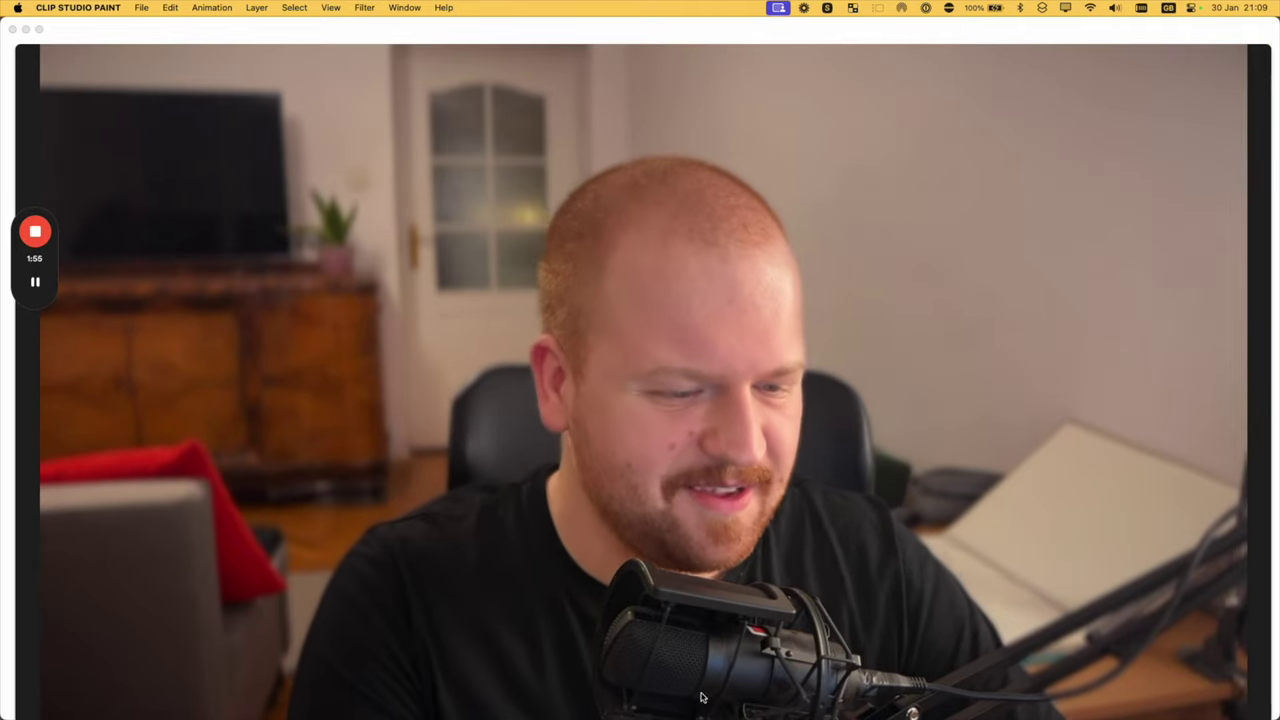
left_click(665, 716)
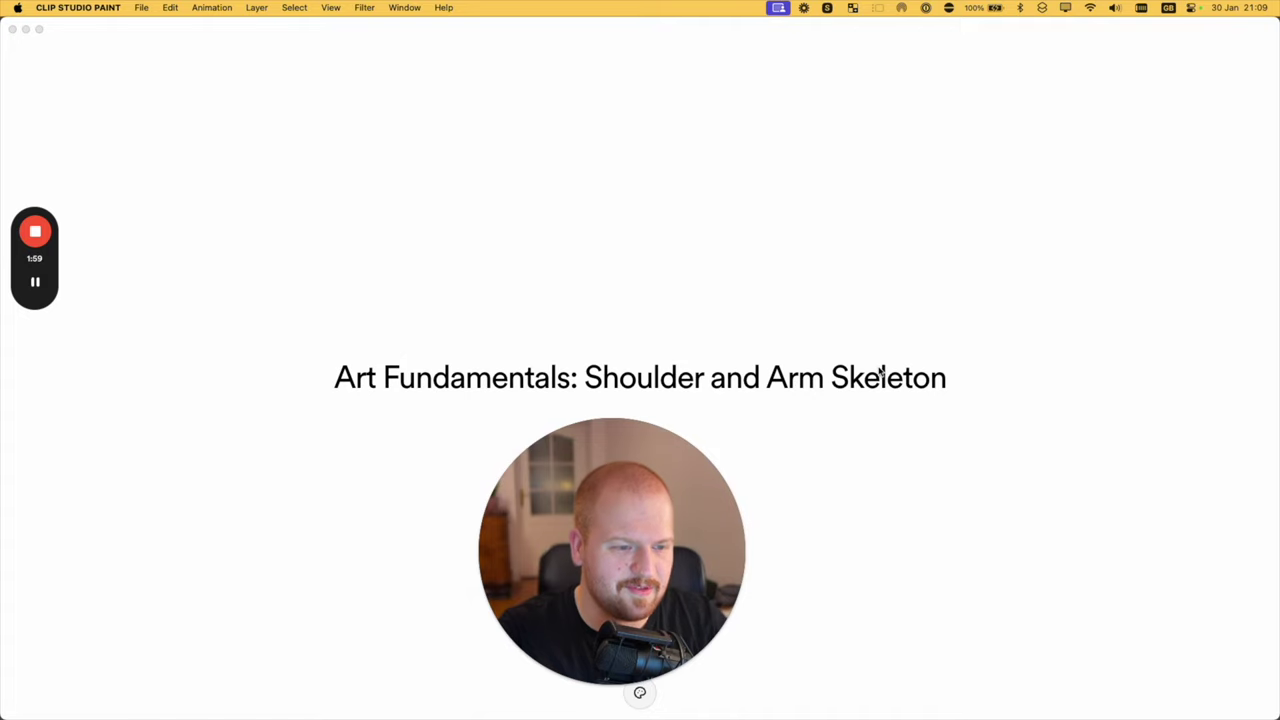
left_click(11, 29)
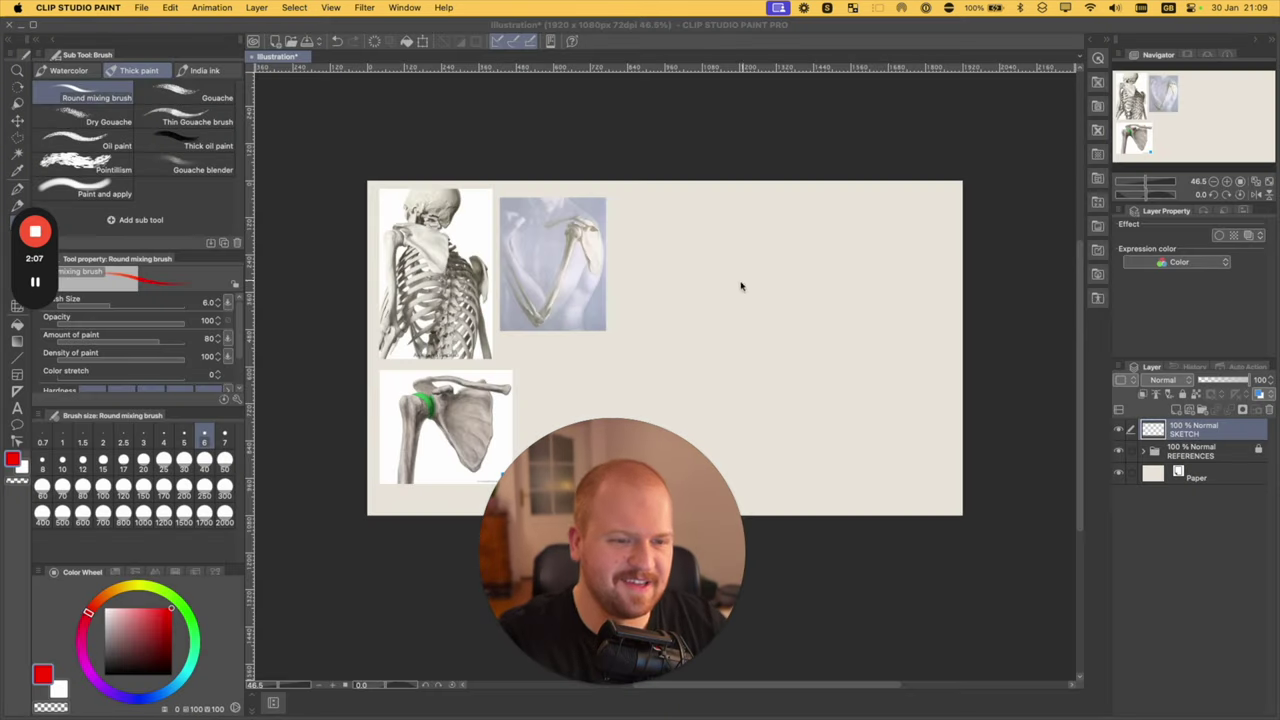
left_click_drag(645, 508, 1156, 552)
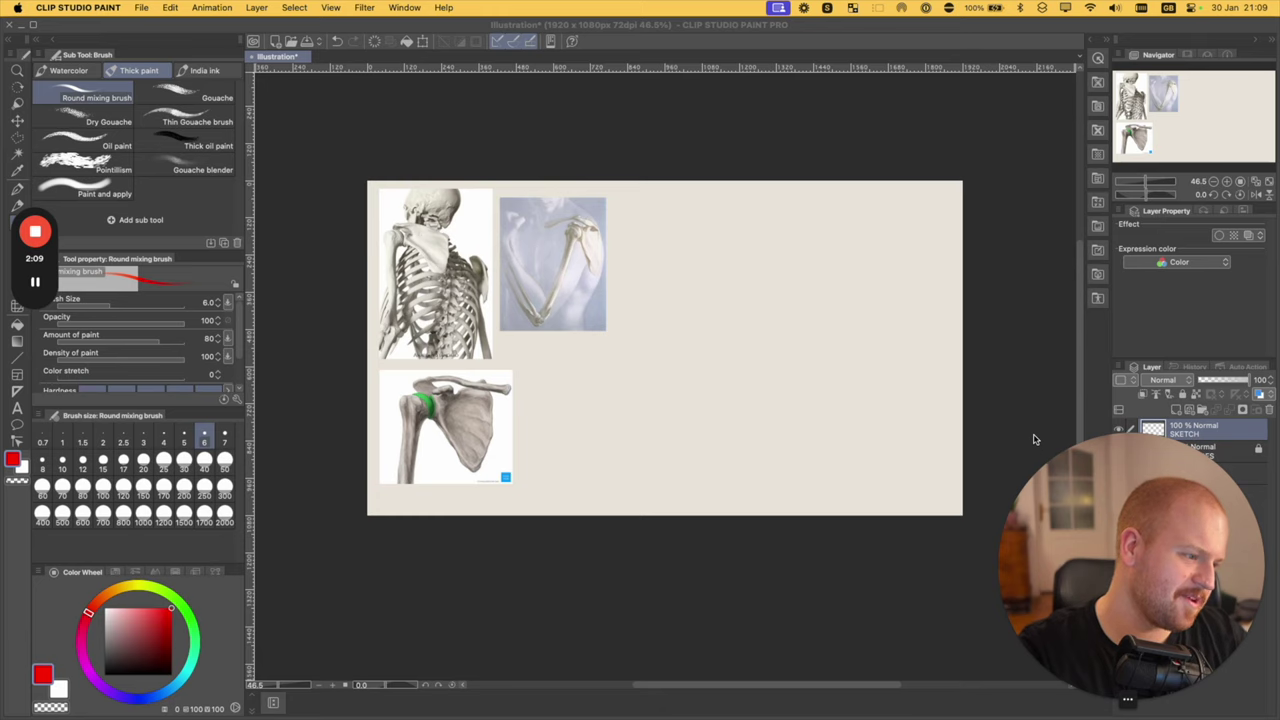
left_click_drag(1172, 545, 180, 120)
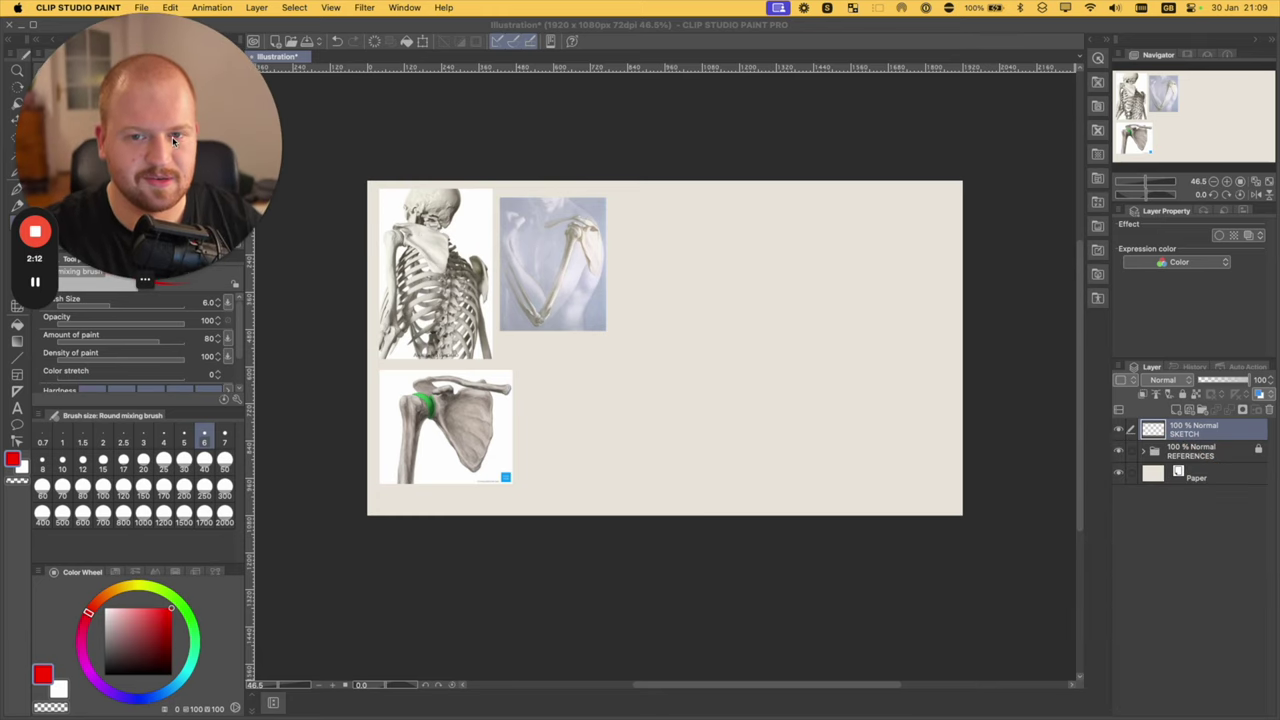
left_click(145, 281)
left_click_drag(108, 183, 361, 555)
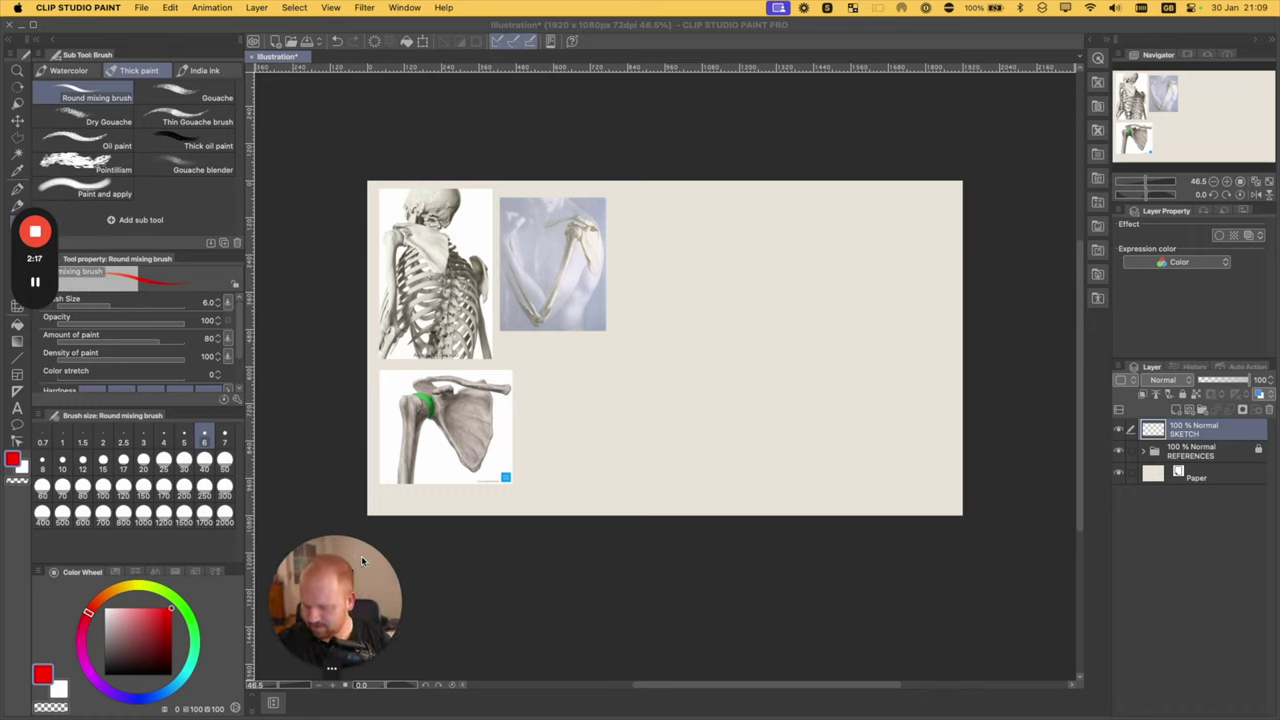
left_click(206, 72)
left_click(138, 73)
left_click(78, 73)
left_click(126, 73)
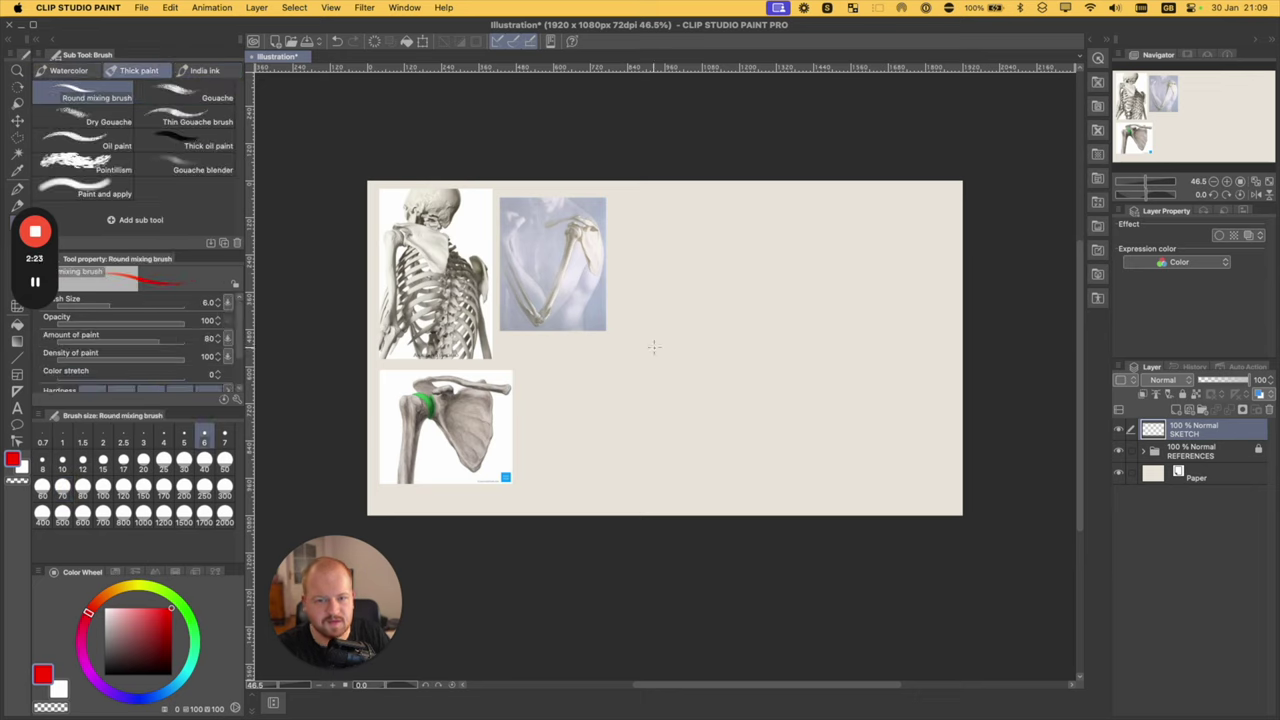
- Try the Round mixing brush and the Gouache brush with test strokes on the blank canvas area, undoing each one
mouse_move(637, 371)
left_mouse_down()
mouse_move(681, 365)
mouse_move(697, 303)
left_mouse_up()
key("super+z")
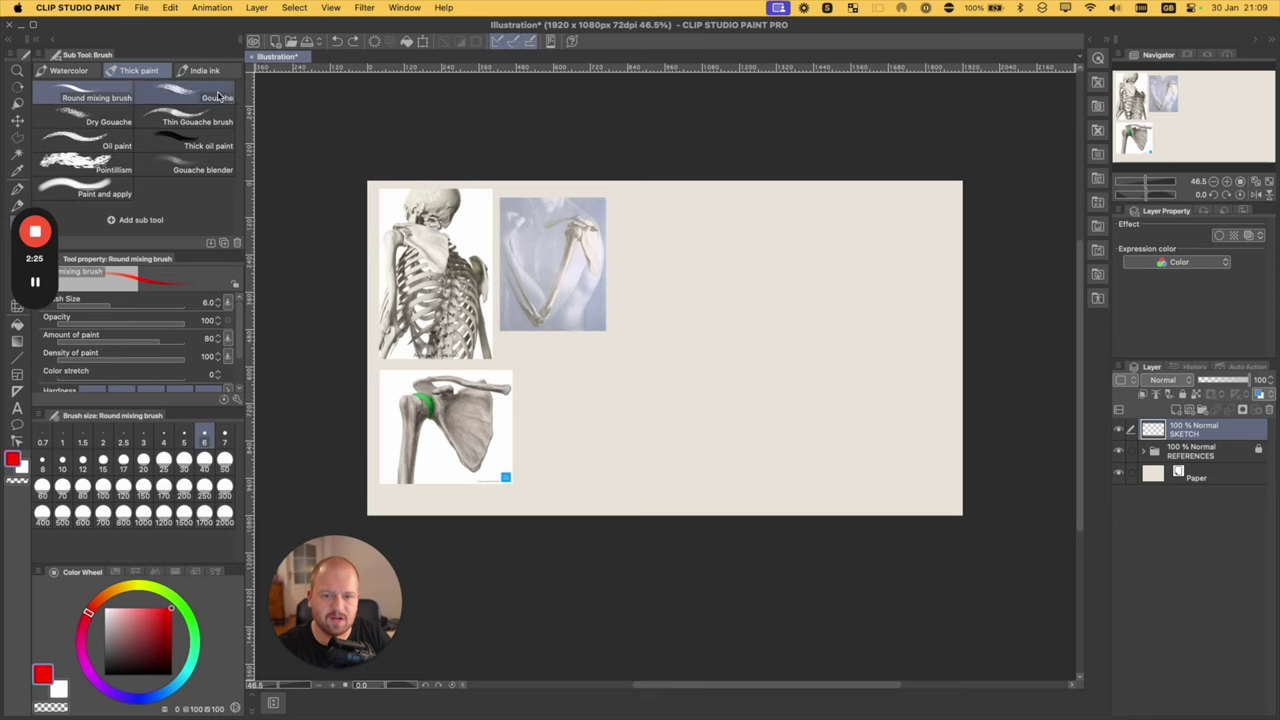
left_click(214, 95)
mouse_move(652, 420)
left_mouse_down()
mouse_move(650, 451)
mouse_move(632, 425)
left_mouse_up()
key("super+z")
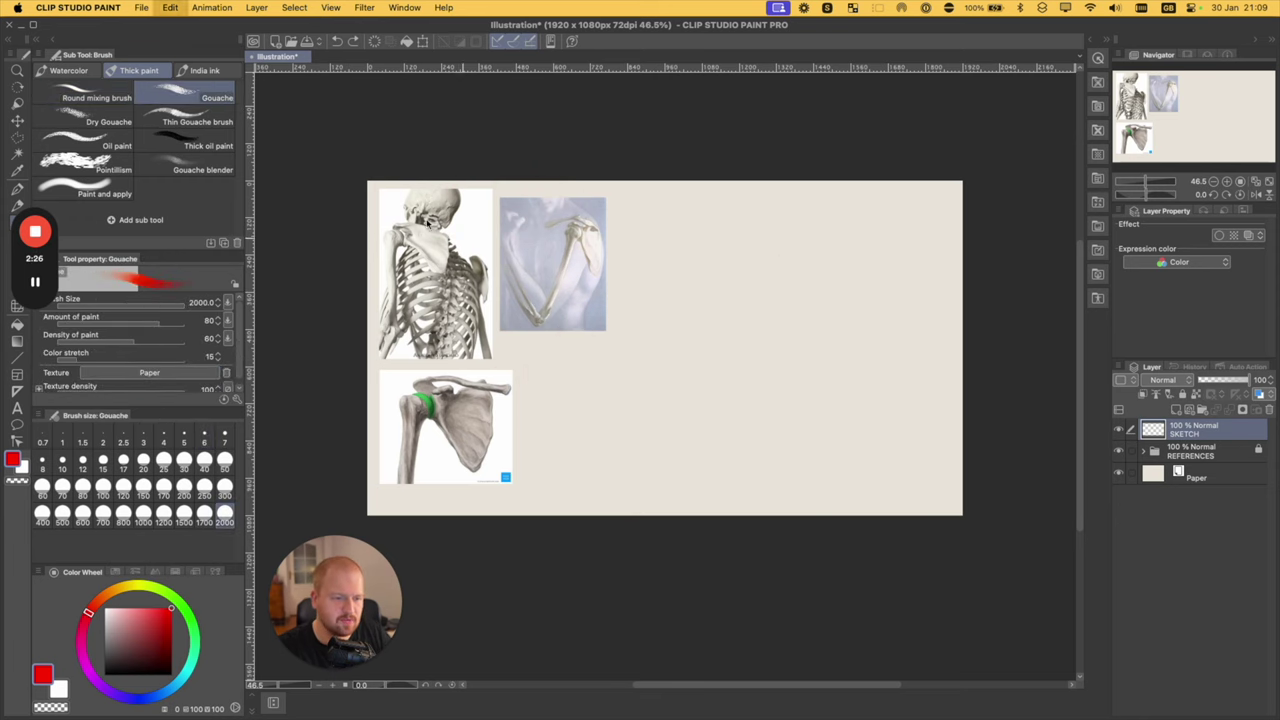
left_click(90, 95)
left_click_drag(710, 281, 706, 340)
key("super+z")
- Try an India ink brush with a test stroke, undo it, and return to the Thick paint brushes
scroll(737, 303, "up", 3)
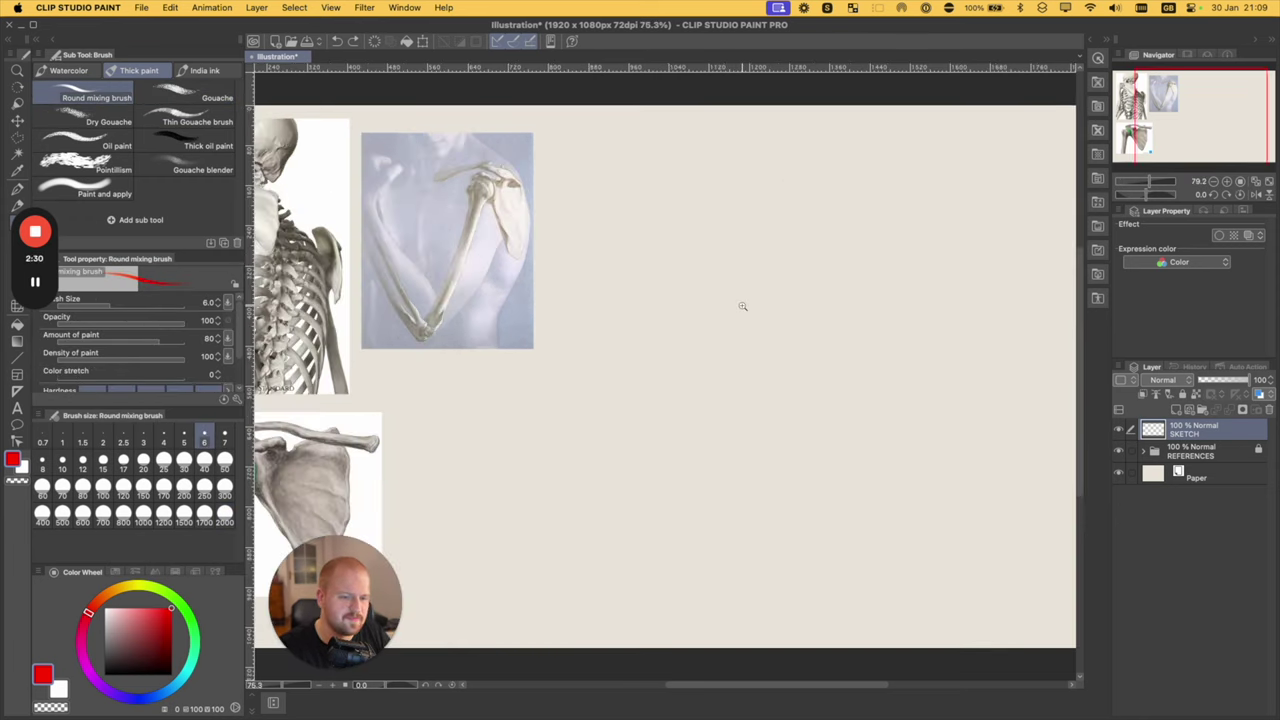
left_click(204, 70)
left_click_drag(686, 228, 678, 348)
key("super+z")
left_click(68, 70)
left_click(124, 70)
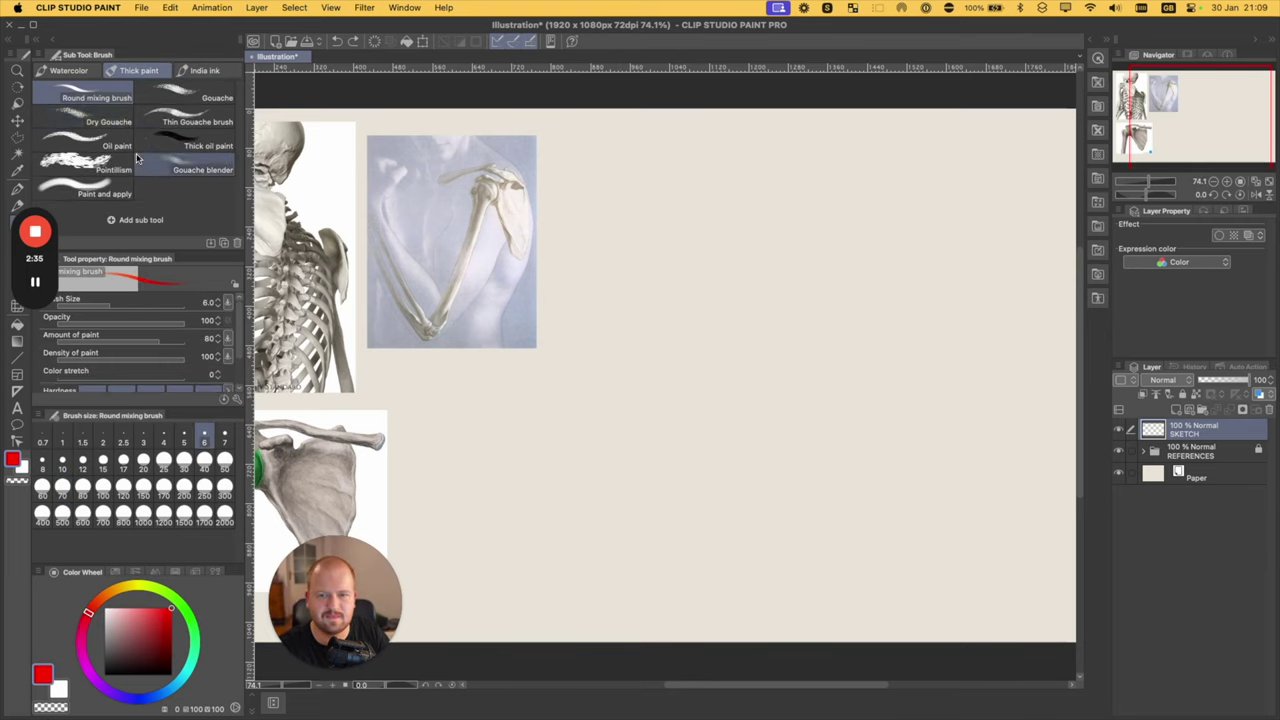
- Switch to the Mechanical pencil, try a stroke beside the references, and set the drawing colour to a near-black grey
mouse_move(35, 231)
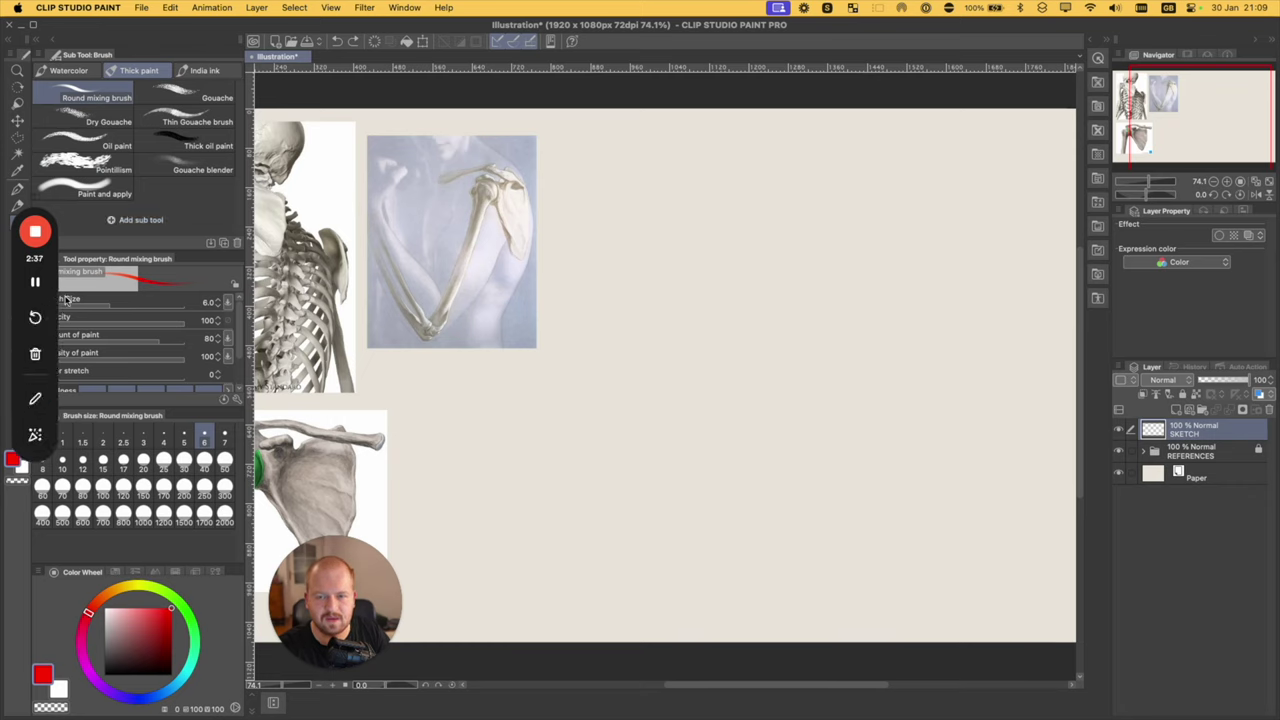
left_click_drag(35, 231, 22, 507)
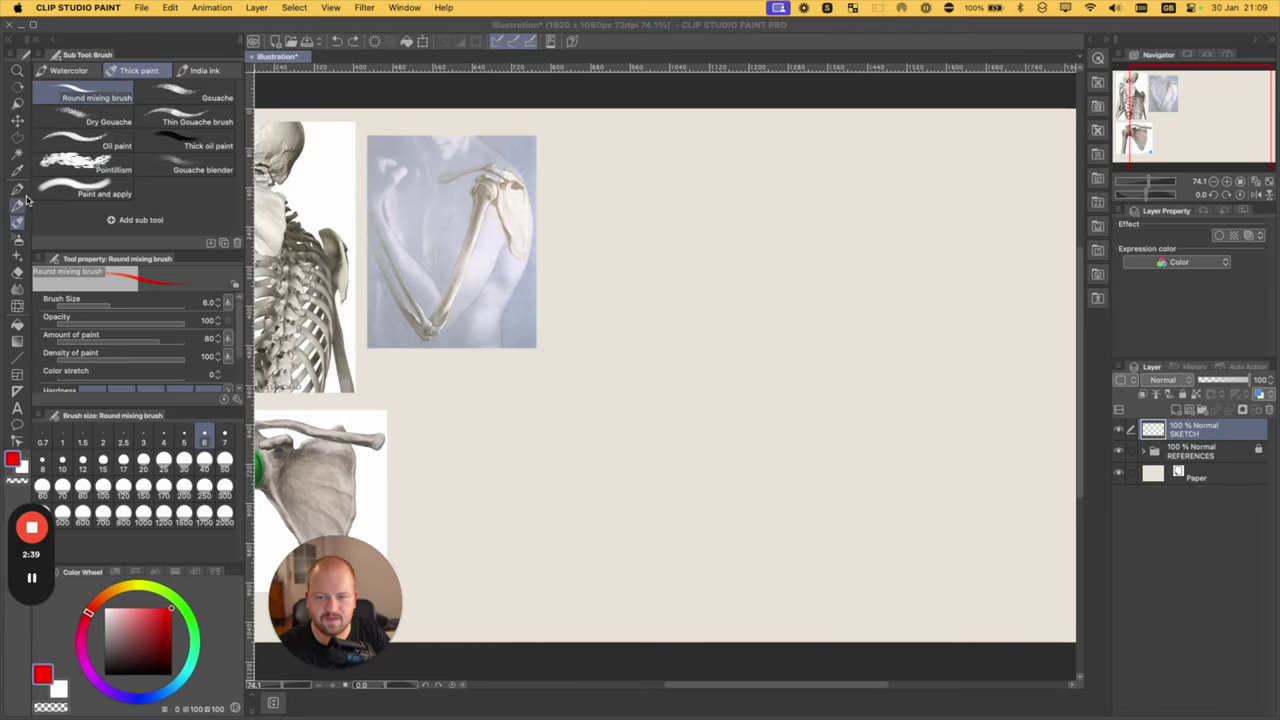
left_click(17, 205)
left_click(176, 90)
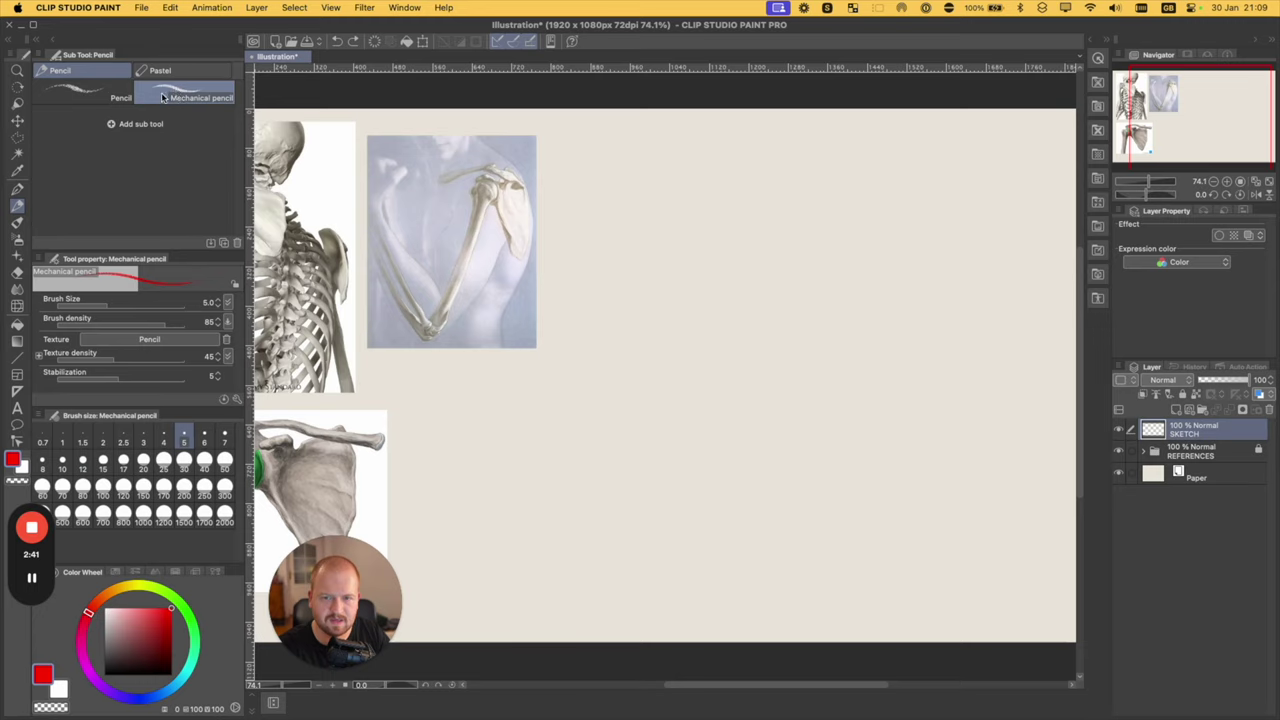
key("super+z")
left_click_drag(662, 260, 634, 288)
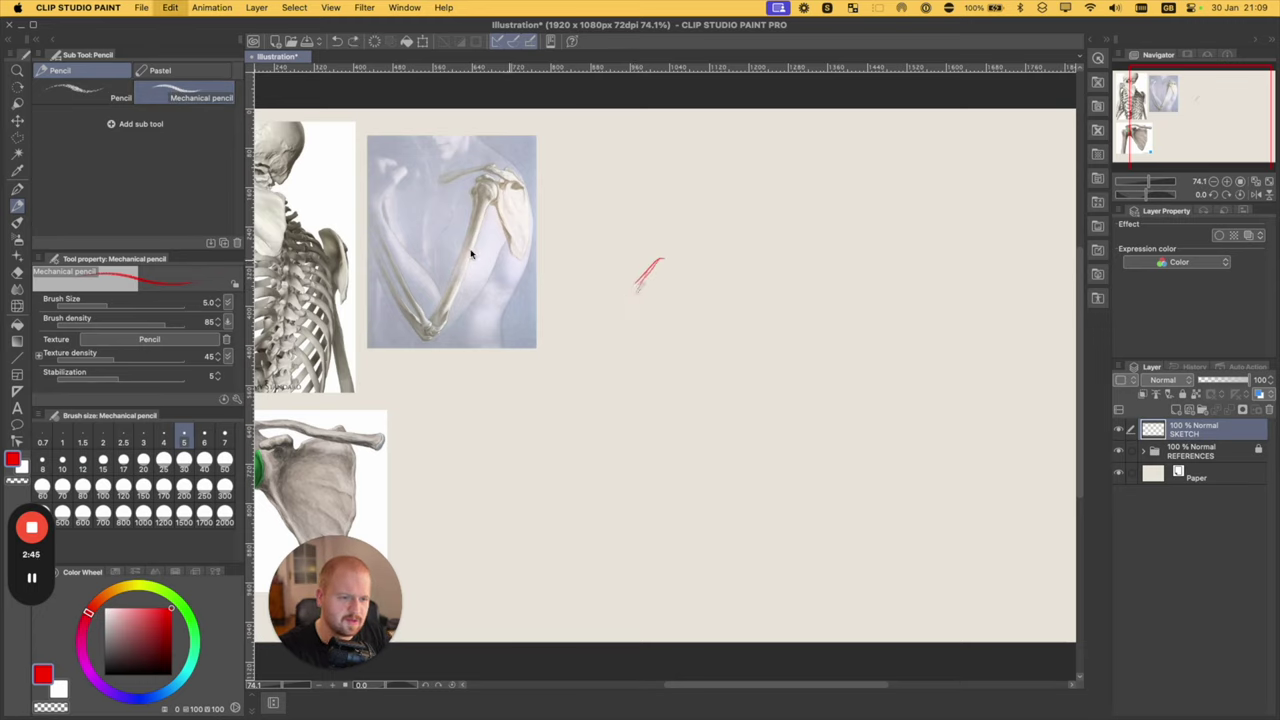
left_click(106, 661)
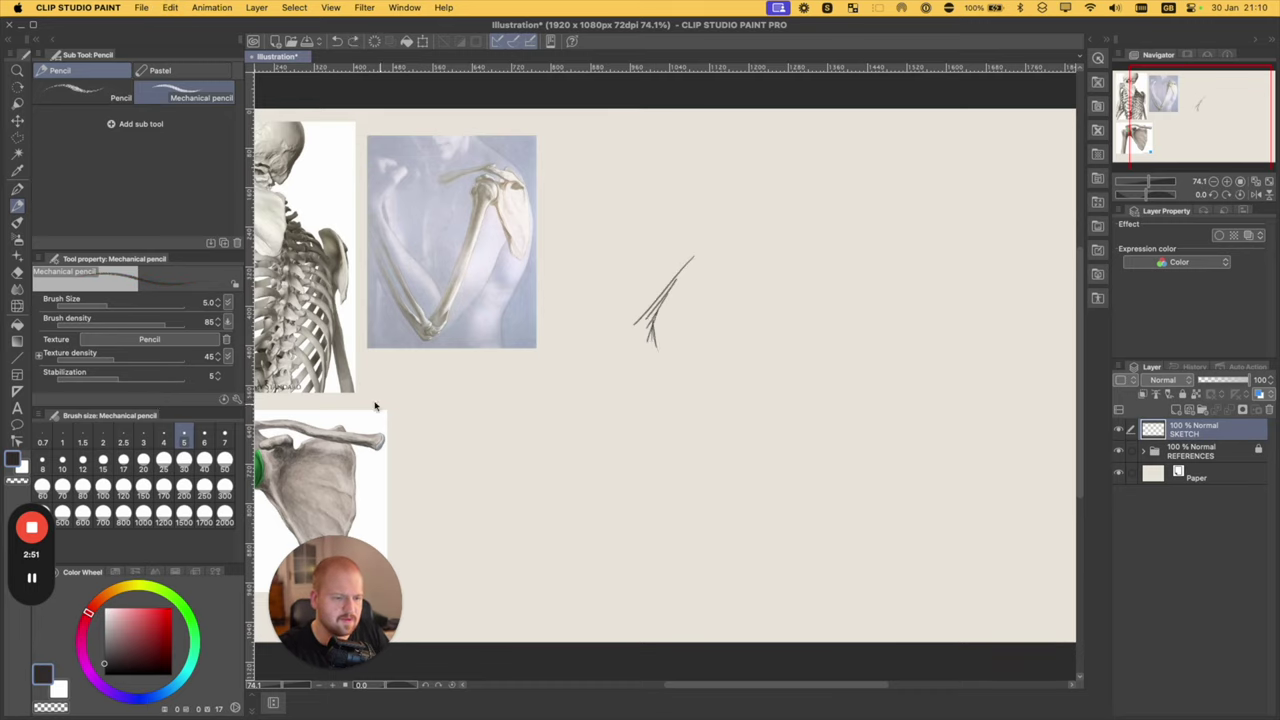
- Set the Mechanical pencil's brush density to 62, test it with a few strokes, and undo all the test marks
key("super+z")
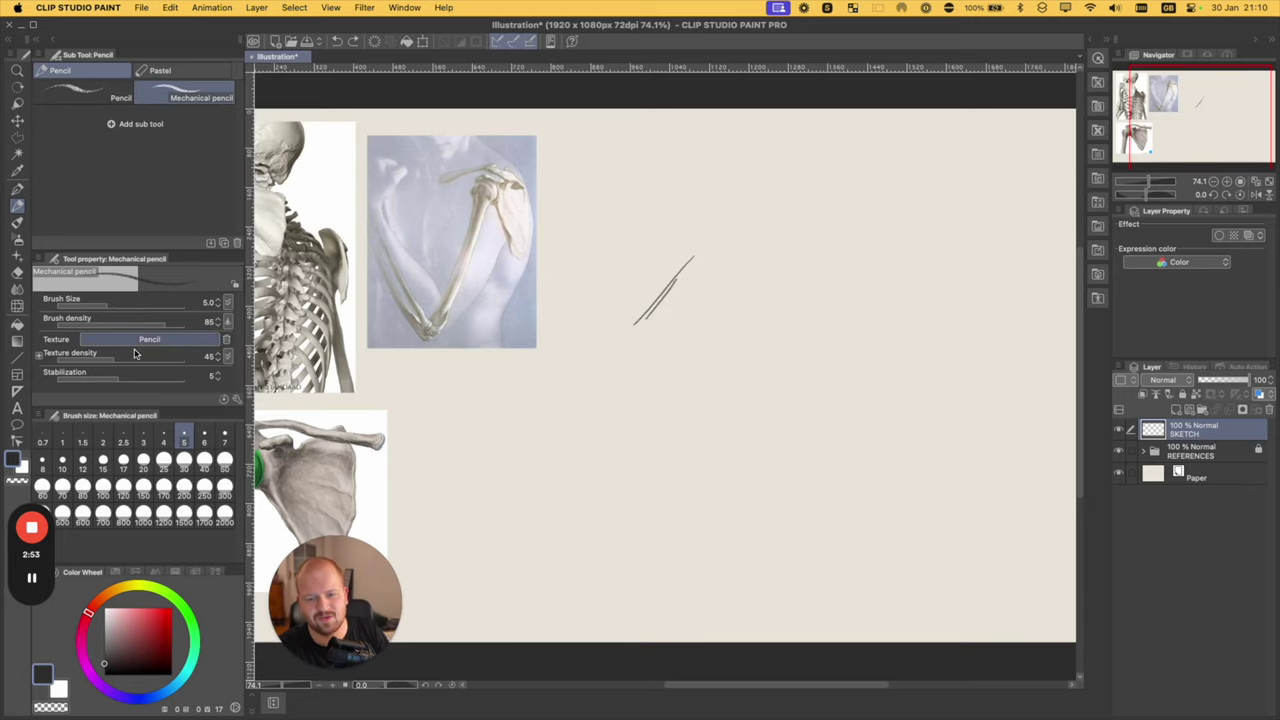
key("super+z")
left_click_drag(708, 248, 667, 298)
left_click_drag(687, 295, 690, 320)
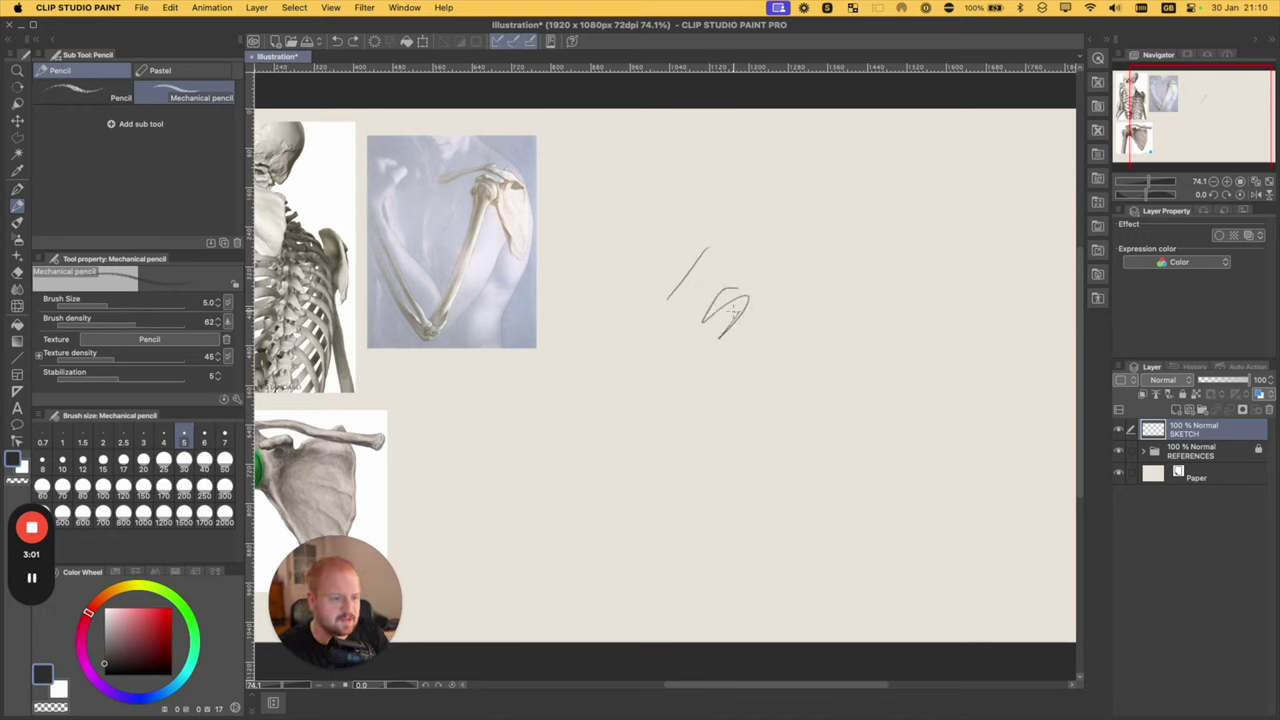
key("super+z")
key("super+z")
key("super+z")
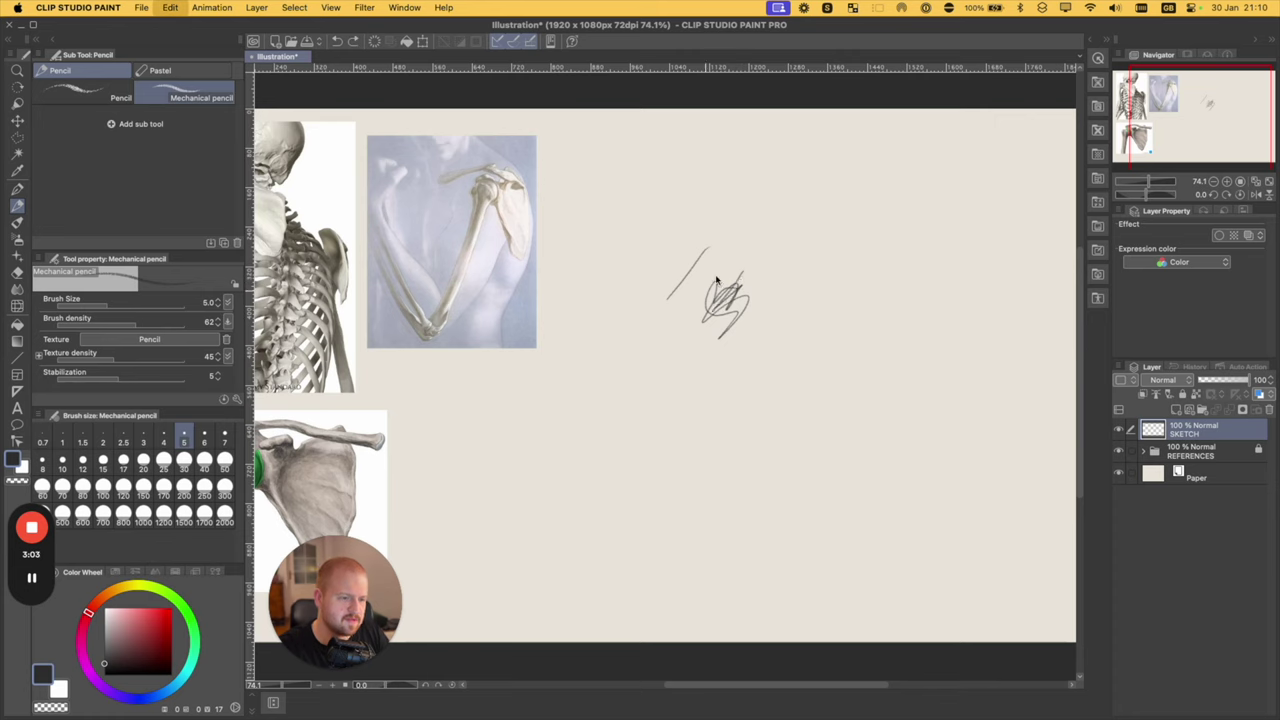
- Sketch the shoulder blade's outline beside the references, with a curved upper edge, a long inner border and a rounded lower tip
key("super+minus")
left_click(746, 242)
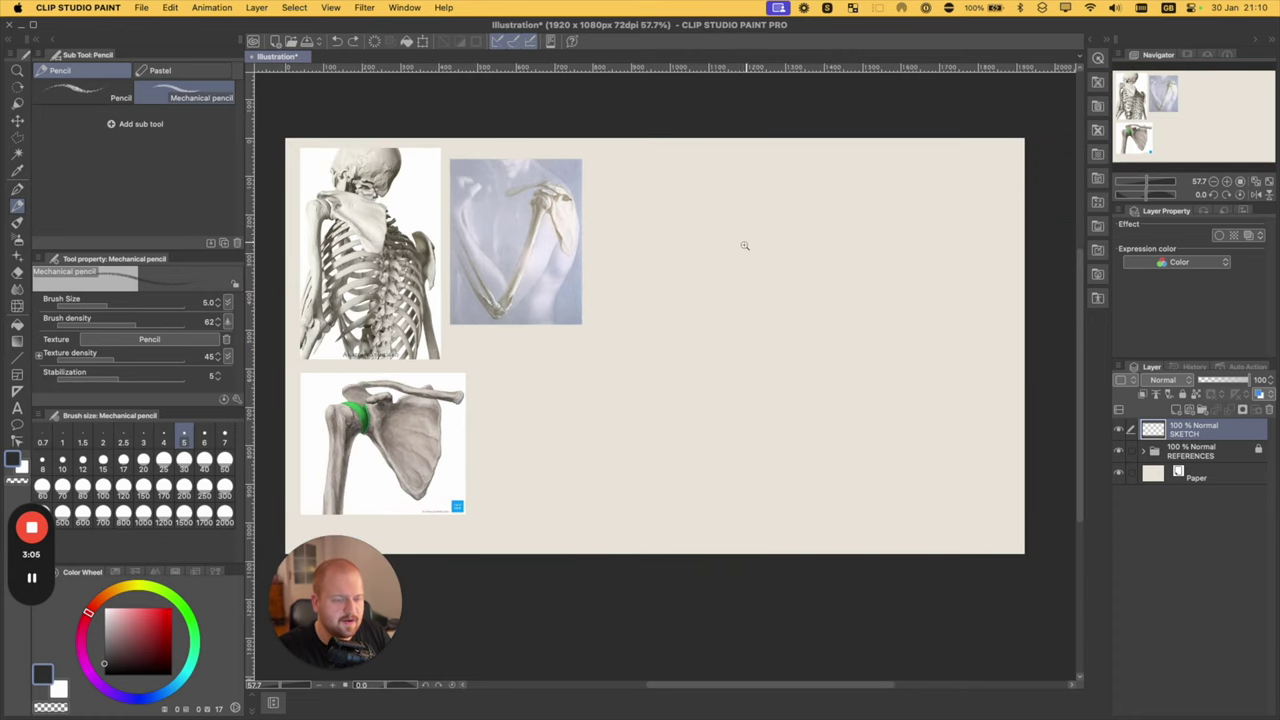
left_click(721, 265)
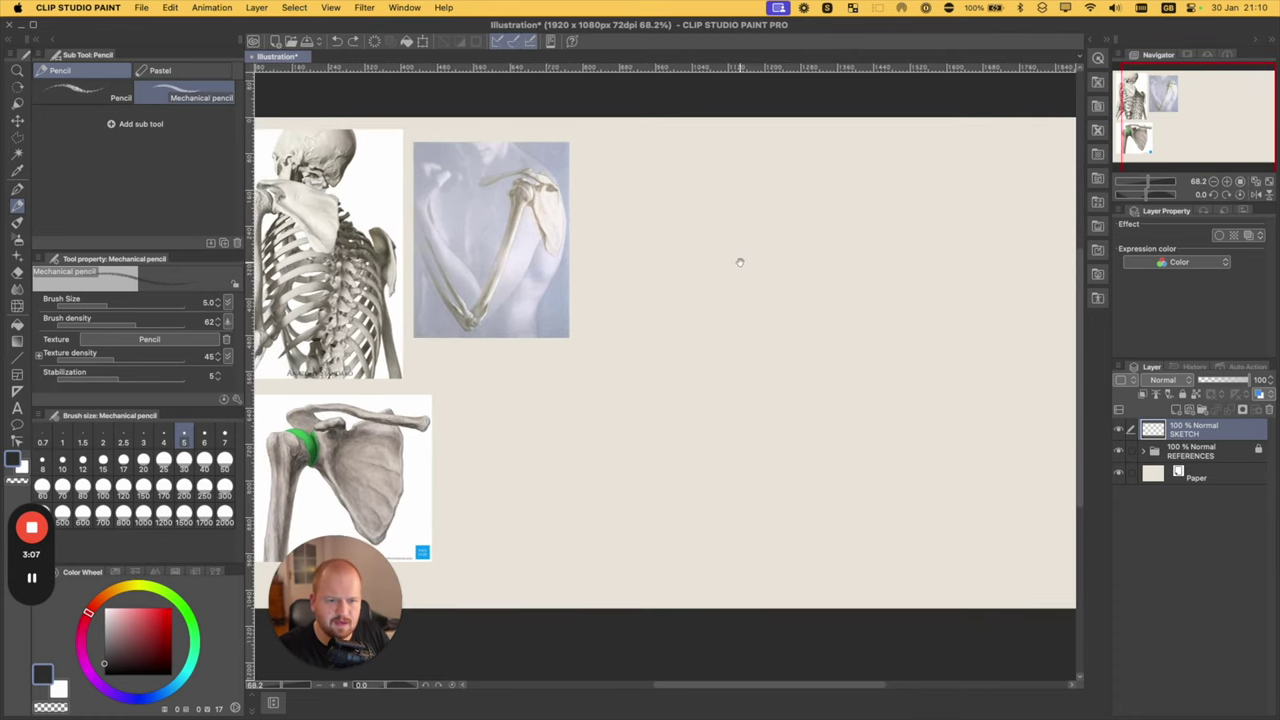
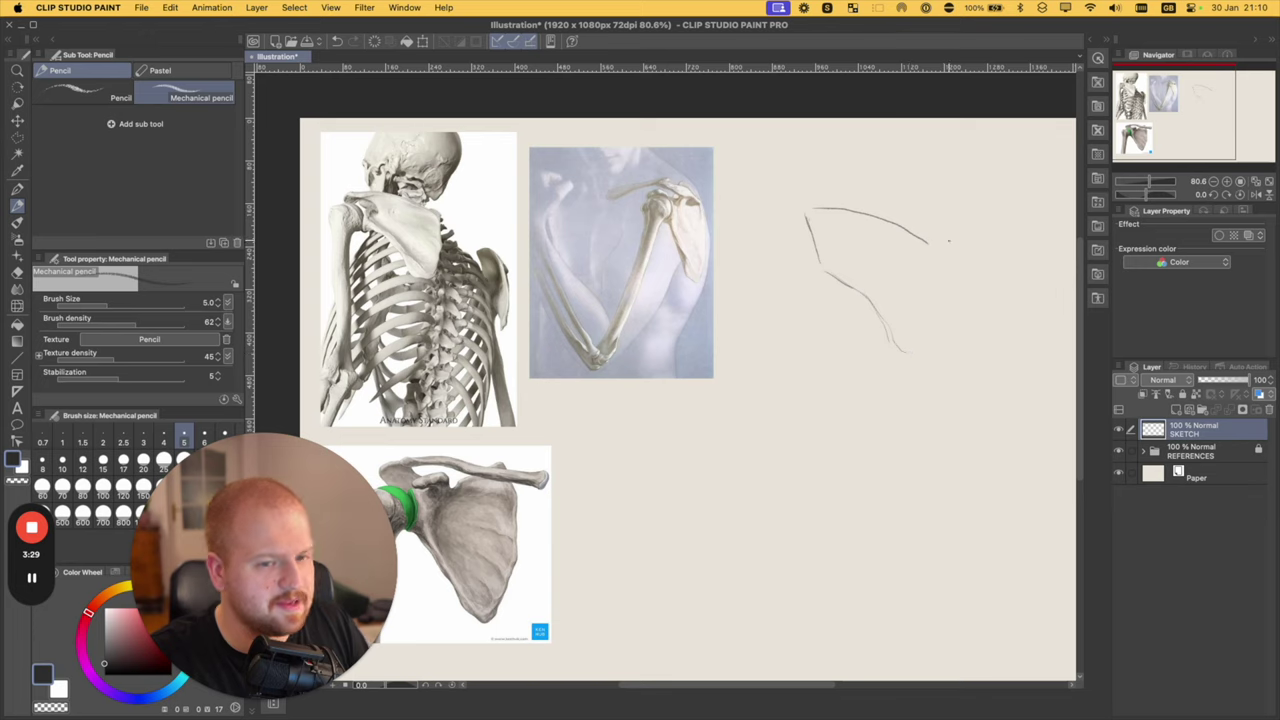
mouse_move(931, 250)
left_mouse_down()
mouse_move(940, 274)
mouse_move(917, 367)
left_mouse_up()
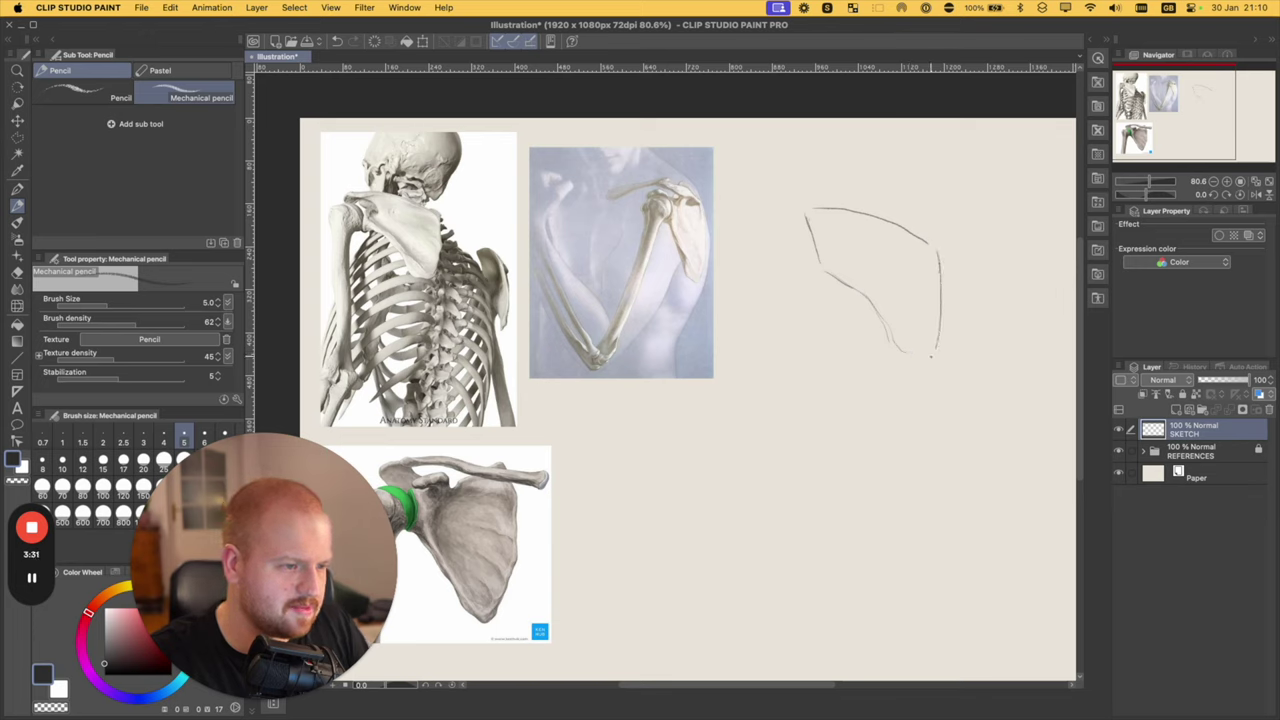
left_click_drag(868, 296, 890, 355)
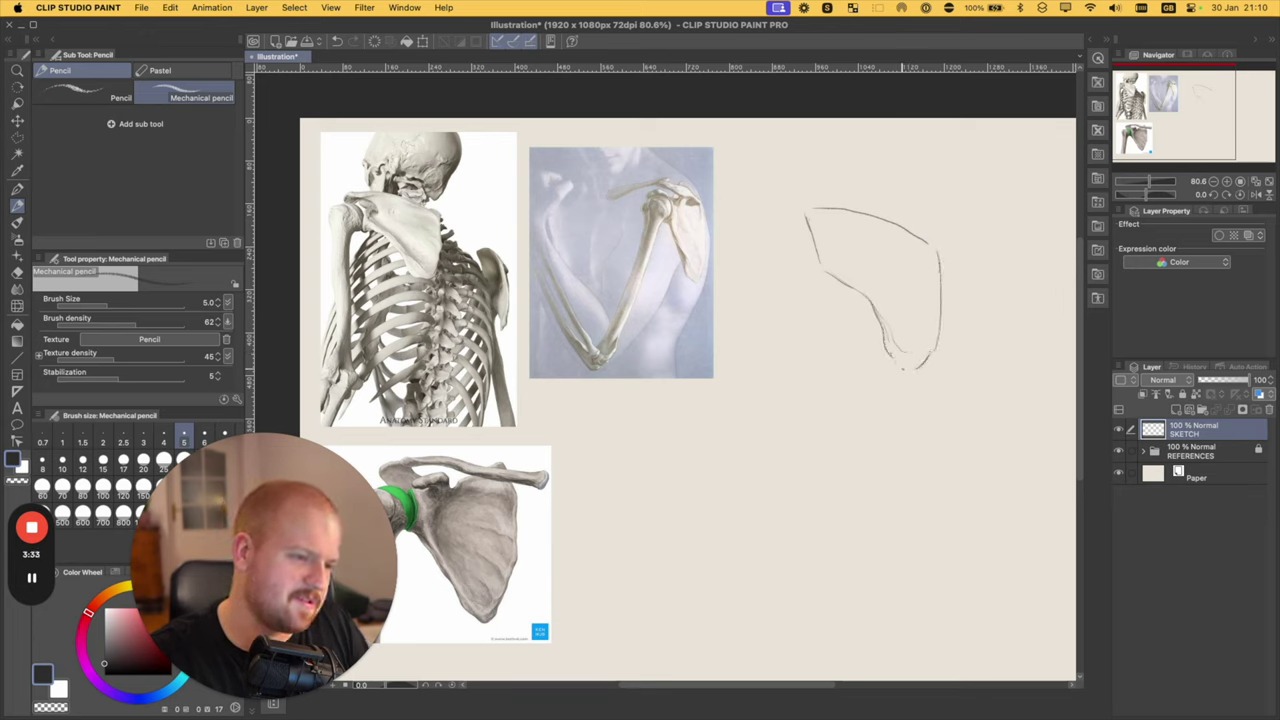
left_click_drag(872, 310, 825, 263)
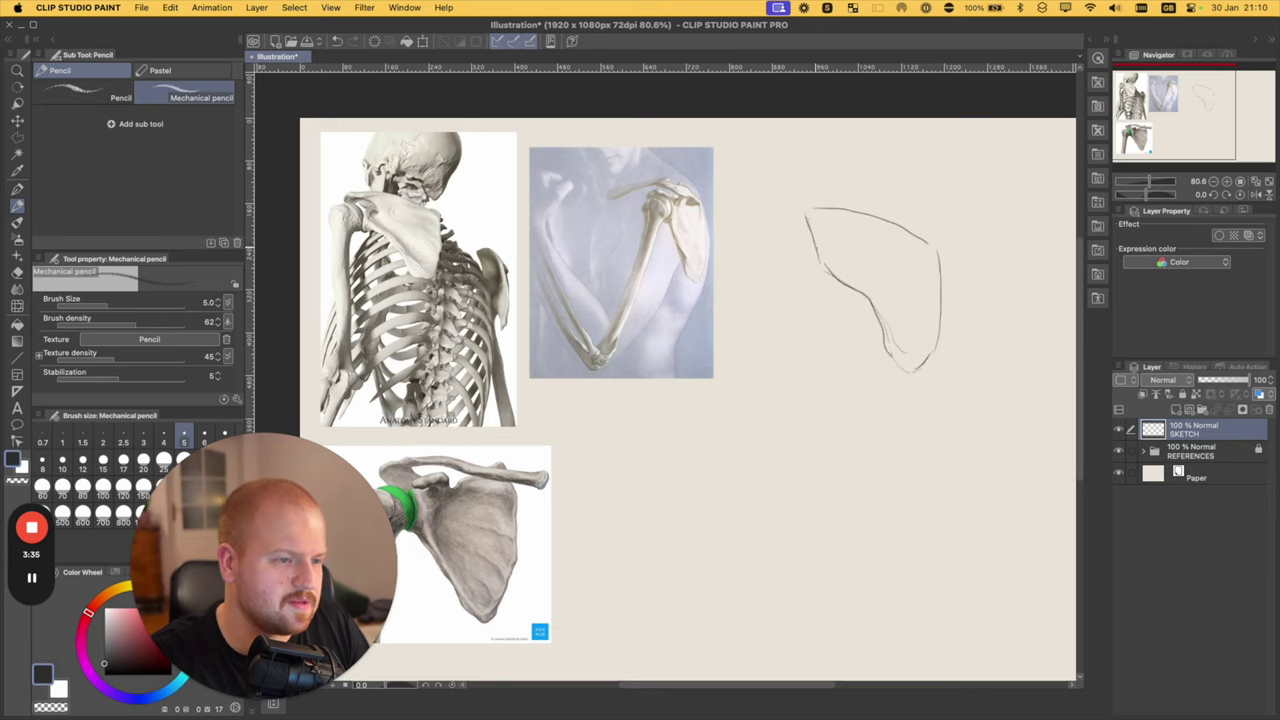
- Draw the acromion and the hooked bony projection at the shoulder blade's outer upper corner, and refine its upper and inner borders
left_click_drag(902, 182, 830, 192)
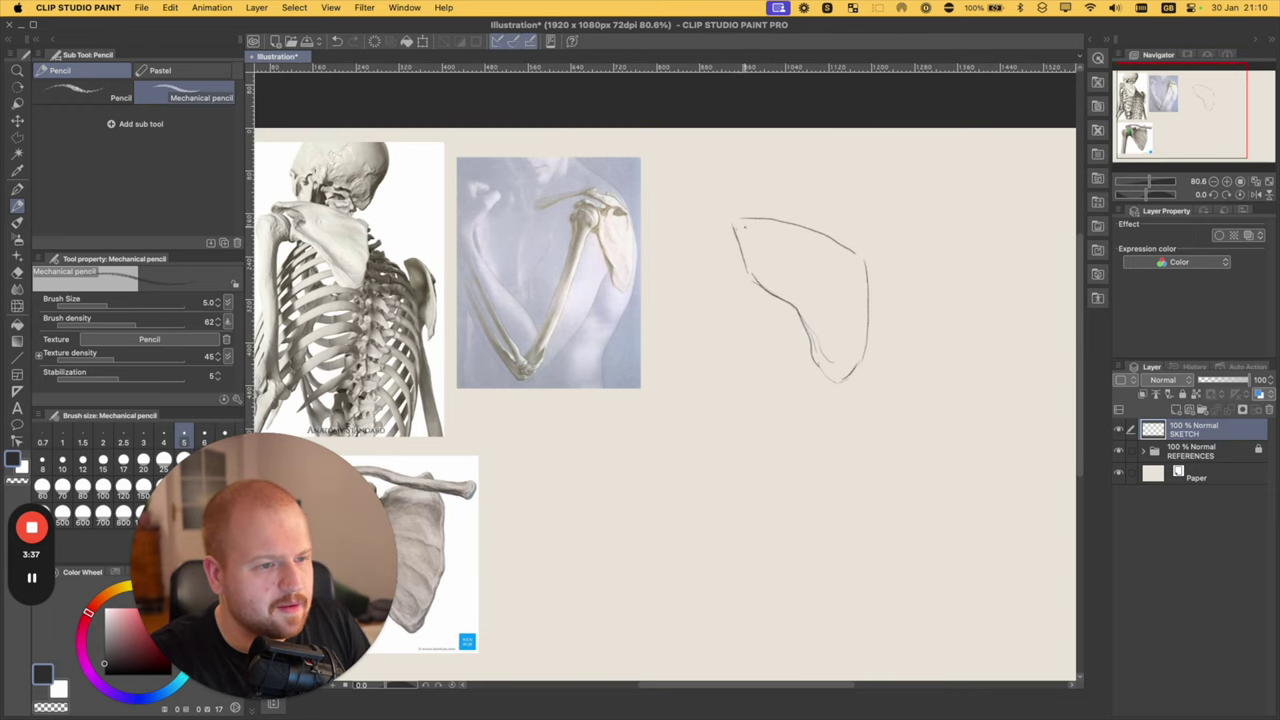
mouse_move(731, 221)
left_mouse_down()
mouse_move(735, 238)
mouse_move(752, 229)
left_mouse_up()
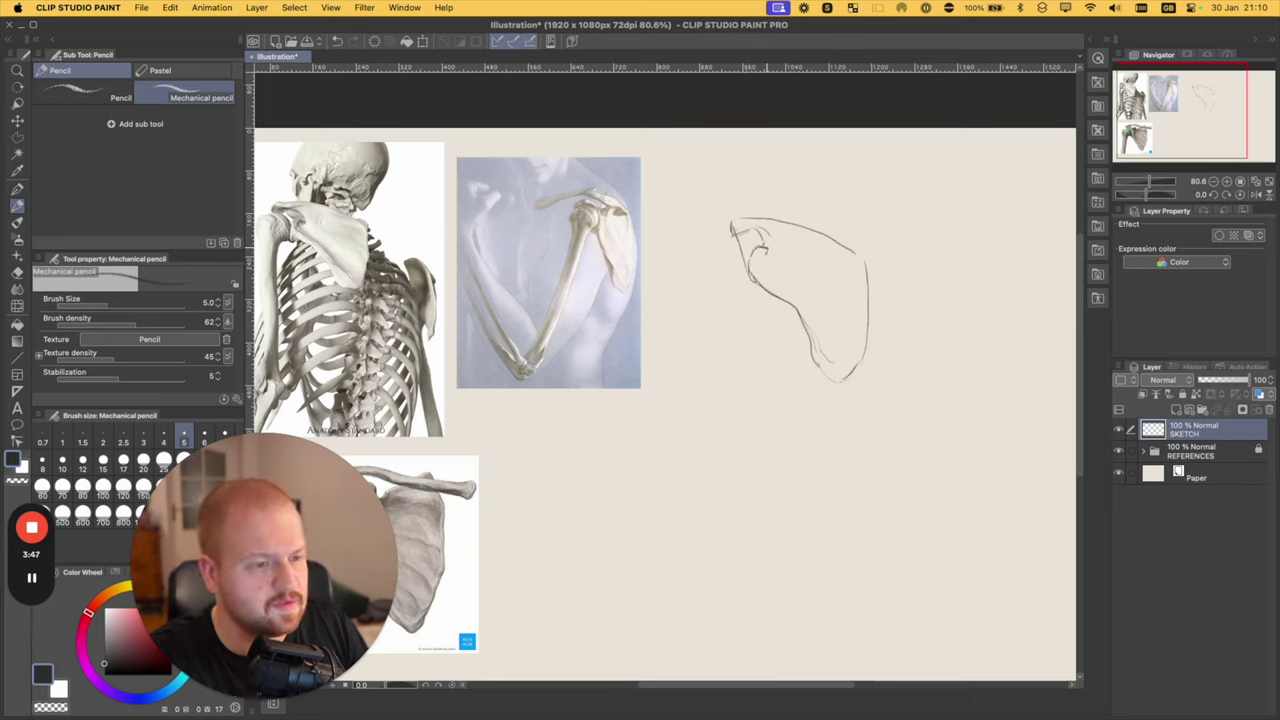
mouse_move(767, 249)
left_mouse_down()
mouse_move(768, 232)
mouse_move(735, 234)
left_mouse_up()
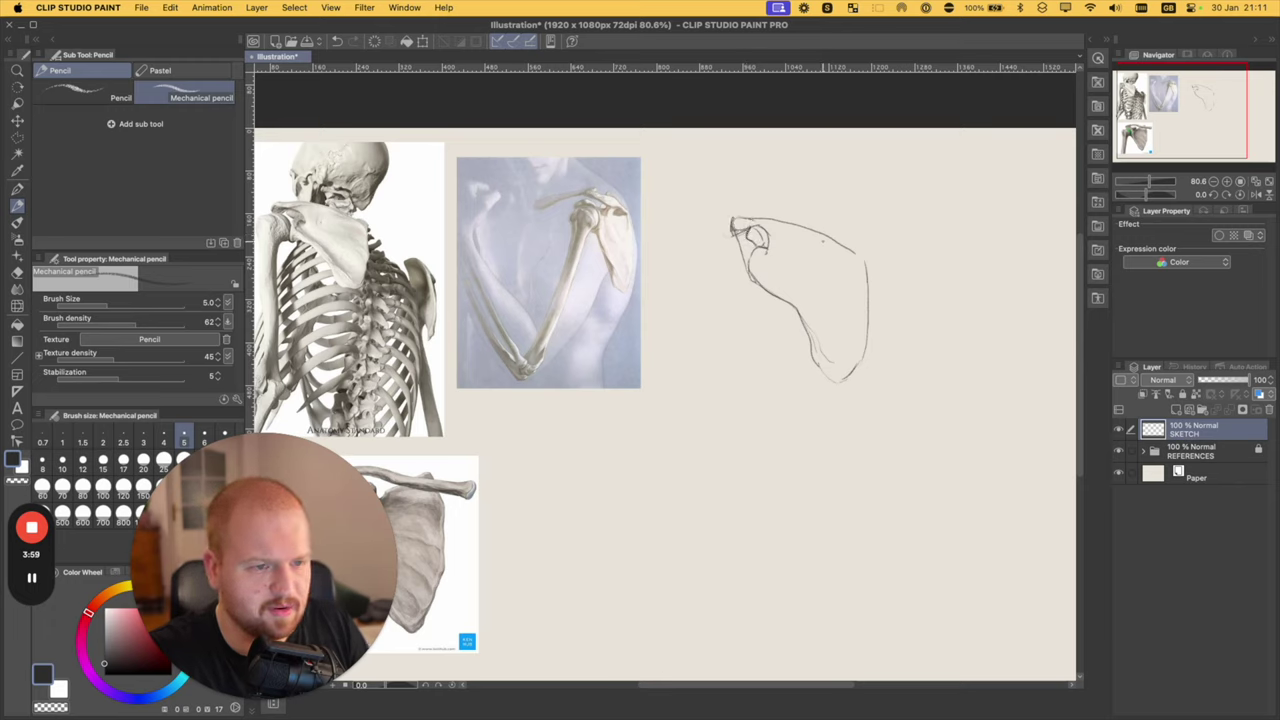
mouse_move(828, 237)
left_mouse_down()
mouse_move(865, 261)
mouse_move(800, 258)
mouse_move(810, 243)
mouse_move(860, 291)
left_mouse_up()
- Erase the straight outline segment between the acromion and the shoulder socket with the Soft eraser at size 10
left_click_drag(783, 256, 790, 260)
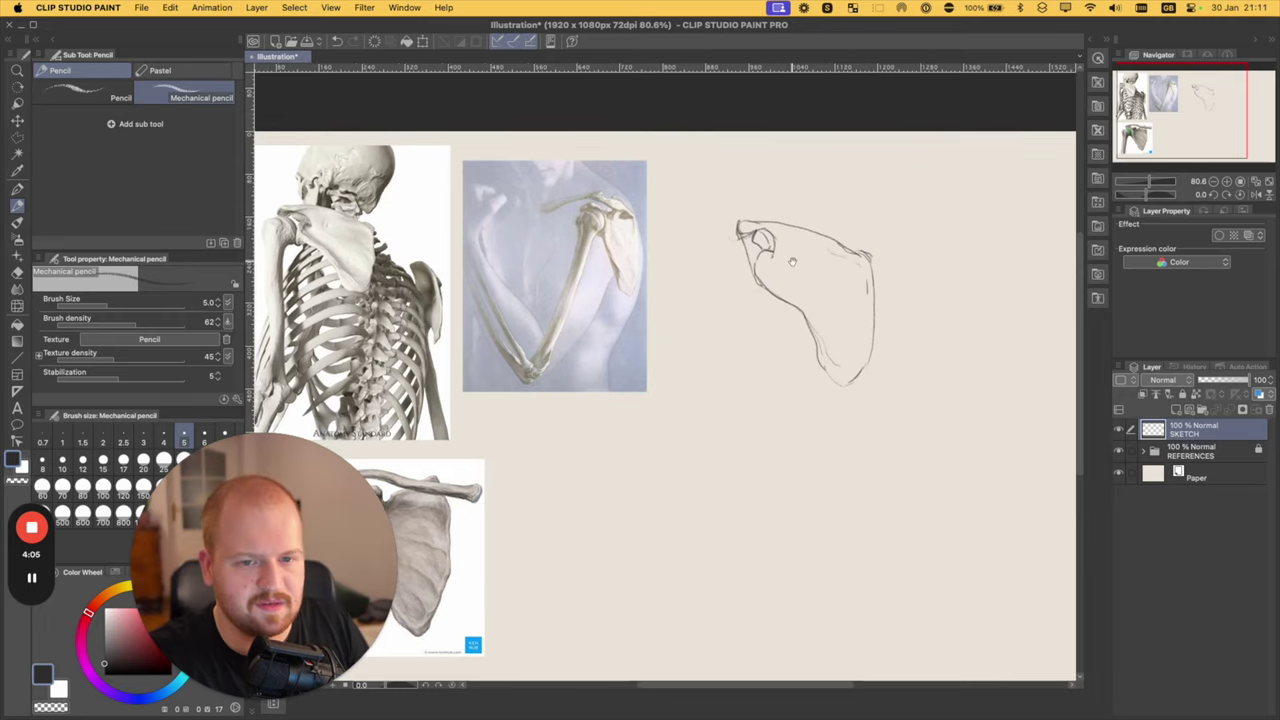
key("e")
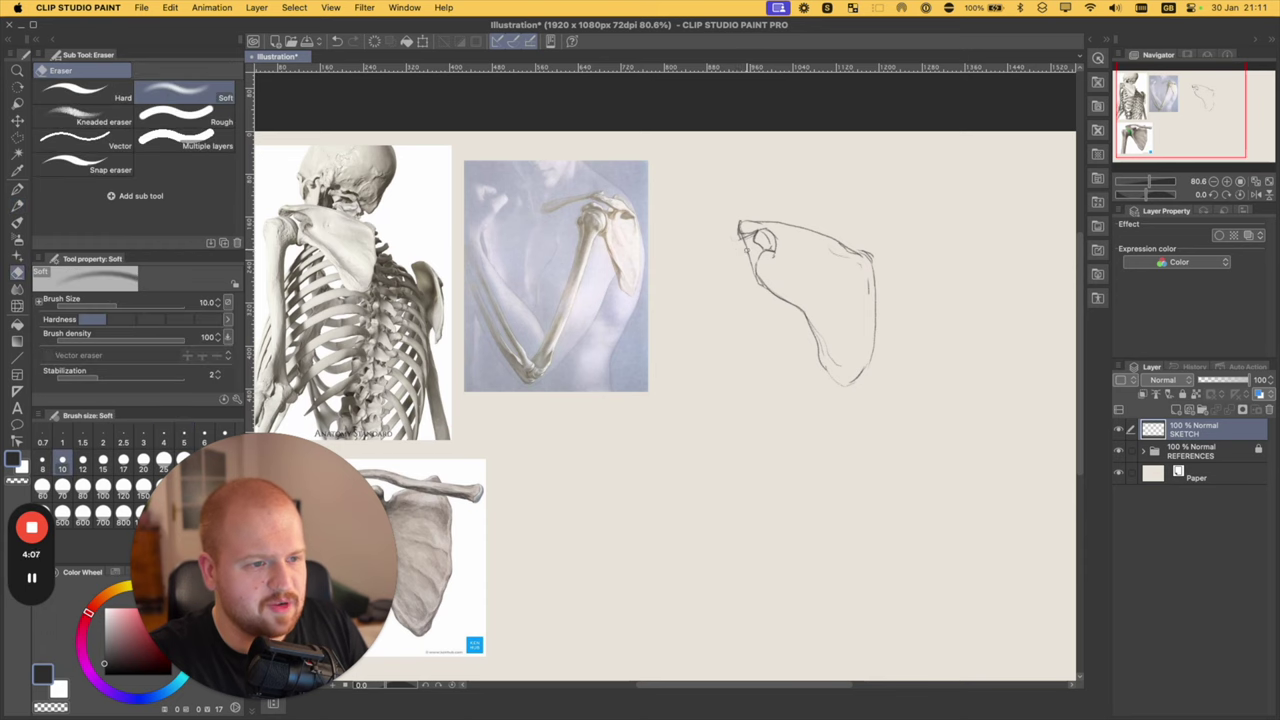
left_click_drag(744, 238, 752, 266)
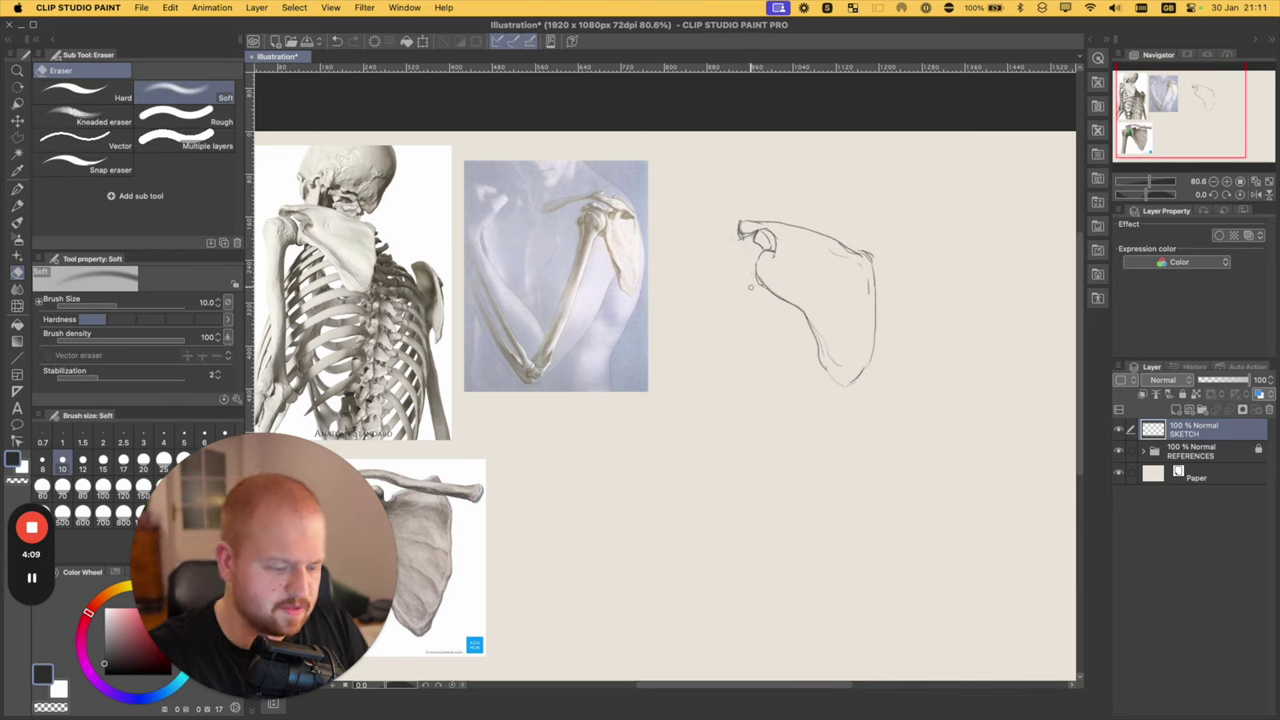
- Sketch the rounded head of the upper arm bone beneath the acromion with the Mechanical pencil
key("p")
key("p")
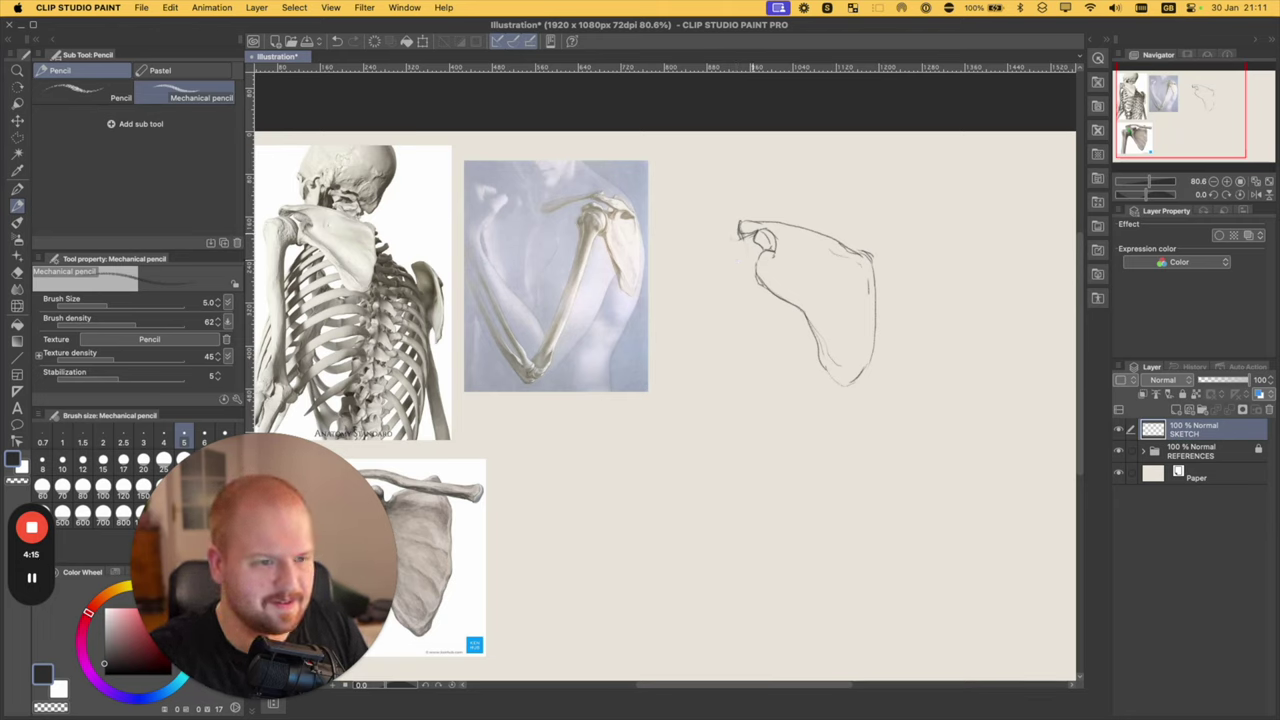
left_click_drag(746, 236, 722, 244)
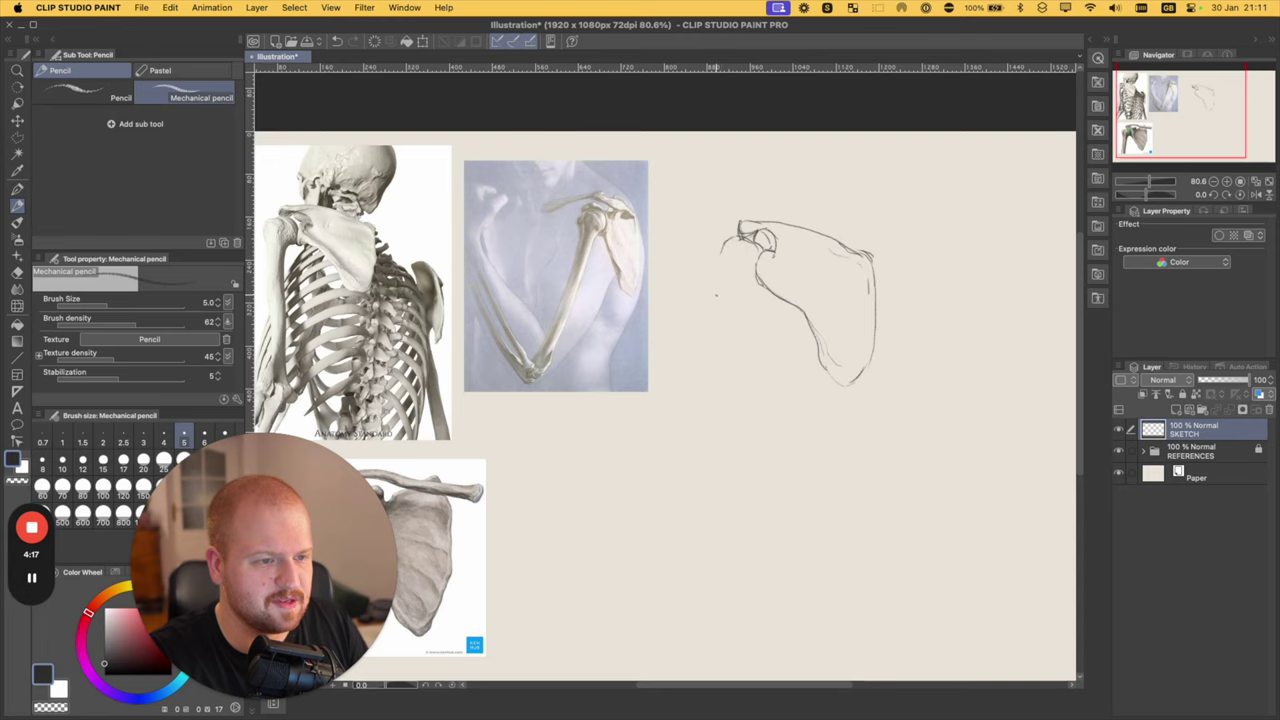
left_click_drag(790, 285, 802, 266)
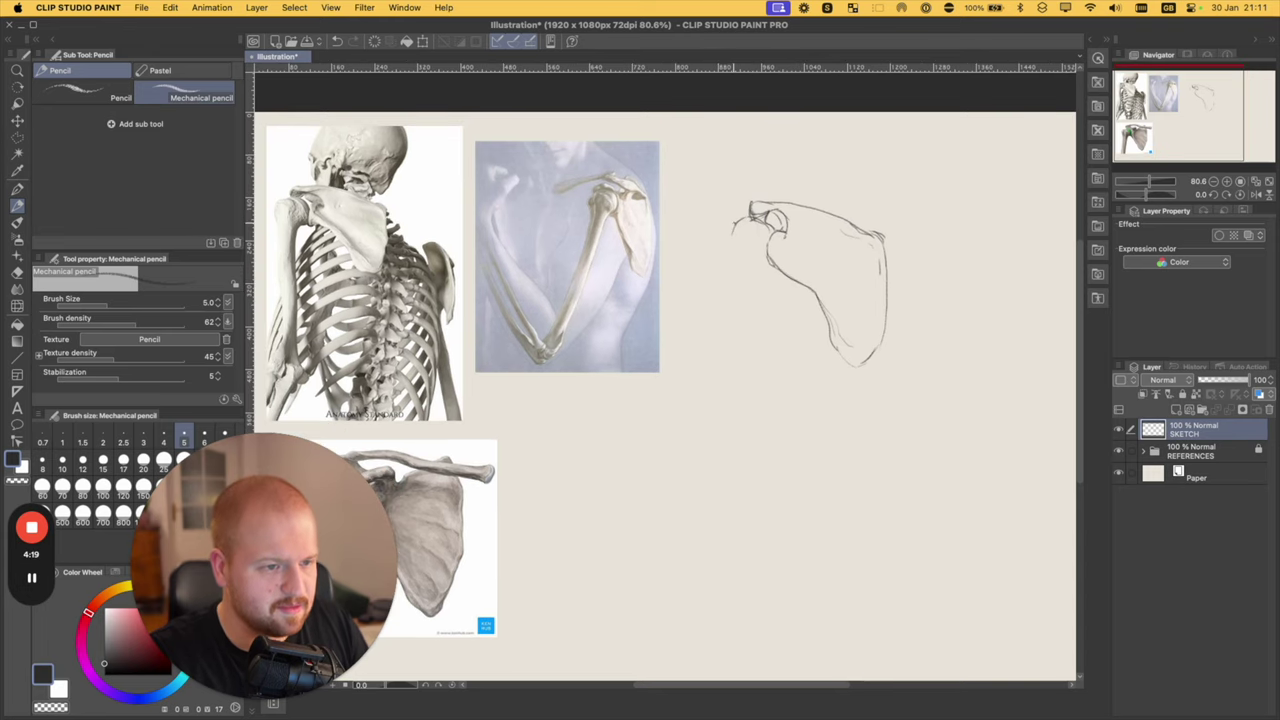
left_click_drag(735, 222, 729, 262)
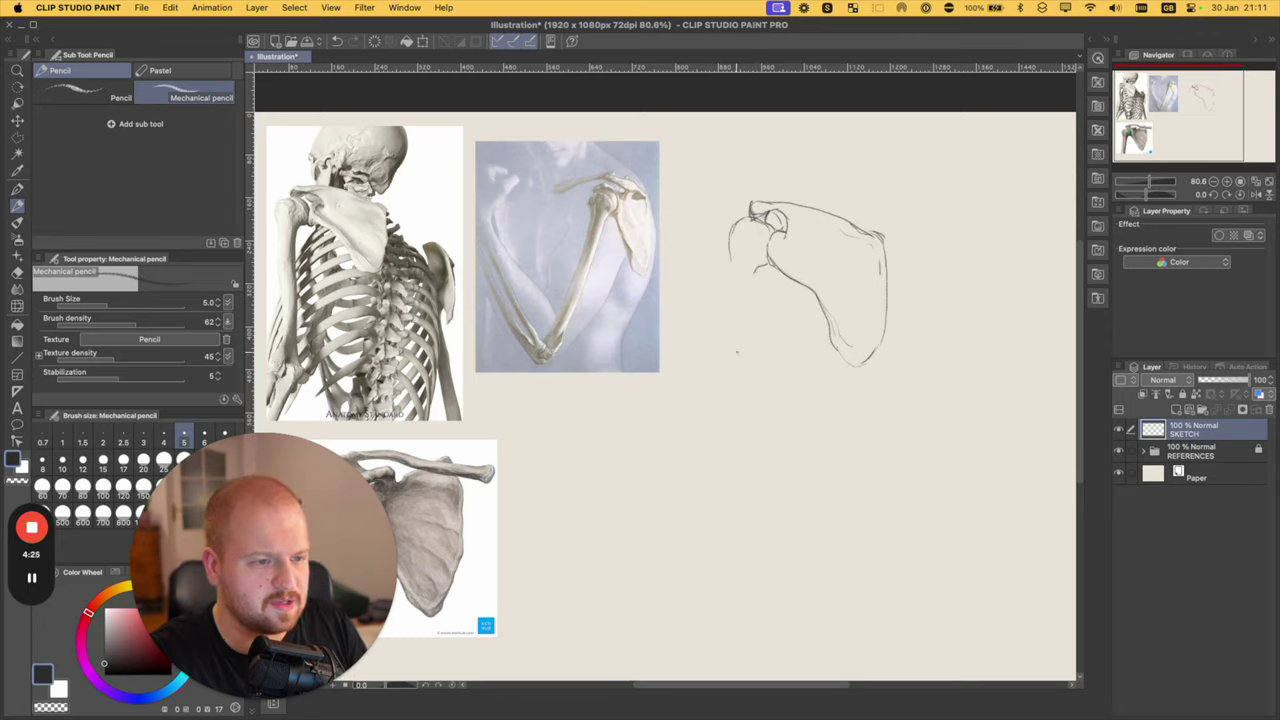
- Draw the two long edges of the upper arm bone's shaft down from the head, flaring outward at the elbow end
left_click_drag(731, 265, 738, 426)
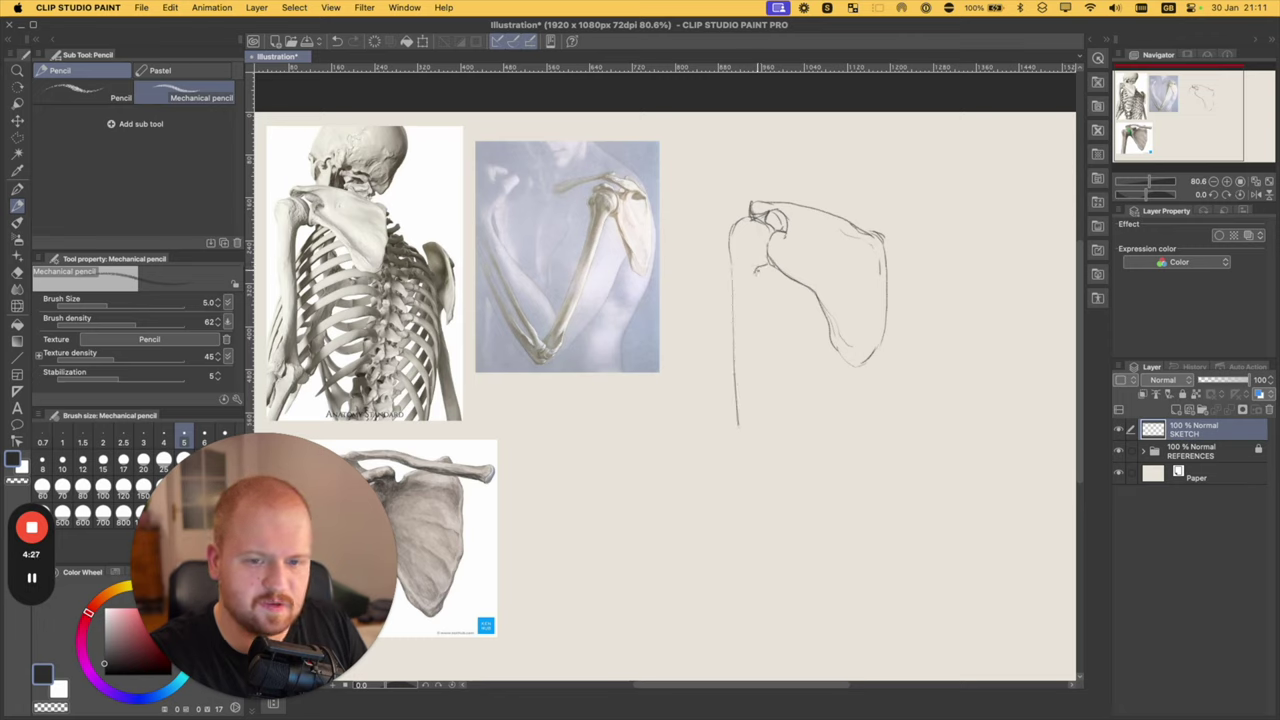
left_click_drag(757, 298, 754, 427)
key("super+z")
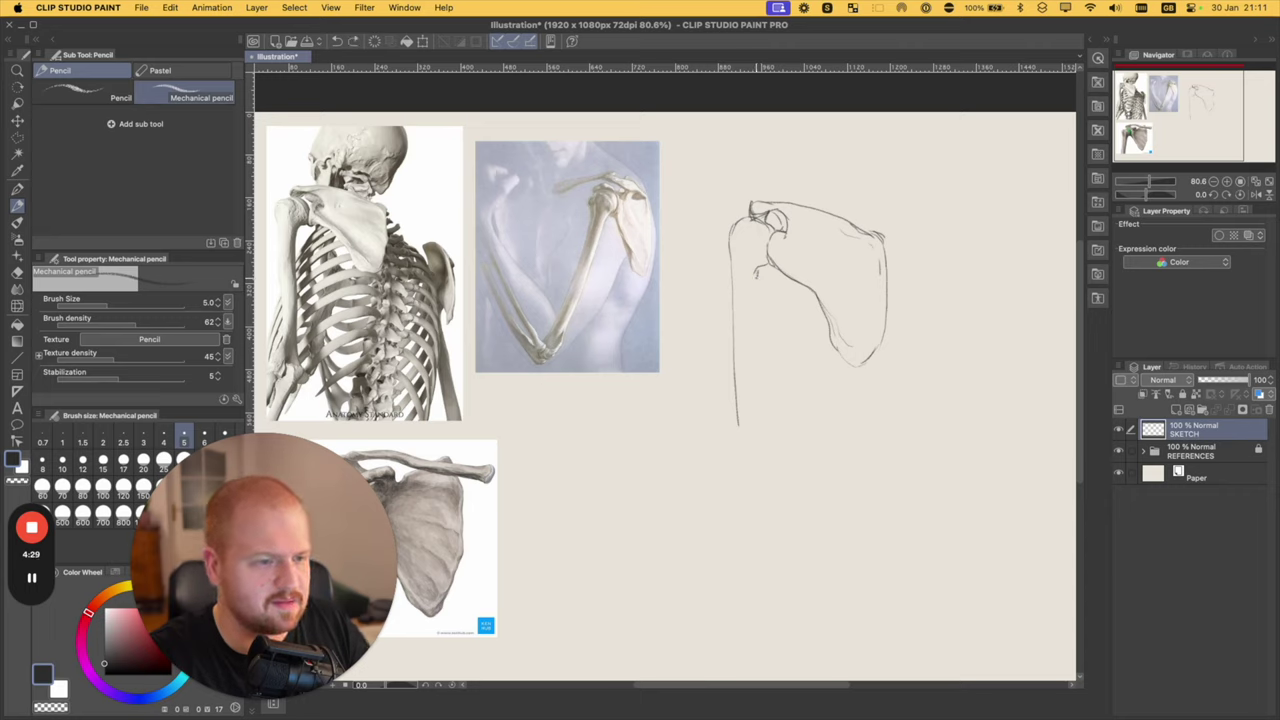
mouse_move(759, 264)
left_mouse_down()
mouse_move(768, 429)
mouse_move(738, 444)
mouse_move(734, 506)
left_mouse_up()
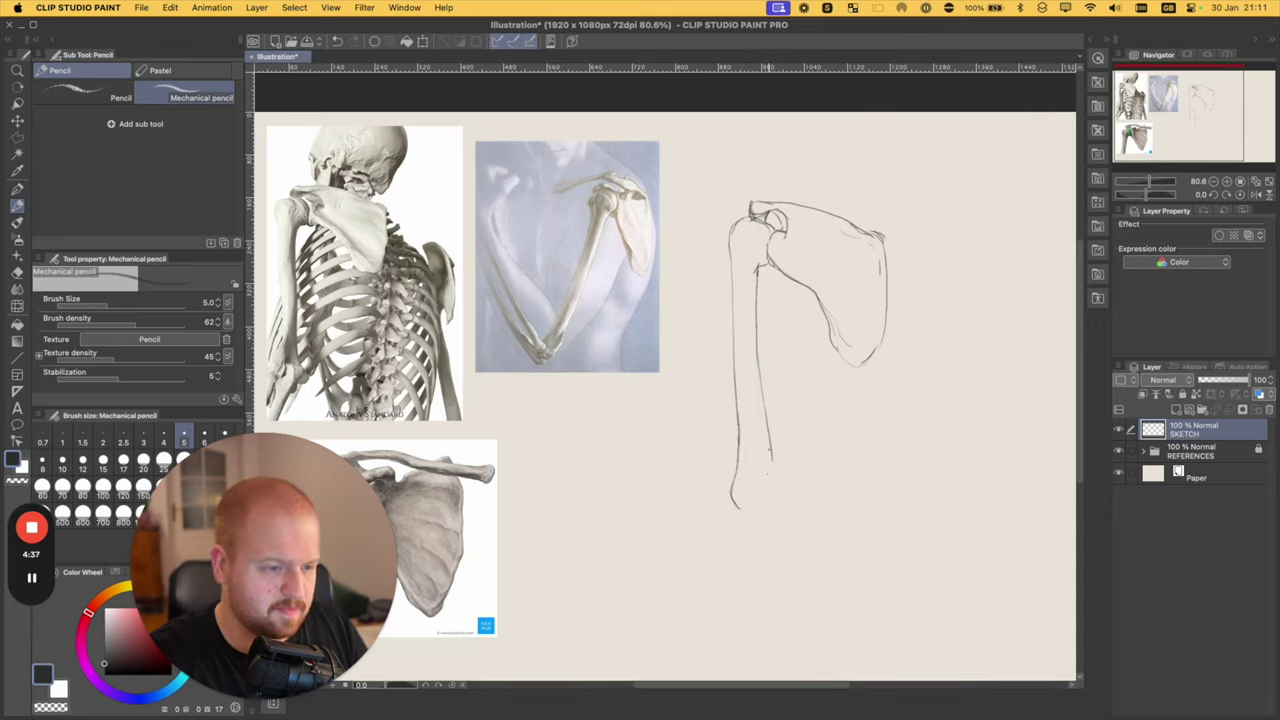
left_click_drag(771, 456, 780, 516)
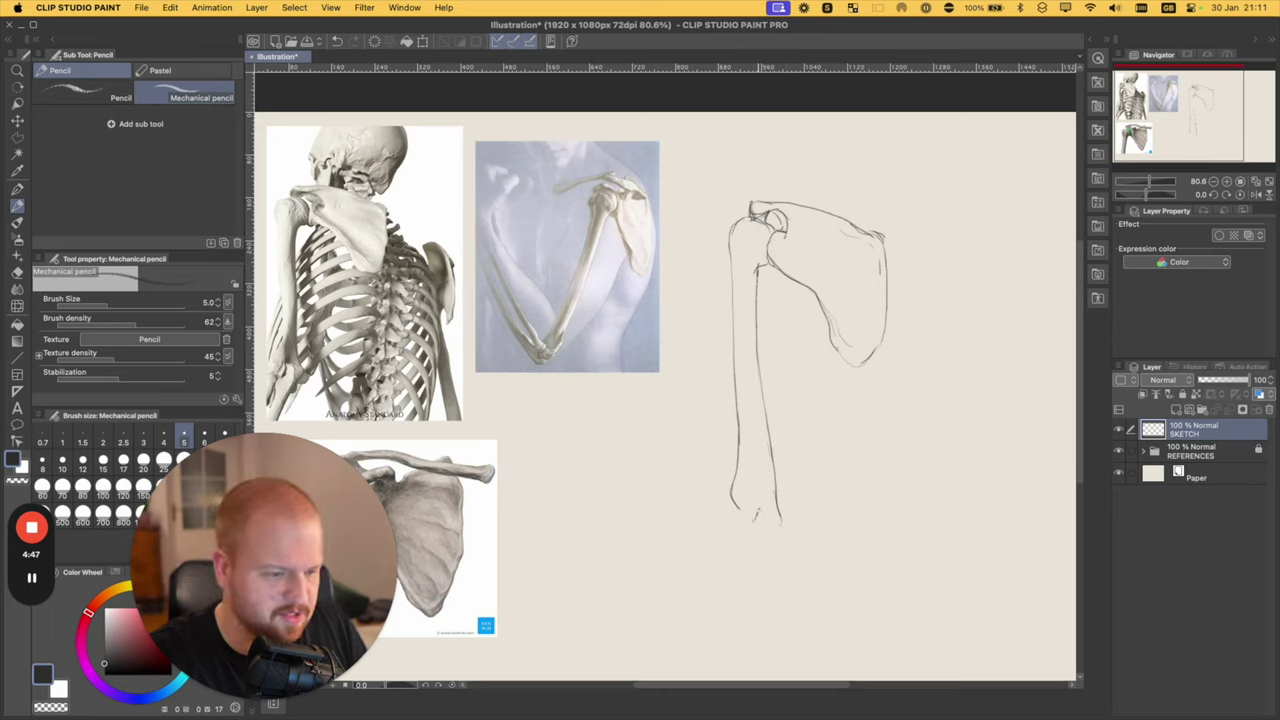
- Draw the knobbed lower end of the upper arm bone and the first outer edge of the forearm angling down from it
left_click_drag(753, 485, 761, 504)
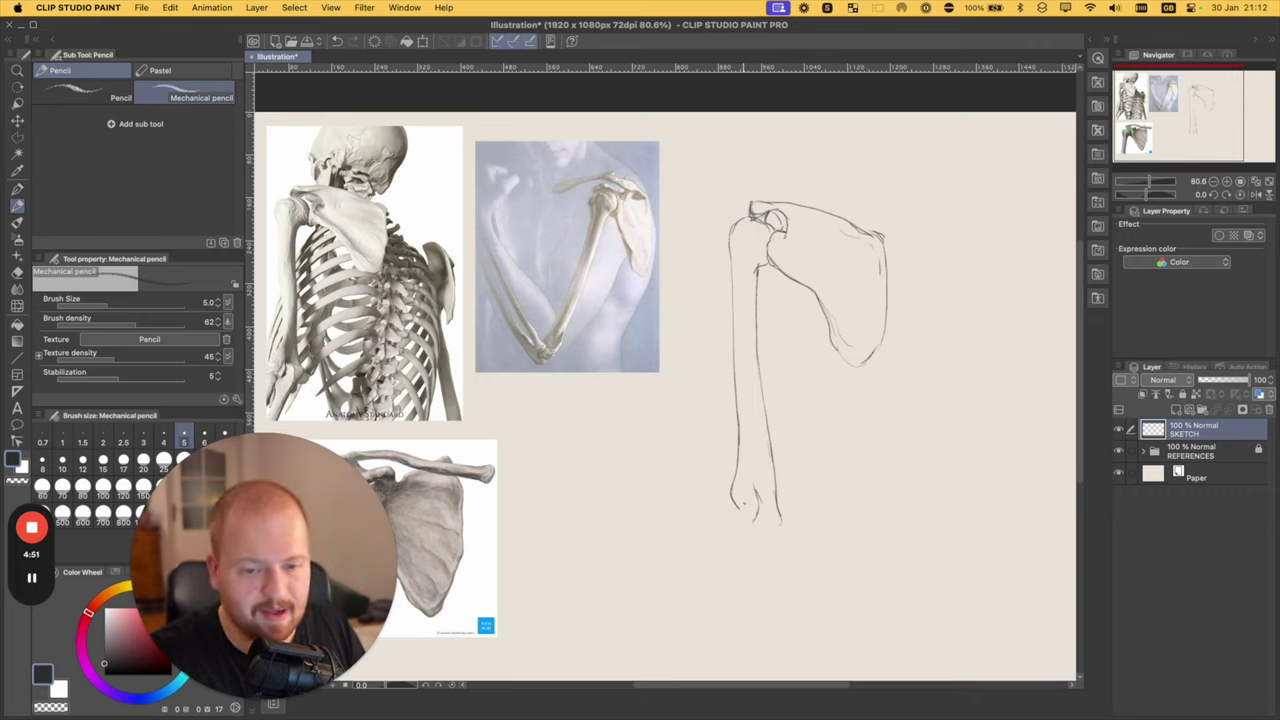
left_click_drag(752, 509, 728, 521)
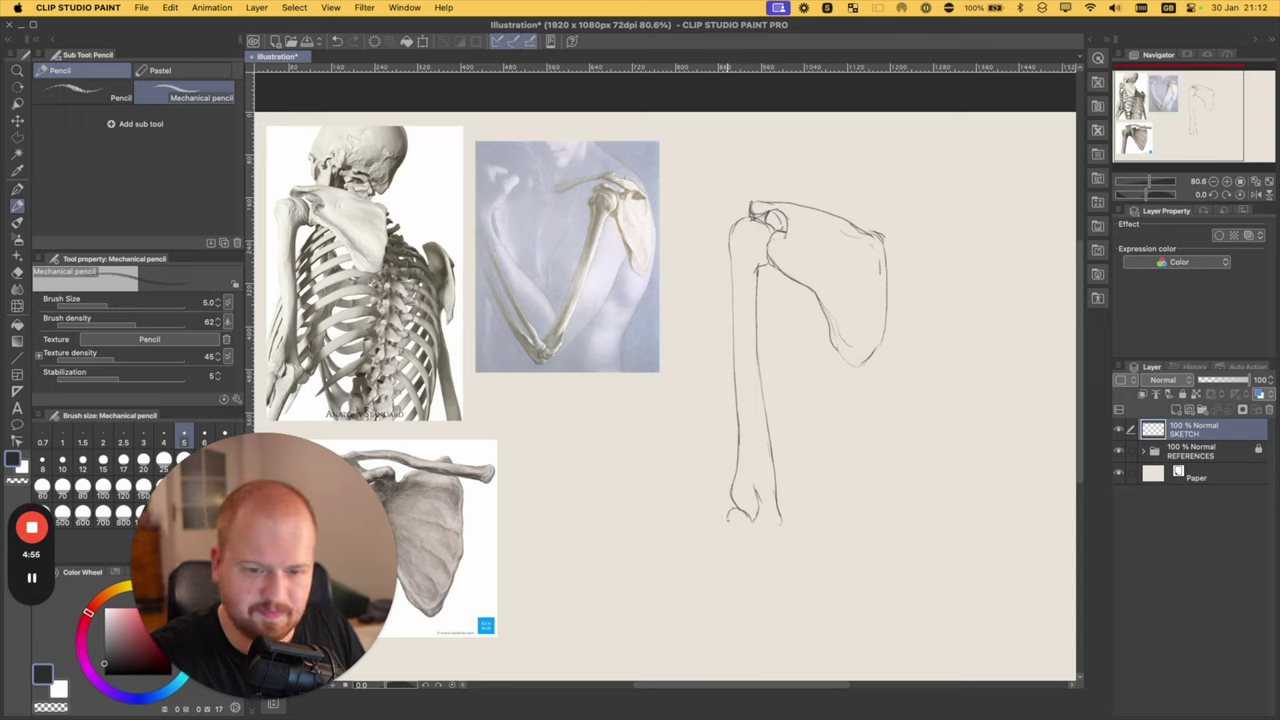
left_click_drag(730, 520, 702, 576)
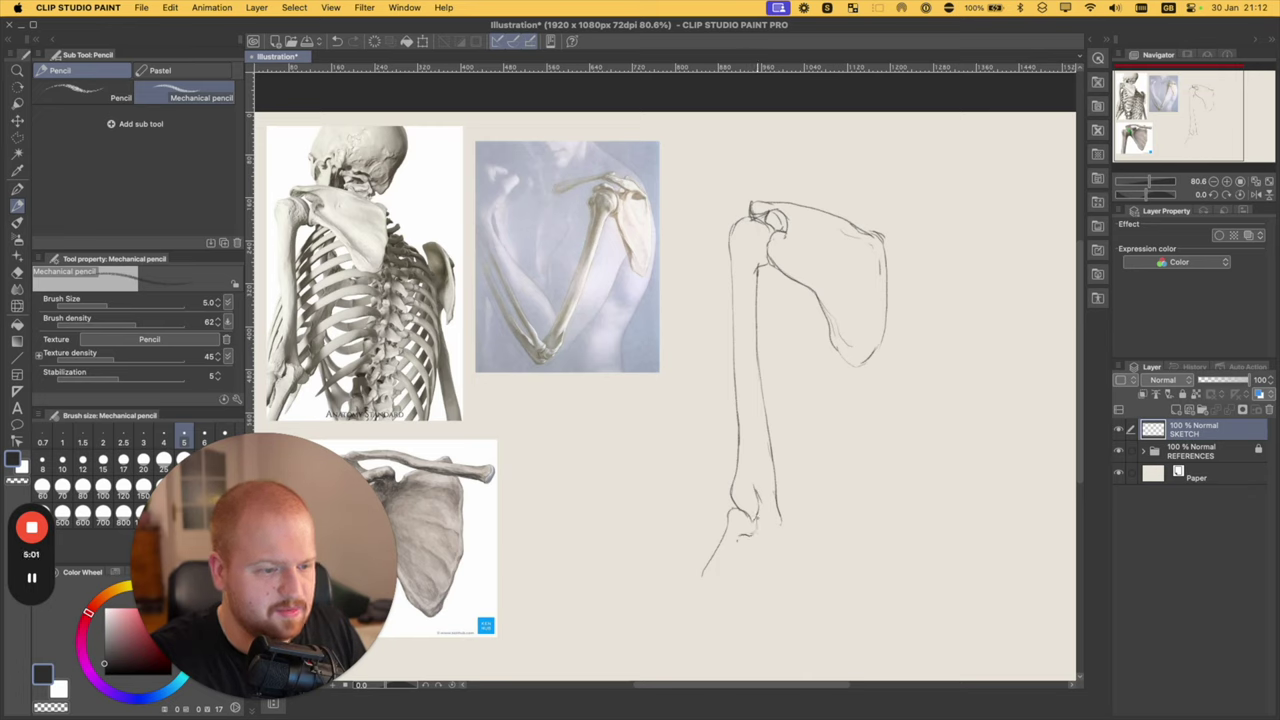
left_click_drag(759, 507, 778, 523)
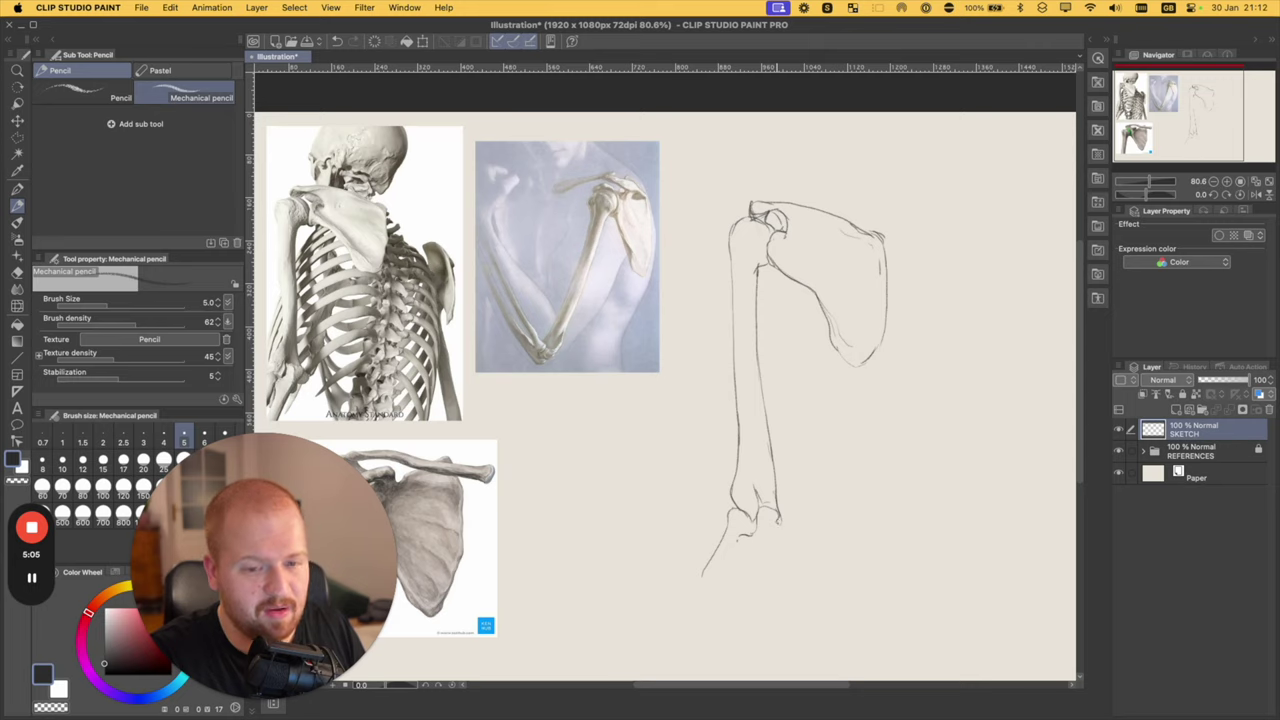
- Draw the elbow's bony tip and the short upper ends of the two forearm bones below the joint
mouse_move(777, 521)
left_mouse_down()
mouse_move(776, 543)
mouse_move(714, 597)
left_mouse_up()
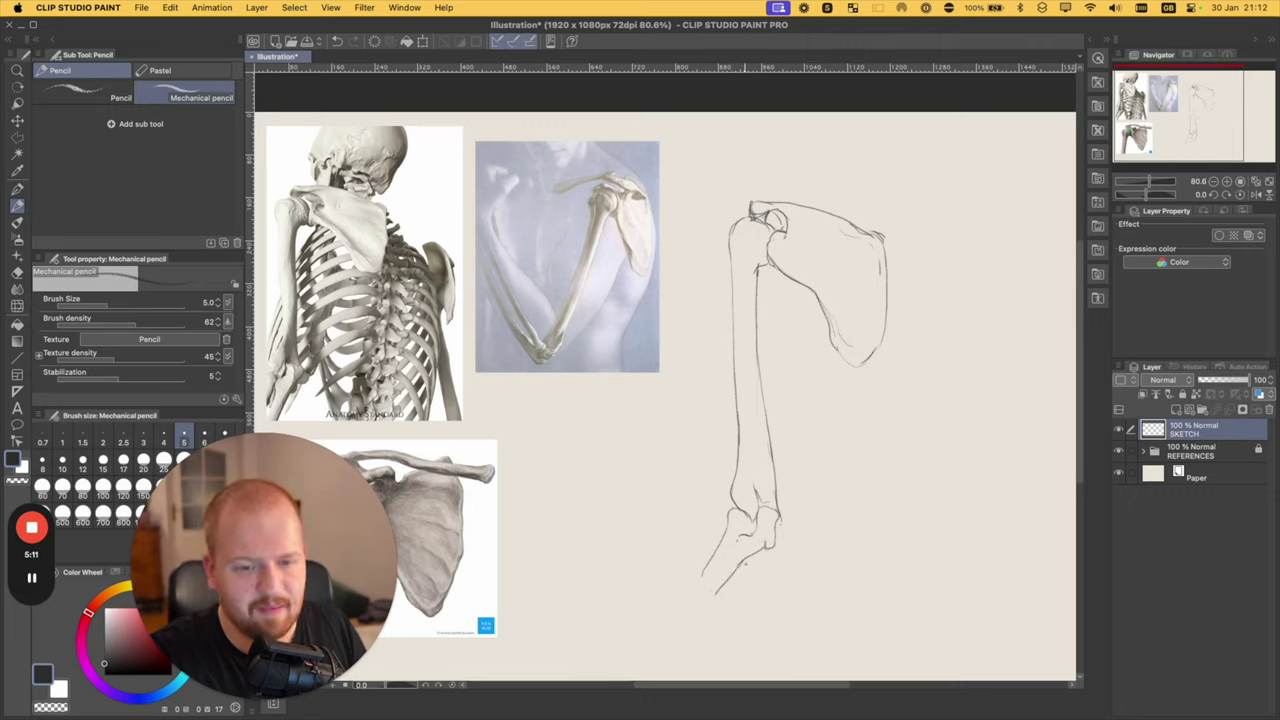
key("super+z")
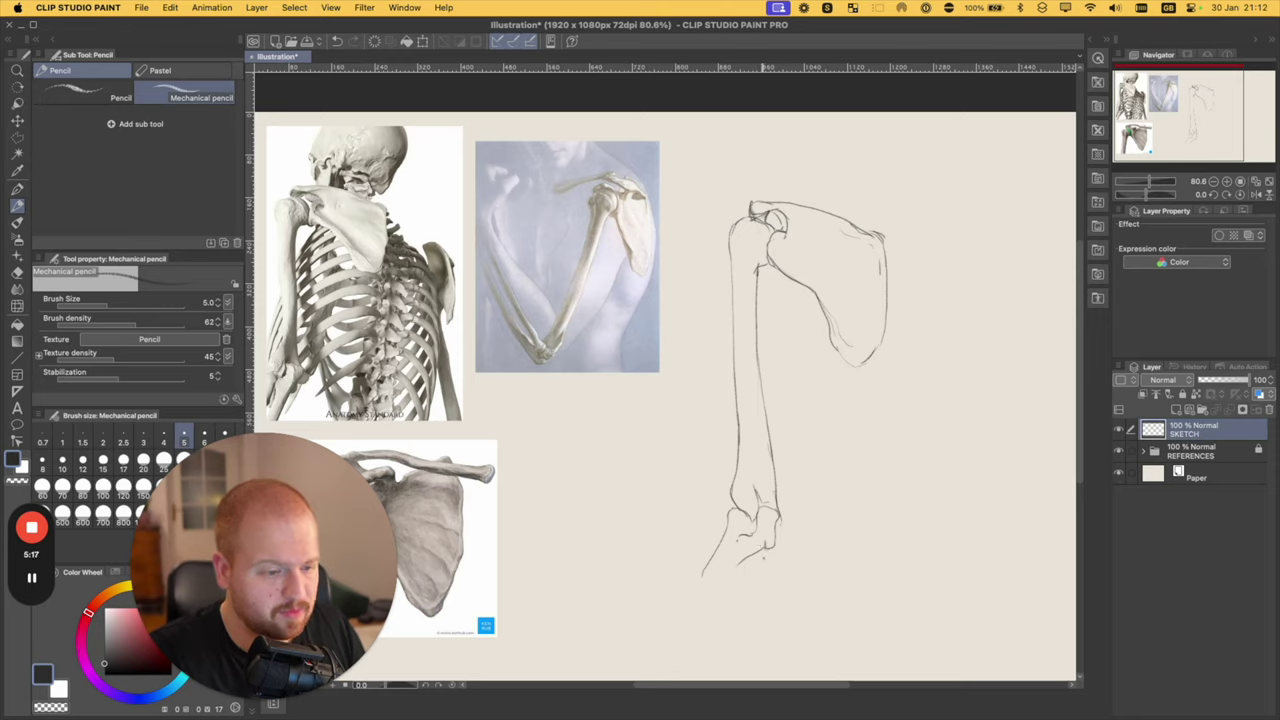
mouse_move(758, 553)
left_mouse_down()
mouse_move(727, 586)
mouse_move(736, 568)
left_mouse_up()
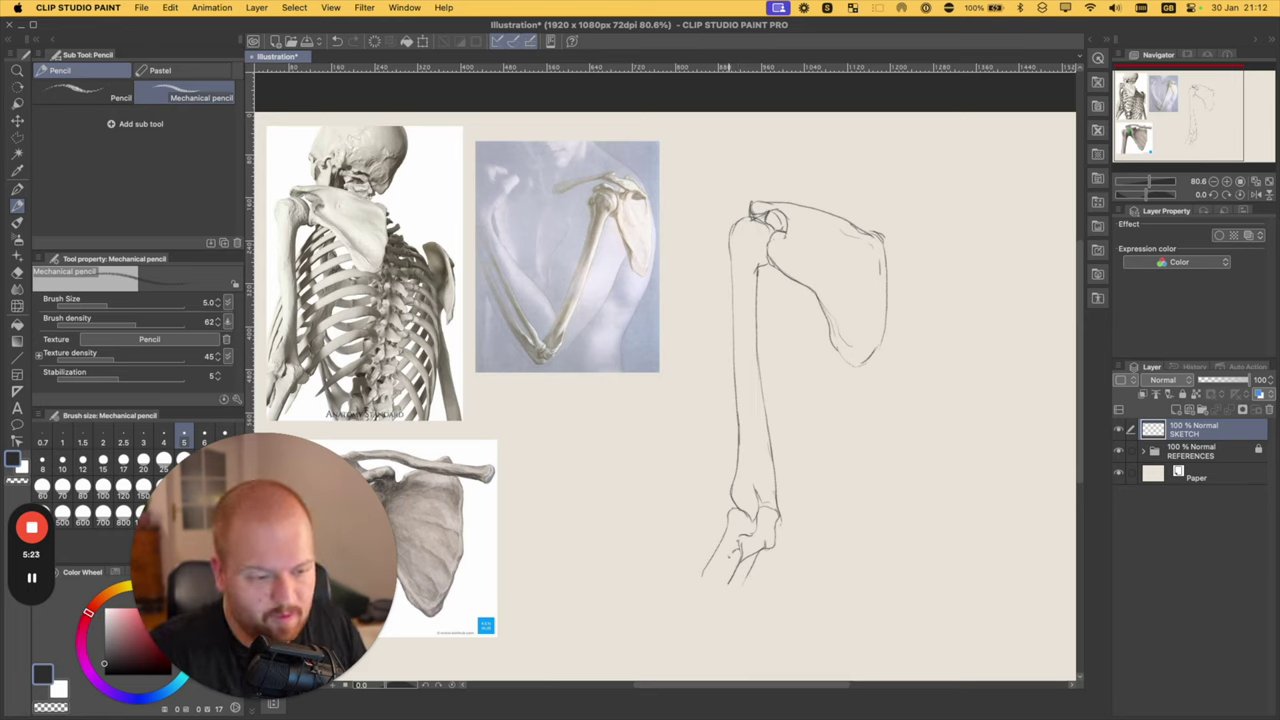
mouse_move(731, 557)
left_mouse_down()
mouse_move(719, 579)
mouse_move(702, 571)
left_mouse_up()
left_click_drag(723, 529, 708, 564)
key("super+z")
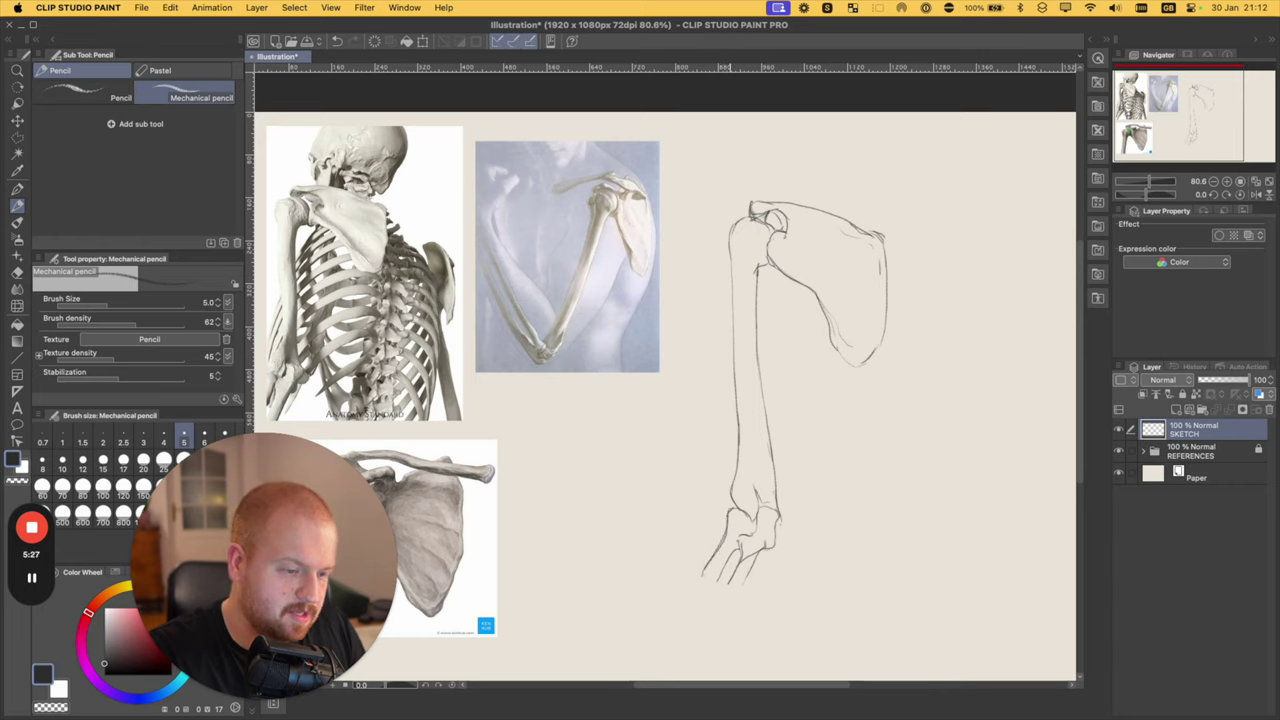
- Add inner contour lines along the upper arm bone's shaft and elbow end, and detail the joint between its head and the shoulder socket
left_click_drag(730, 510, 745, 515)
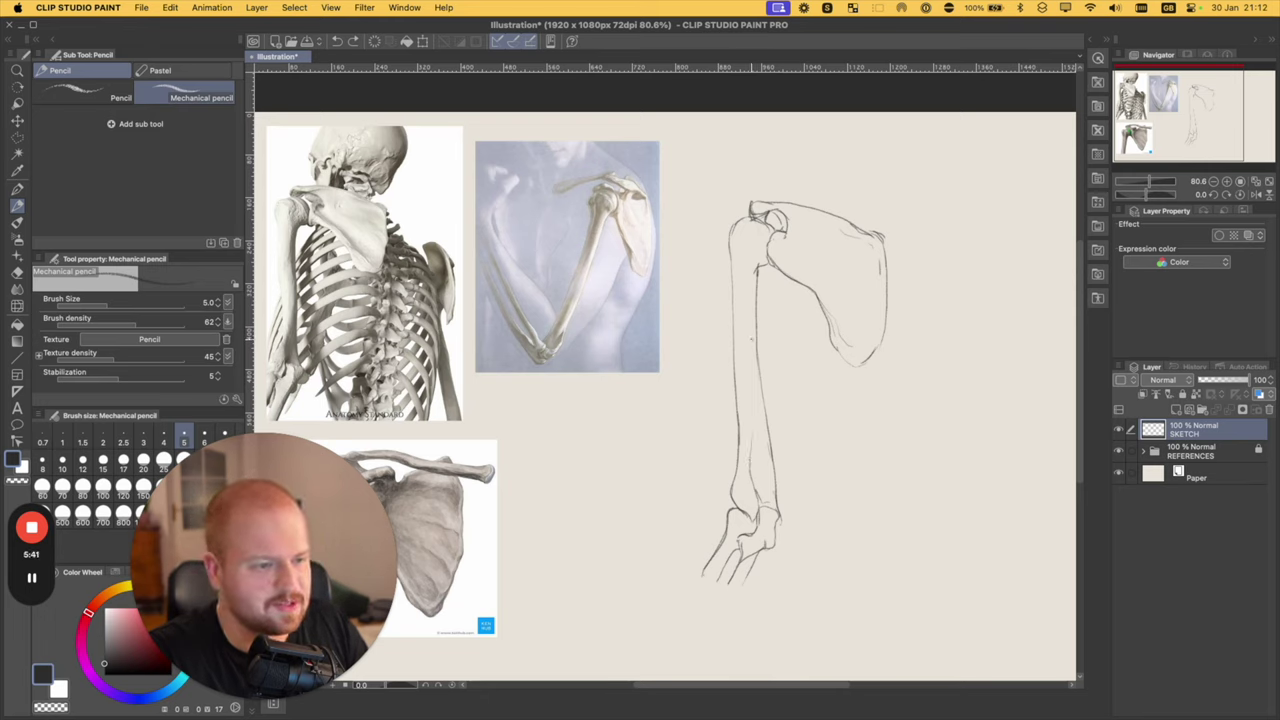
mouse_move(754, 280)
left_mouse_down()
mouse_move(749, 314)
mouse_move(757, 243)
left_mouse_up()
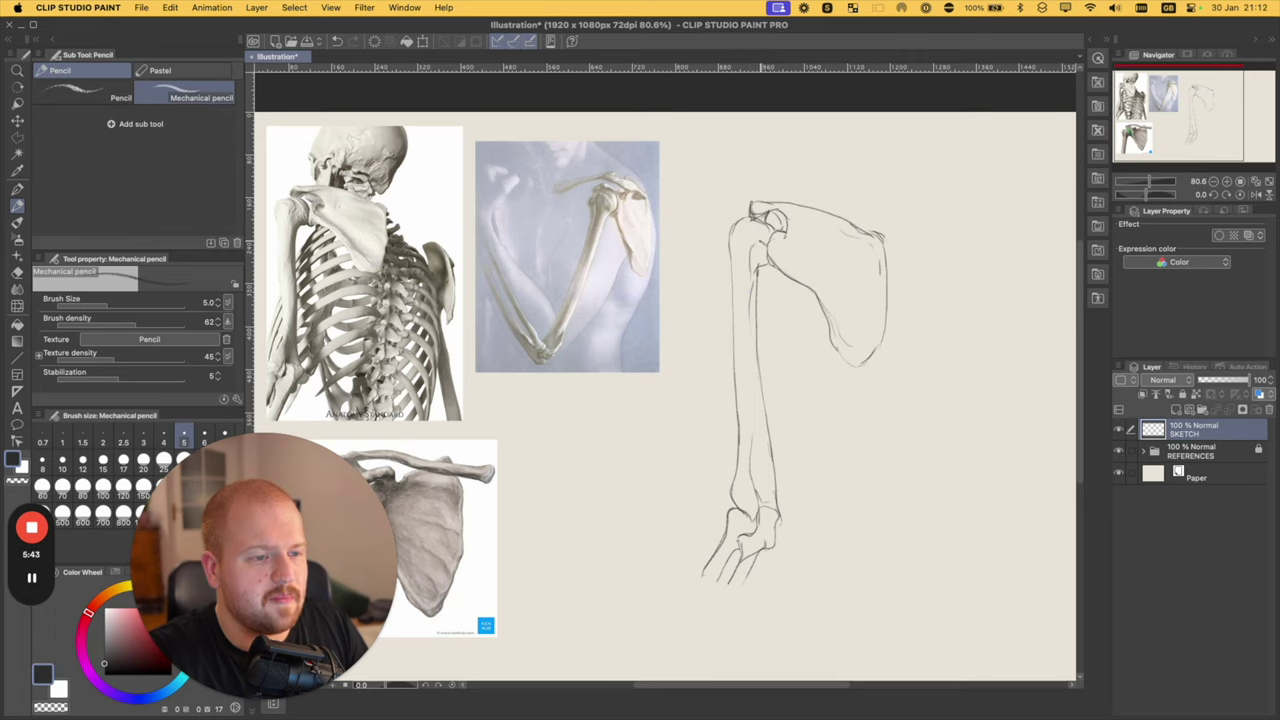
key("super+z")
key("super+z")
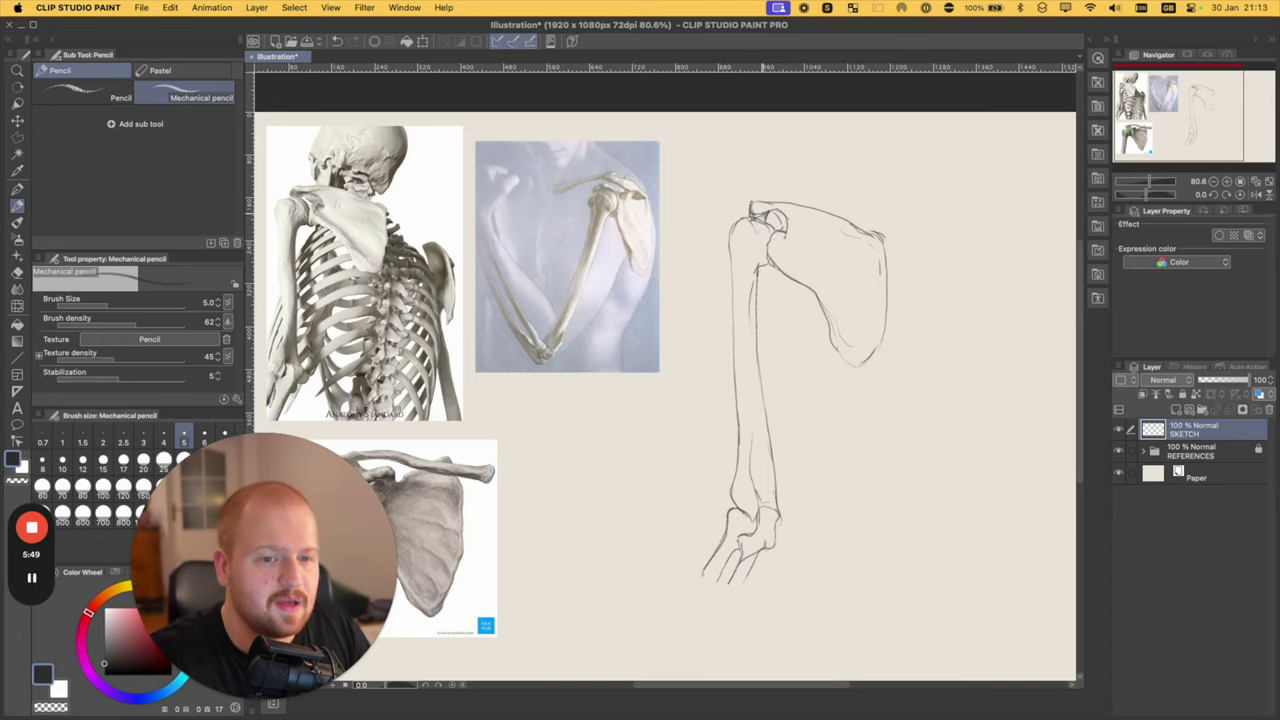
left_click_drag(772, 248, 769, 260)
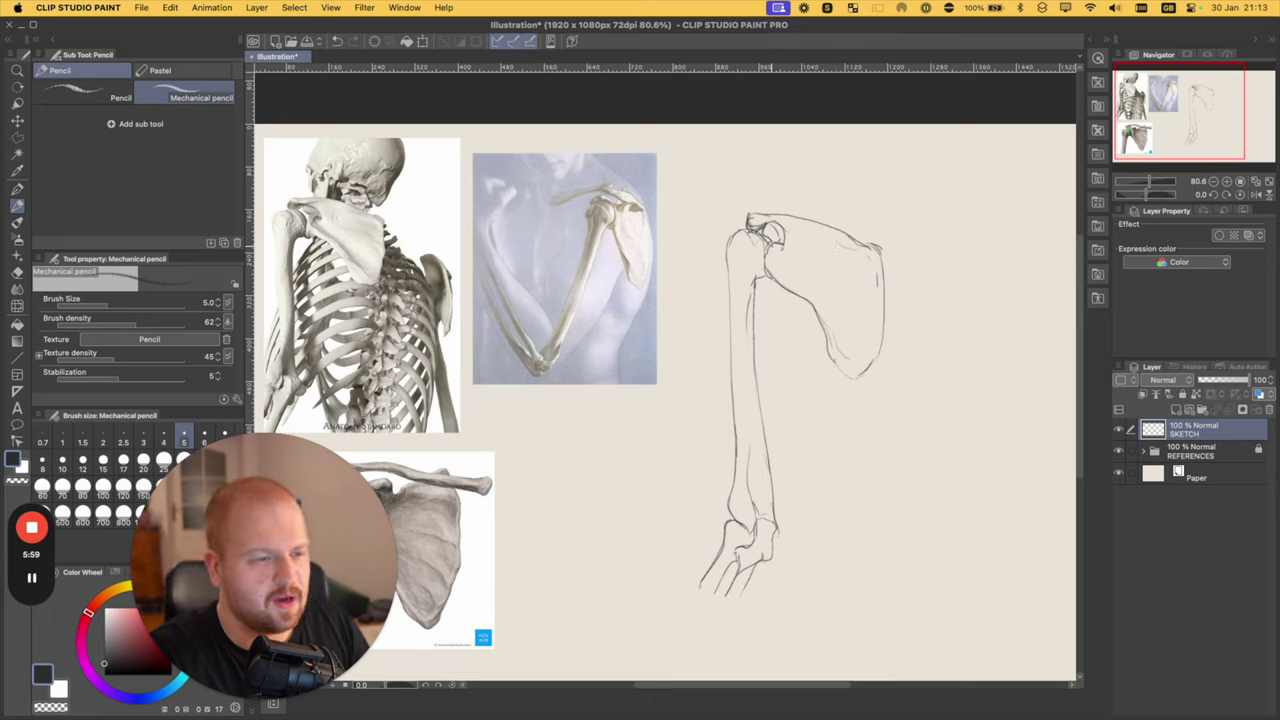
left_click_drag(769, 252, 766, 267)
- Clean up the lines around the shoulder socket and redraw the shoulder blade's outer border down to its lower tip
key("e")
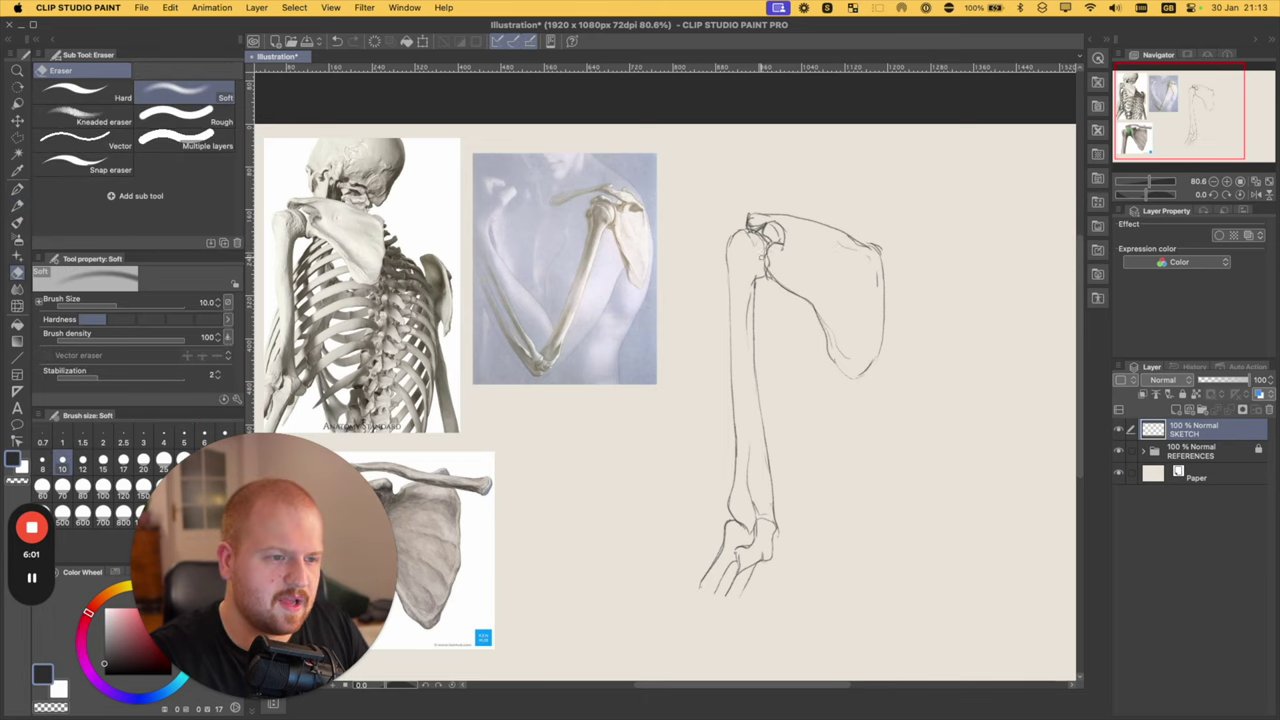
key("p")
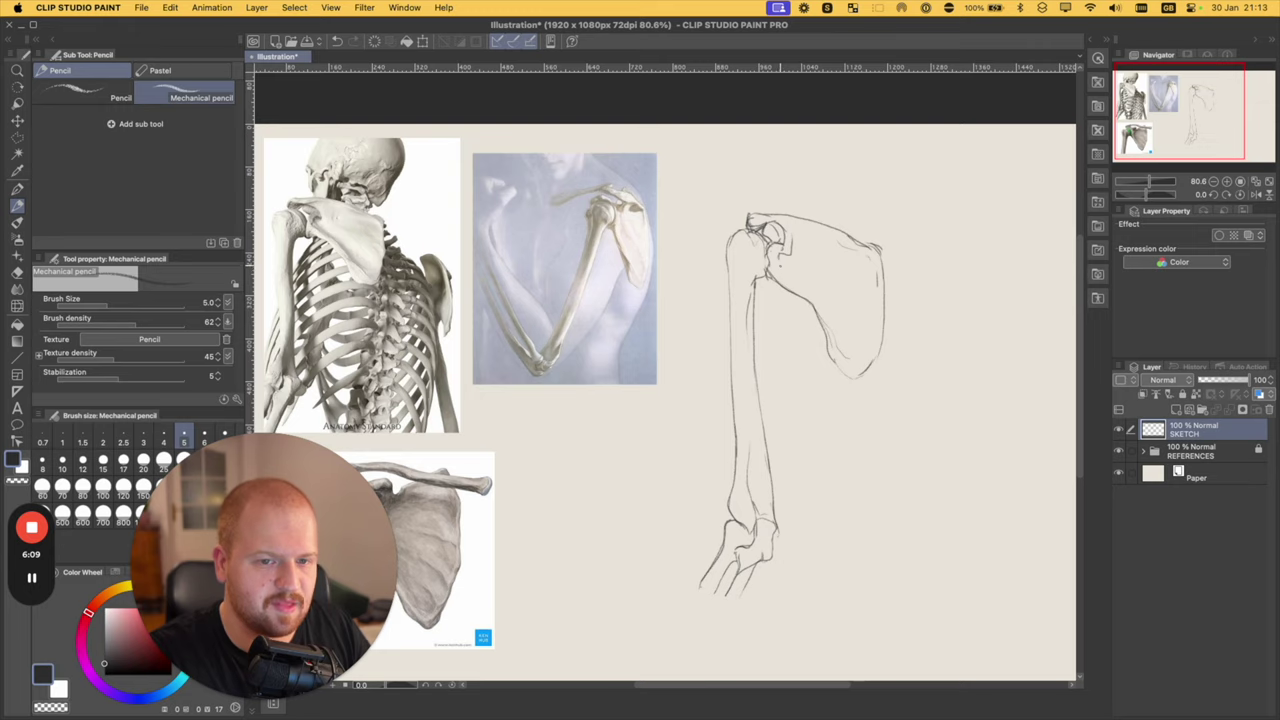
left_click_drag(779, 260, 859, 380)
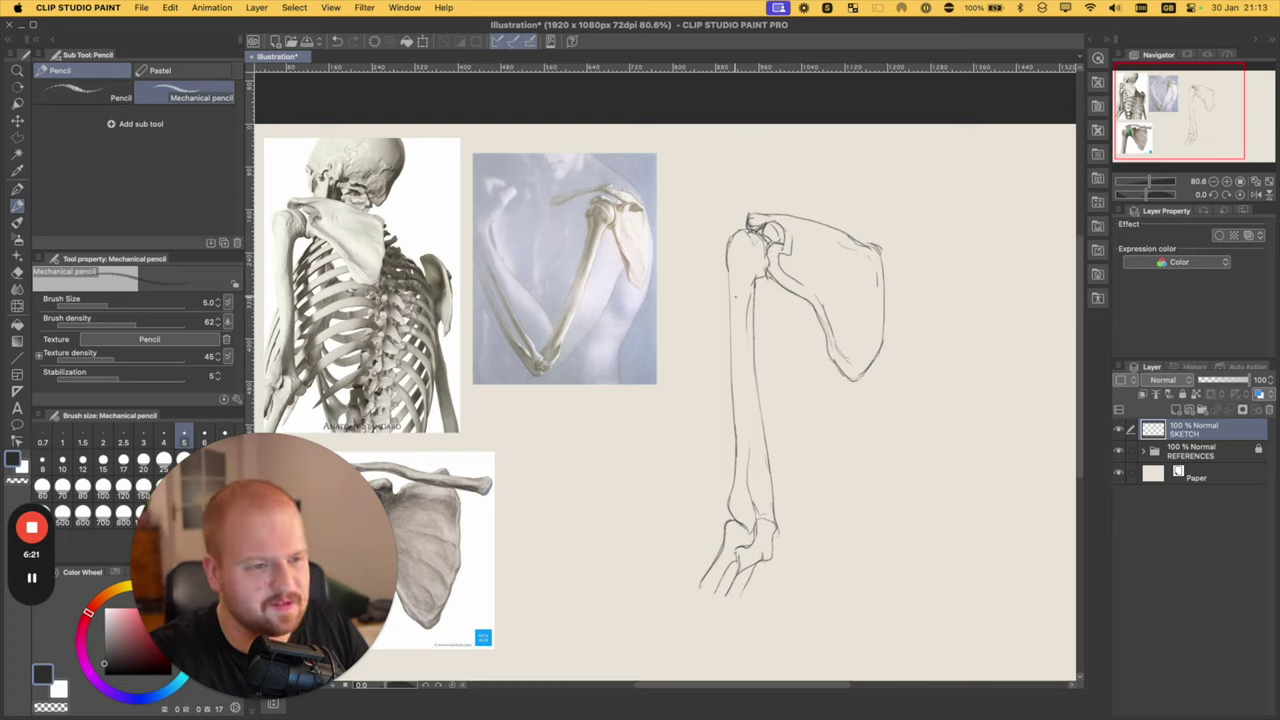
- Redraw the outer edge of the upper arm bone's shaft slightly further in and erase the old line with the Soft eraser
left_click_drag(729, 264, 732, 426)
key("super+z")
left_click_drag(736, 284, 734, 456)
key("super+z")
left_click_drag(735, 280, 739, 424)
key("super+z")
left_click_drag(735, 274, 736, 428)
key("e")
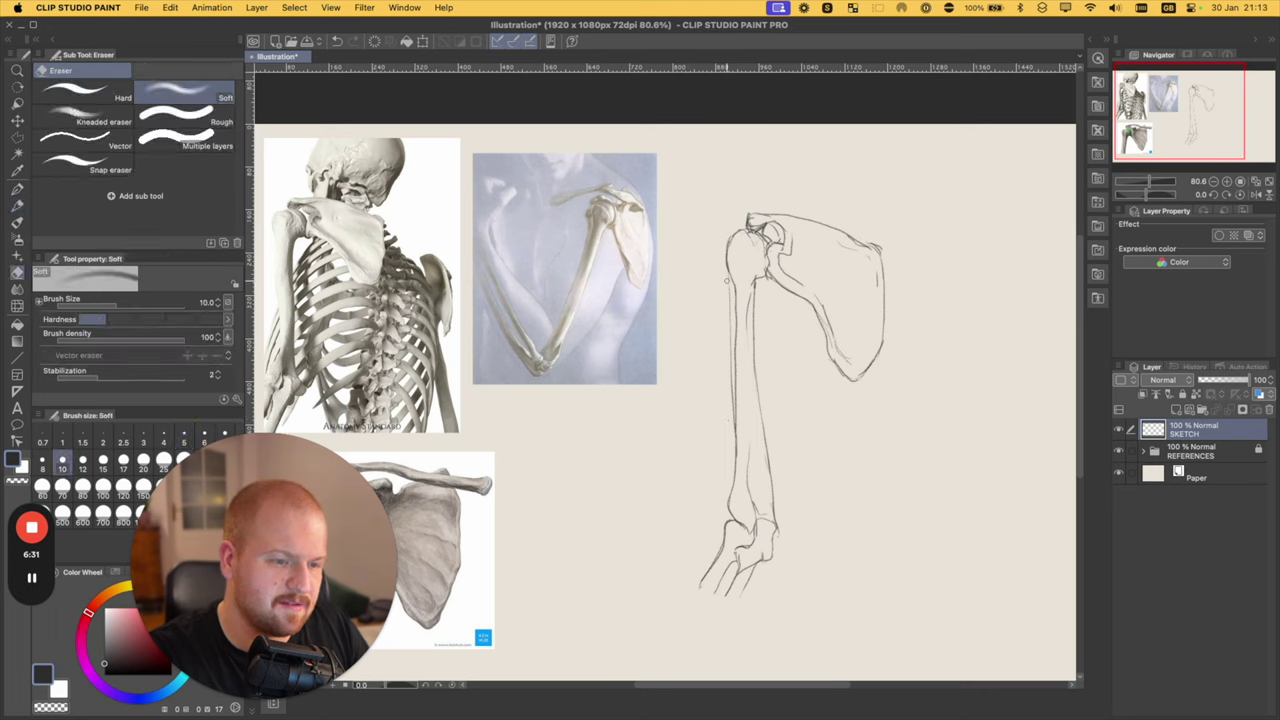
left_click_drag(726, 290, 731, 432)
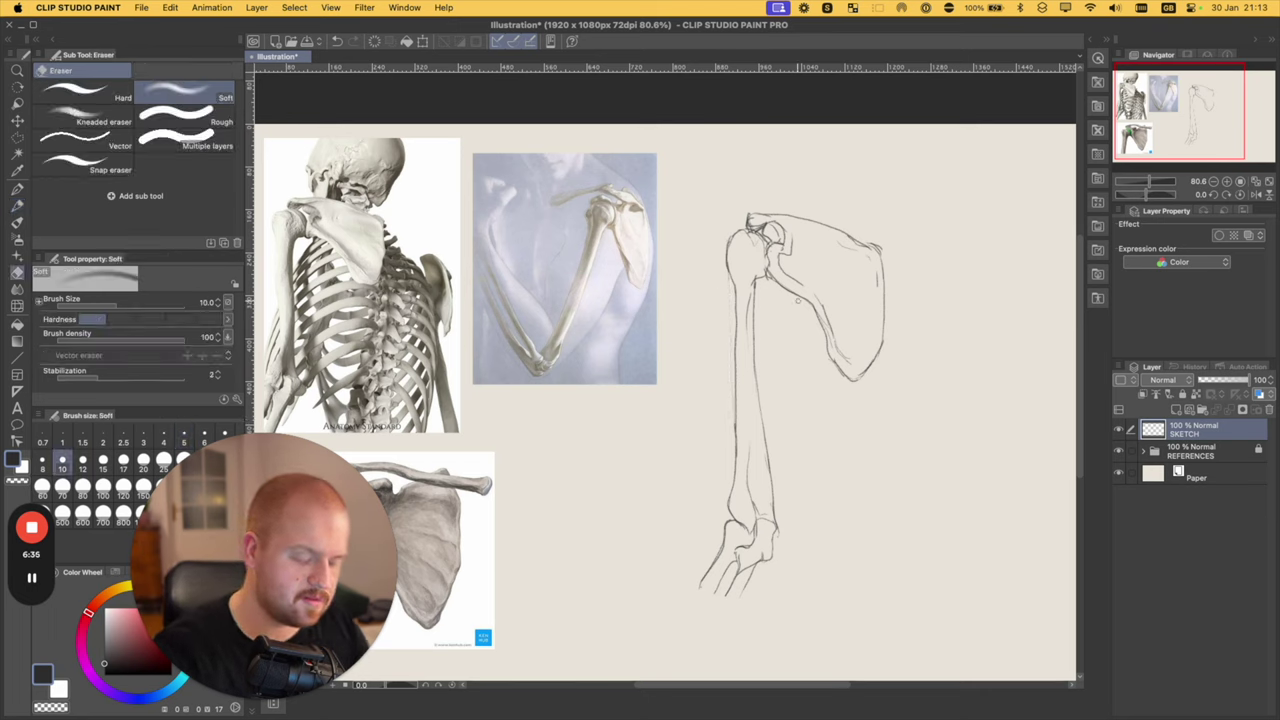
- Redraw the inner edge of the upper arm bone's shaft with the Mechanical pencil, narrowing it toward the elbow, and erase the old line
key("p")
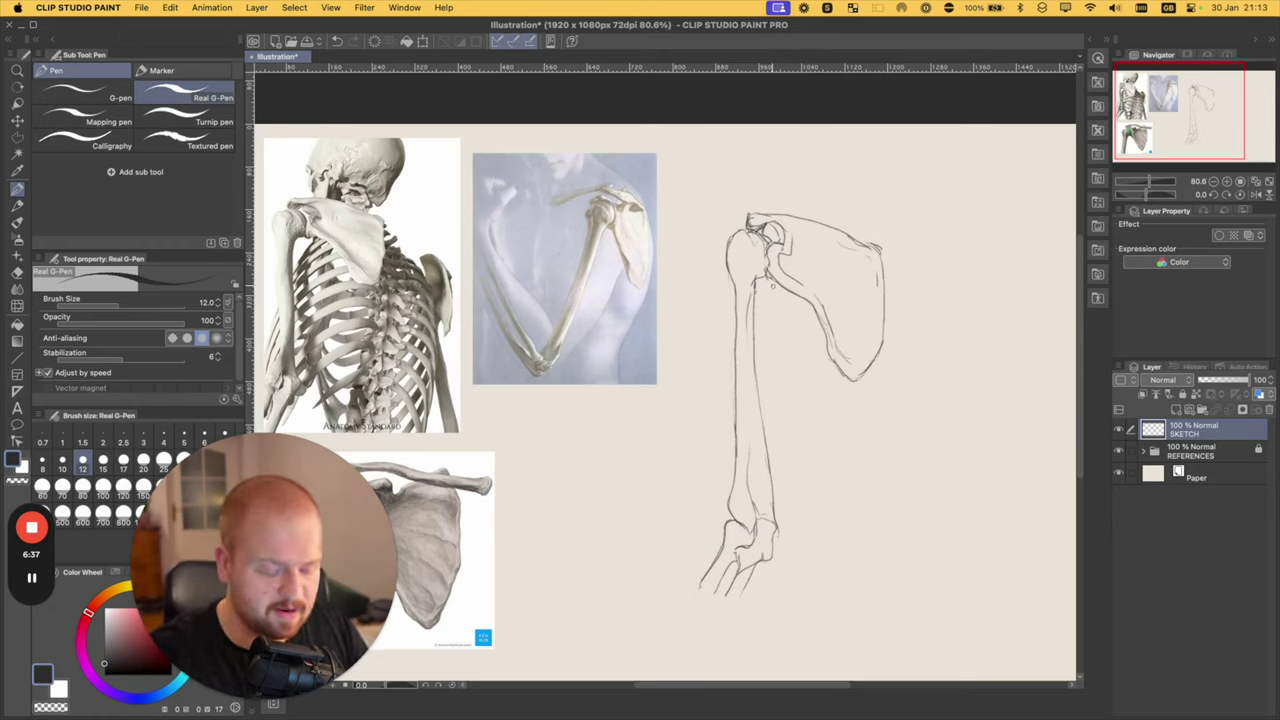
key("p")
left_click_drag(756, 280, 758, 378)
key("super+z")
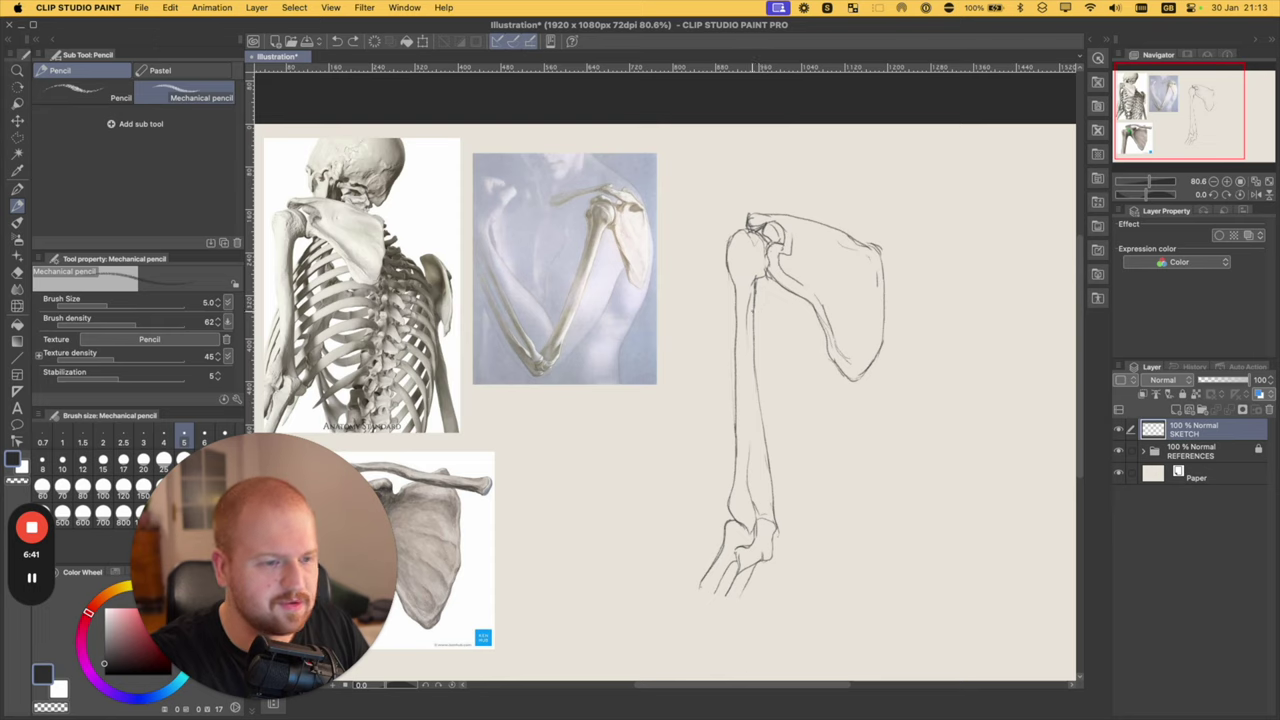
left_click_drag(756, 306, 762, 496)
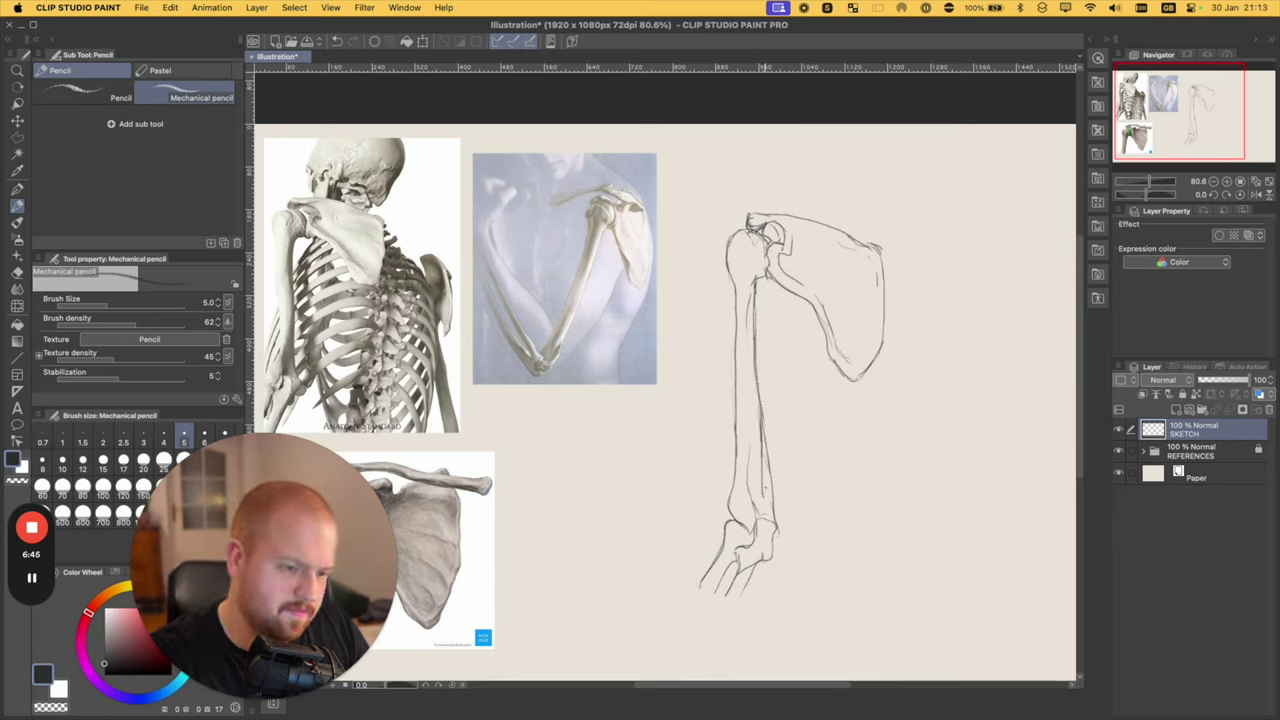
key("e")
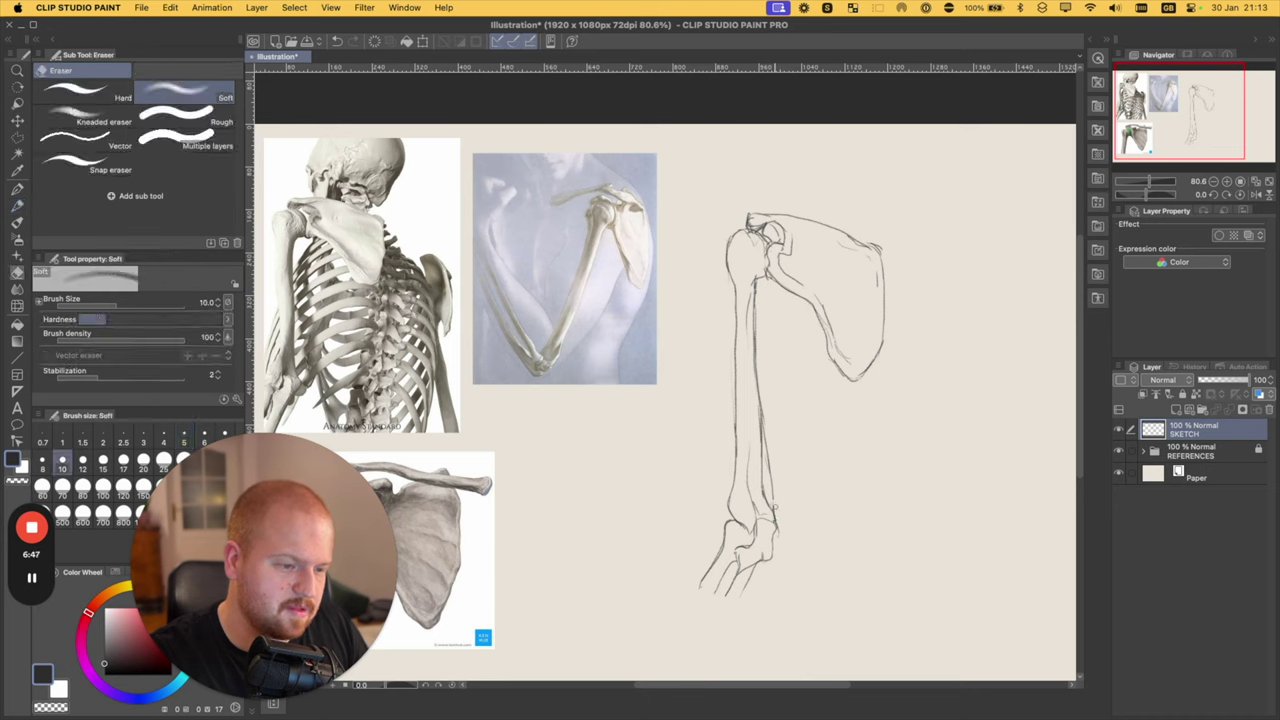
left_click_drag(771, 481, 767, 462)
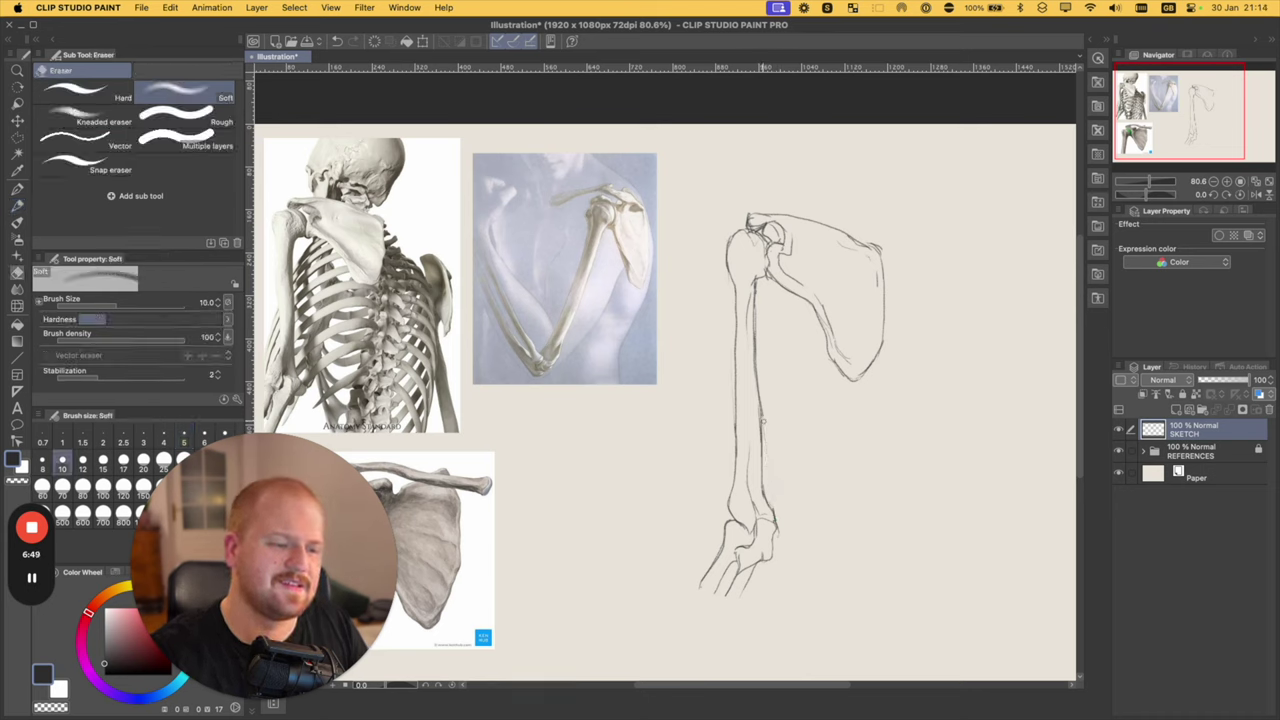
- Add a contour line inside the upper arm bone's head and short surface marks on the shoulder blade with the Mechanical pencil
key("b")
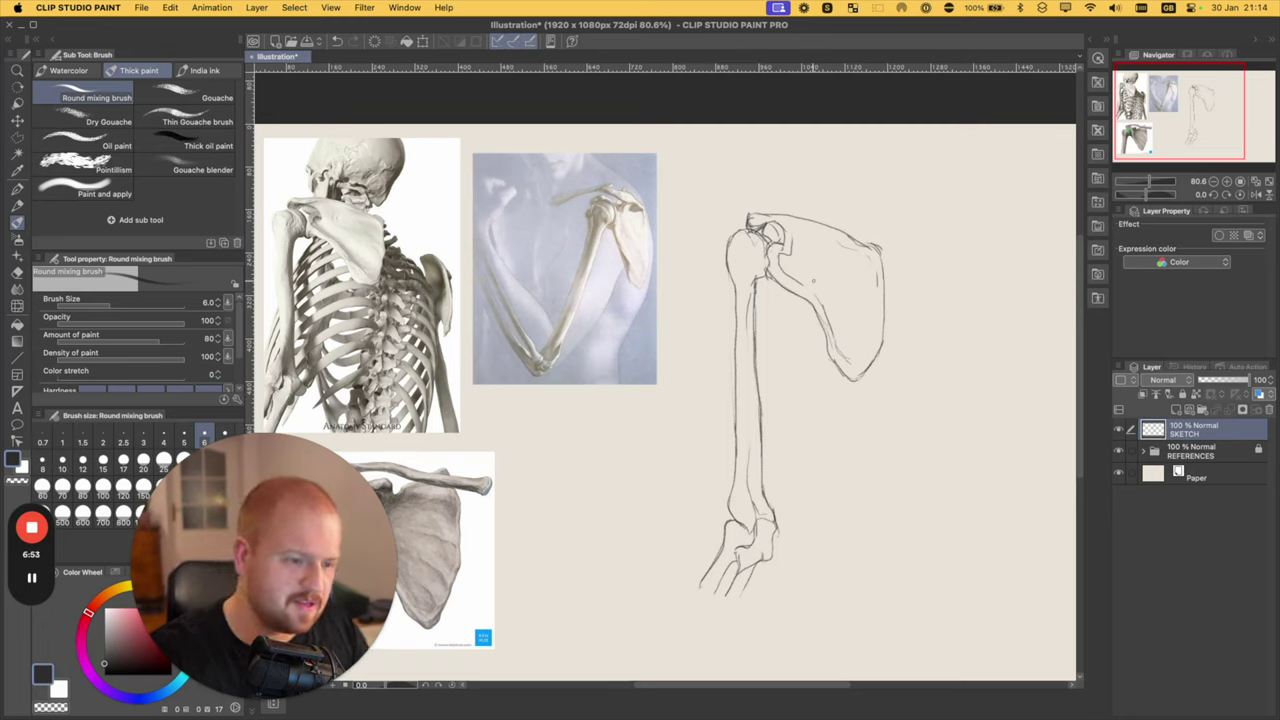
key("p")
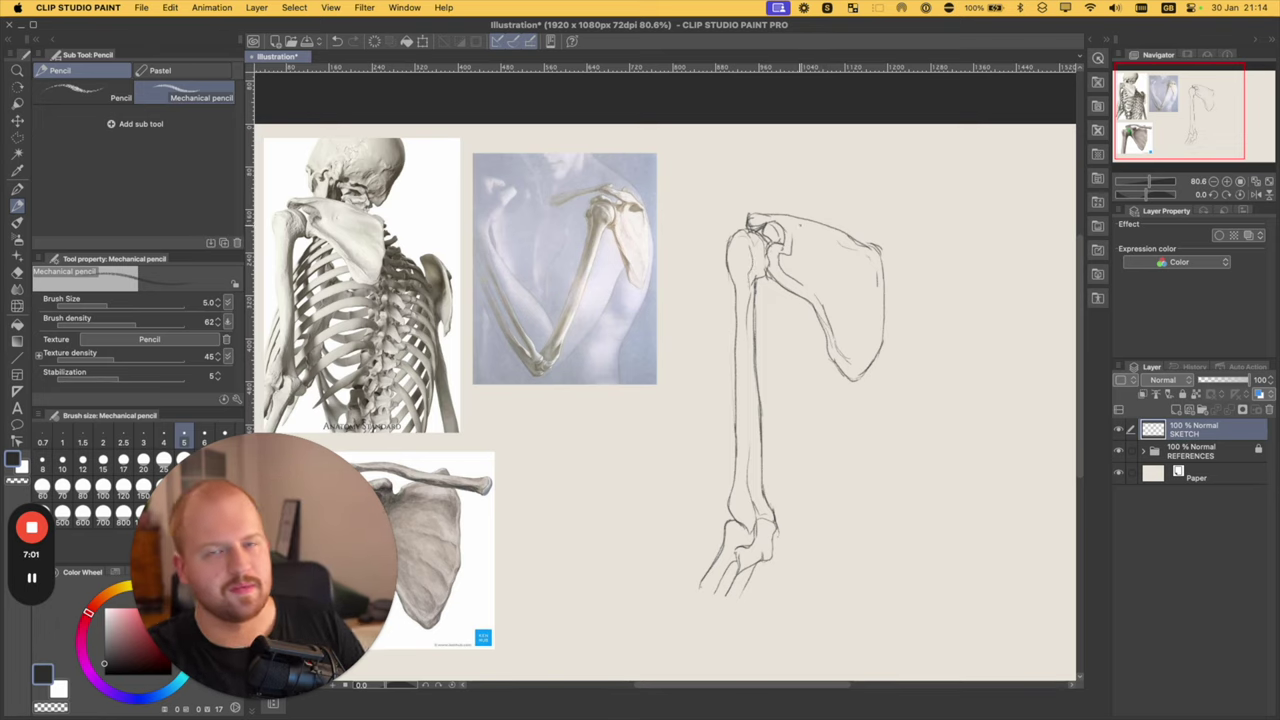
left_click_drag(856, 271, 846, 267)
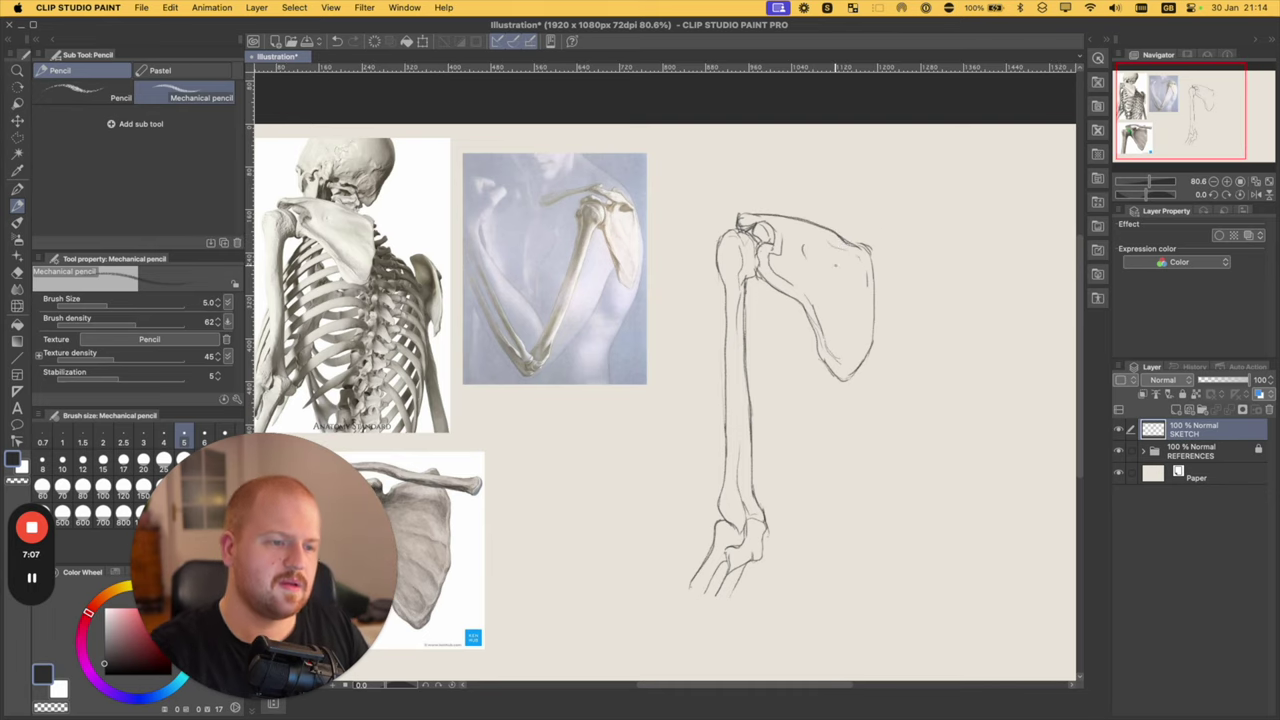
scroll(830, 262, "down", 3)
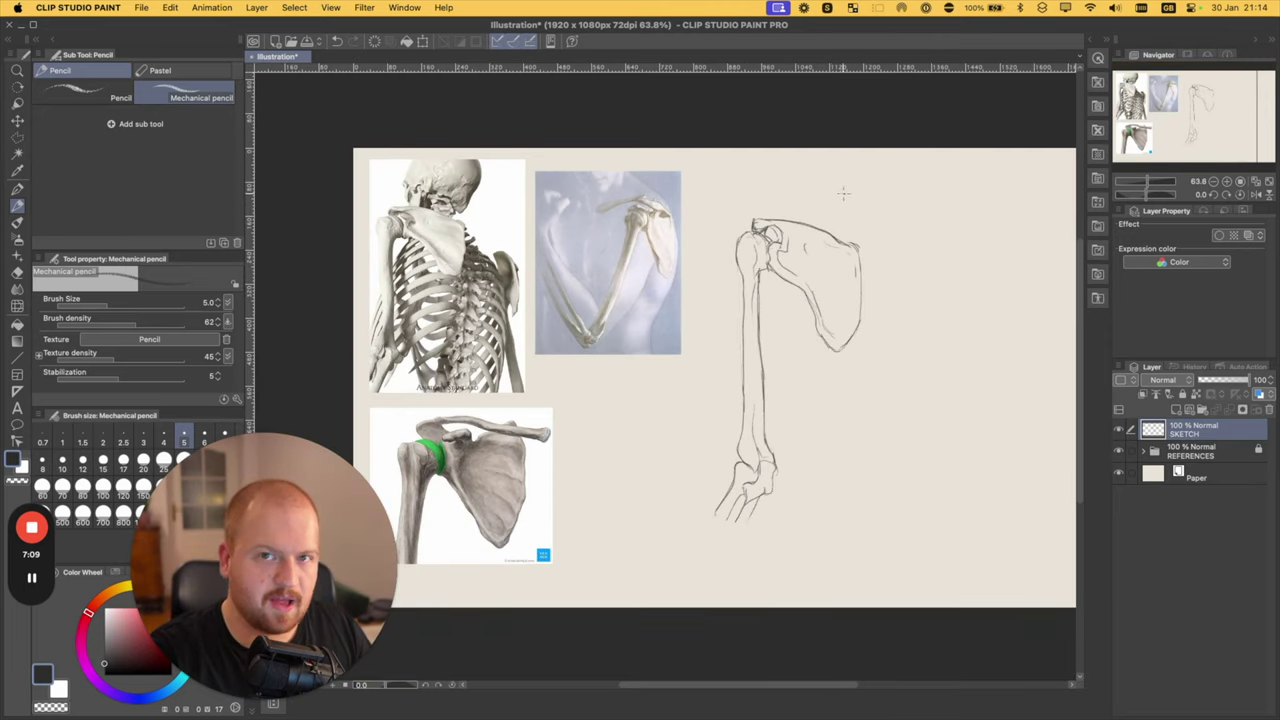
scroll(870, 225, "up", 3)
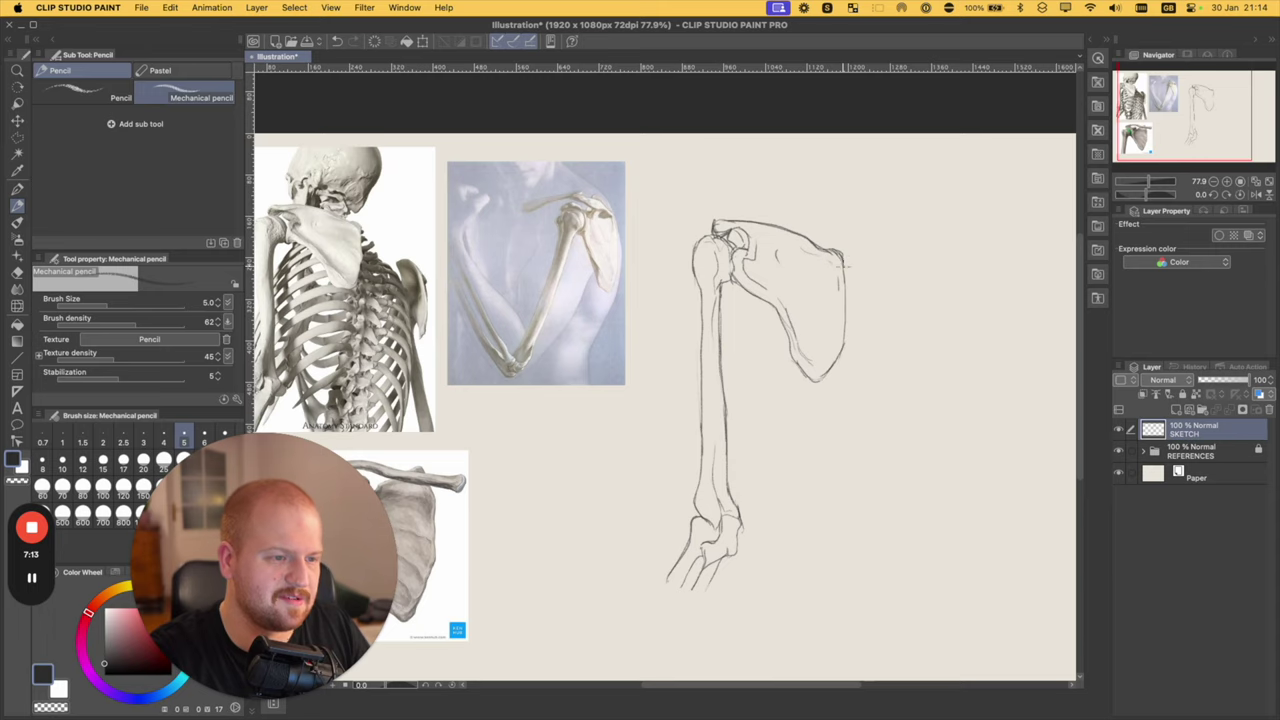
- Strengthen the shoulder blade's upper inner corner and hatch along its outer border from the socket toward the lower tip
left_click_drag(846, 269, 843, 336)
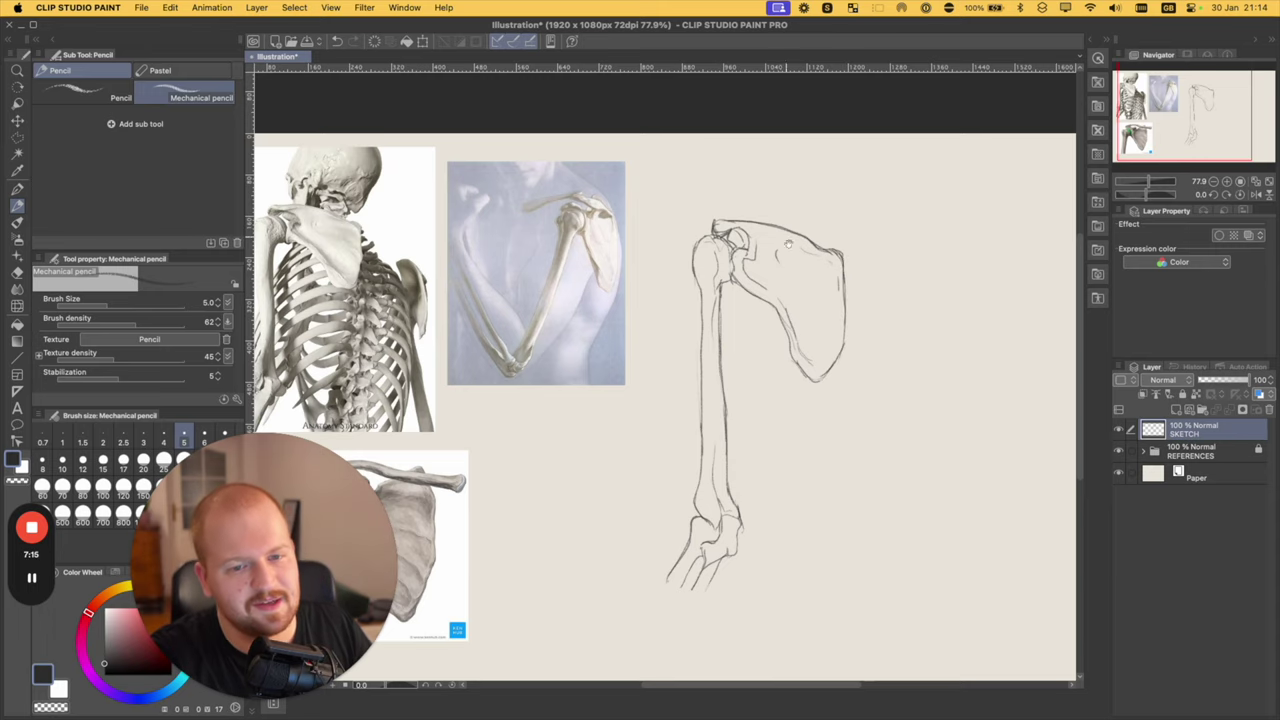
left_click_drag(789, 244, 797, 245)
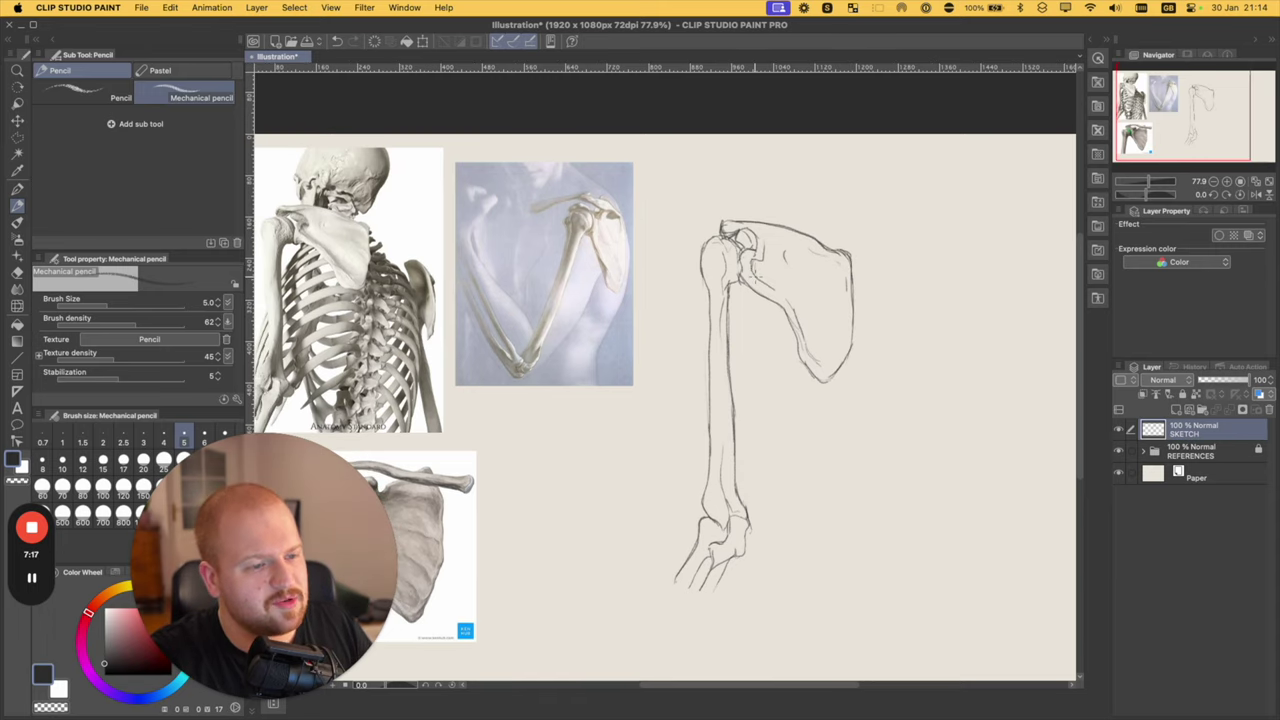
left_click_drag(757, 276, 814, 338)
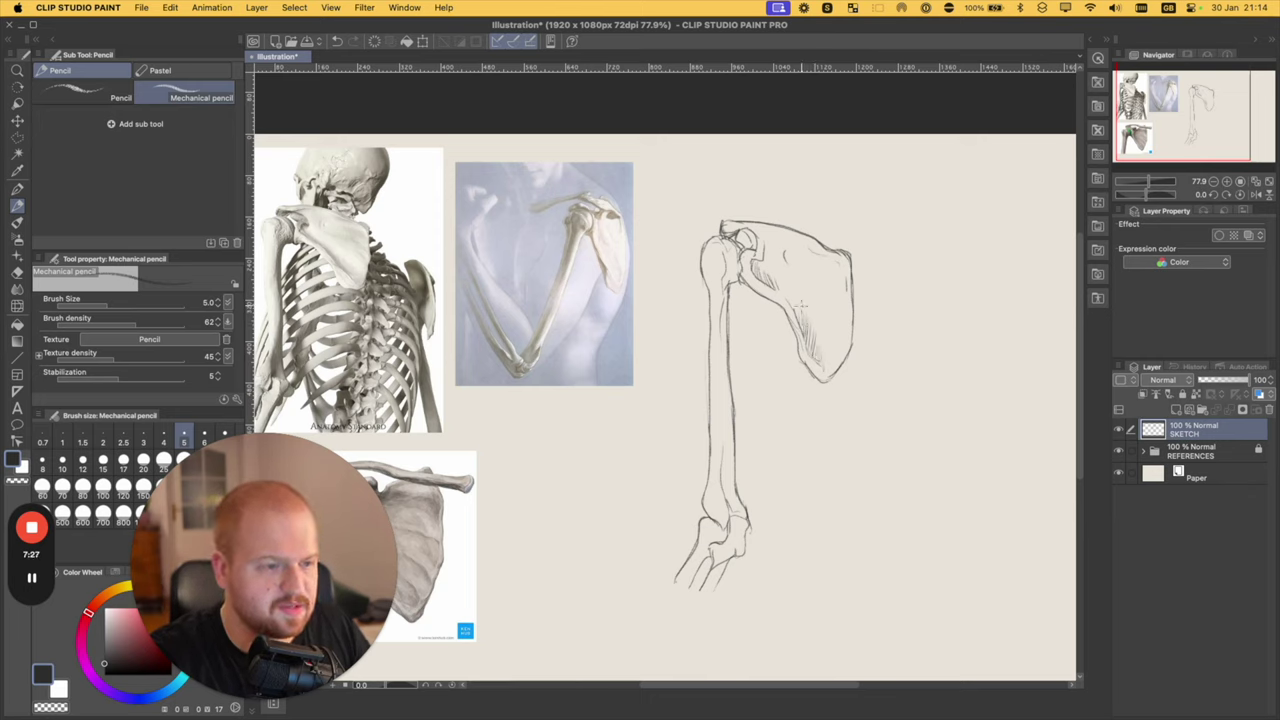
- Undo the hatching along the shoulder blade's lower outer border, keeping only the short strokes below the socket
key("super+z")
key("super+z")
key("super+z")
key("super+z")
key("super+z")
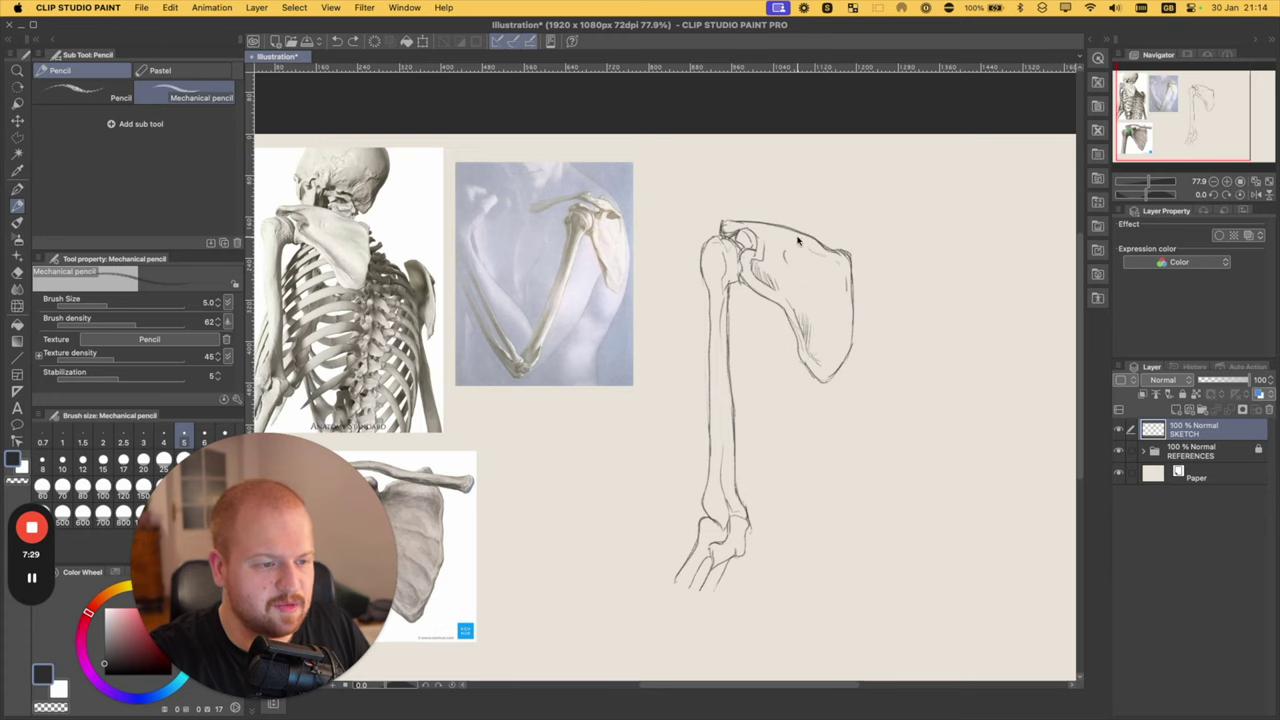
key("super+z")
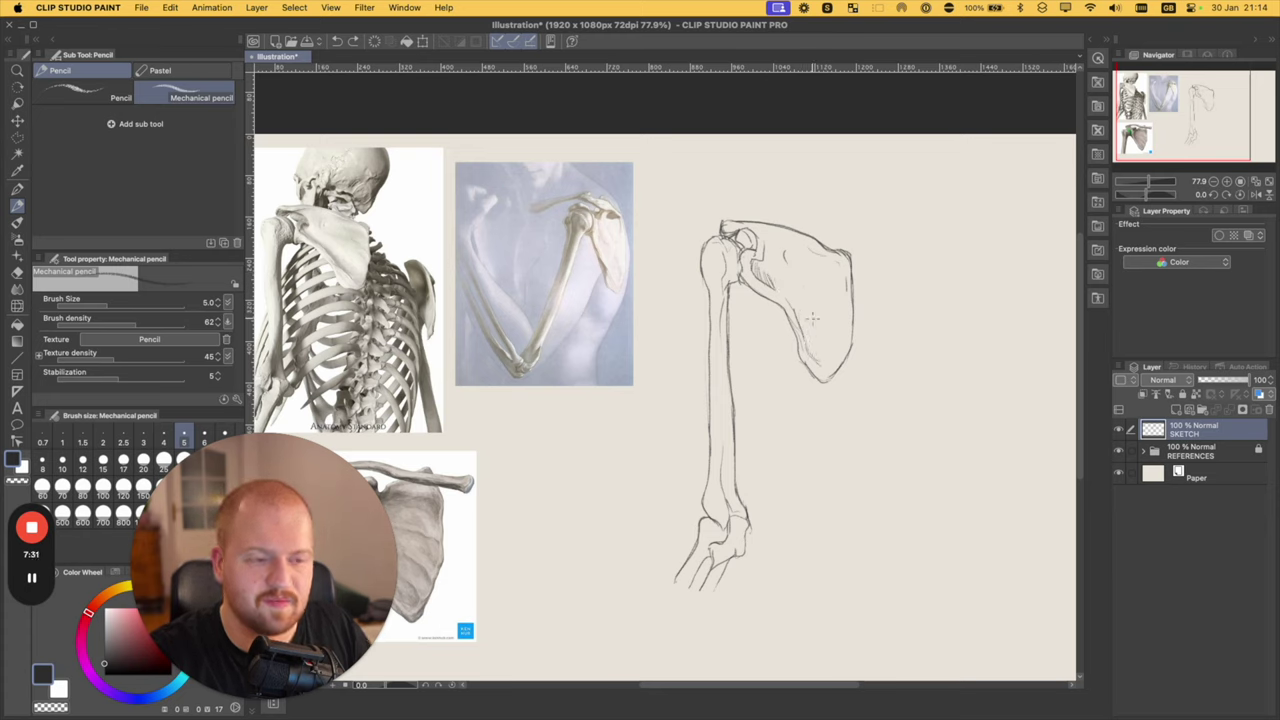
left_click_drag(786, 297, 794, 308)
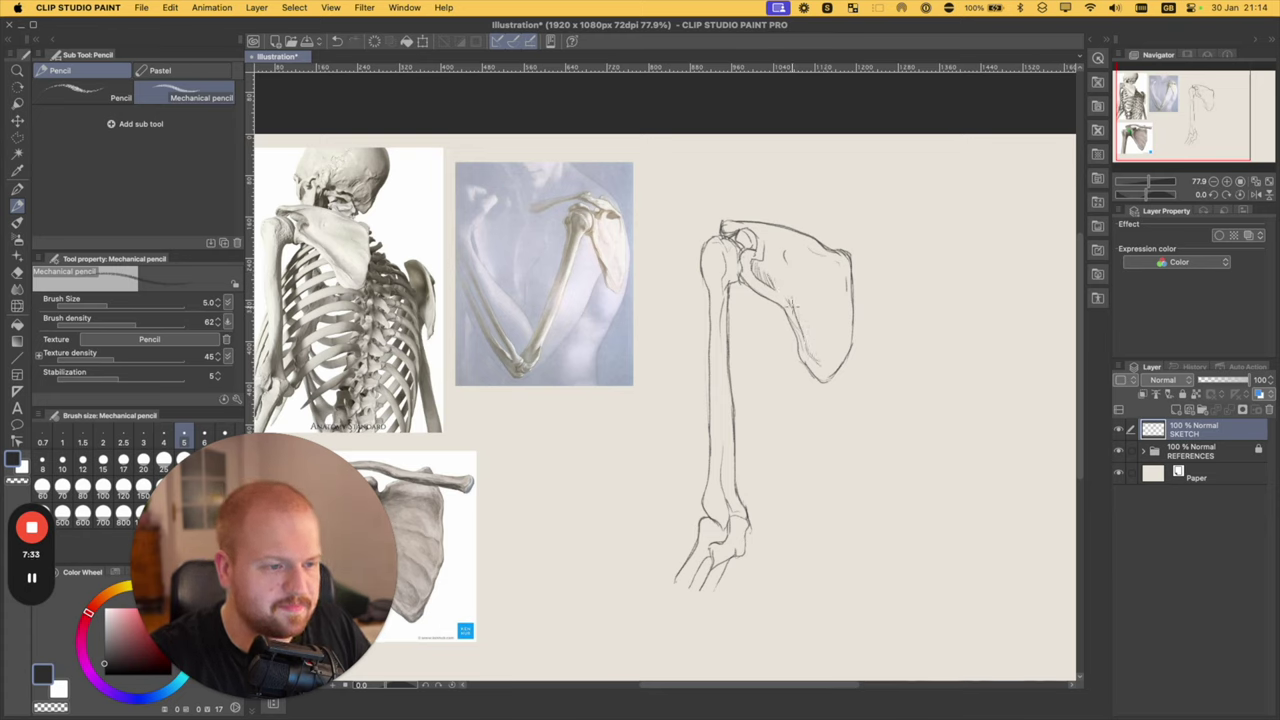
key("super+z")
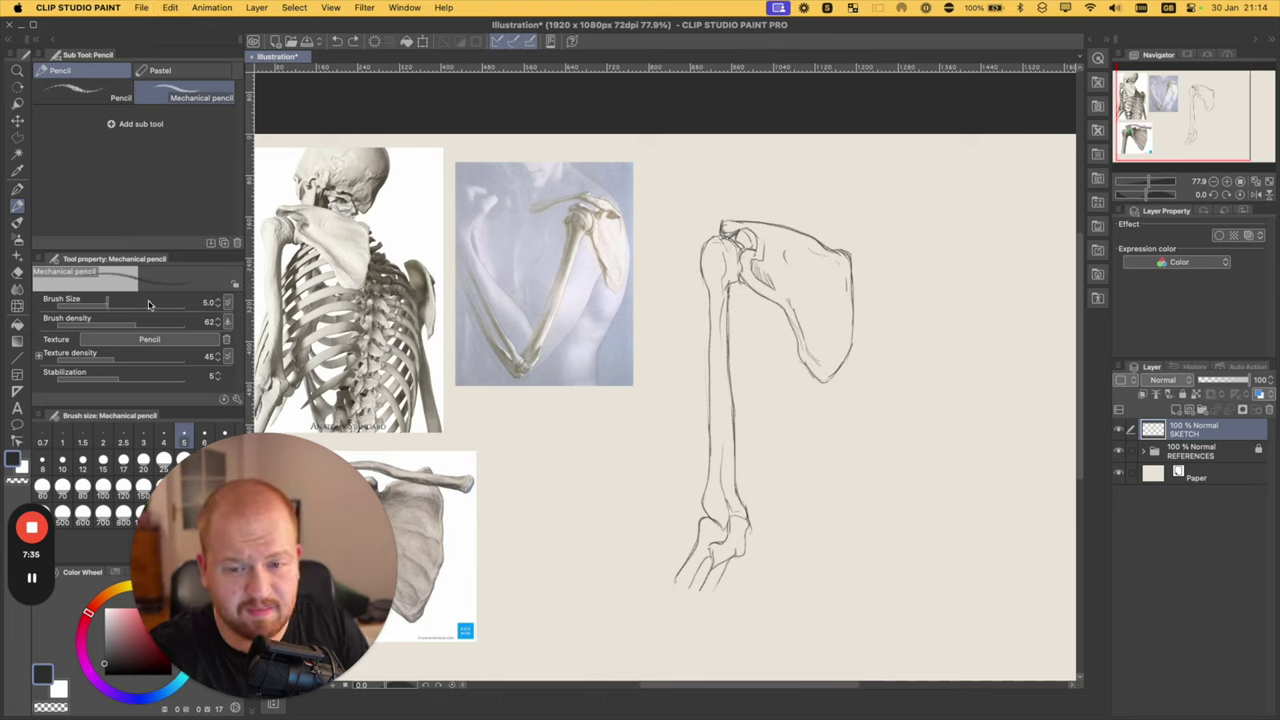
left_click_drag(239, 524, 249, 524)
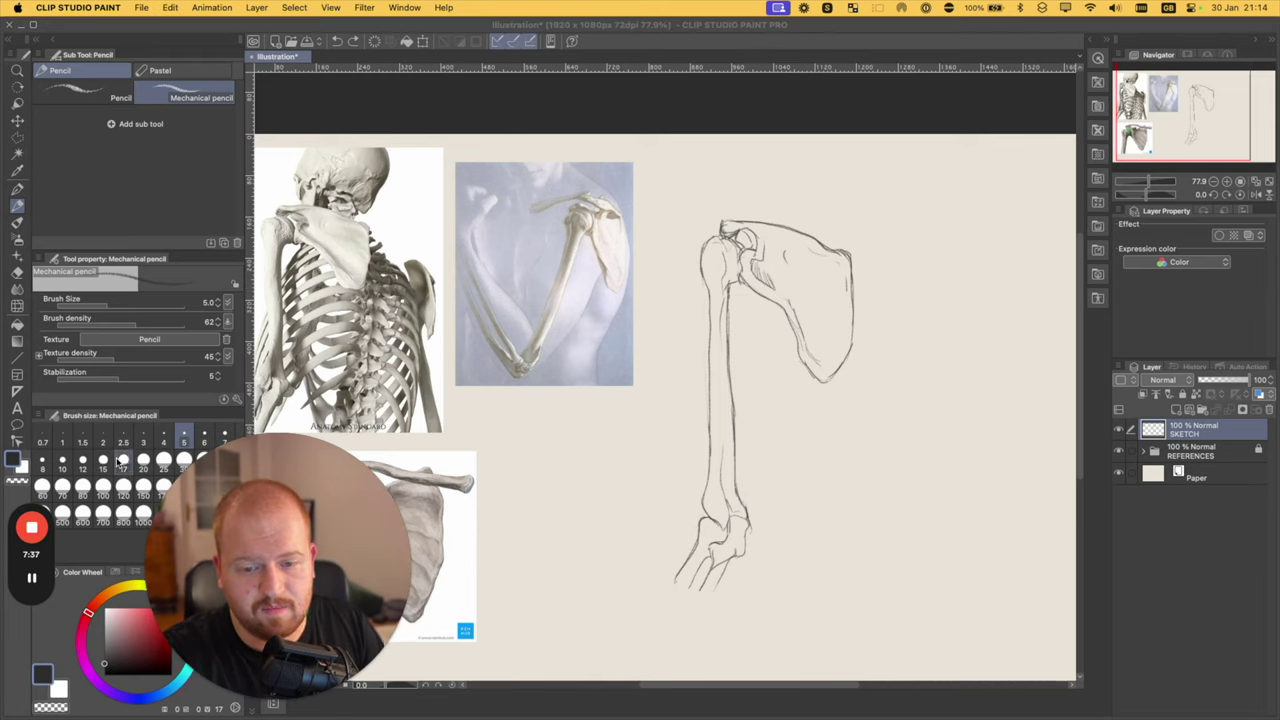
left_click(82, 460)
left_click(103, 462)
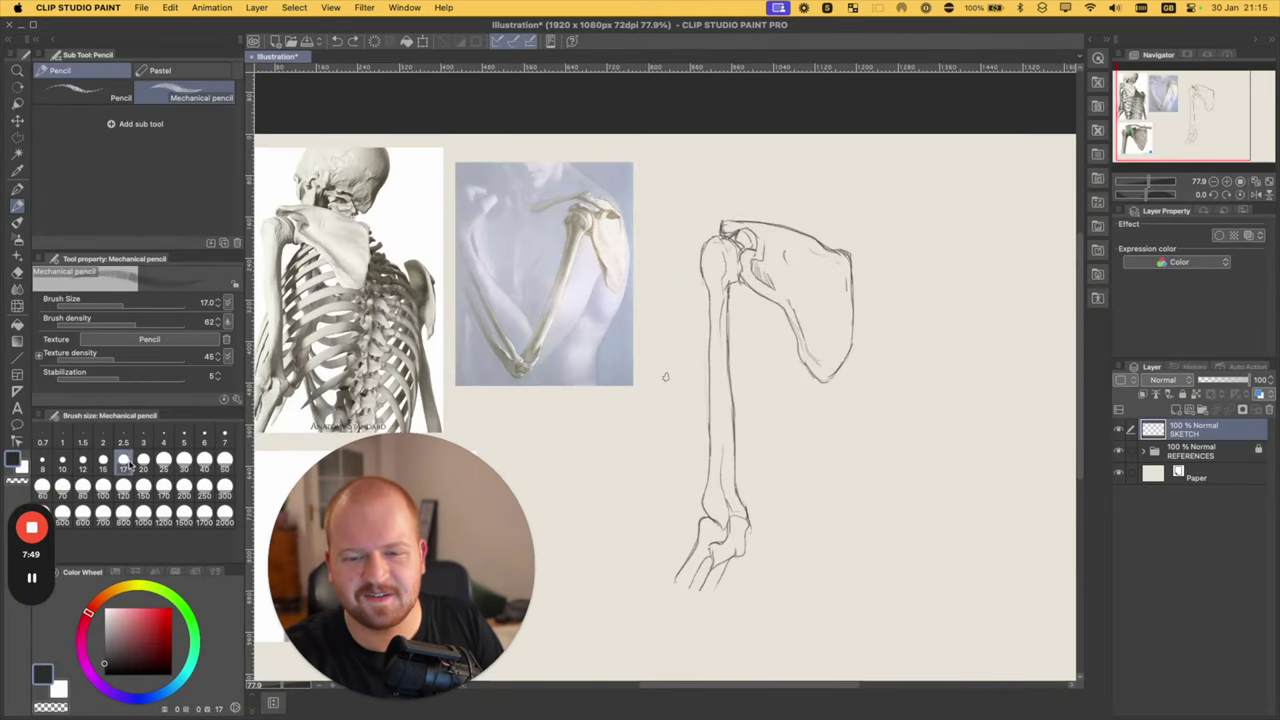
left_click(183, 440)
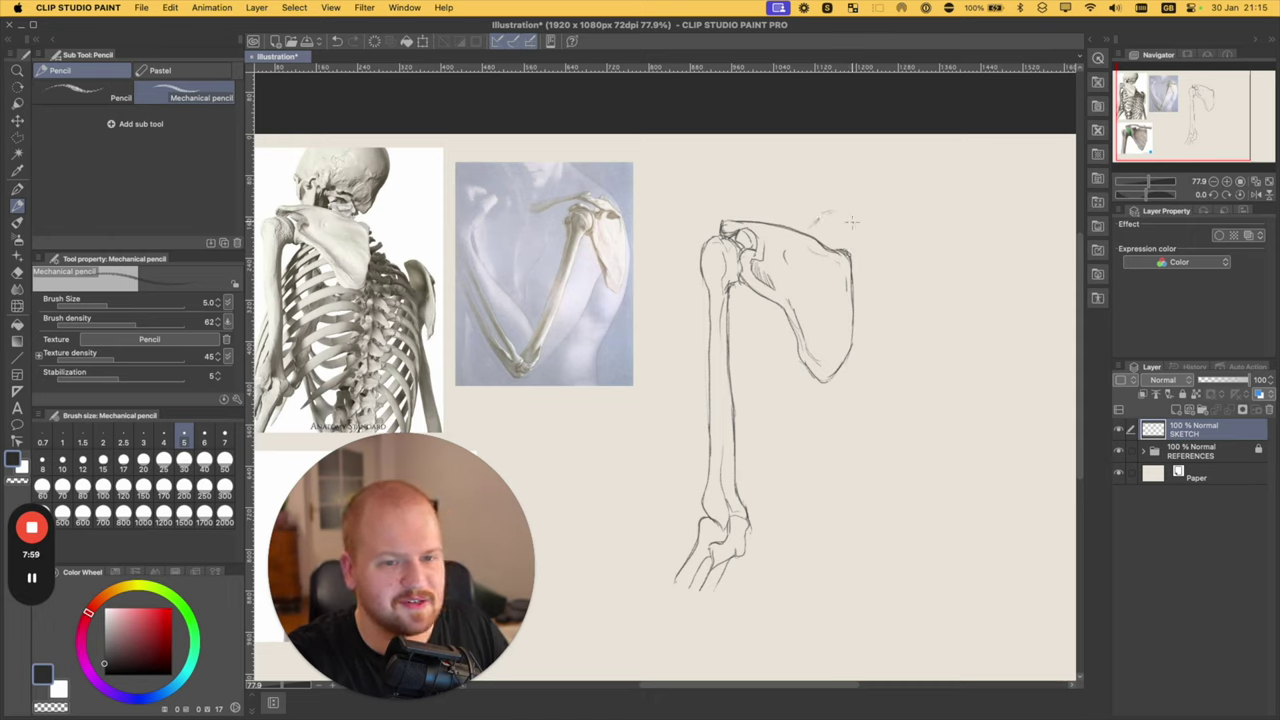
- Sketch loose, bumpy contours of the upper ribs and spine above the shoulder blade's upper inner corner
mouse_move(815, 218)
left_mouse_down()
mouse_move(866, 217)
mouse_move(818, 235)
mouse_move(866, 216)
left_mouse_up()
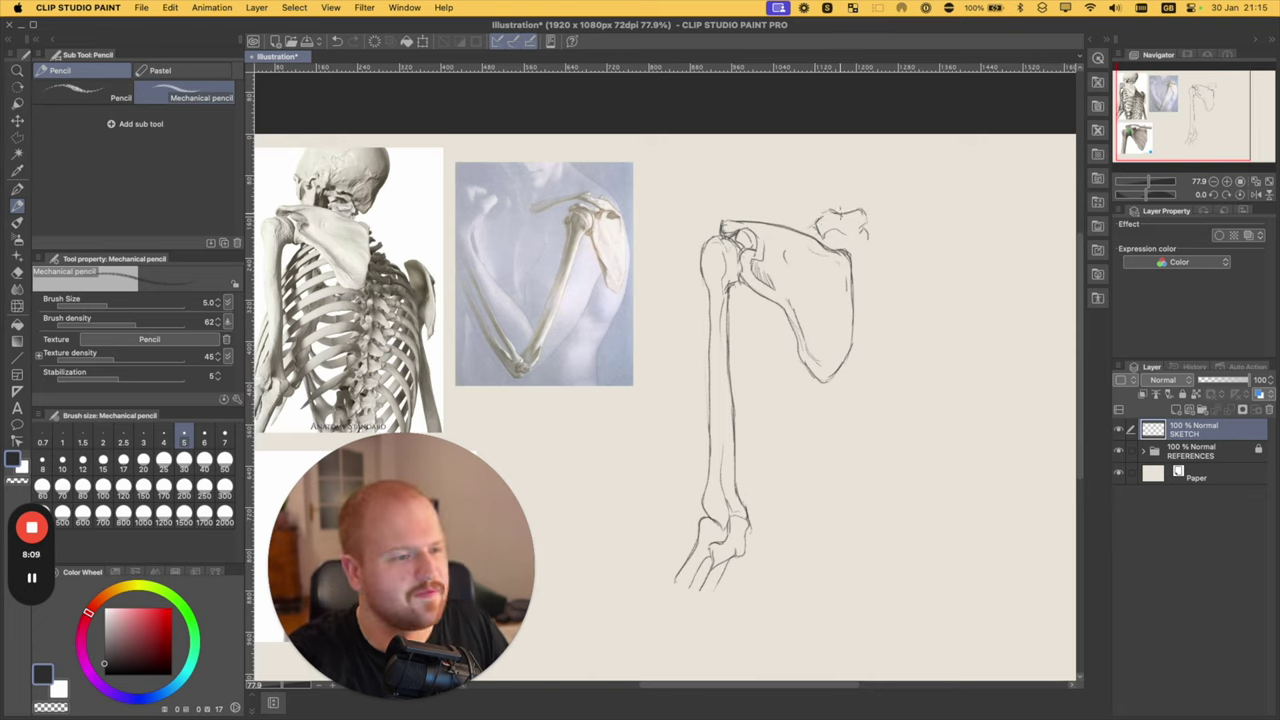
mouse_move(819, 203)
left_mouse_down()
mouse_move(805, 197)
mouse_move(856, 190)
left_mouse_up()
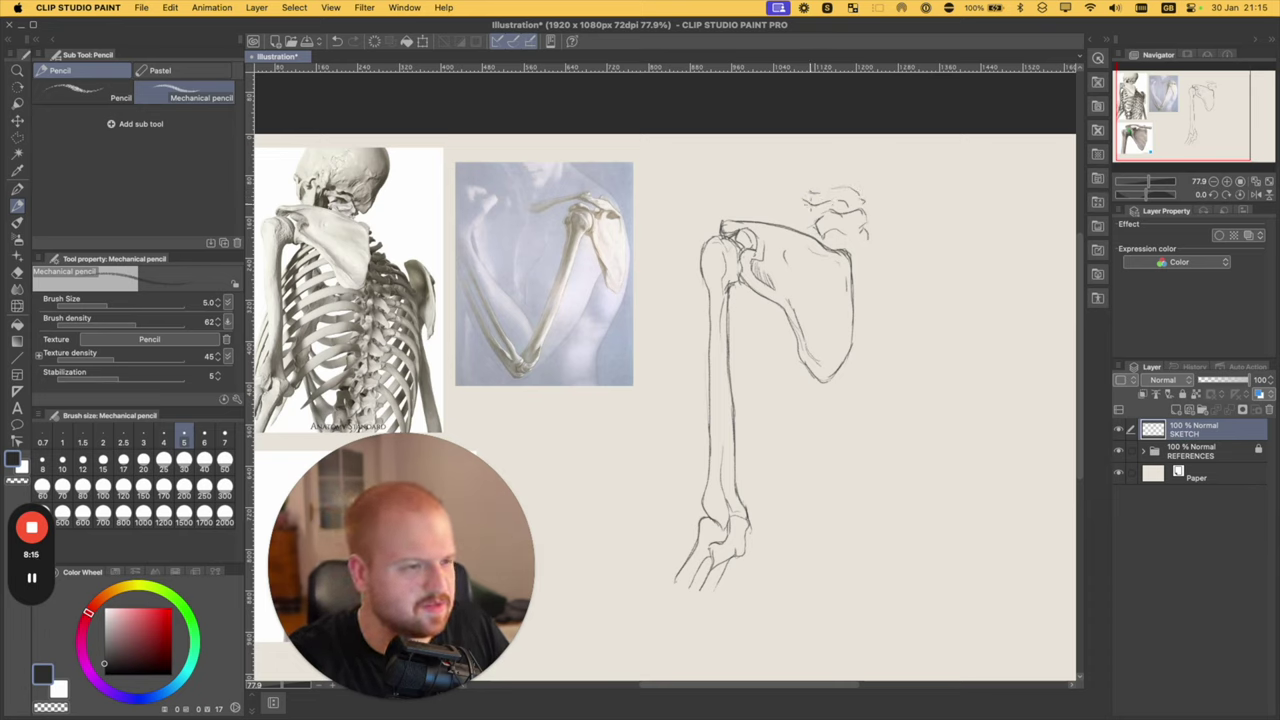
left_click_drag(812, 205, 837, 206)
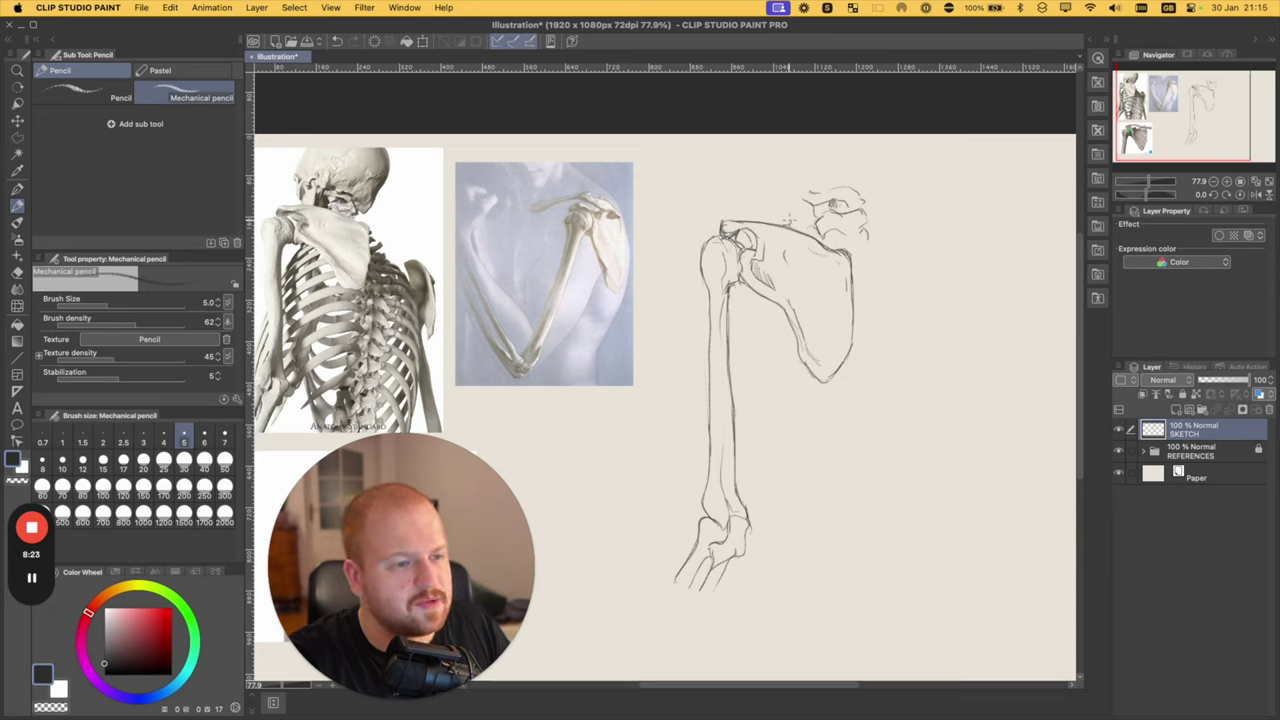
- Add a side contour beside the upper rib forms, hatch the gap behind them, and place a short dark mark above the shoulder
left_click_drag(789, 218, 796, 189)
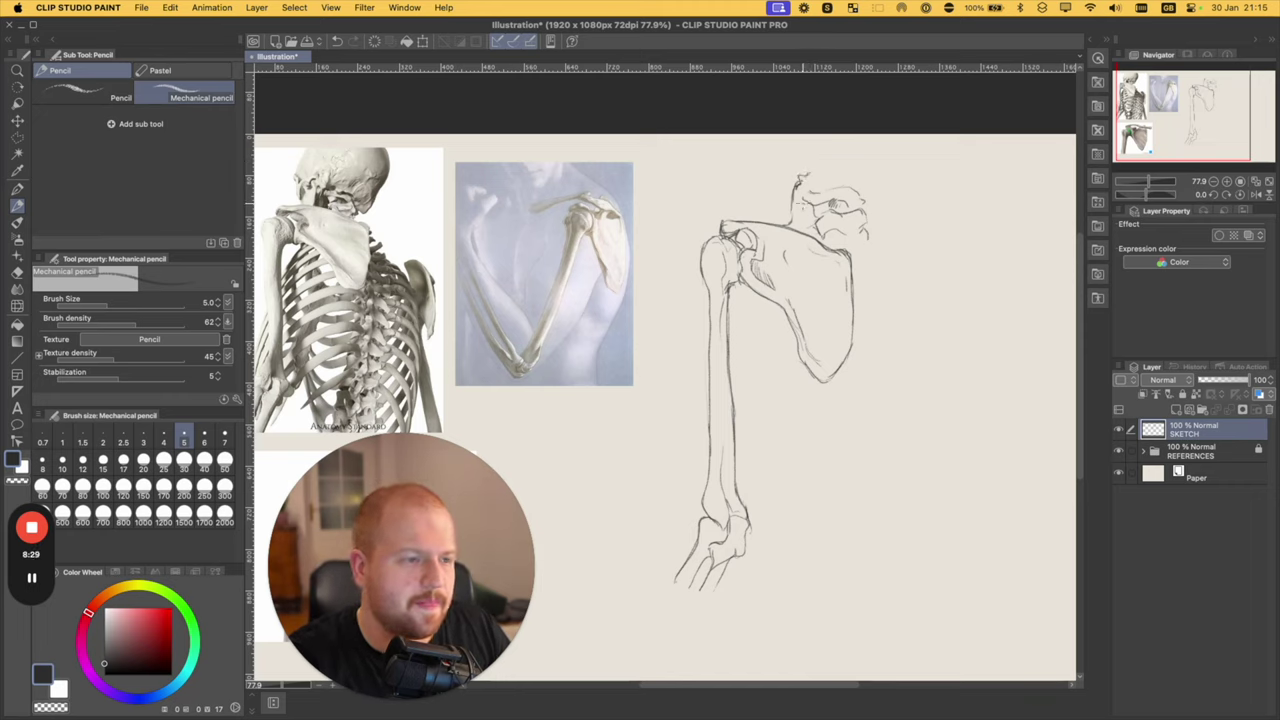
mouse_move(803, 179)
left_mouse_down()
mouse_move(788, 228)
mouse_move(800, 236)
left_mouse_up()
mouse_move(822, 224)
left_mouse_down()
mouse_move(804, 242)
mouse_move(810, 219)
left_mouse_up()
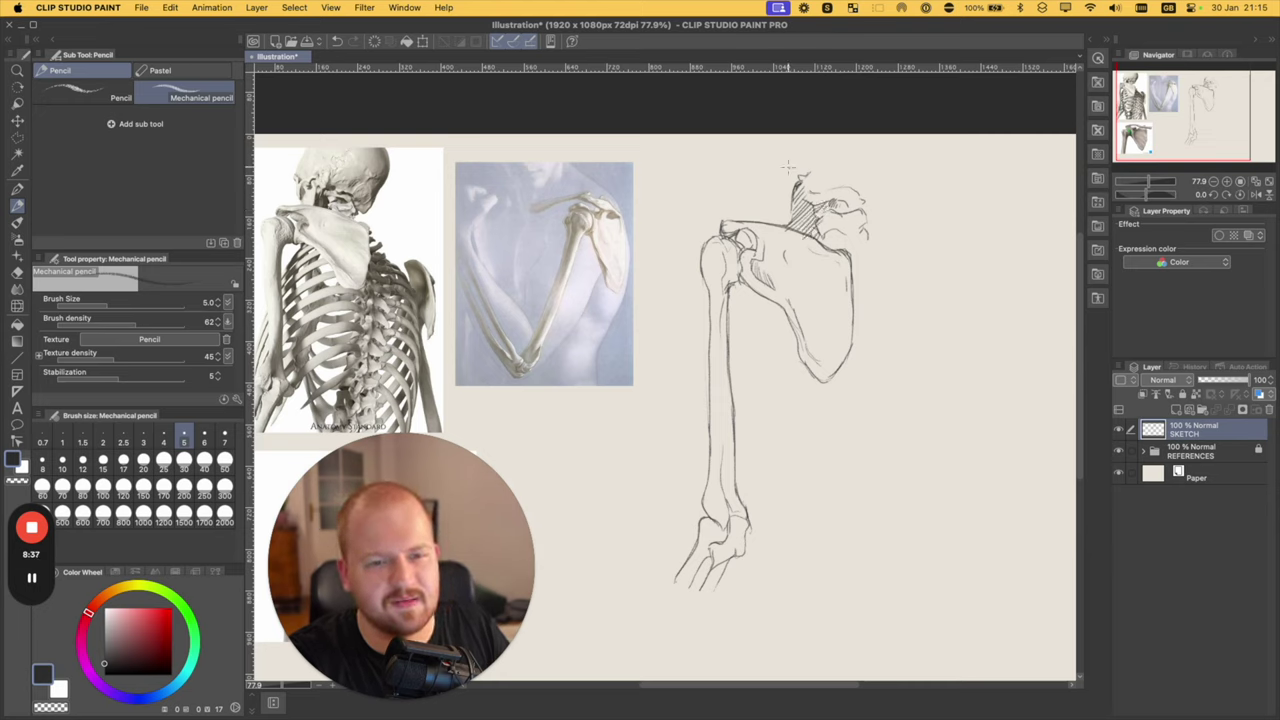
left_click_drag(776, 181, 758, 212)
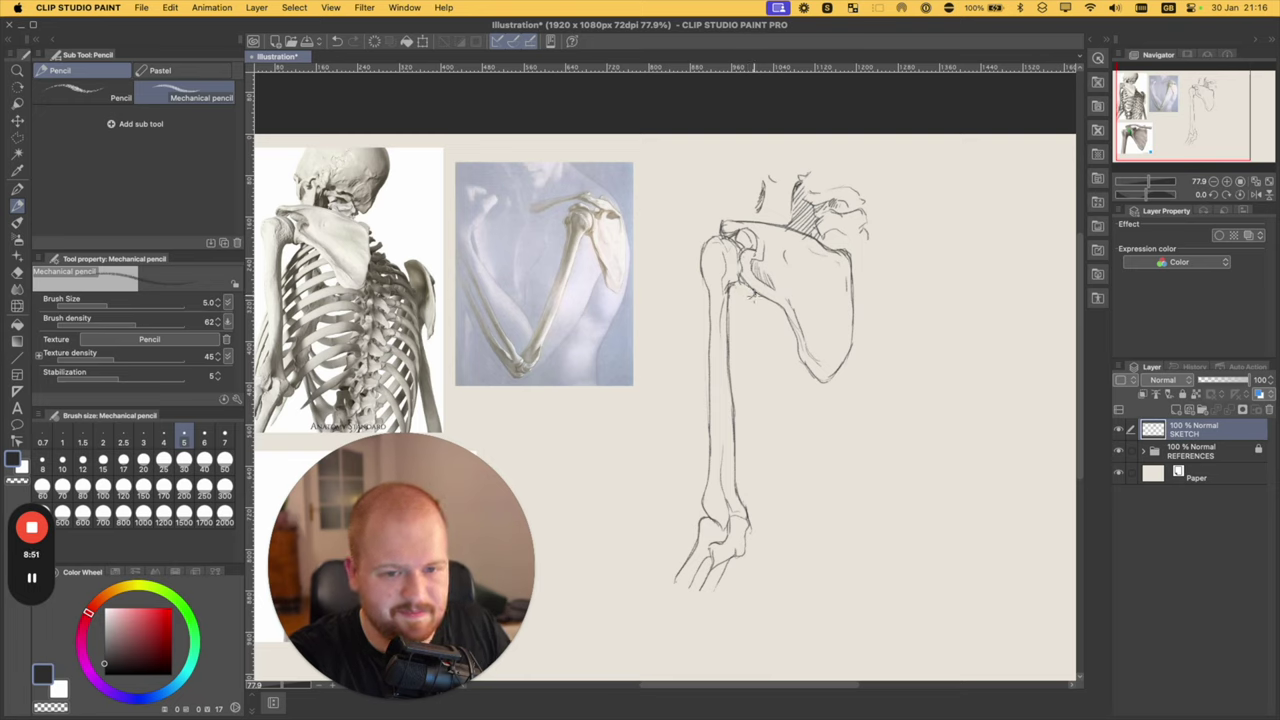
- Sketch curved ribs between the upper arm bone and shoulder blade, with short rib lines beyond the blade's inner border
left_click_drag(748, 298, 729, 330)
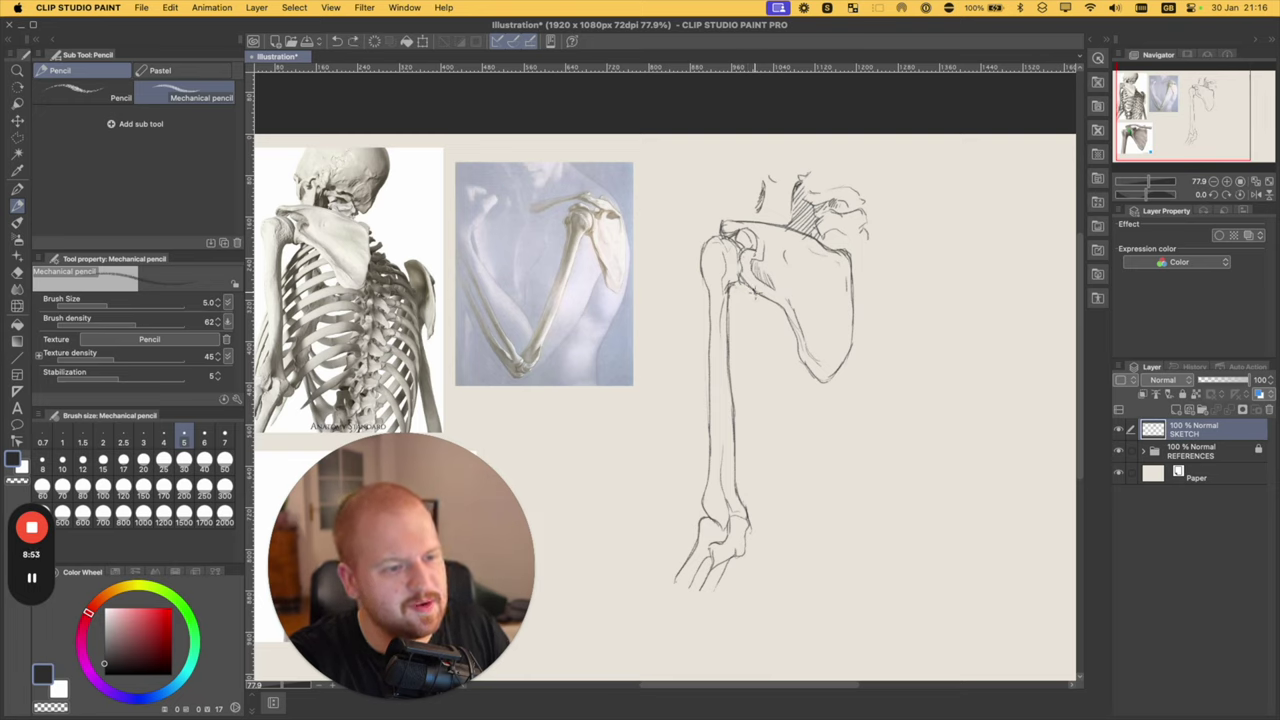
left_click_drag(742, 300, 734, 312)
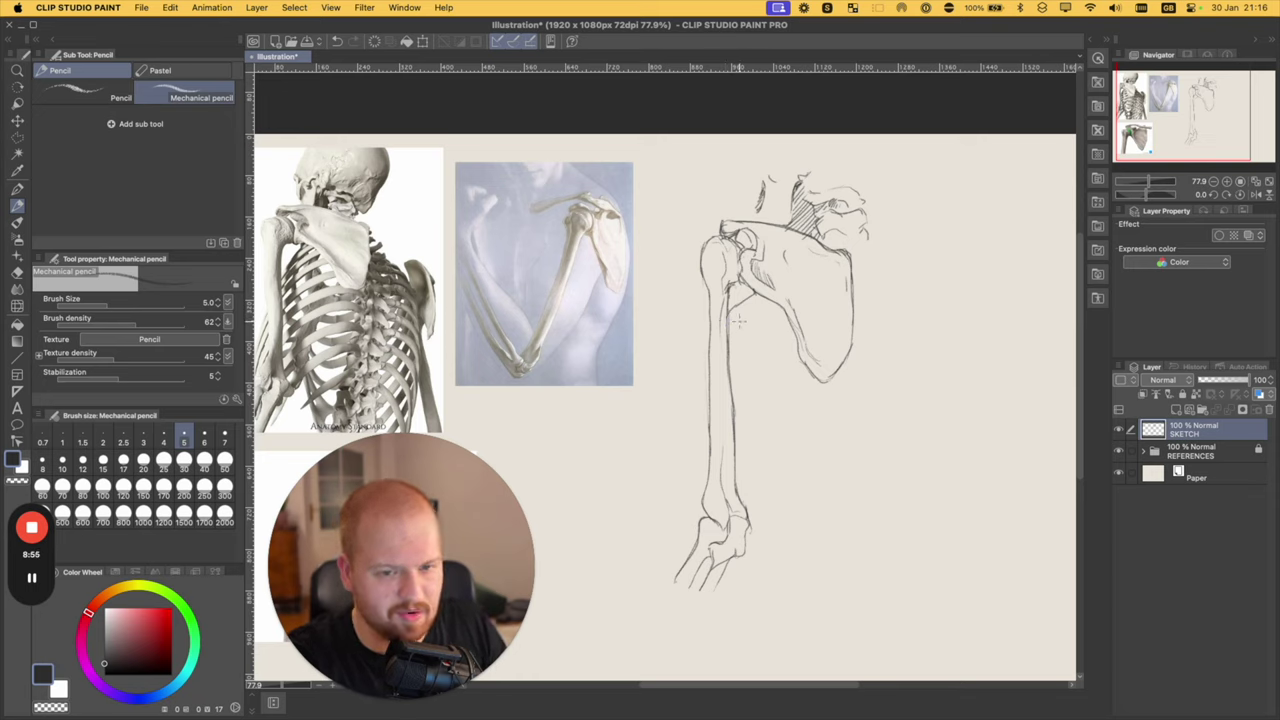
mouse_move(733, 318)
left_mouse_down()
mouse_move(738, 328)
mouse_move(770, 300)
left_mouse_up()
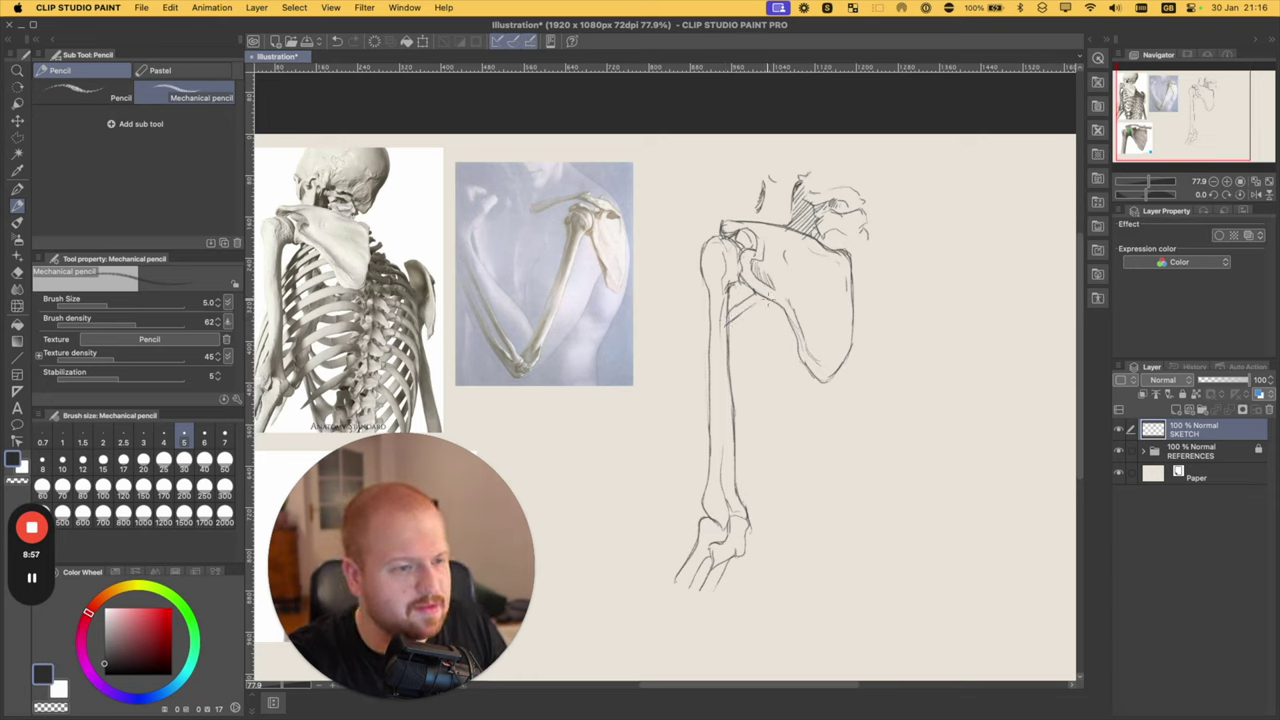
mouse_move(735, 341)
left_mouse_down()
mouse_move(770, 320)
mouse_move(730, 358)
mouse_move(776, 331)
left_mouse_up()
key("super+z")
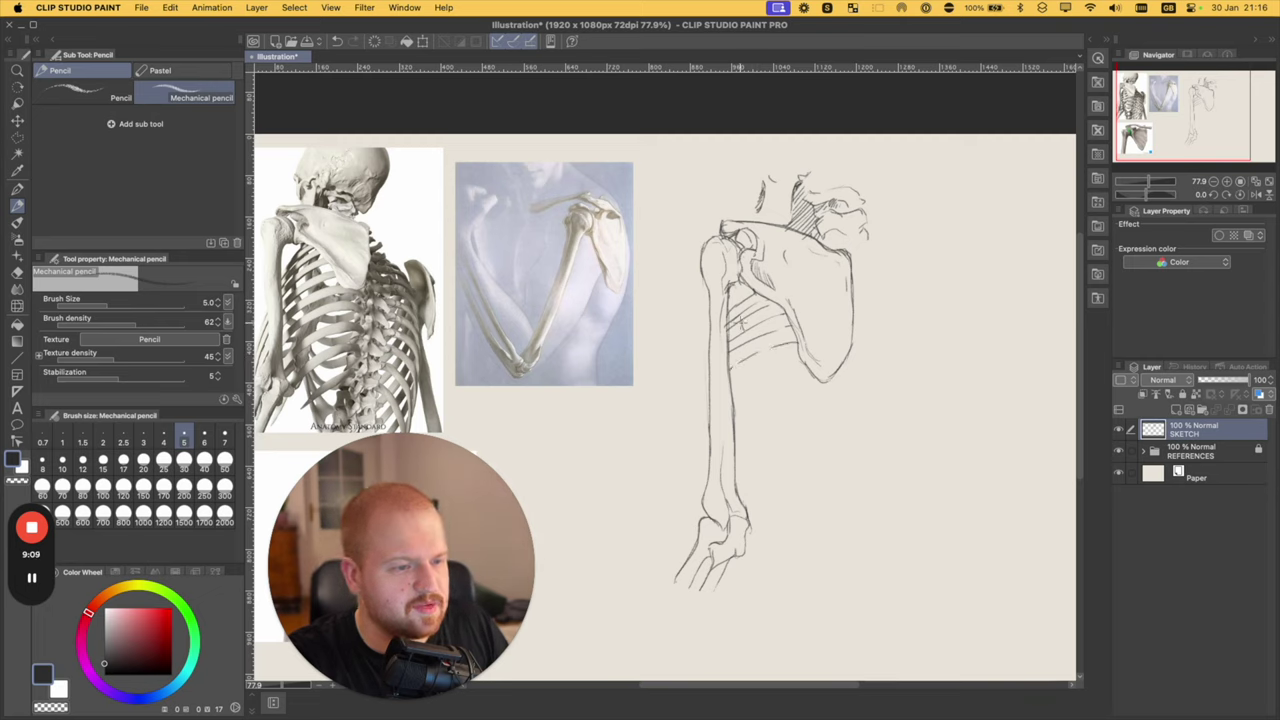
mouse_move(742, 317)
left_mouse_down()
mouse_move(754, 326)
mouse_move(743, 312)
left_mouse_up()
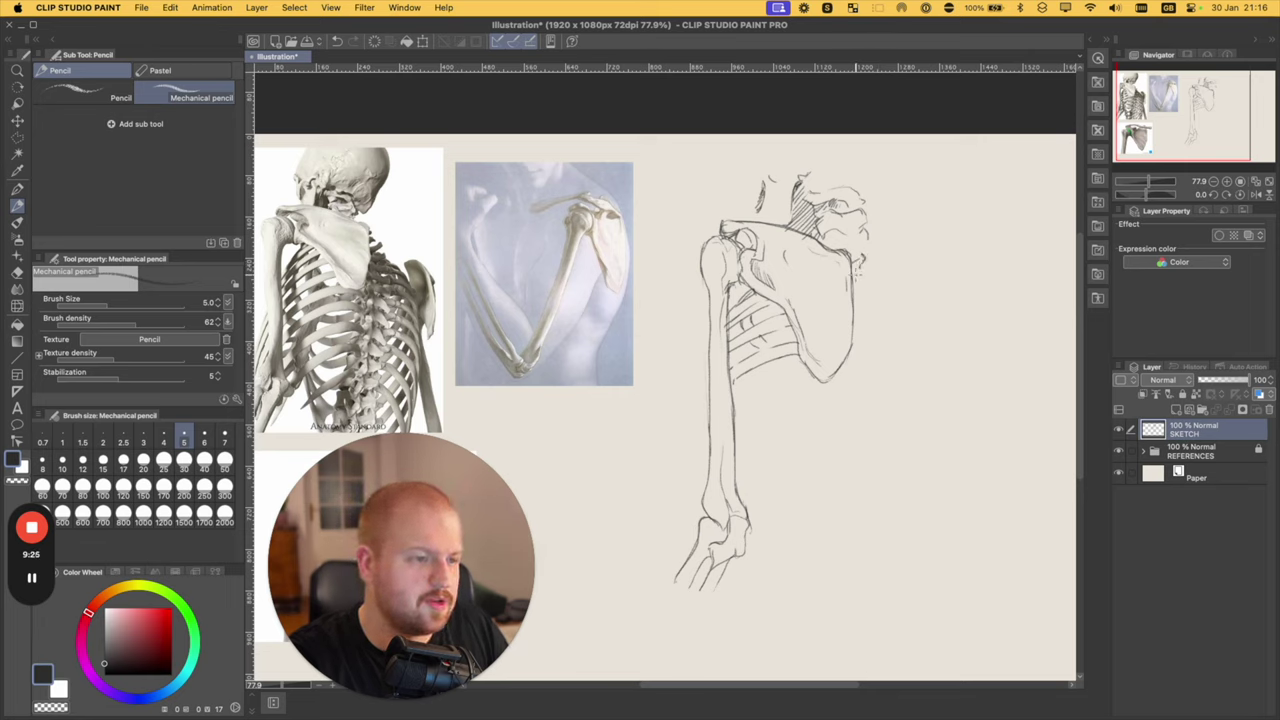
left_click_drag(888, 265, 864, 285)
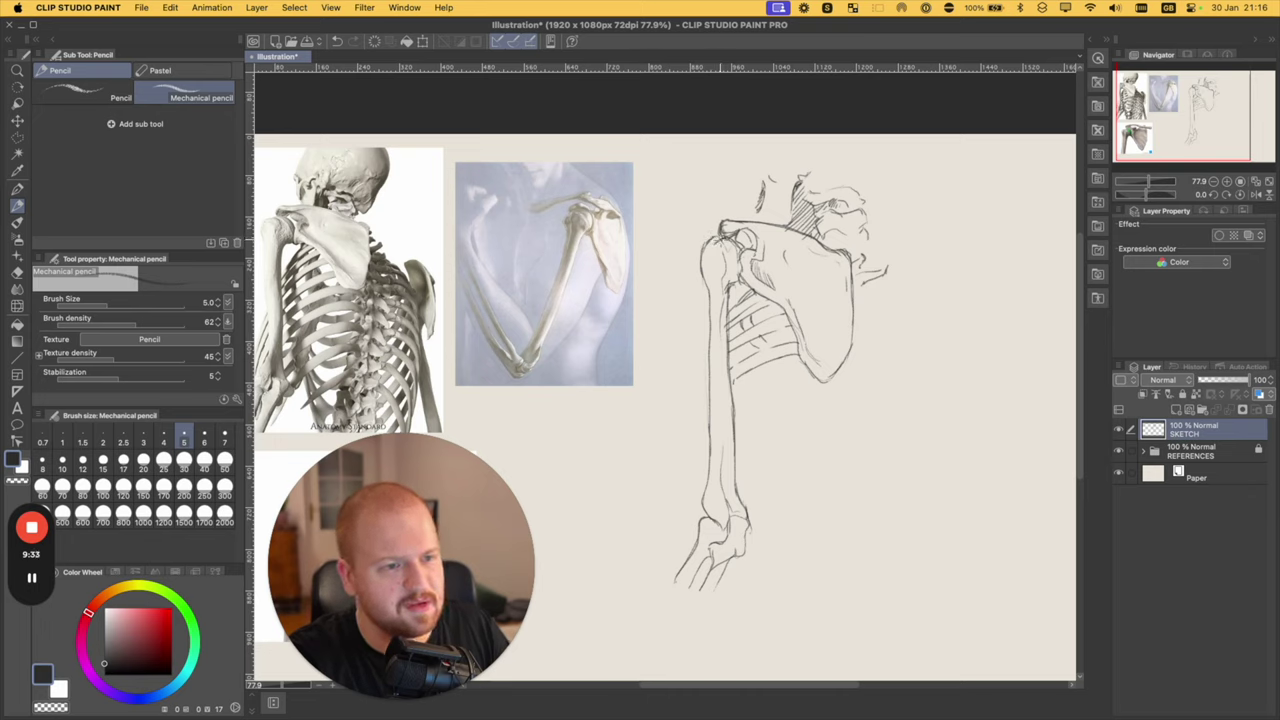
- Reshape the upper outer edge of the upper arm bone's head, cleaning it with the Soft eraser, and return to the Mechanical pencil
key("e")
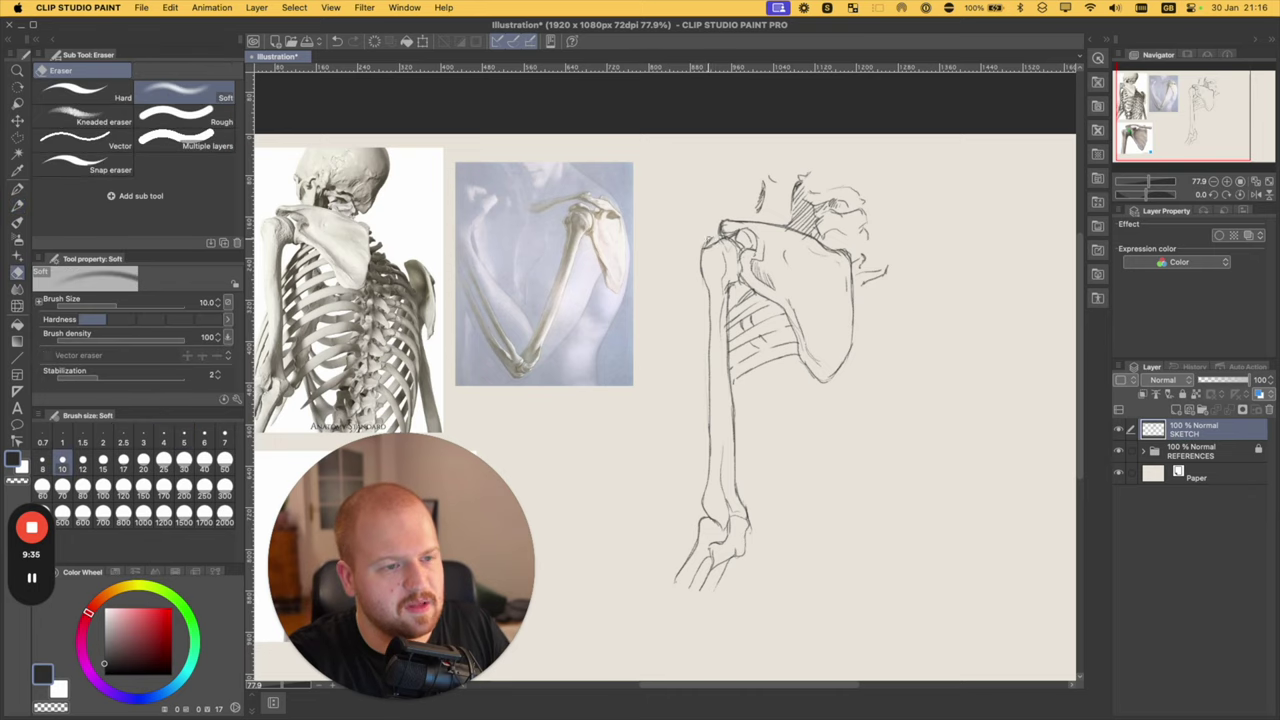
left_click_drag(709, 241, 710, 243)
key("p")
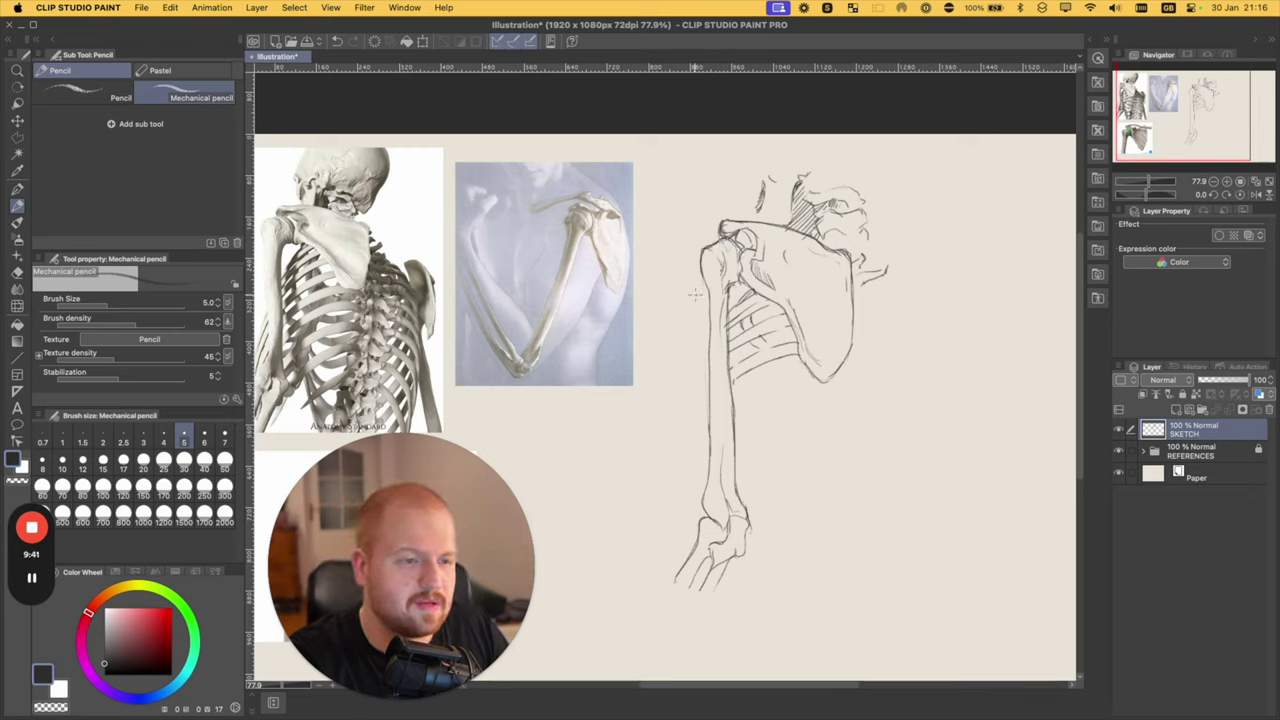
- Hatch shading along the inner side of the upper arm bone's shaft, from below the head down to the elbow
left_click_drag(762, 272, 781, 228)
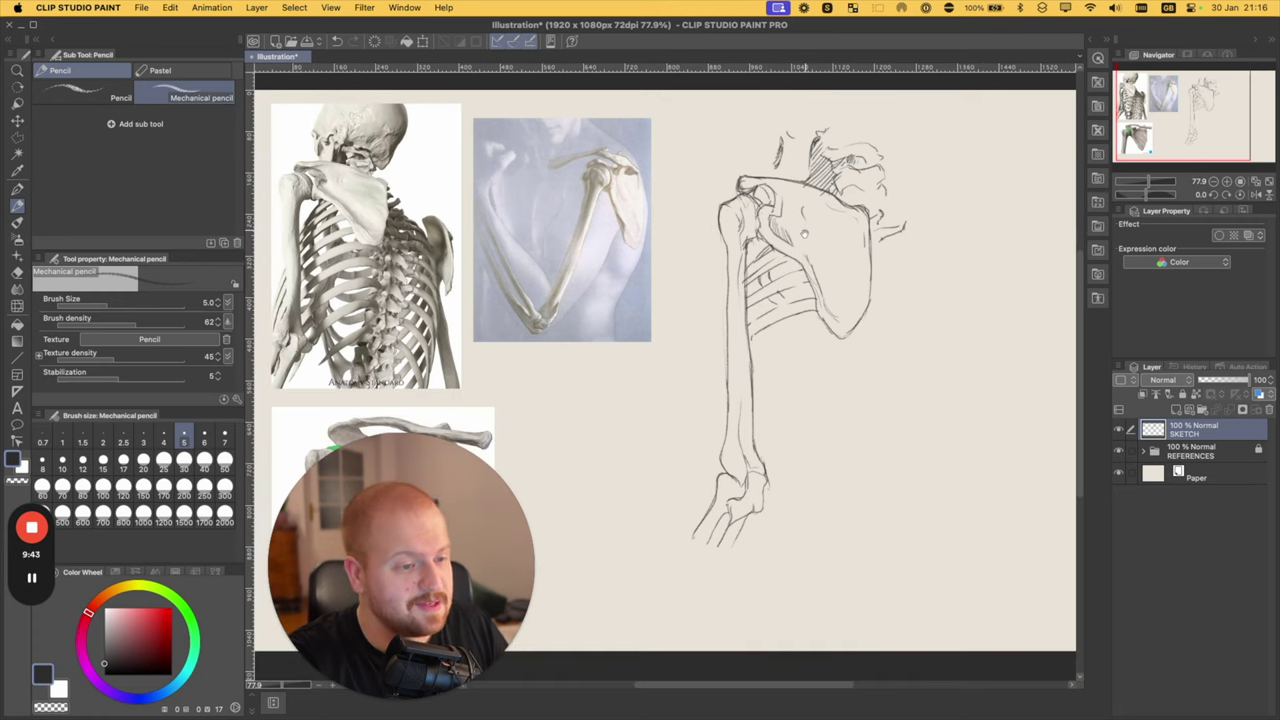
left_click_drag(784, 282, 792, 268)
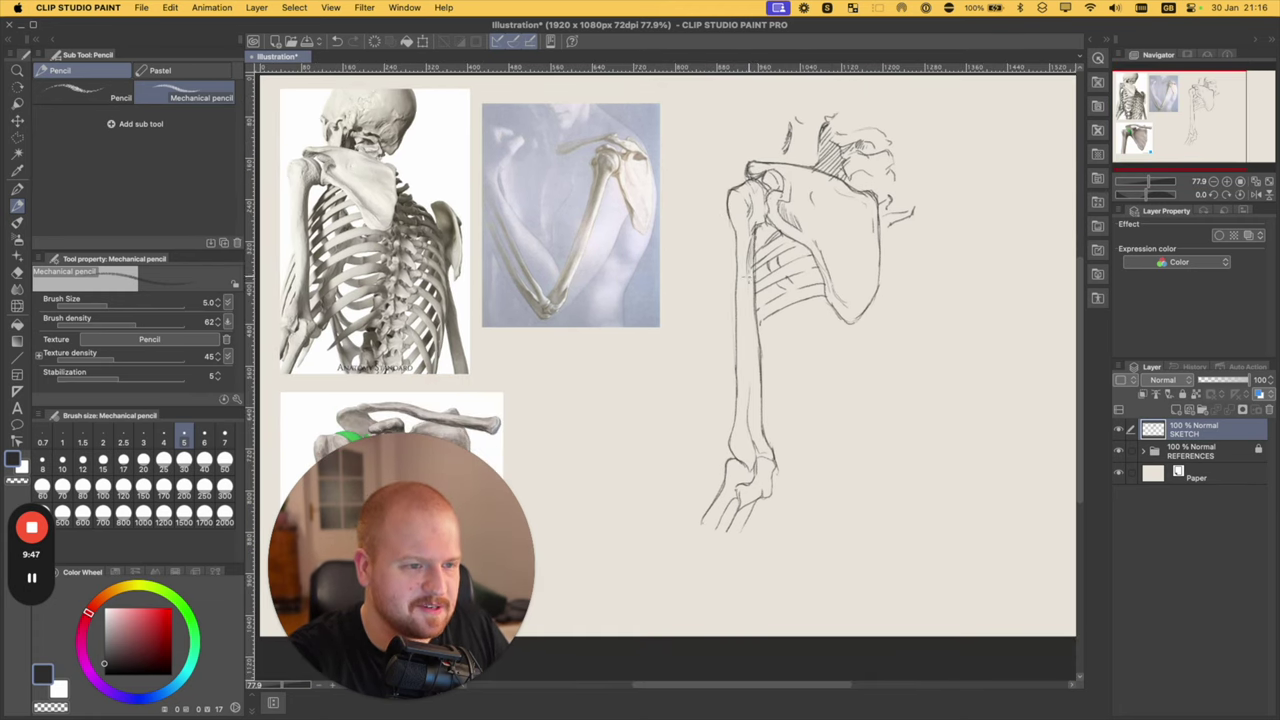
left_click_drag(751, 264, 752, 296)
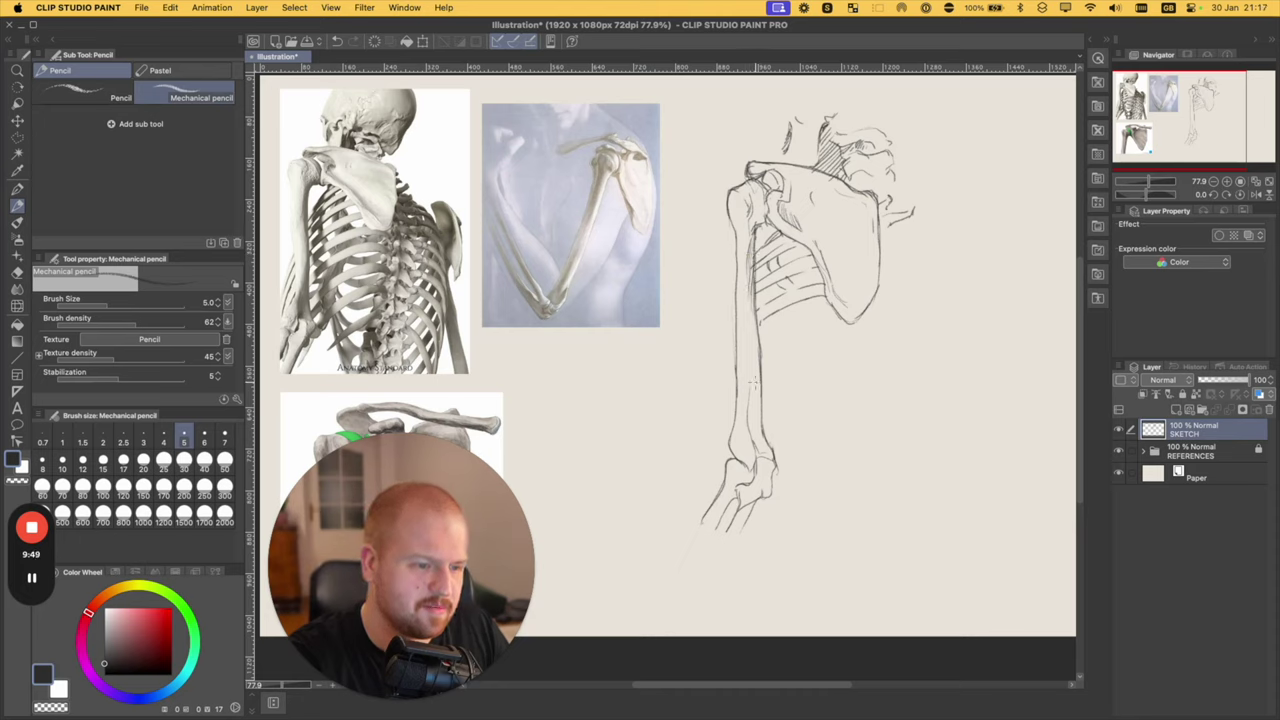
mouse_move(757, 350)
left_mouse_down()
mouse_move(749, 430)
mouse_move(774, 460)
left_mouse_up()
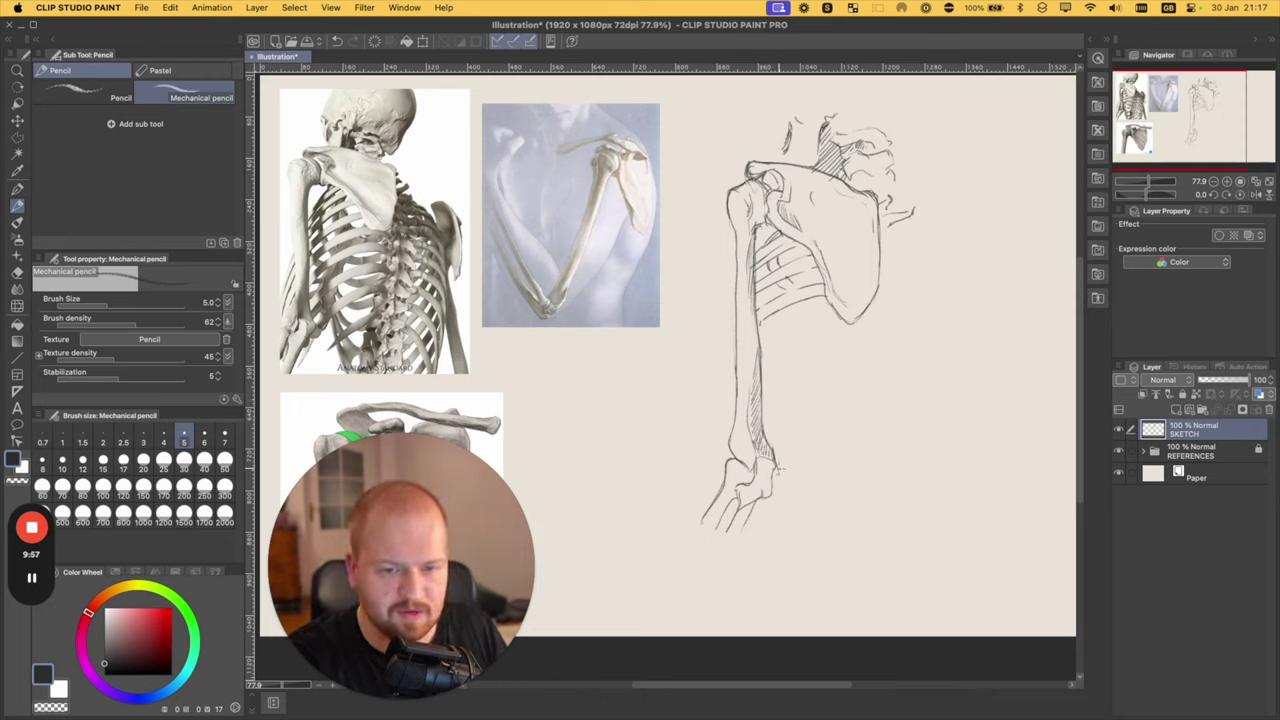
- Darken the elbow and upper forearm contours and hatch the hollow of the elbow joint
mouse_move(757, 460)
left_mouse_down()
mouse_move(776, 466)
mouse_move(770, 500)
mouse_move(740, 534)
left_mouse_up()
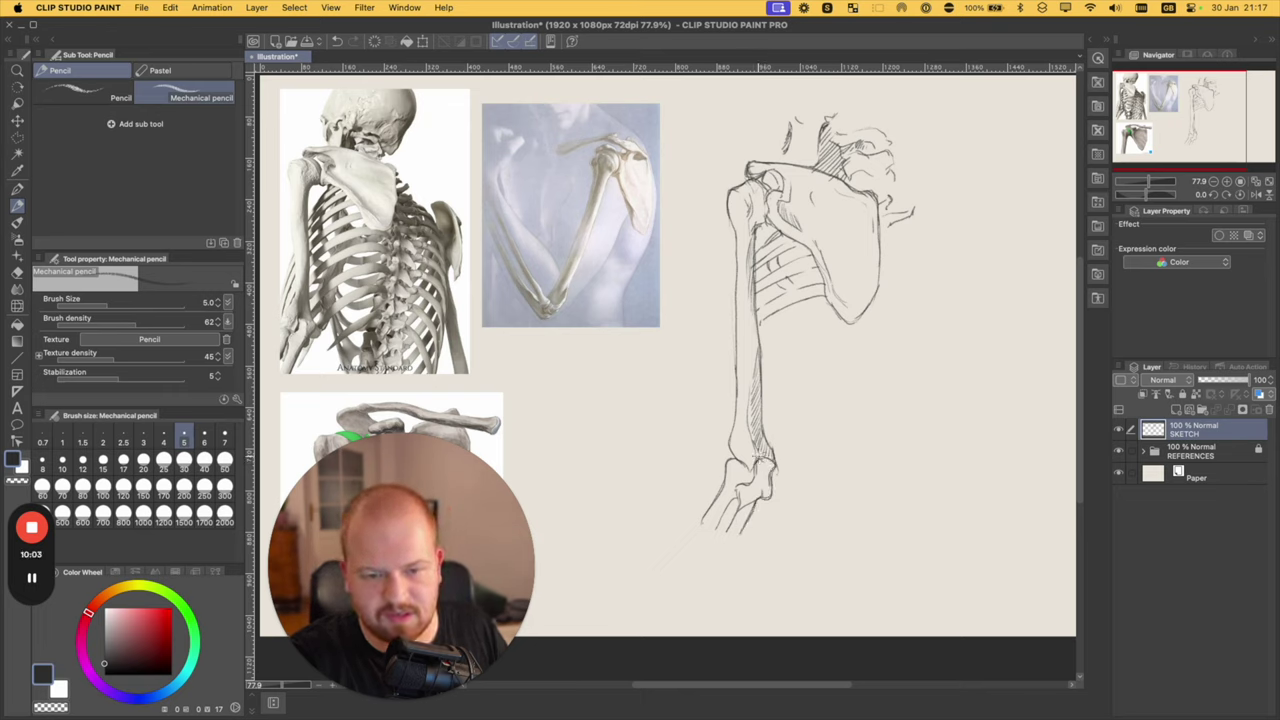
left_click_drag(751, 471, 742, 461)
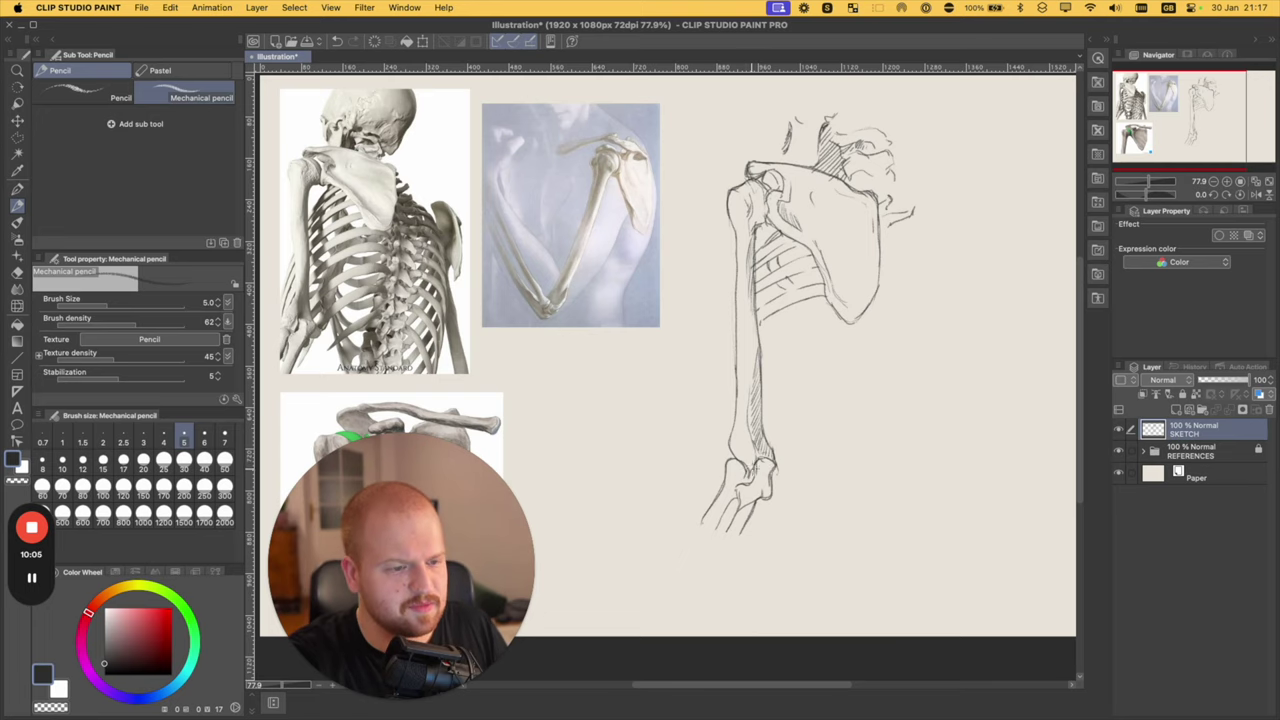
left_click_drag(750, 457, 746, 467)
left_click_drag(755, 458, 750, 468)
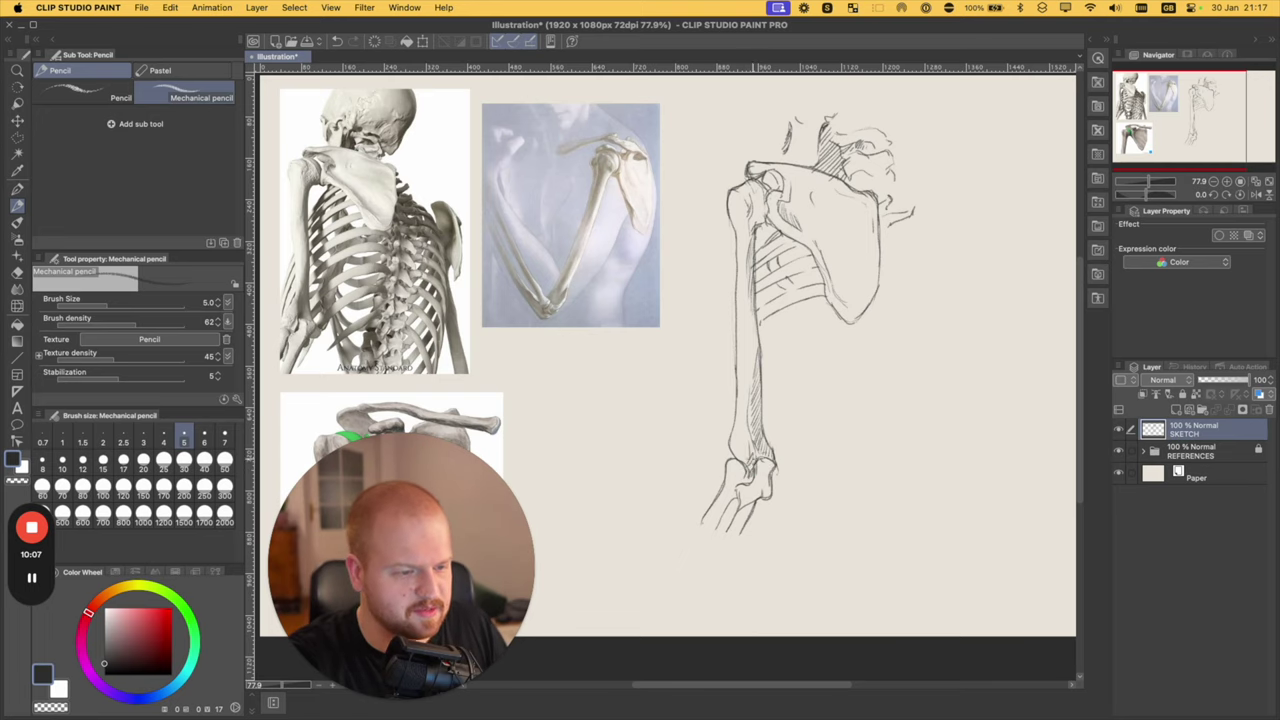
- Extend the hatching at the shaft's middle, shade gaps between the ribs, and add short marks beside the shoulder blade's inner border
scroll(751, 354, "up", 2)
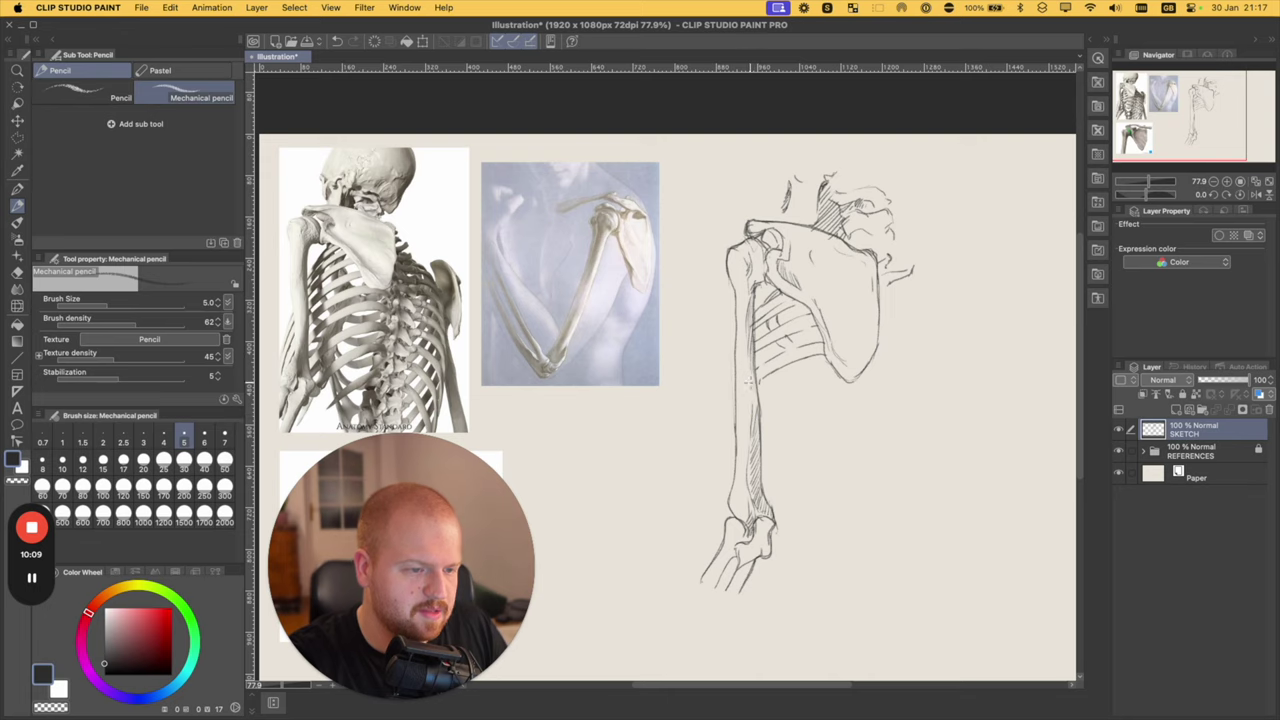
left_click_drag(751, 379, 759, 393)
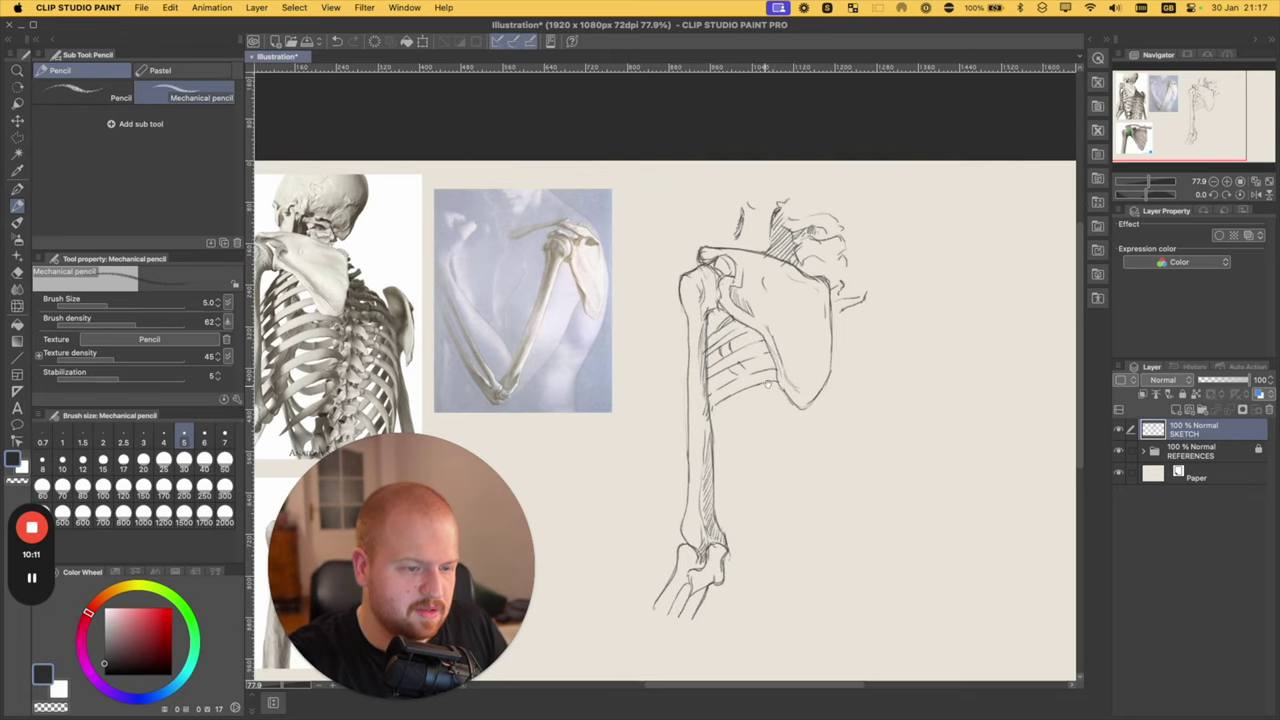
mouse_move(729, 344)
left_mouse_down()
mouse_move(721, 356)
mouse_move(751, 361)
left_mouse_up()
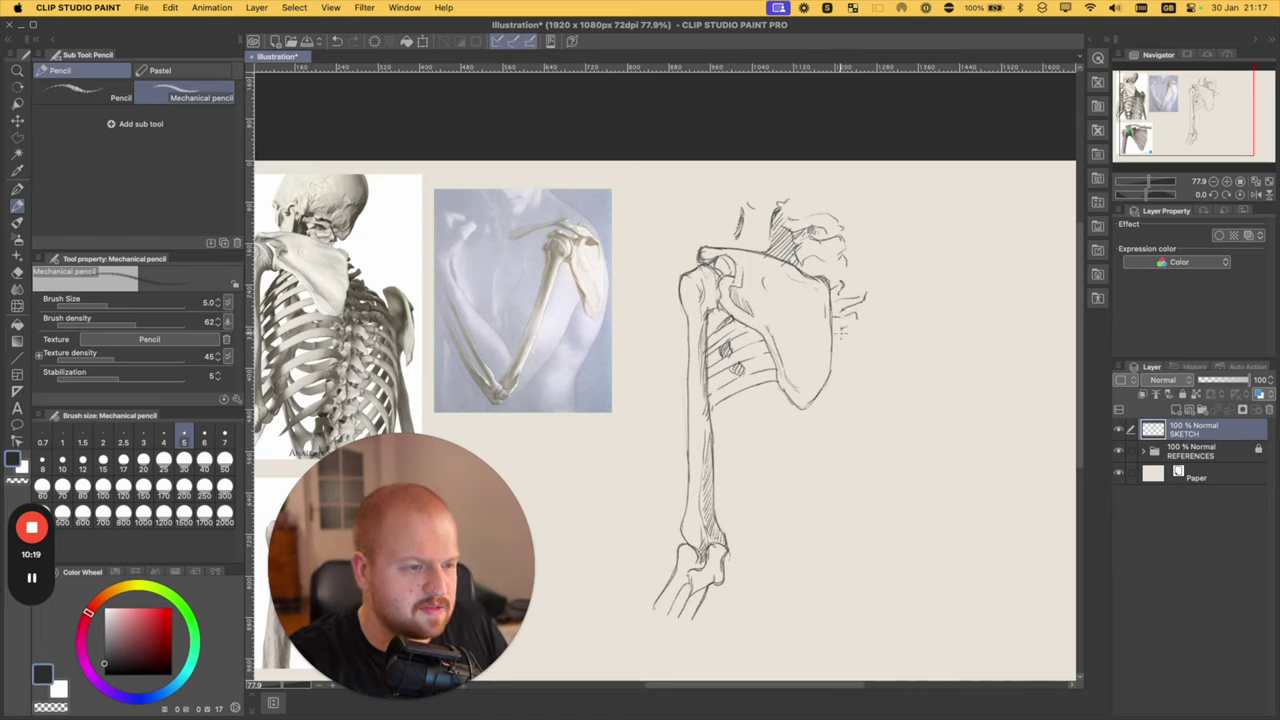
scroll(879, 289, "down", 3)
scroll(820, 289, "up", 3)
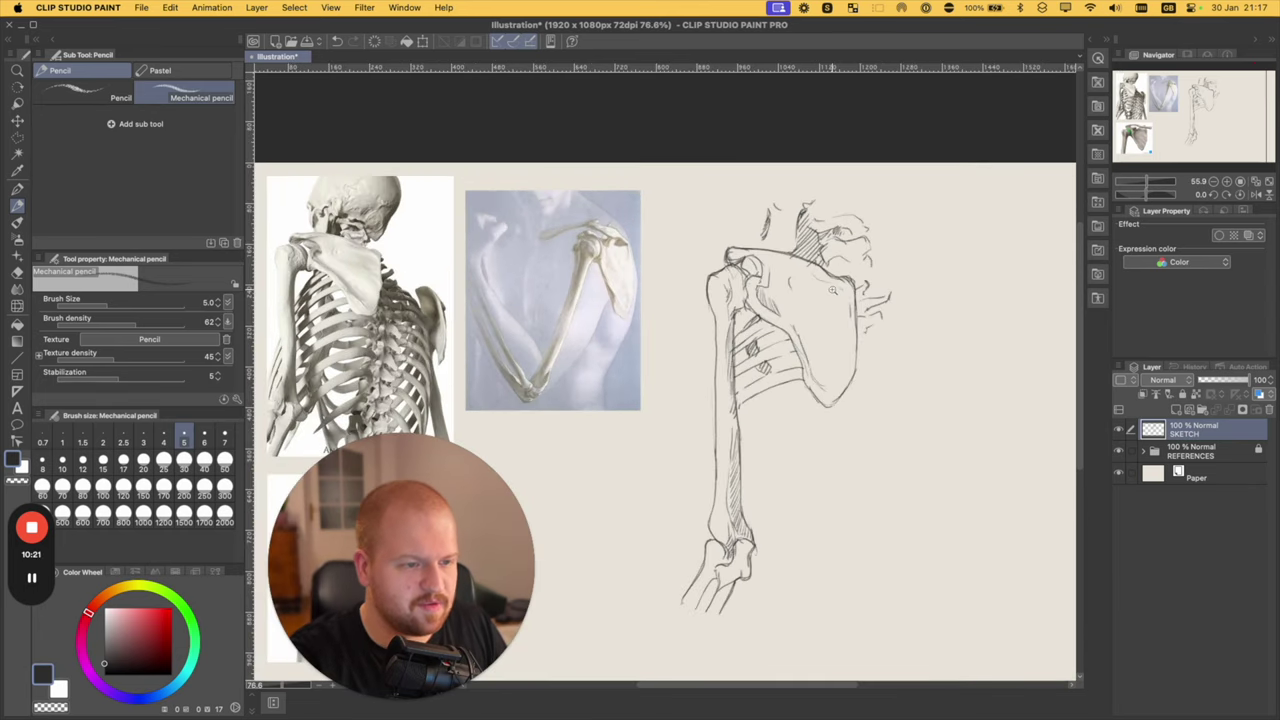
- Set the Mechanical pencil's brush density to 51 and its stabilization to 2
scroll(815, 248, "down", 2)
left_click_drag(757, 287, 774, 270)
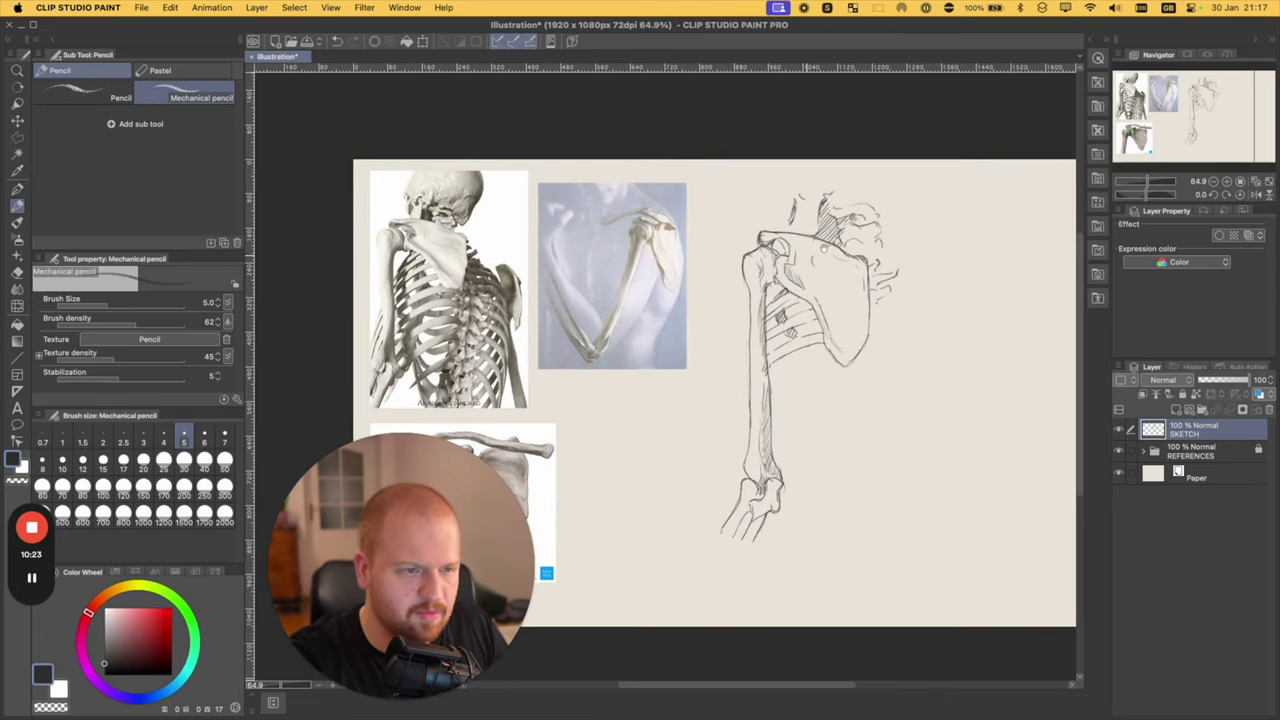
scroll(825, 250, "up", 2)
scroll(820, 253, "down", 2)
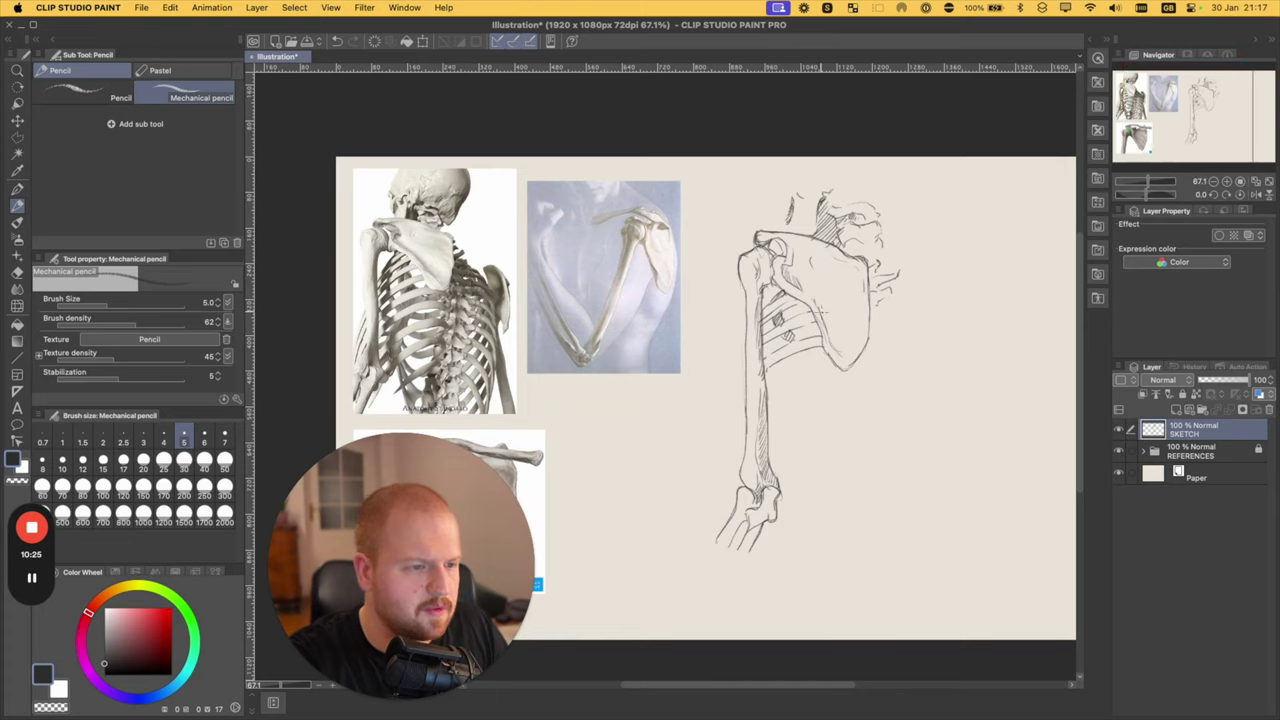
left_click(71, 324)
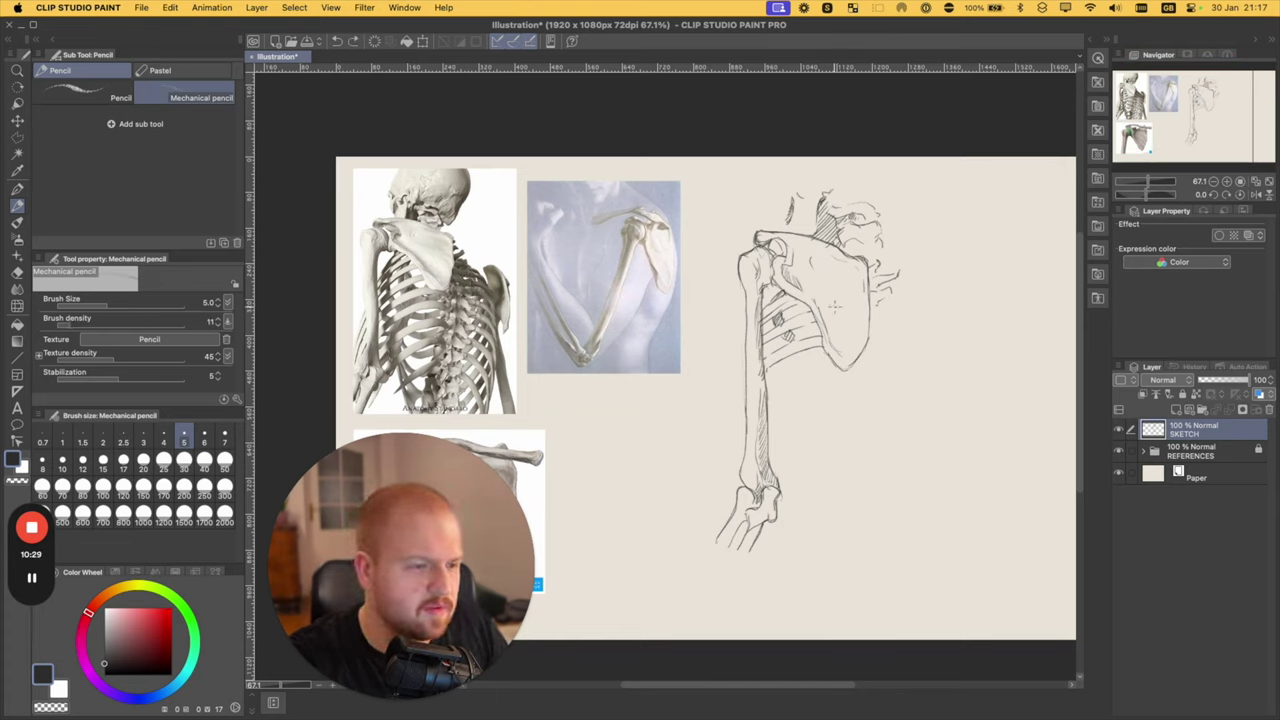
left_click(109, 324)
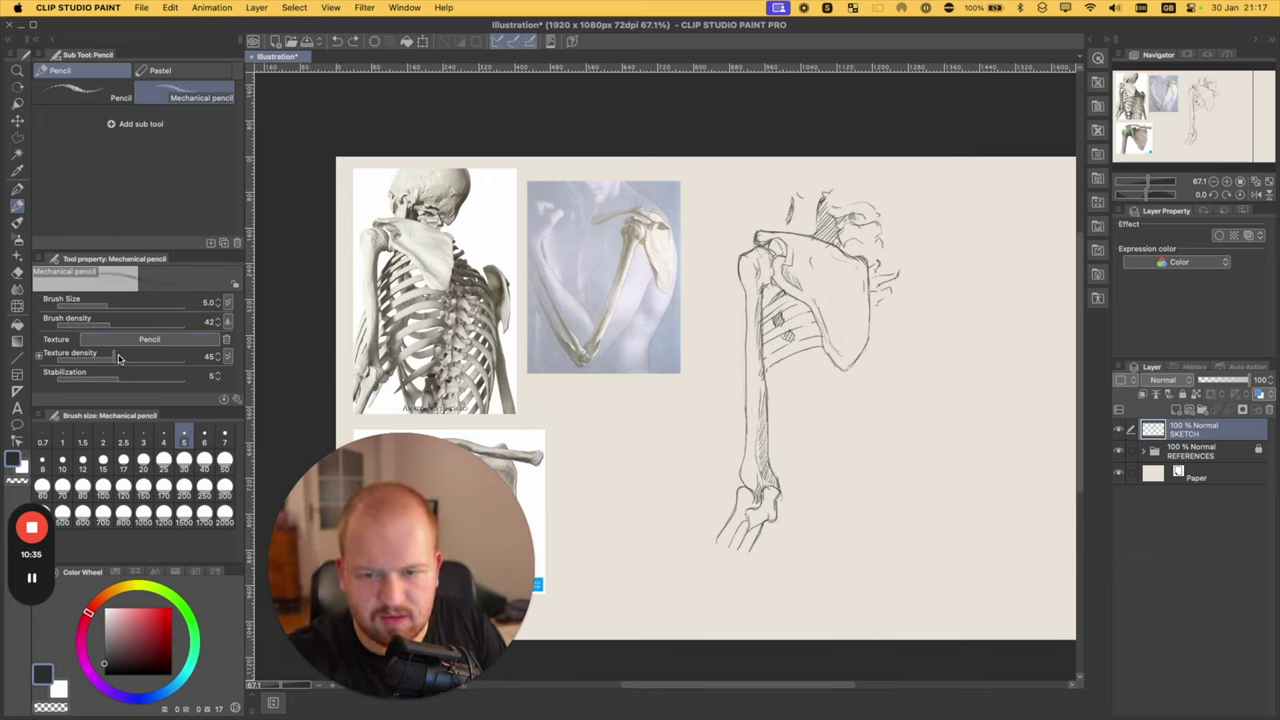
left_click(113, 323)
left_click_drag(113, 326, 121, 326)
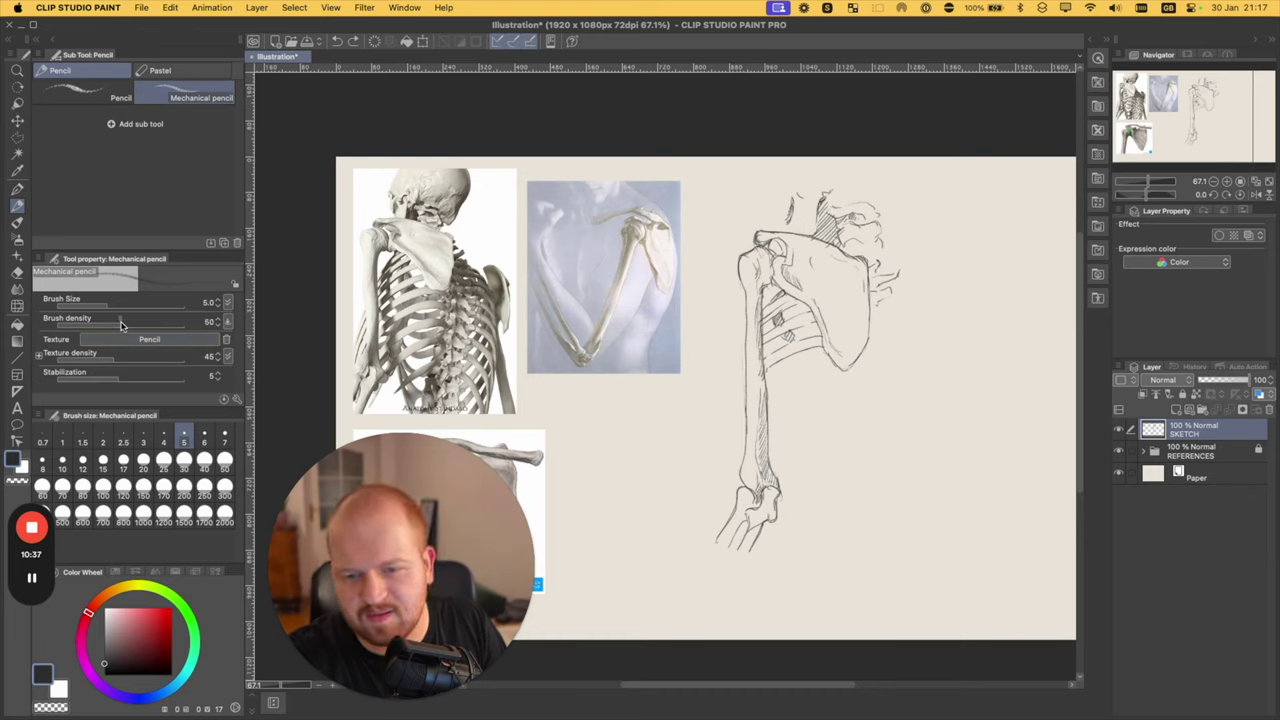
left_click(90, 379)
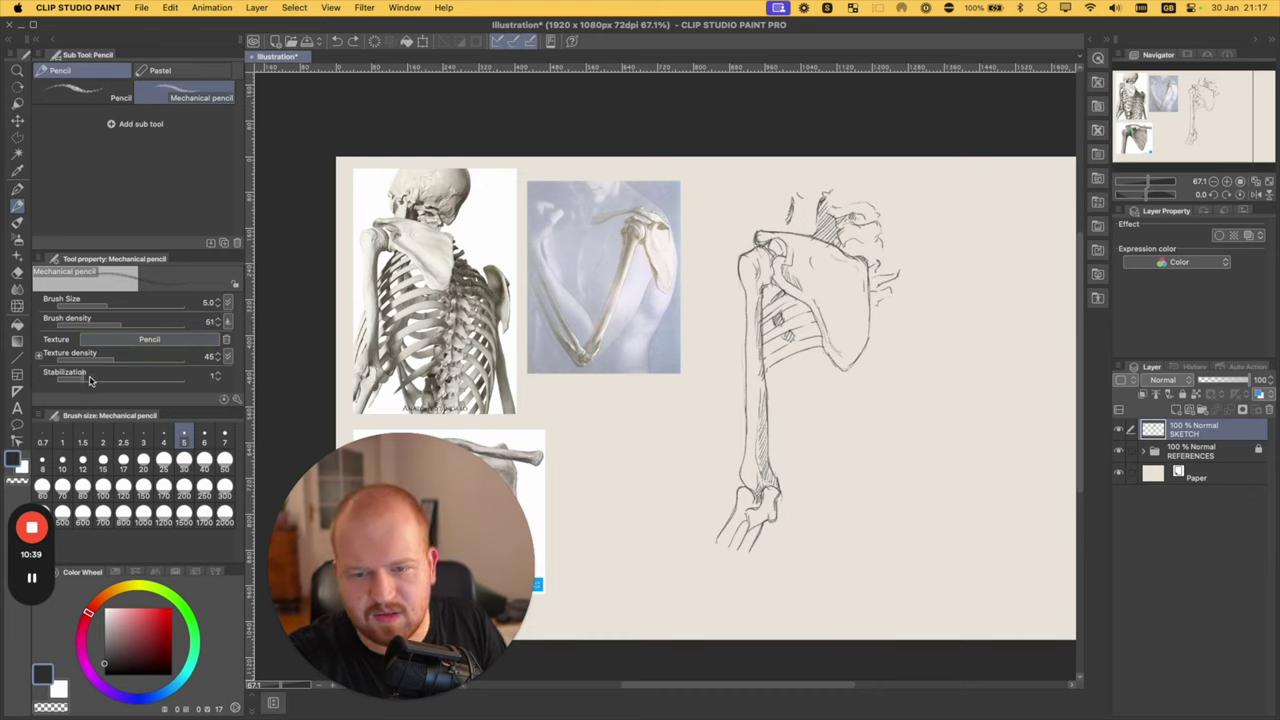
left_click(94, 379)
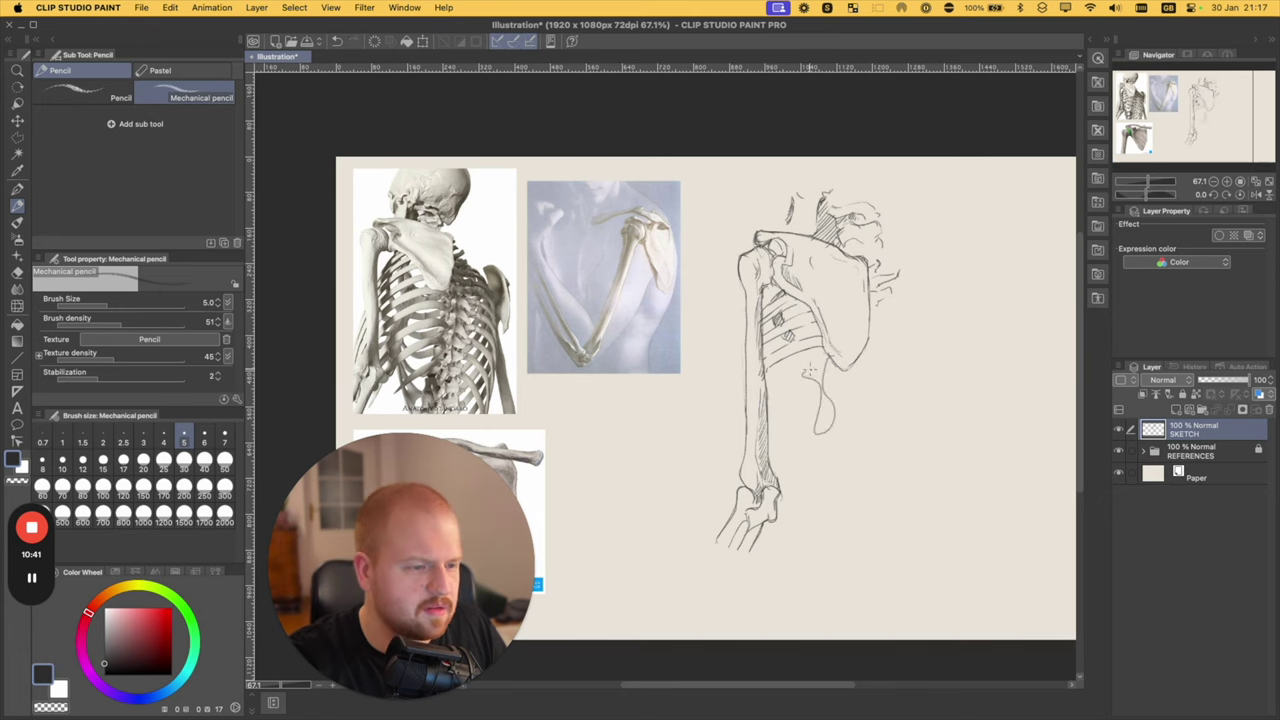
scroll(859, 329, "up", 5)
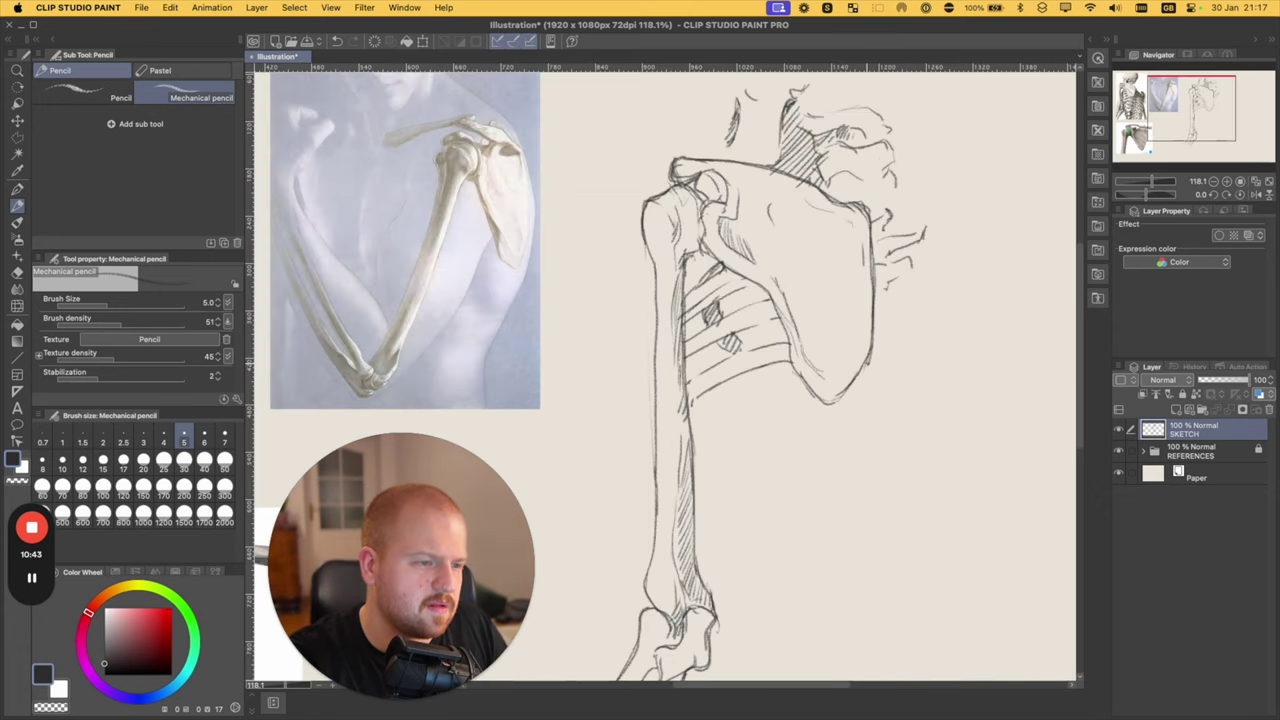
scroll(845, 329, "down", 5)
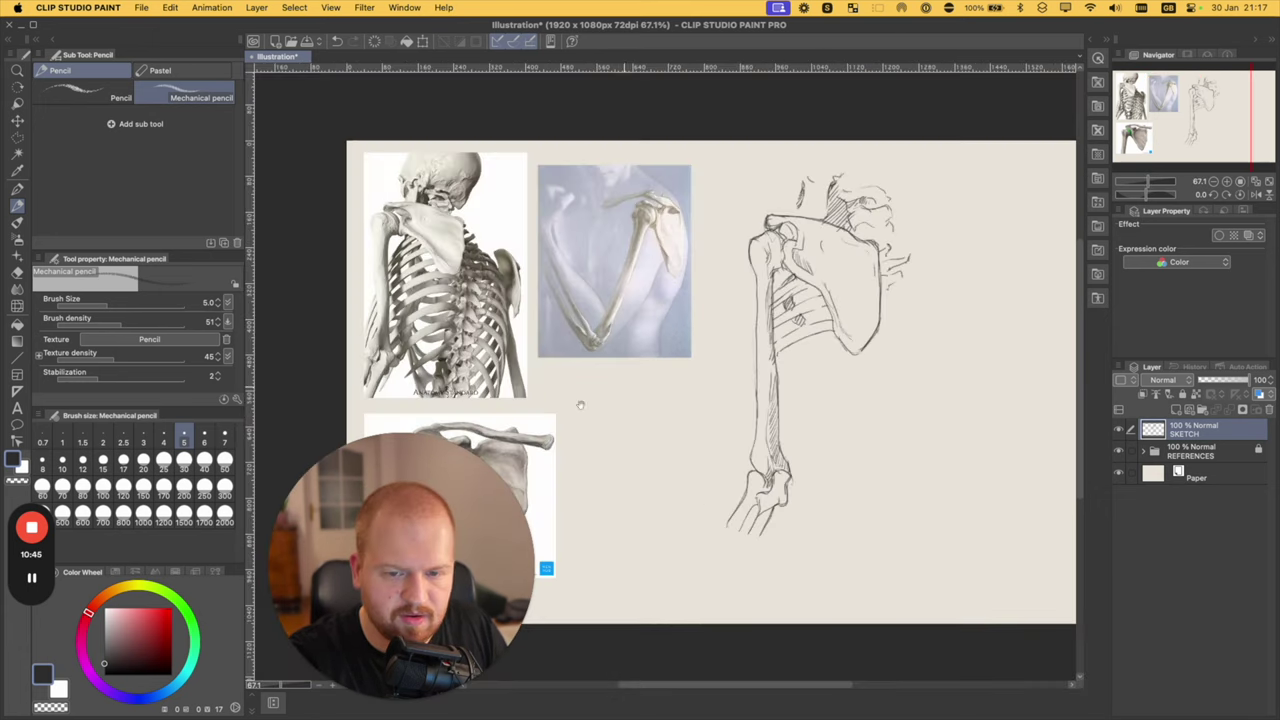
left_click(193, 341)
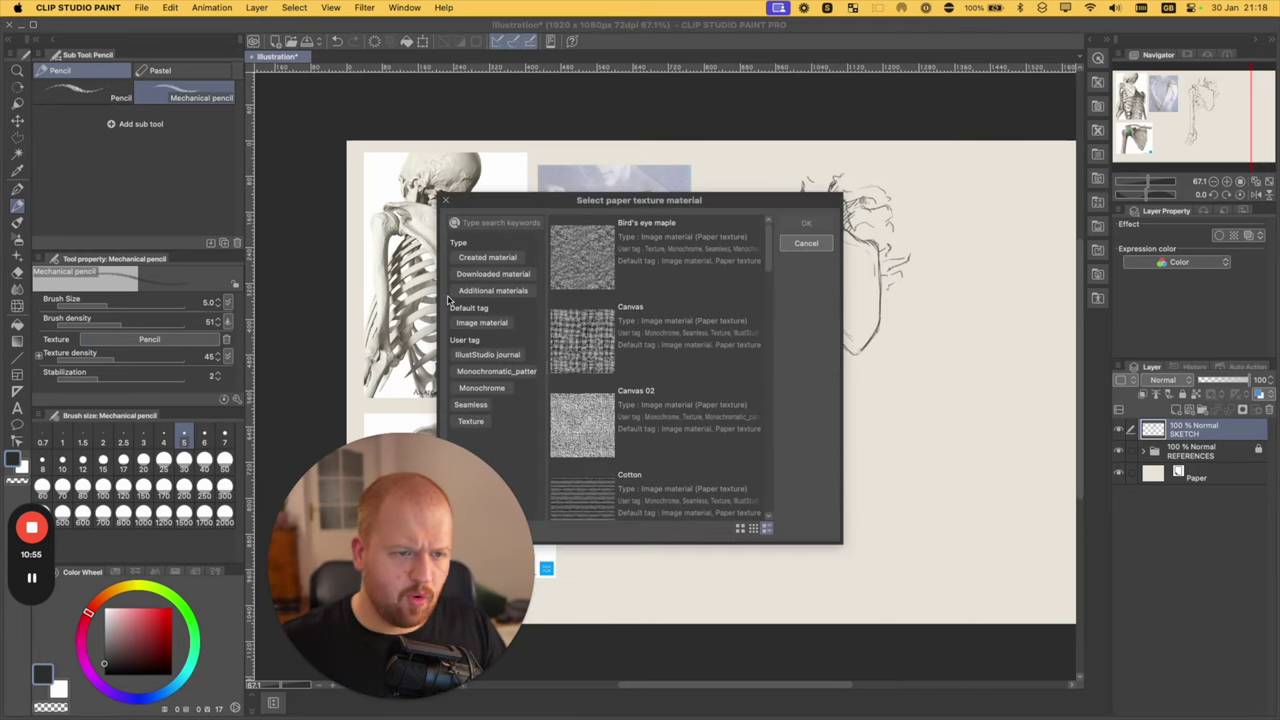
left_click(806, 244)
- Hatch light shading along the inside of the shoulder blade's inner border, below its upper corner
left_click_drag(885, 253, 724, 225)
left_click_drag(695, 277, 861, 252)
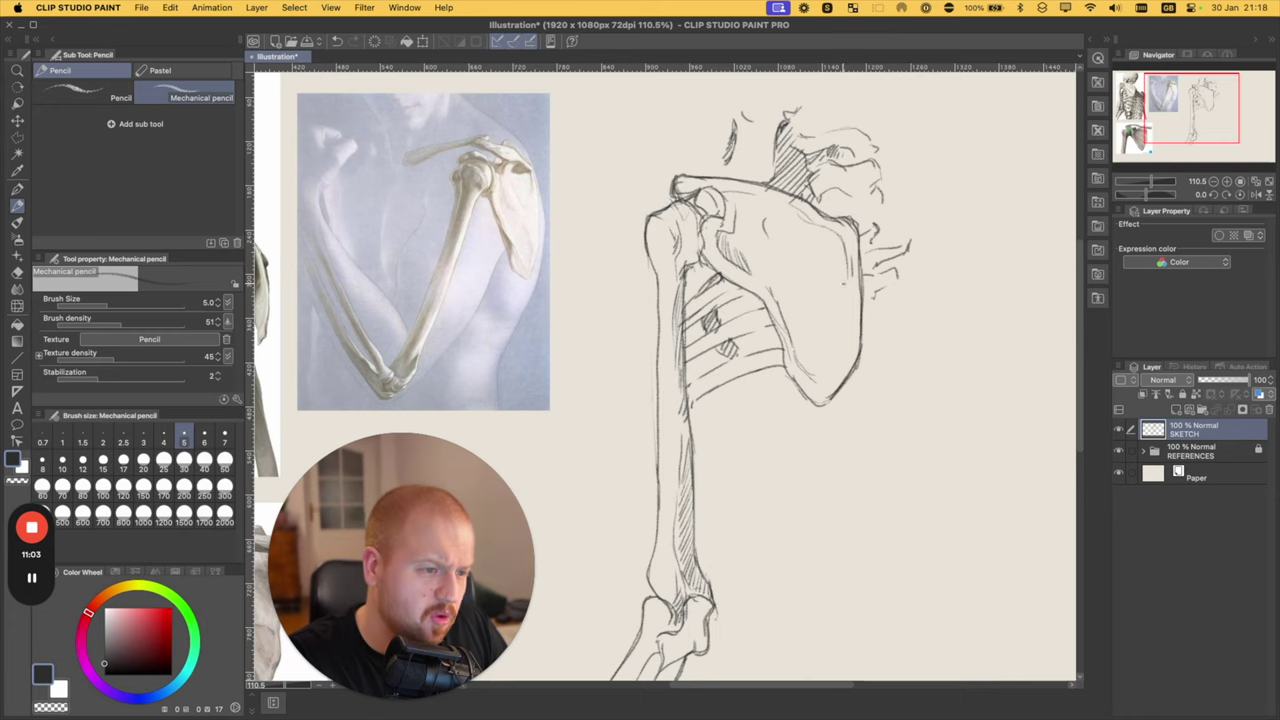
left_click_drag(836, 236, 840, 269)
left_click_drag(842, 242, 833, 336)
scroll(828, 312, "down", 2)
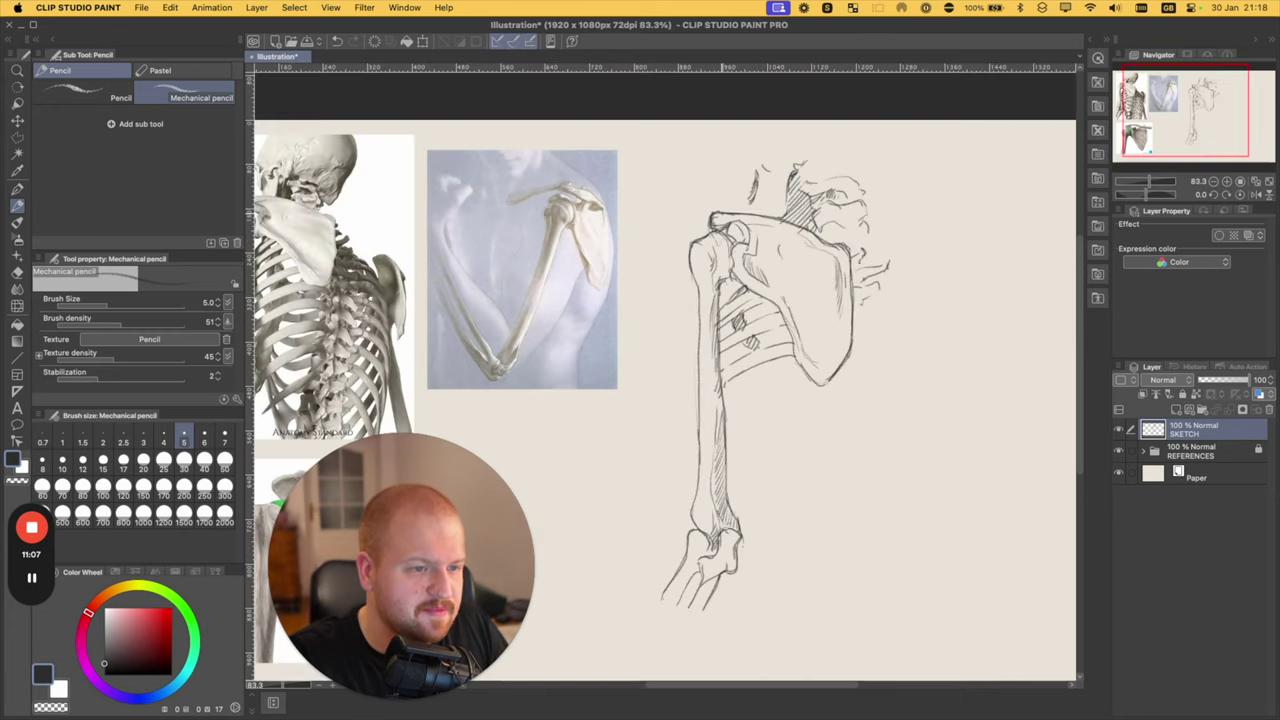
left_click_drag(797, 236, 762, 258)
scroll(760, 257, "left", 4)
scroll(760, 257, "down", 2)
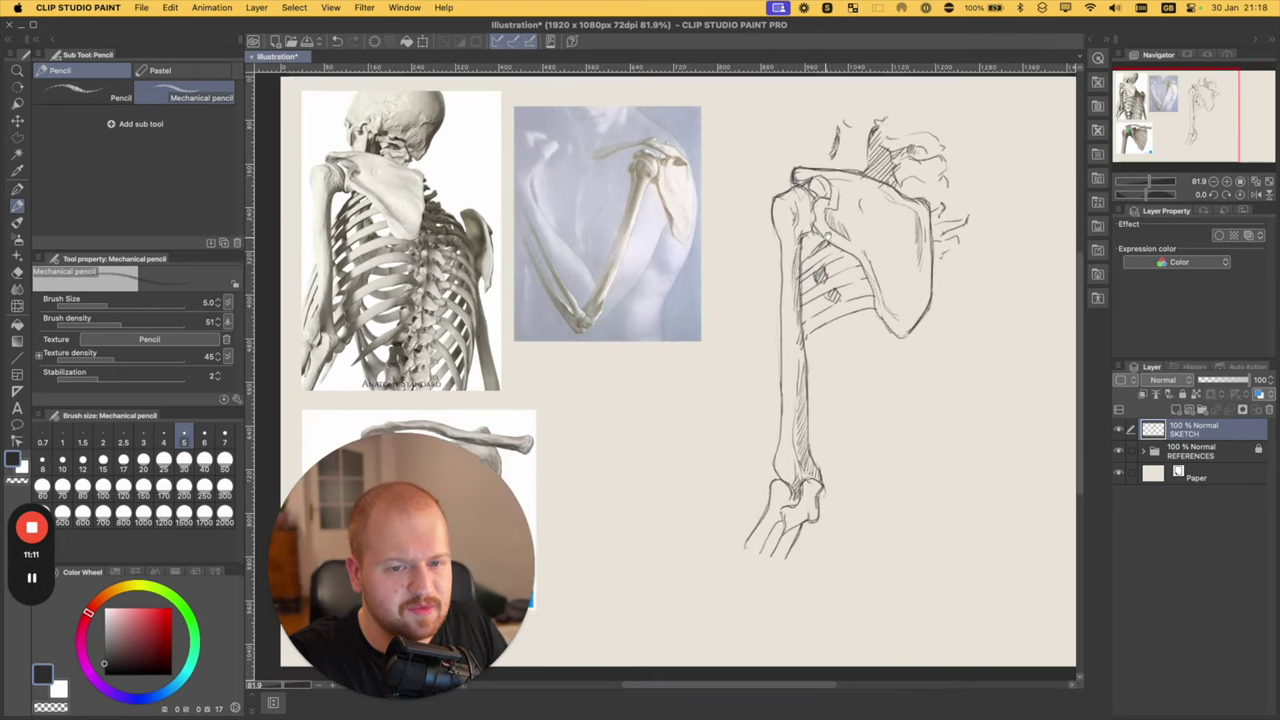
left_click_drag(786, 274, 767, 380)
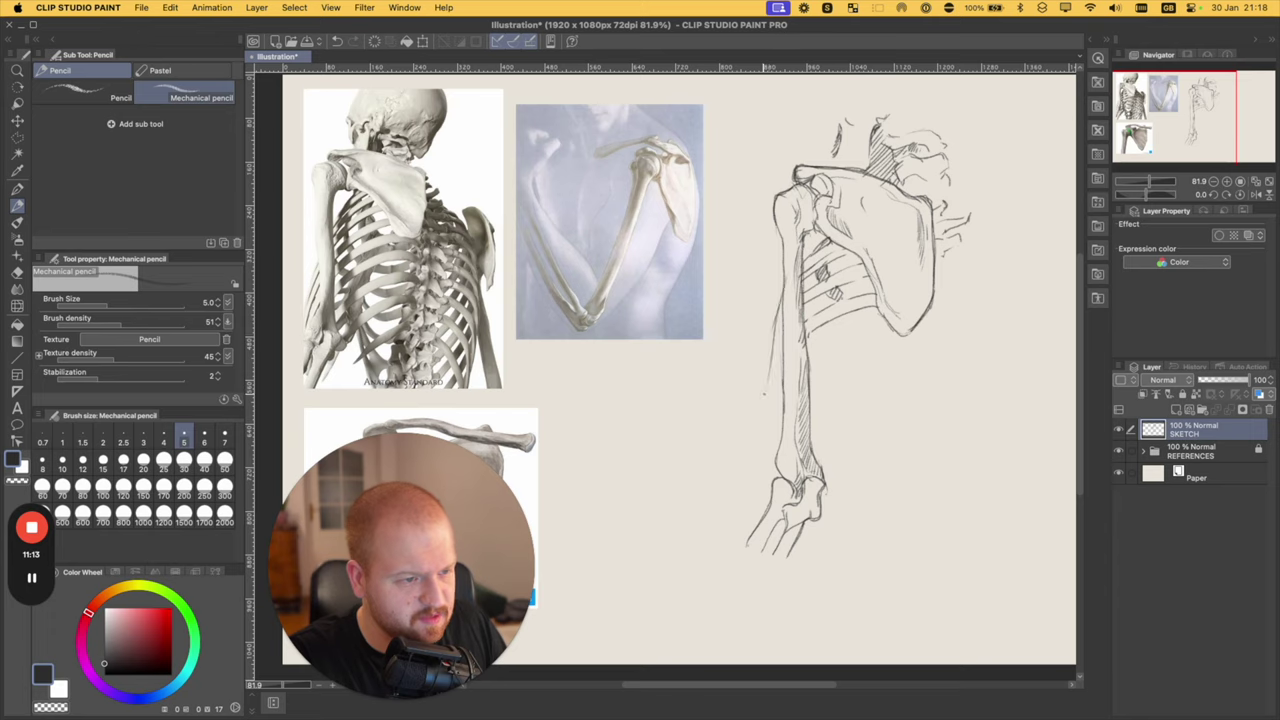
key("super+z")
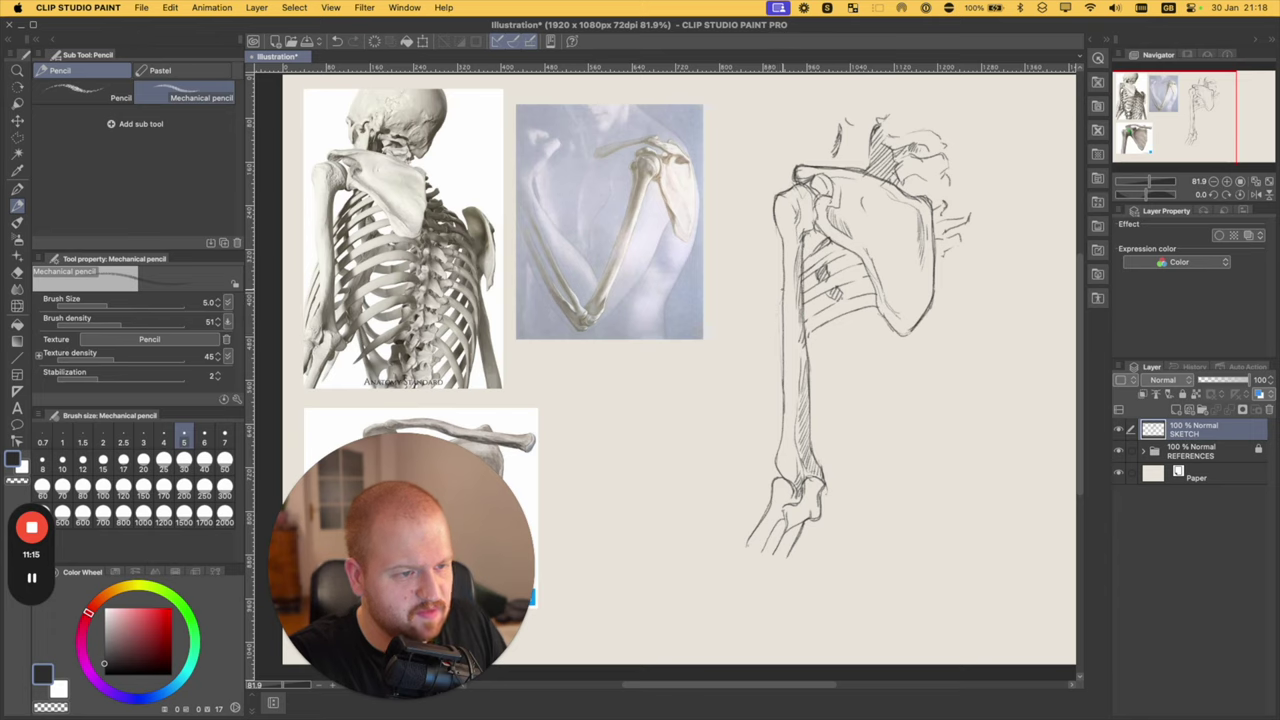
left_click_drag(783, 291, 756, 403)
key("super+z")
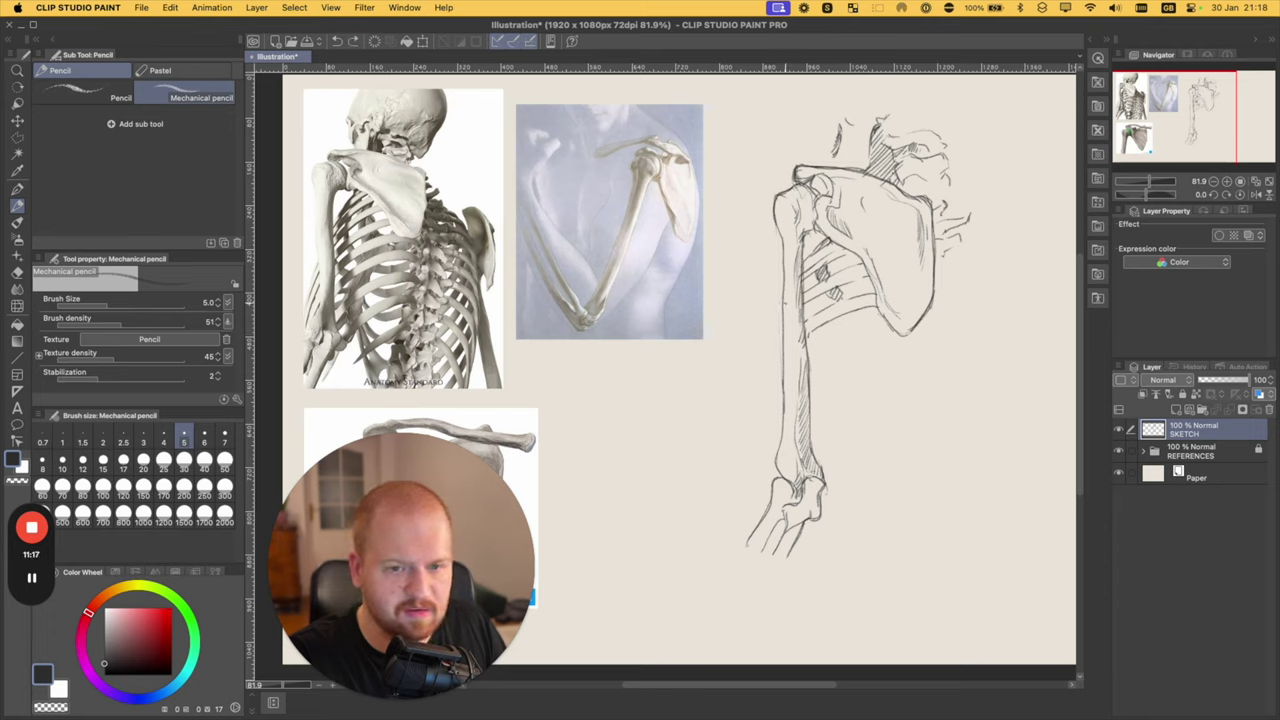
- Draw the rib cage contour and rib curves outside the upper arm bone, and reinforce the lines beneath the shoulder joint
left_click_drag(783, 278, 756, 405)
left_click_drag(782, 304, 770, 322)
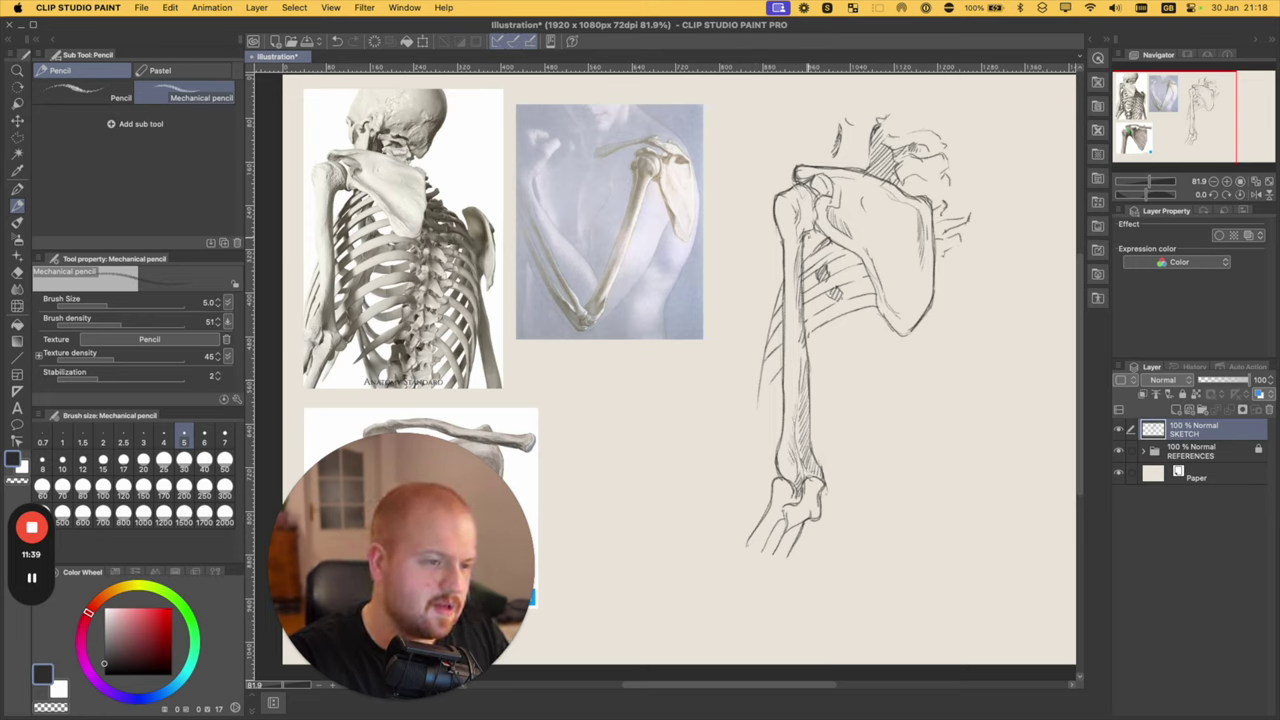
left_click_drag(802, 238, 802, 292)
mouse_move(903, 307)
left_mouse_down()
mouse_move(871, 307)
mouse_move(870, 285)
left_mouse_up()
- Shade the recess beneath the shoulder blade's outer tip, just above the upper arm bone's head
scroll(878, 300, "down", 2)
scroll(870, 285, "right", 1)
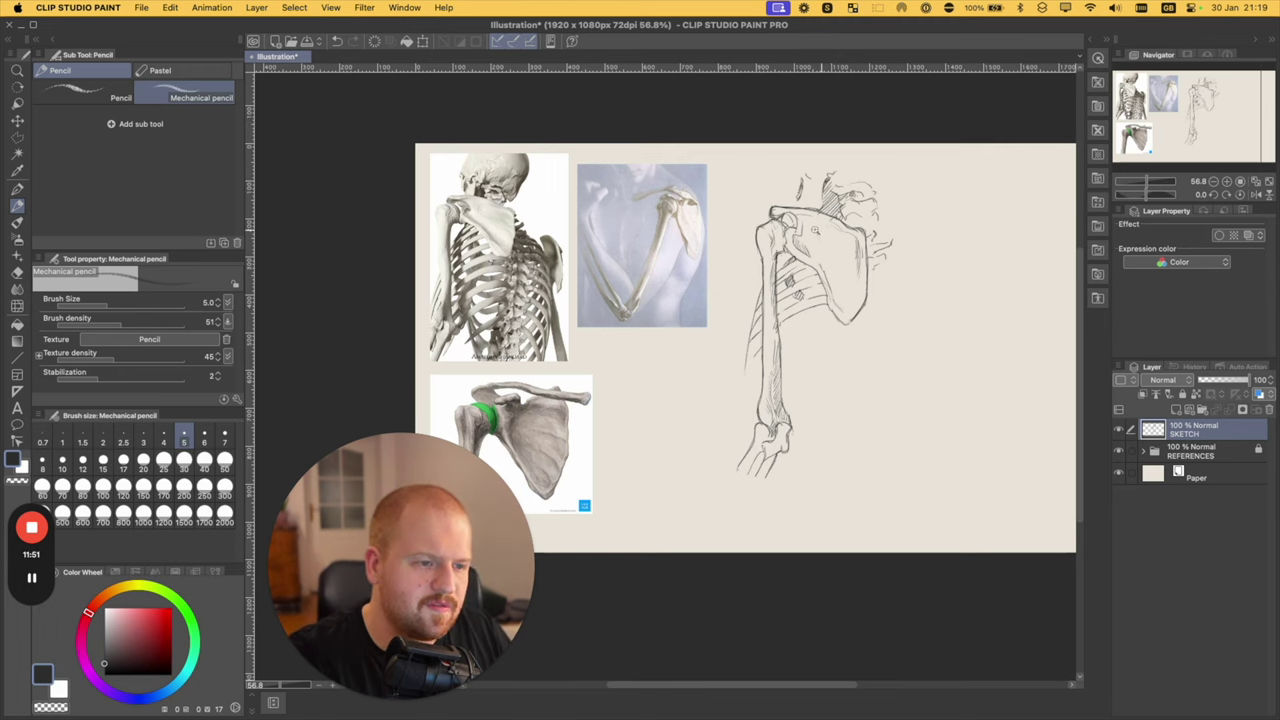
scroll(815, 230, "up", 2)
scroll(795, 198, "up", 2)
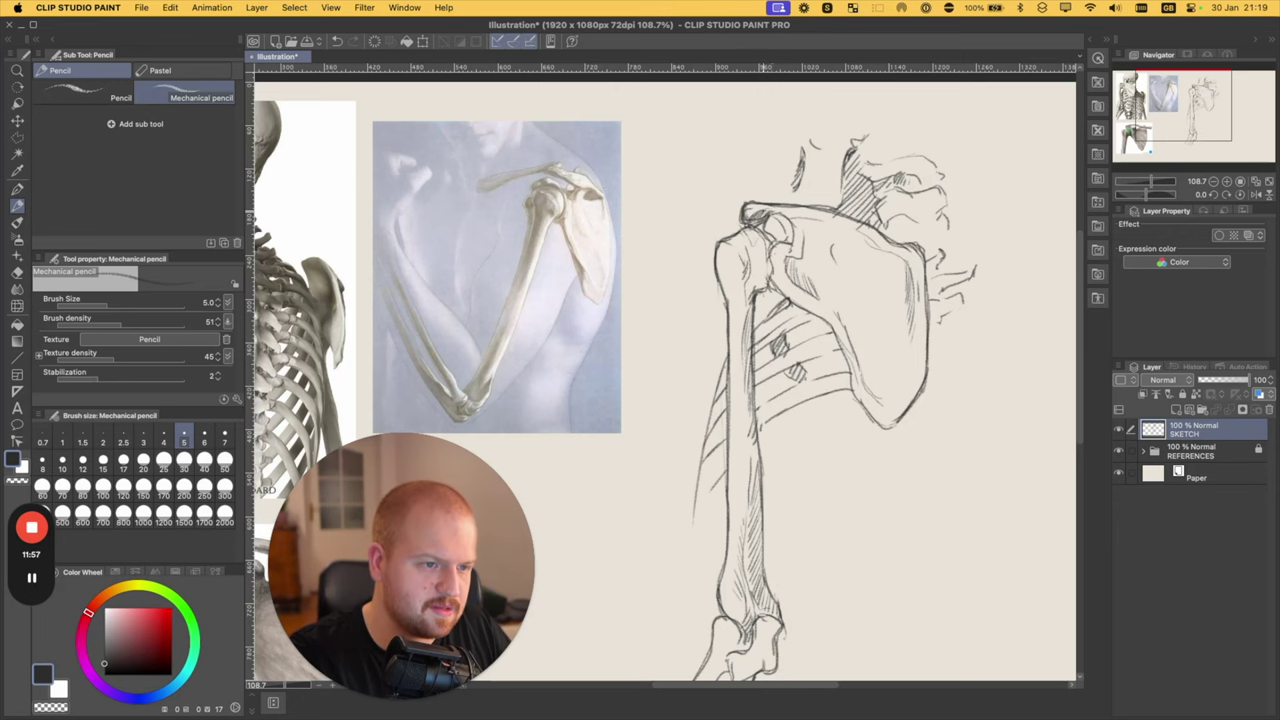
mouse_move(797, 212)
left_mouse_down()
mouse_move(873, 224)
mouse_move(826, 248)
left_mouse_up()
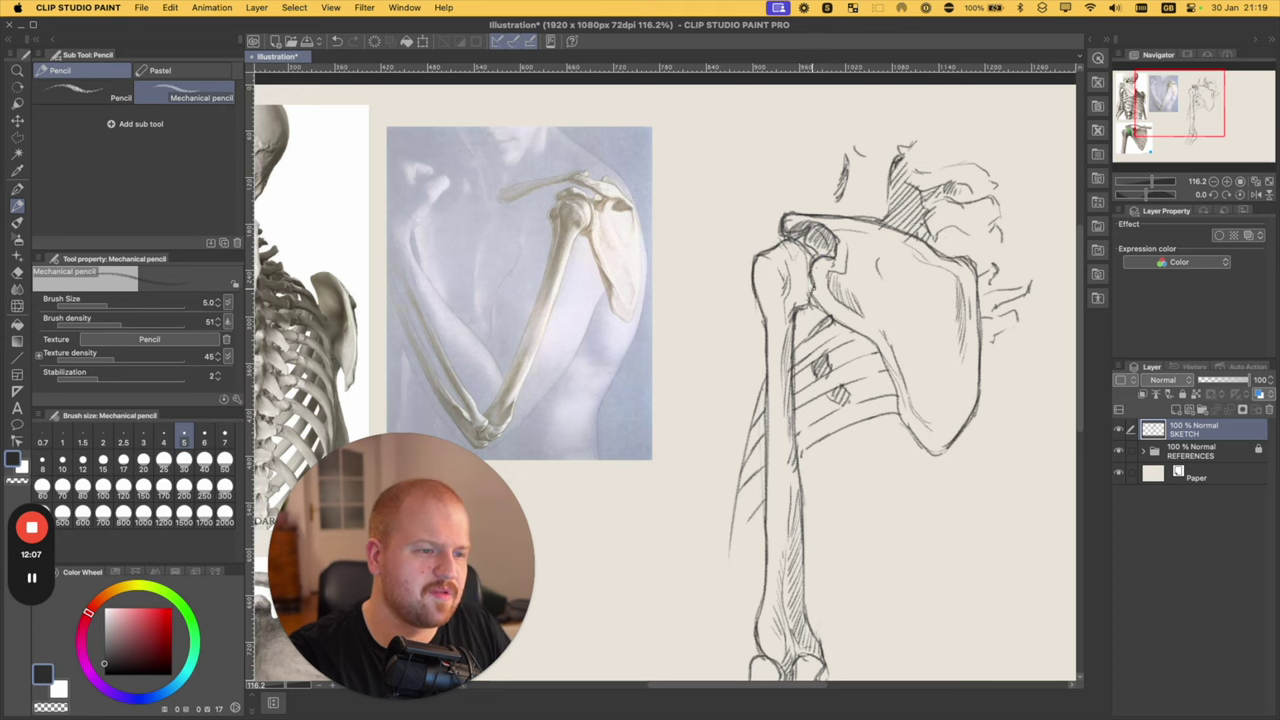
scroll(842, 278, "down", 5)
scroll(851, 277, "down", 3)
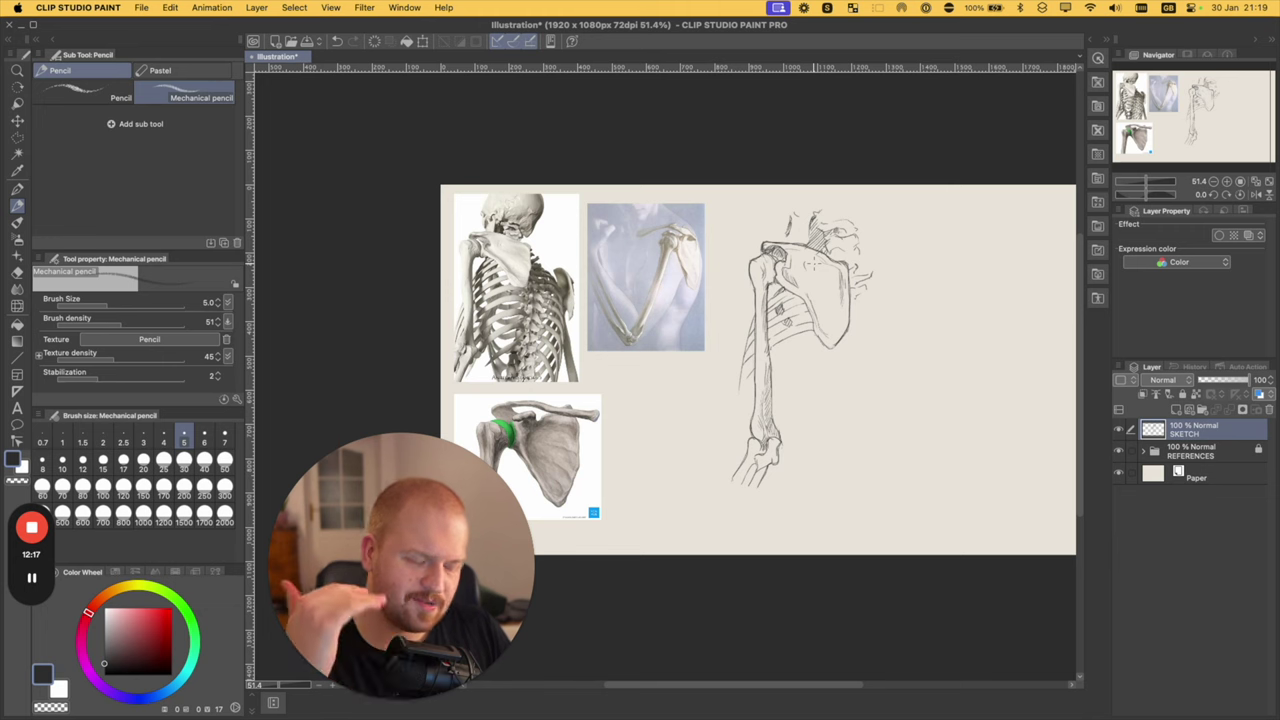
scroll(781, 281, "up", 5)
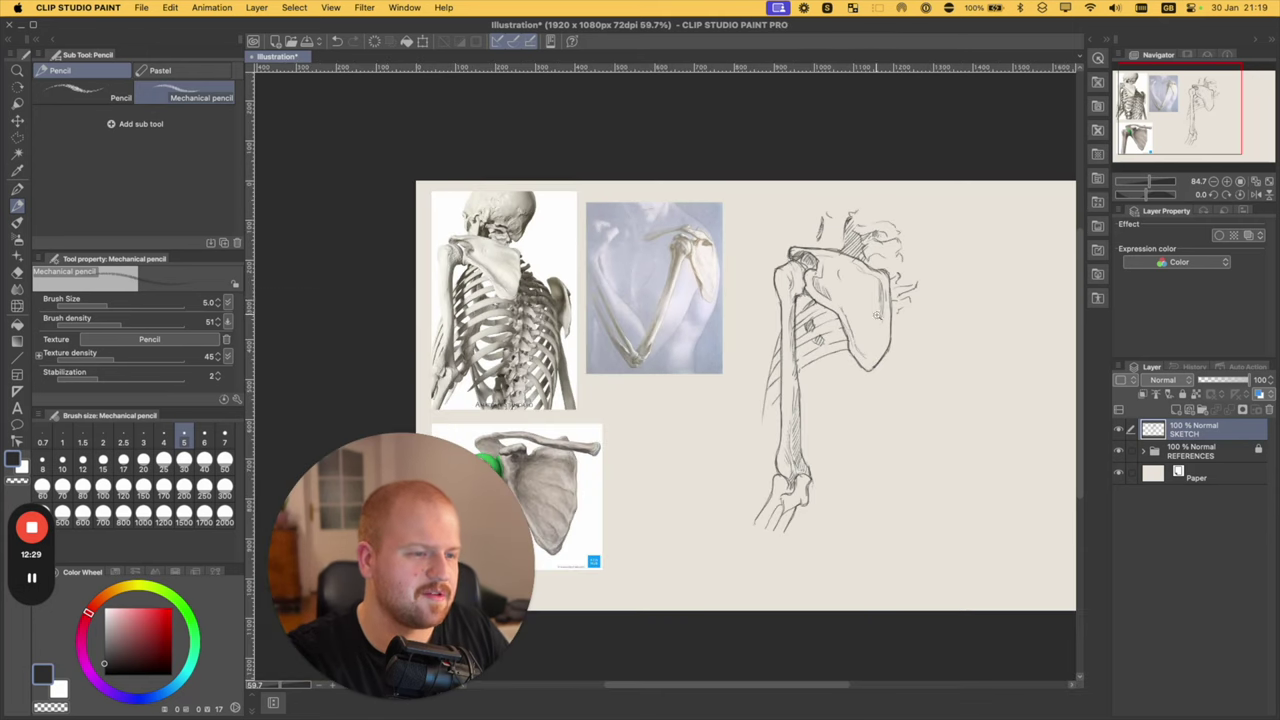
scroll(951, 390, "down", 3)
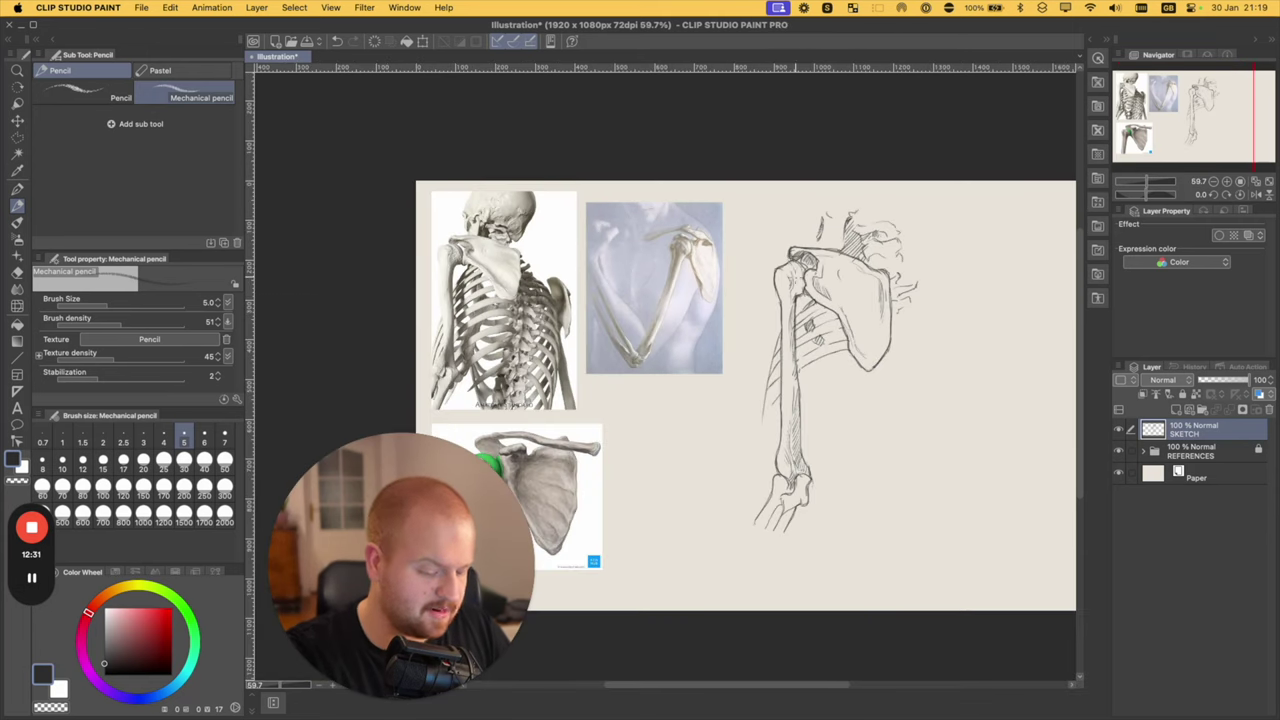
- Move the whole shoulder and arm sketch to the right side of the canvas with the transform command
key("super+t")
scroll(767, 293, "right", 3)
left_click_drag(768, 293, 979, 271)
left_click(1014, 518)
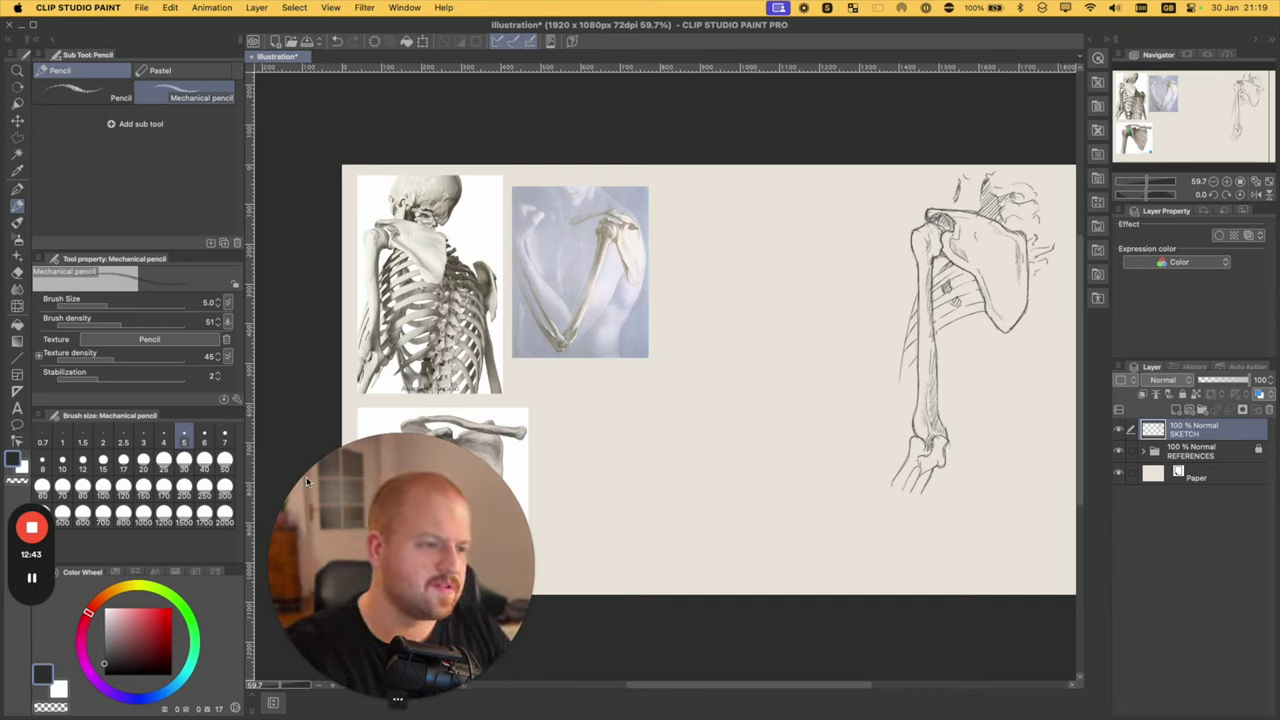
- Start a second study in the empty middle area, drawing the upper arm bone's rounded head, neck and slanting left shaft edge
scroll(773, 258, "up", 3)
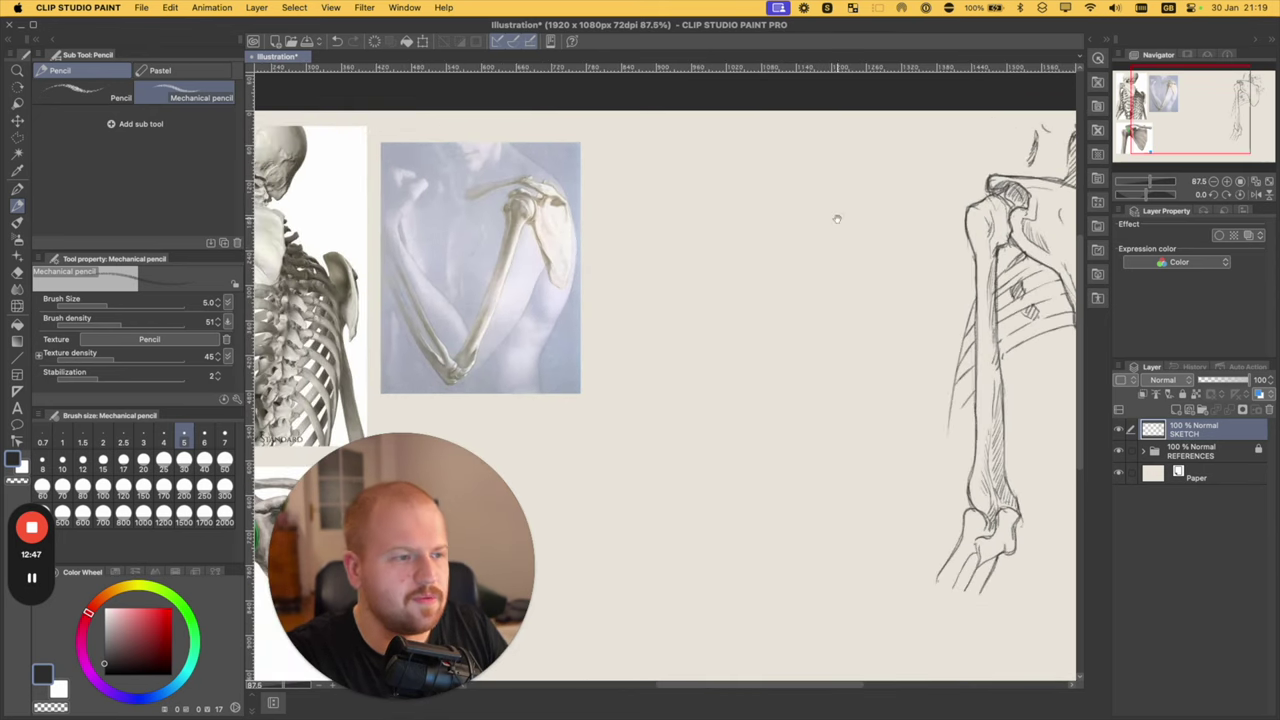
scroll(834, 214, "right", 2)
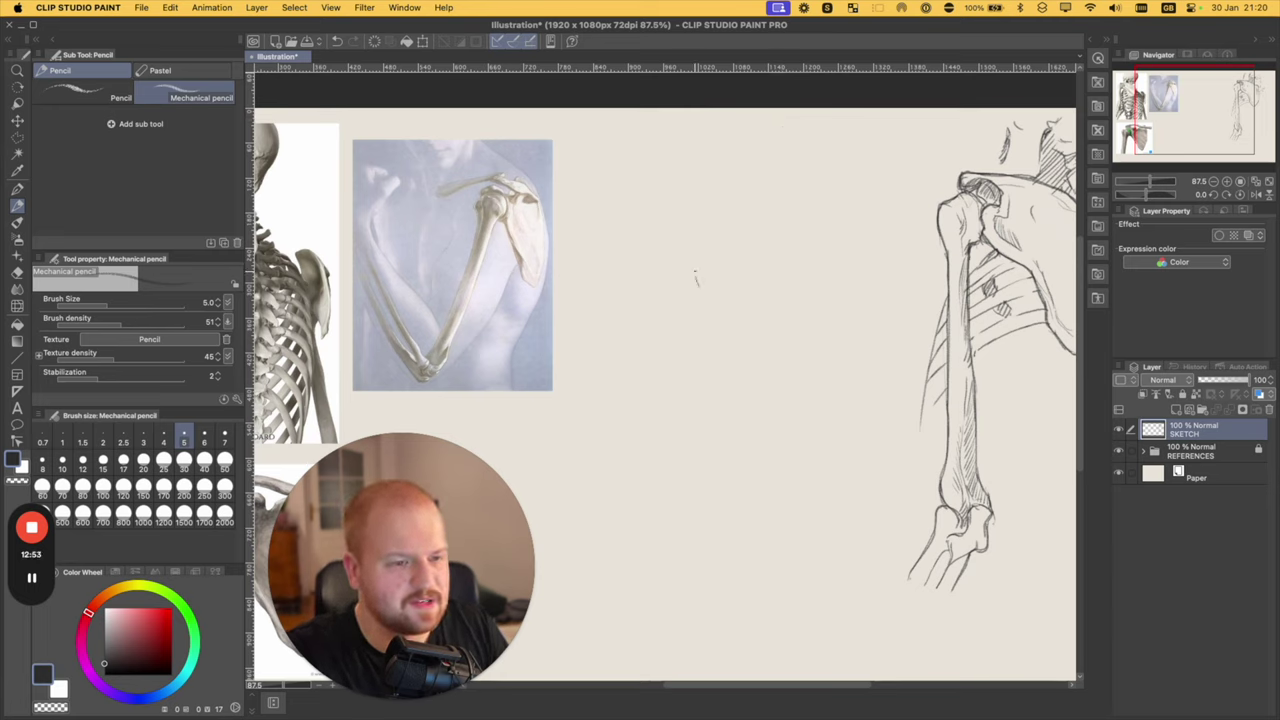
mouse_move(745, 247)
left_mouse_down()
mouse_move(762, 273)
mouse_move(743, 301)
left_mouse_up()
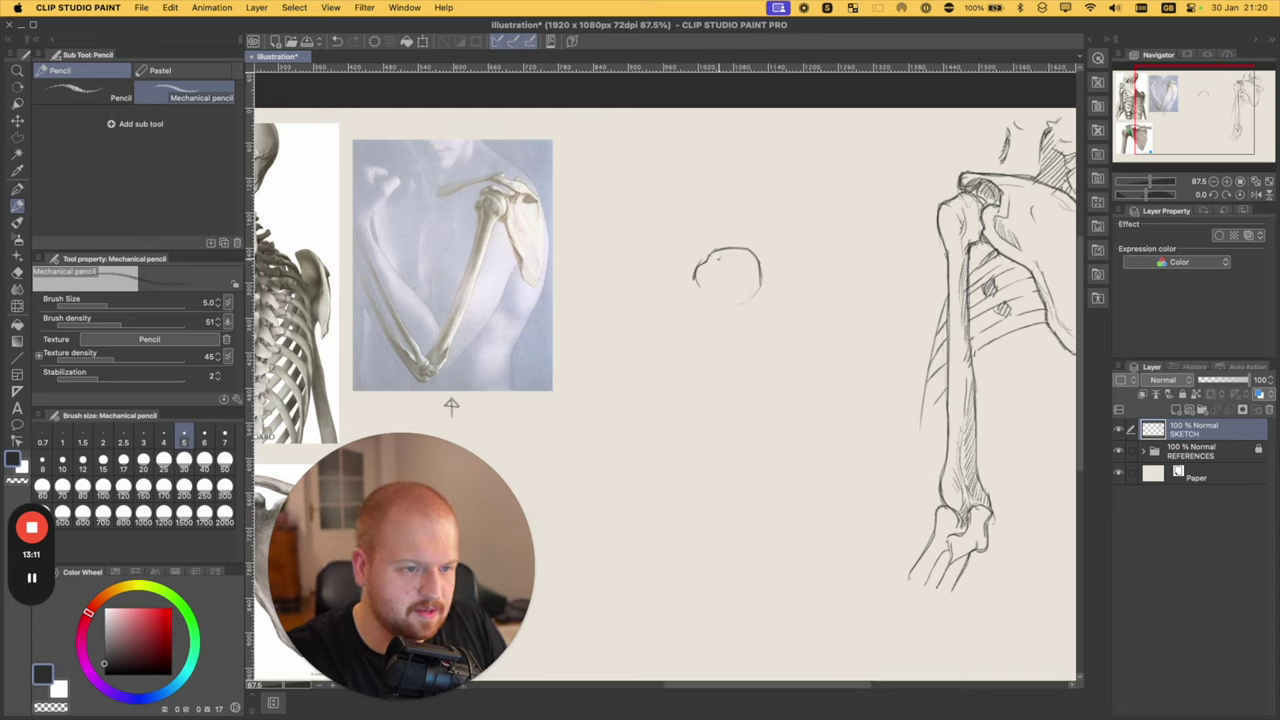
left_click_drag(719, 258, 708, 312)
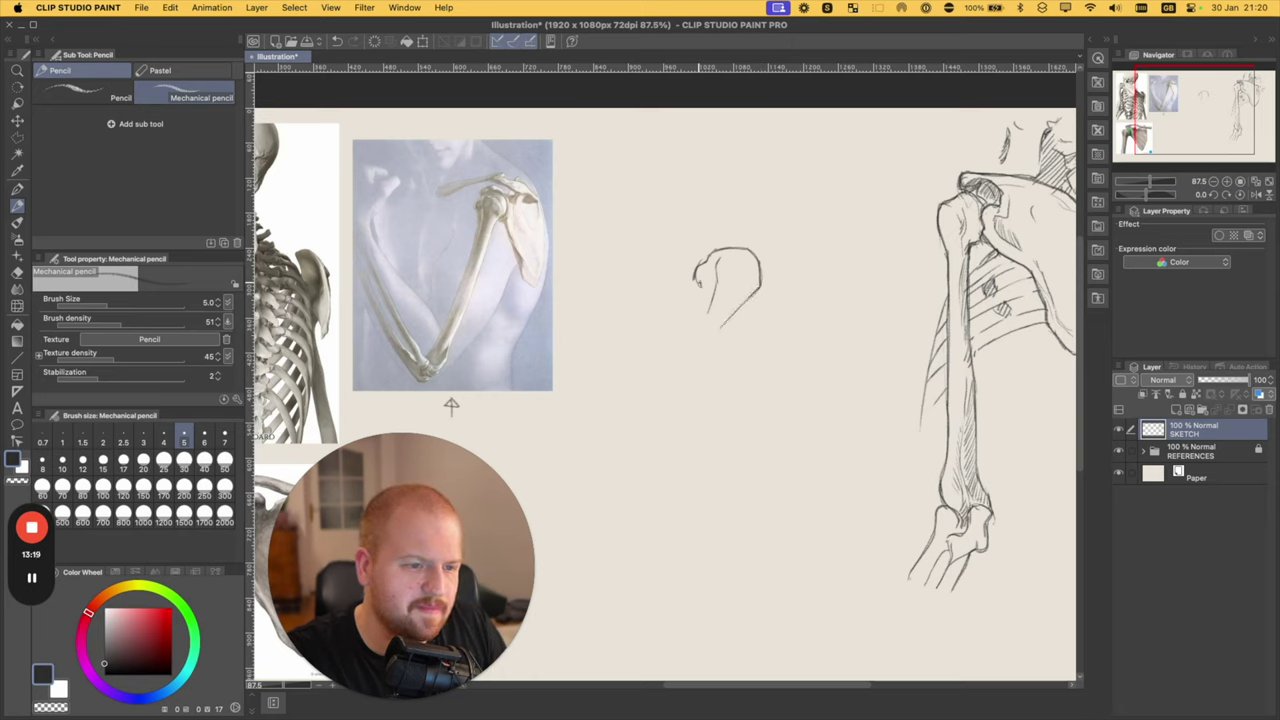
left_click_drag(758, 290, 724, 329)
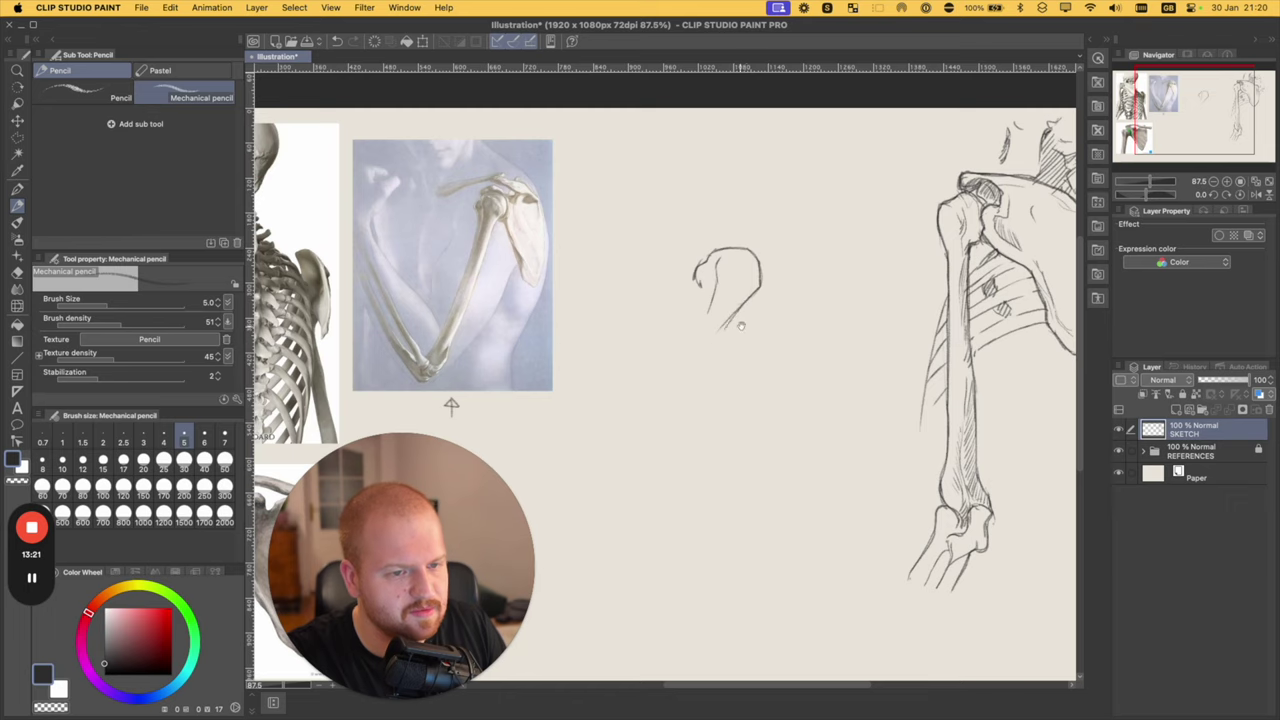
scroll(741, 325, "down", 3)
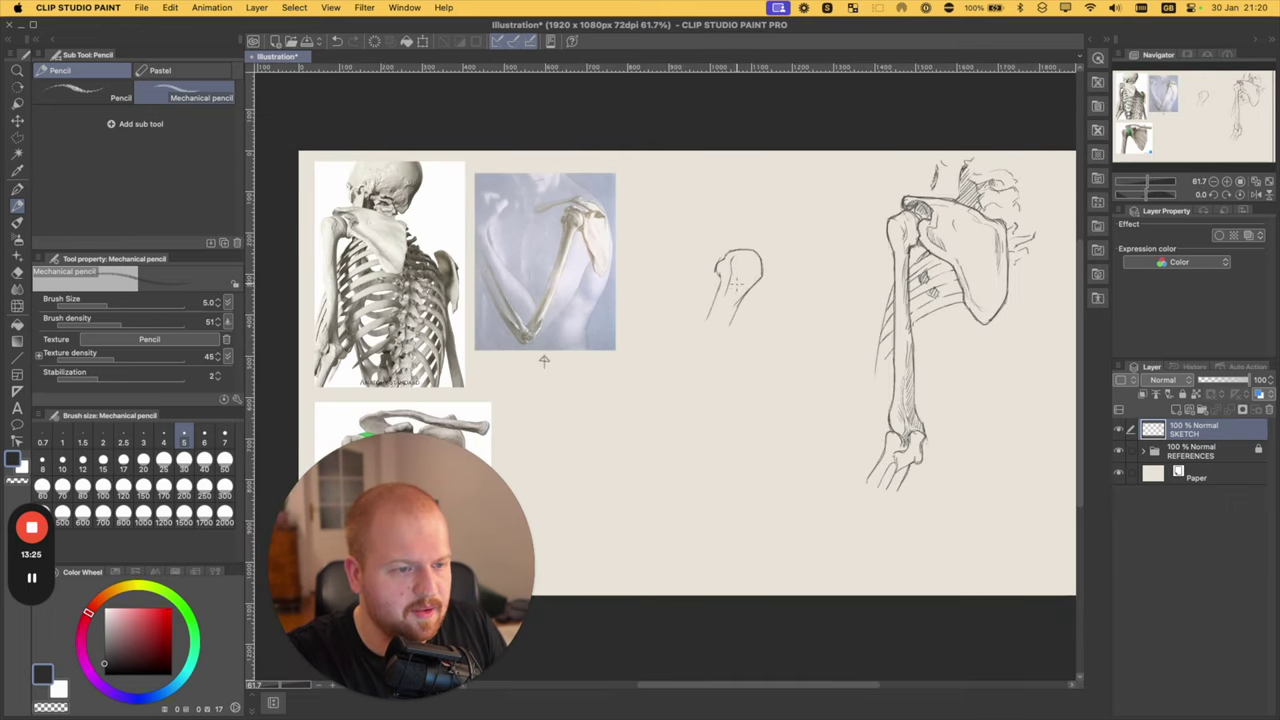
scroll(727, 291, "up", 2)
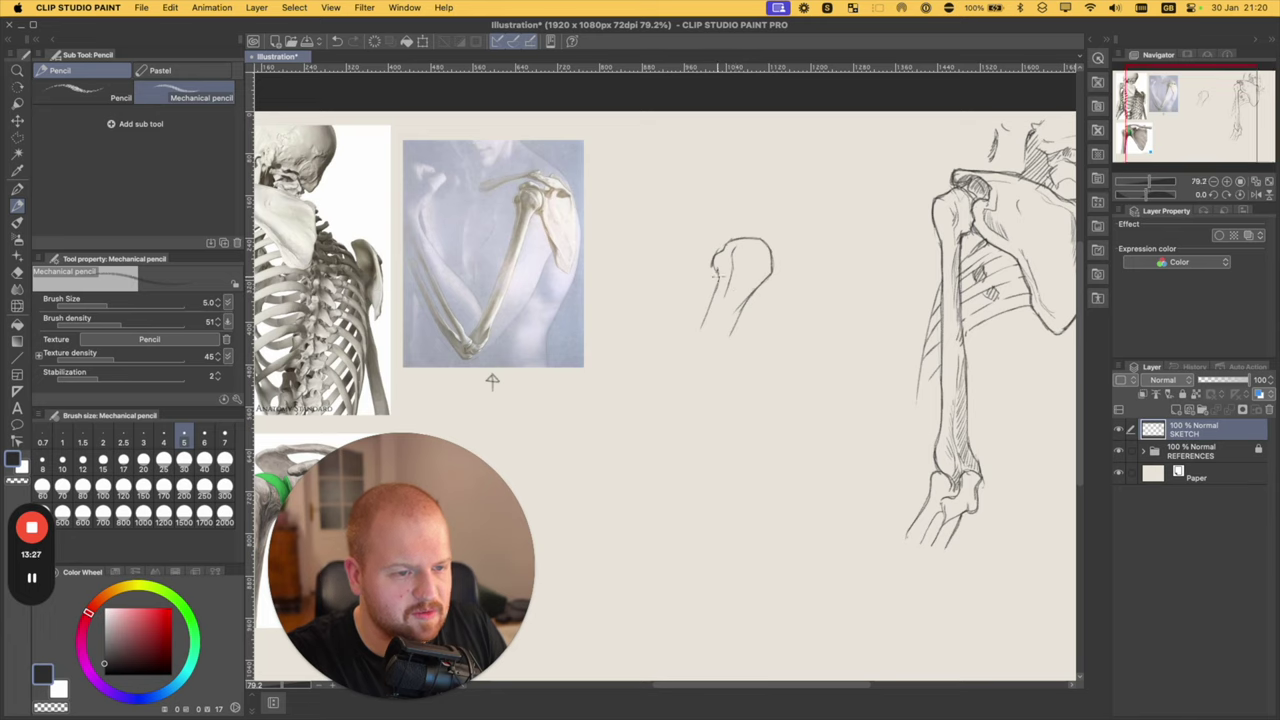
left_click_drag(716, 276, 704, 318)
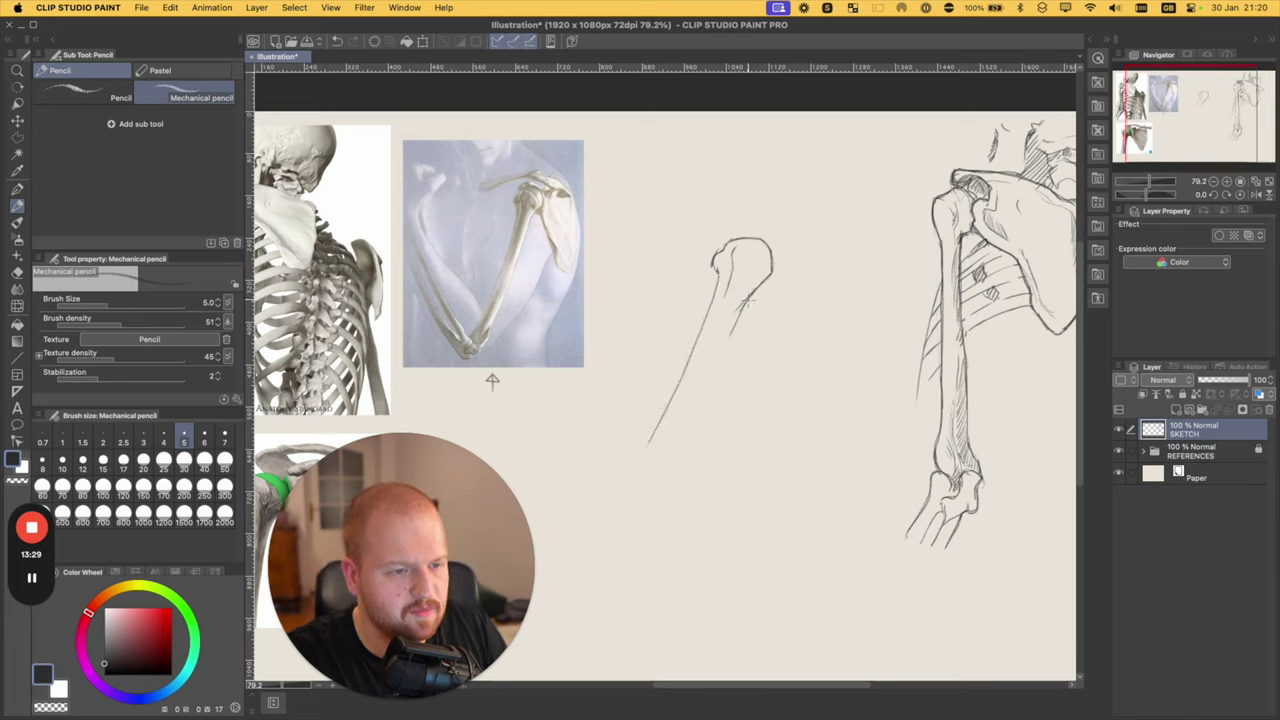
- Draw the upper arm bone's slanting right shaft edge from beneath the head, roughly parallel to the left edge
left_click_drag(742, 306, 678, 450)
key("super+z")
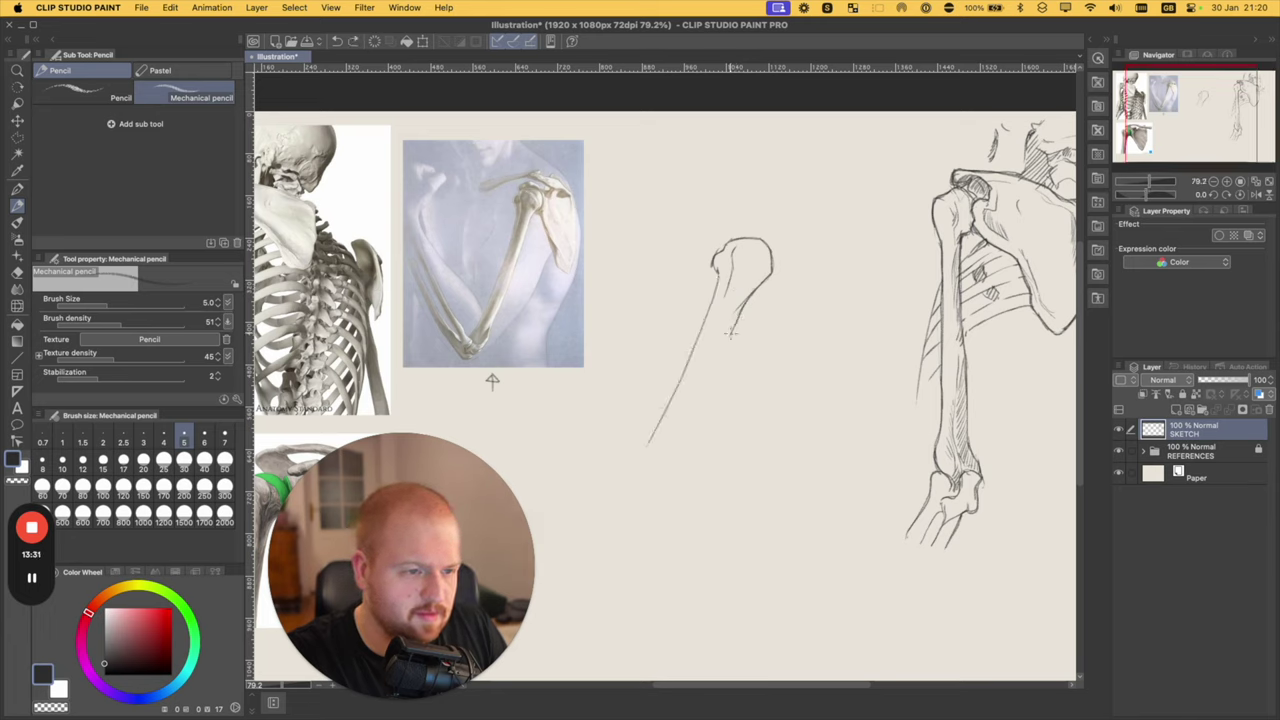
left_click_drag(730, 333, 635, 506)
key("super+z")
left_click_drag(742, 312, 662, 500)
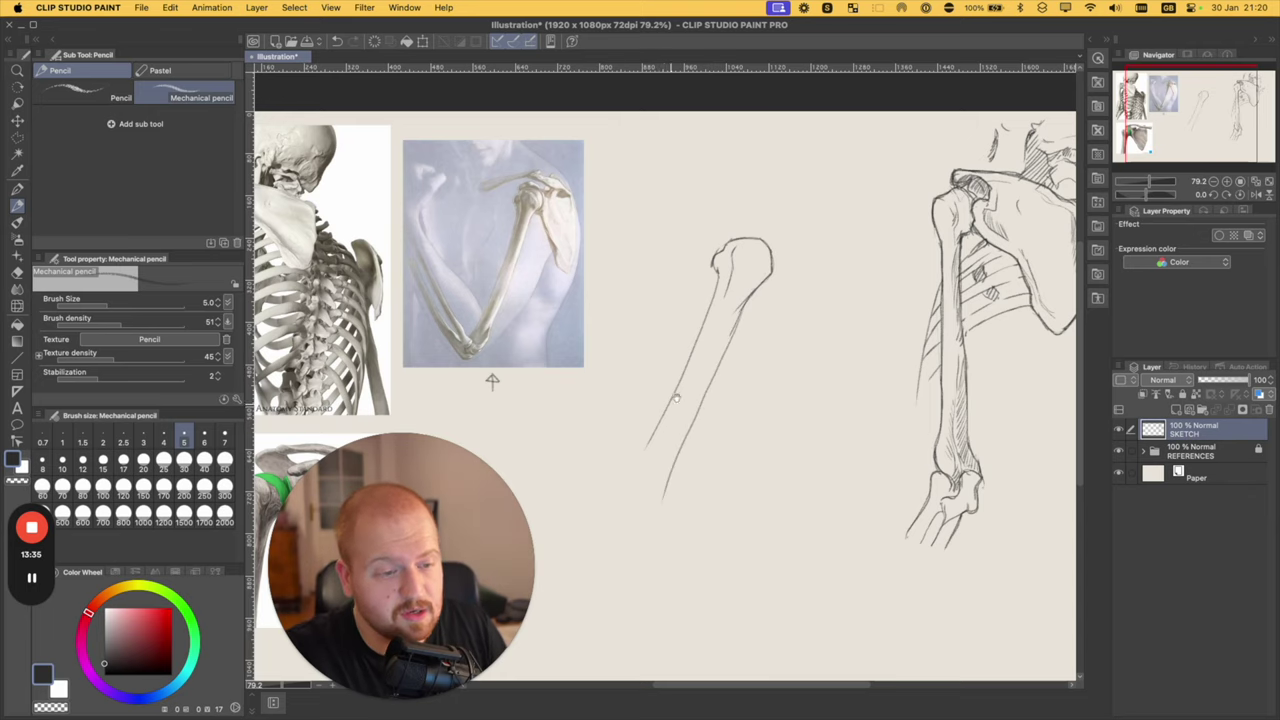
scroll(675, 397, "down", 2)
key("super+z")
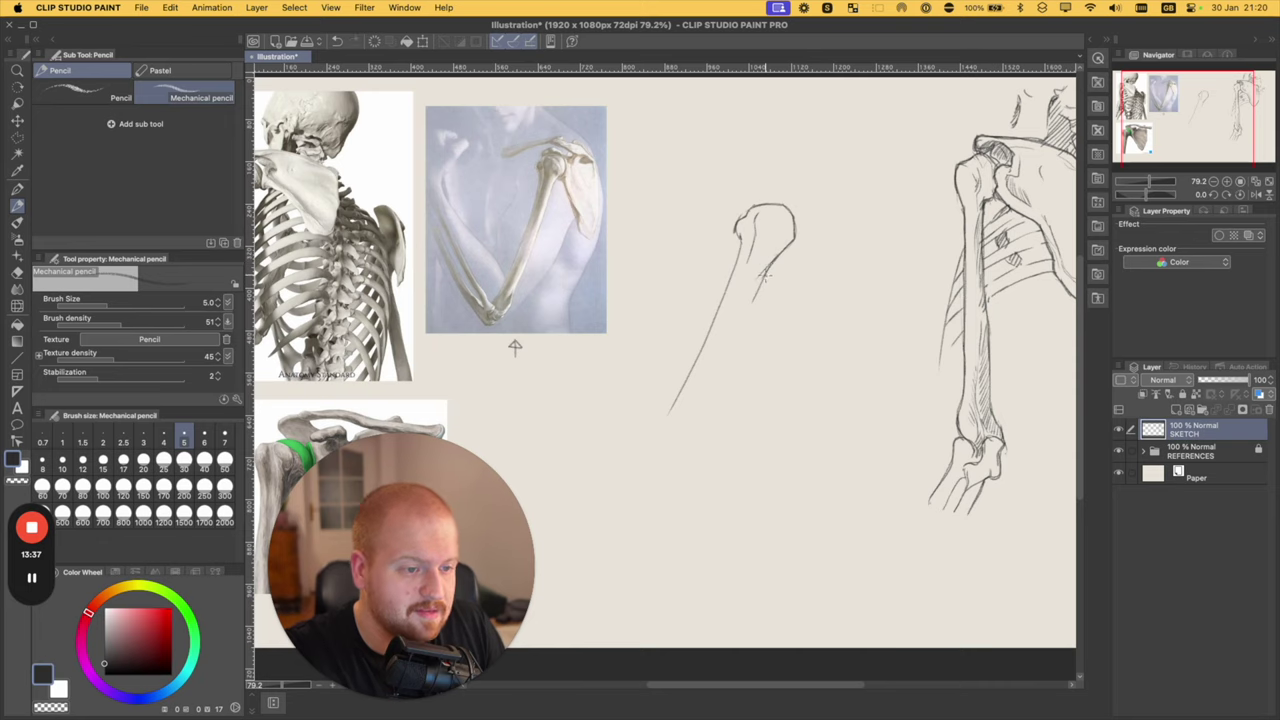
left_click_drag(762, 284, 680, 470)
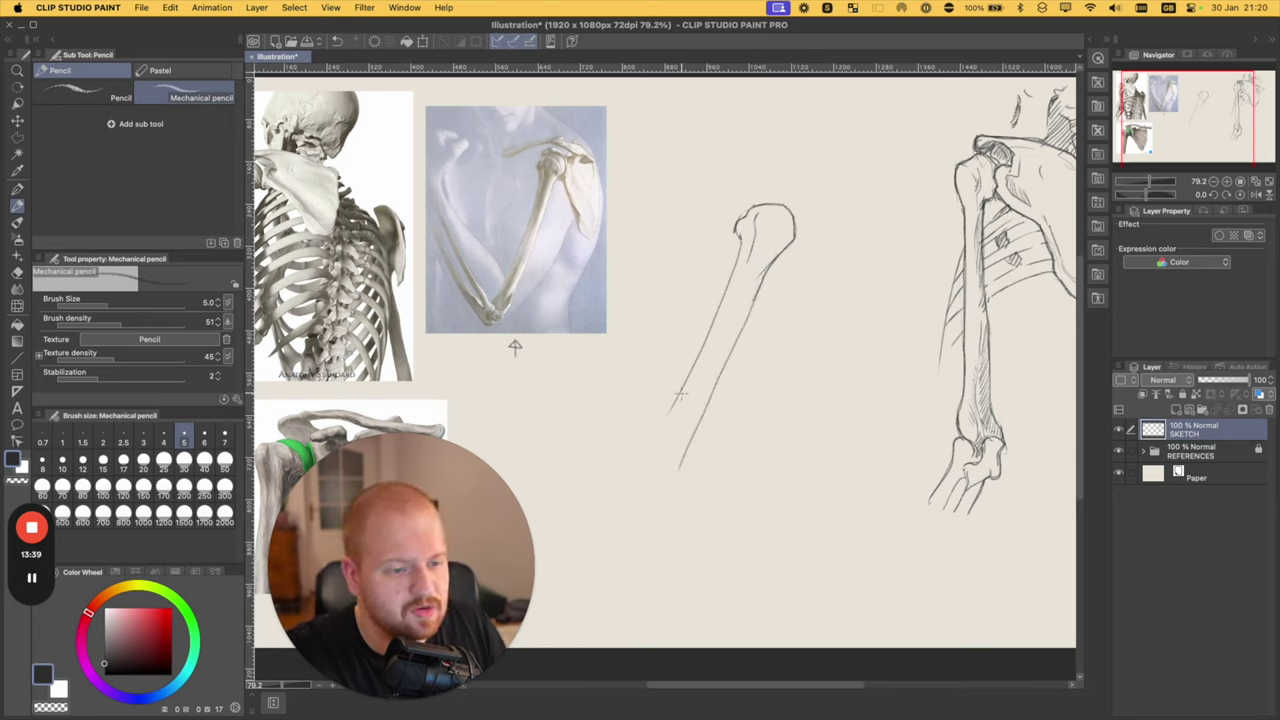
- Extend both shaft edges to the elbow end, flaring the left one outward and adding a small kink to the right one
left_click_drag(675, 400, 620, 482)
key("super+z")
left_click_drag(662, 422, 605, 506)
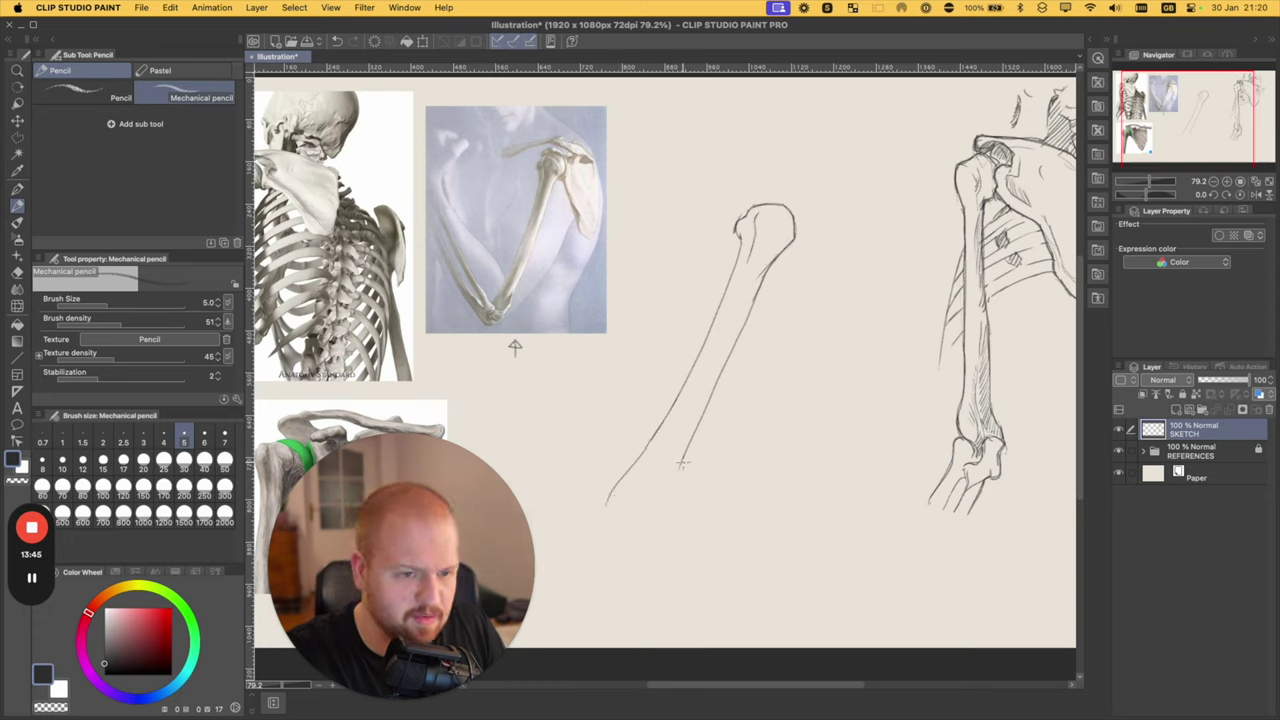
left_click_drag(683, 459, 662, 505)
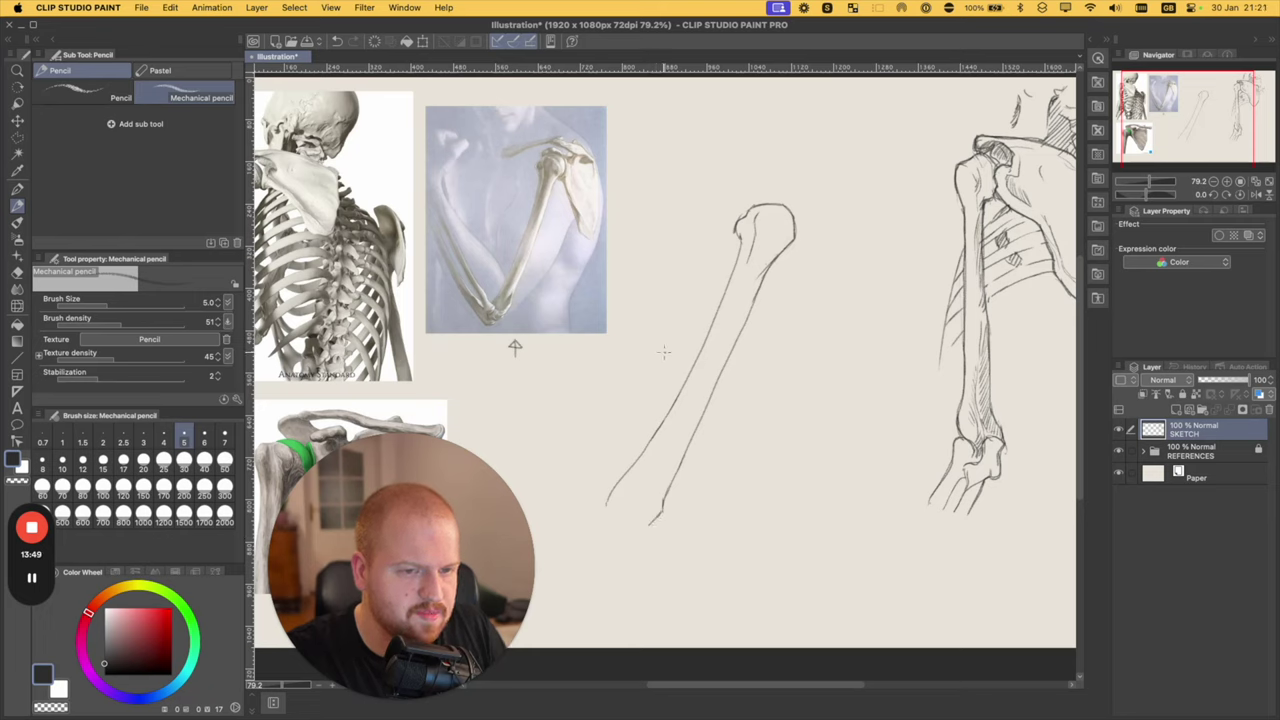
- Touch up the small bump beside the bone's head and erase the top stretch of the left shaft edge below it
left_click_drag(734, 230, 740, 242)
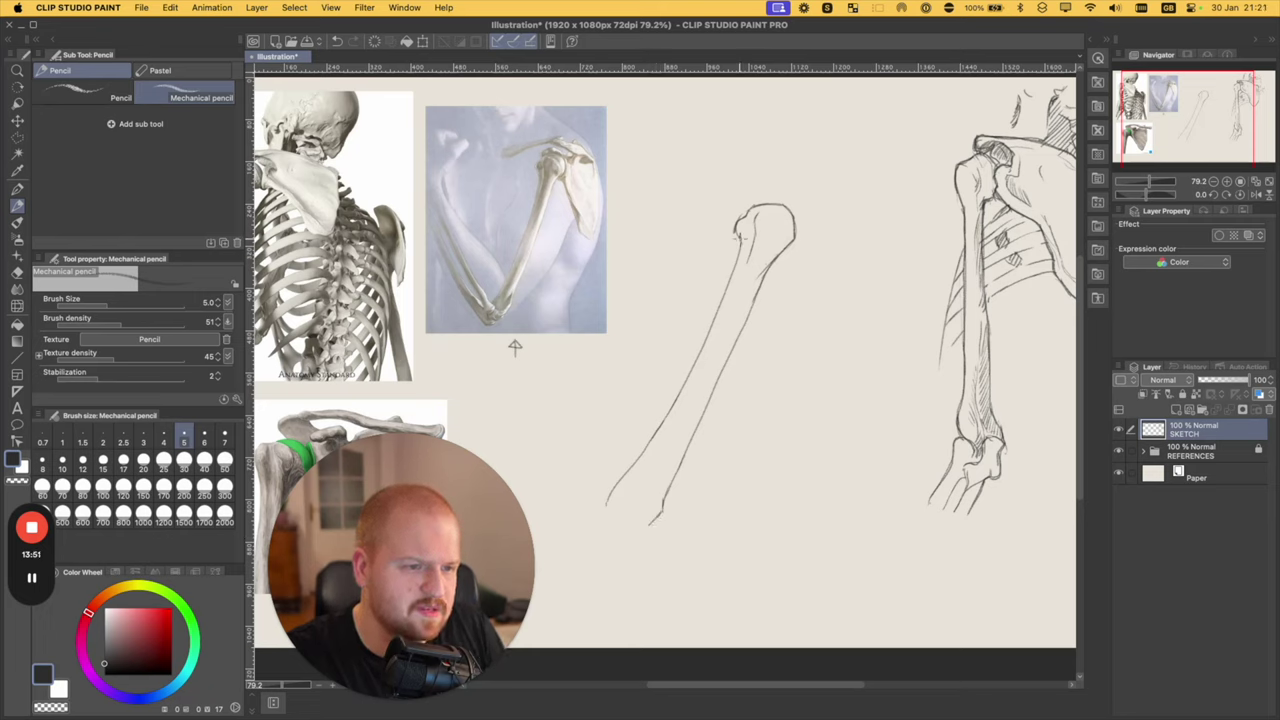
key("e")
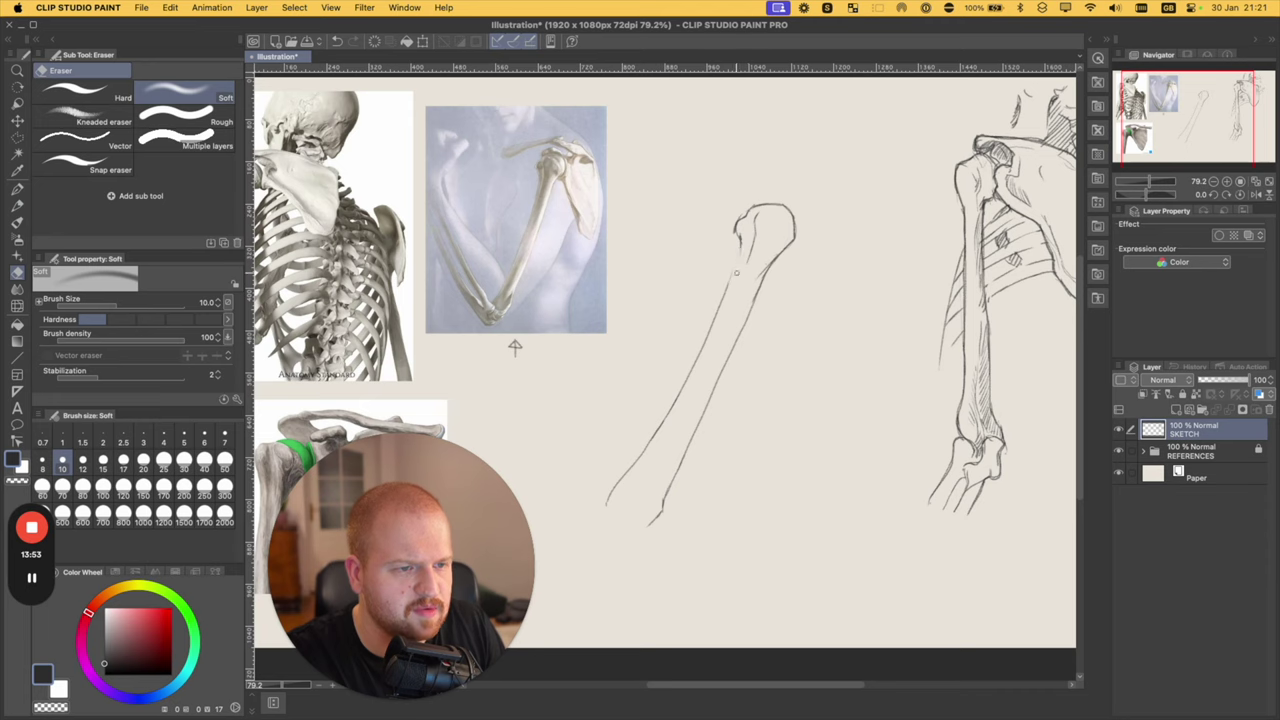
key("b")
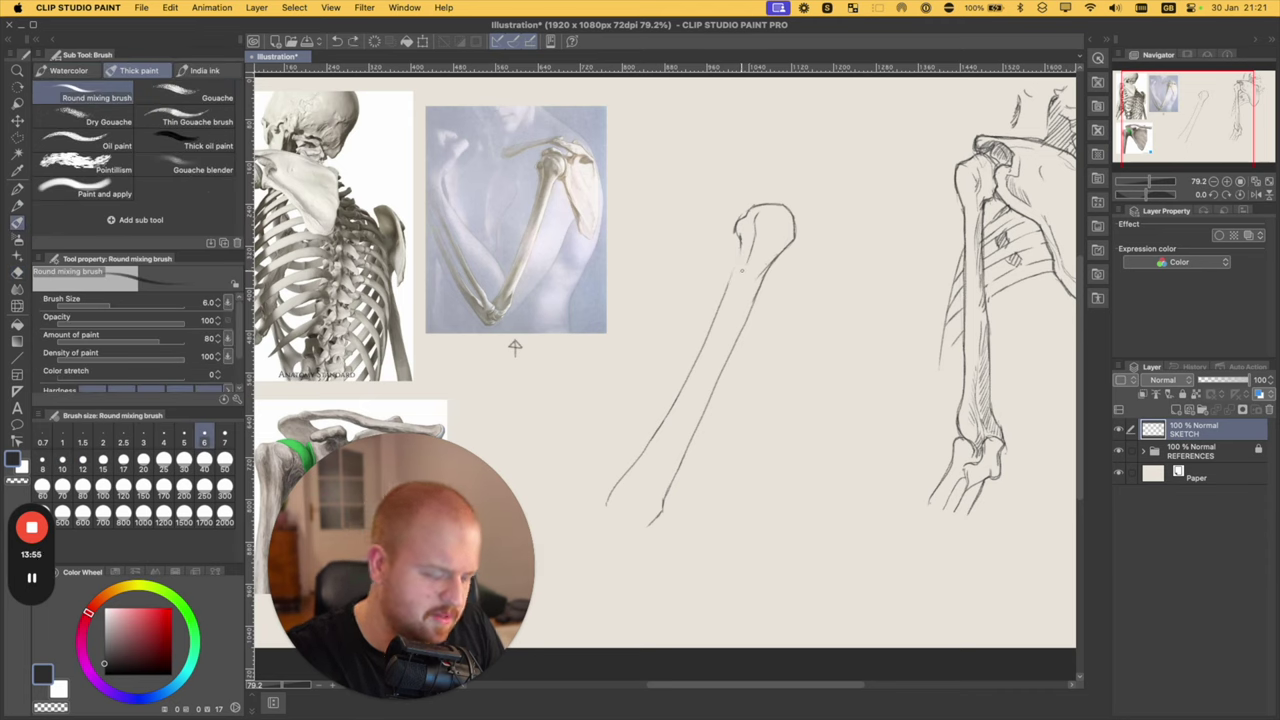
key("p")
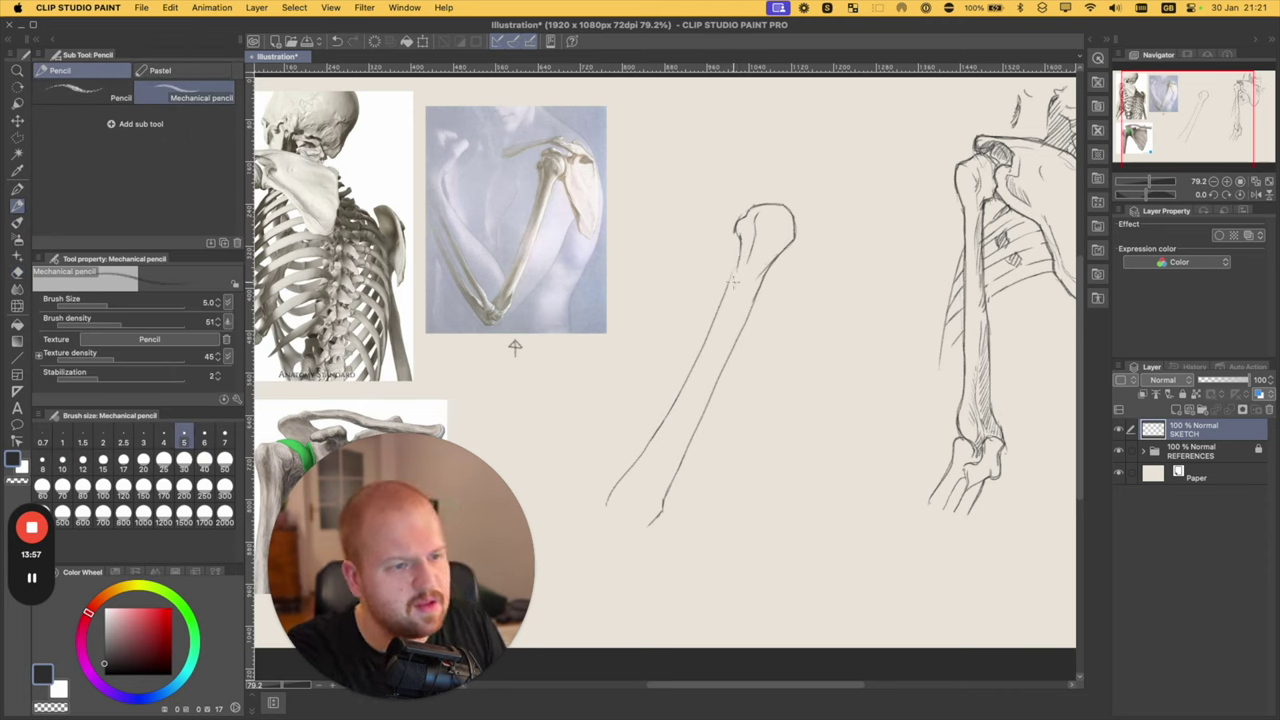
- Redraw the left shaft edge alongside the old line, from the neck down to the flare near the elbow end
left_click_drag(733, 277, 680, 406)
key("super+z")
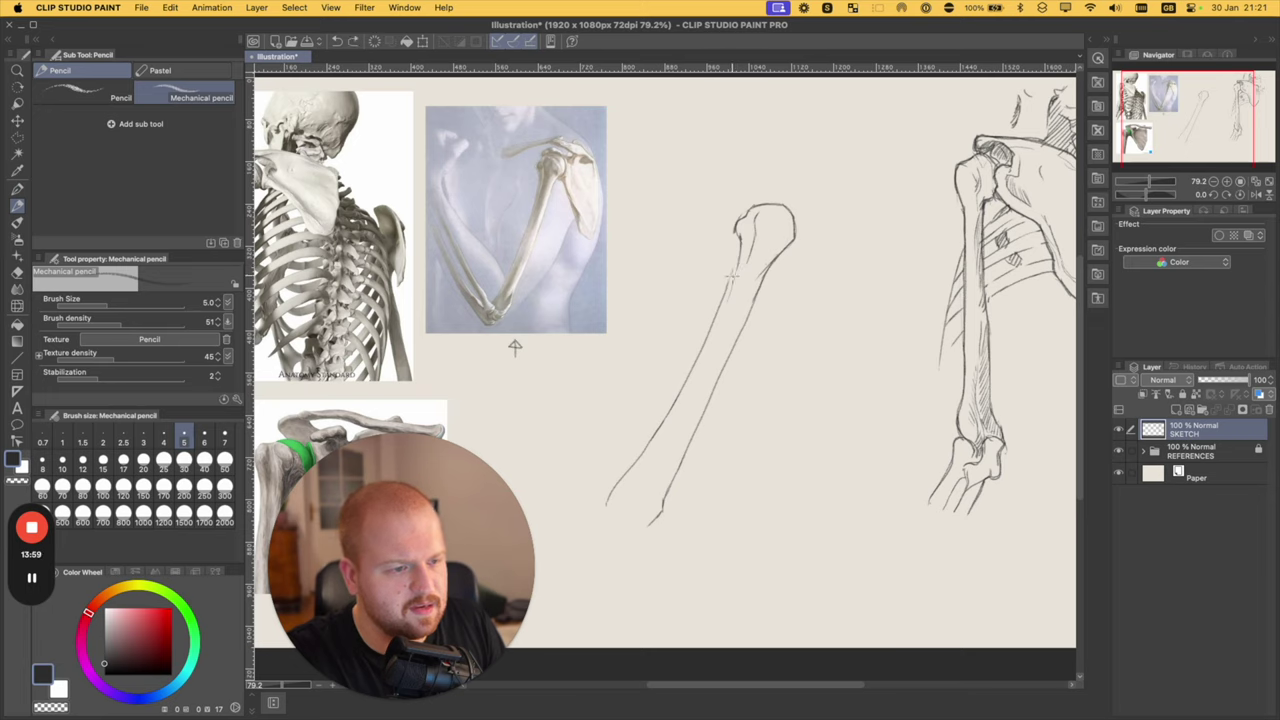
left_click_drag(738, 264, 684, 381)
key("super+z")
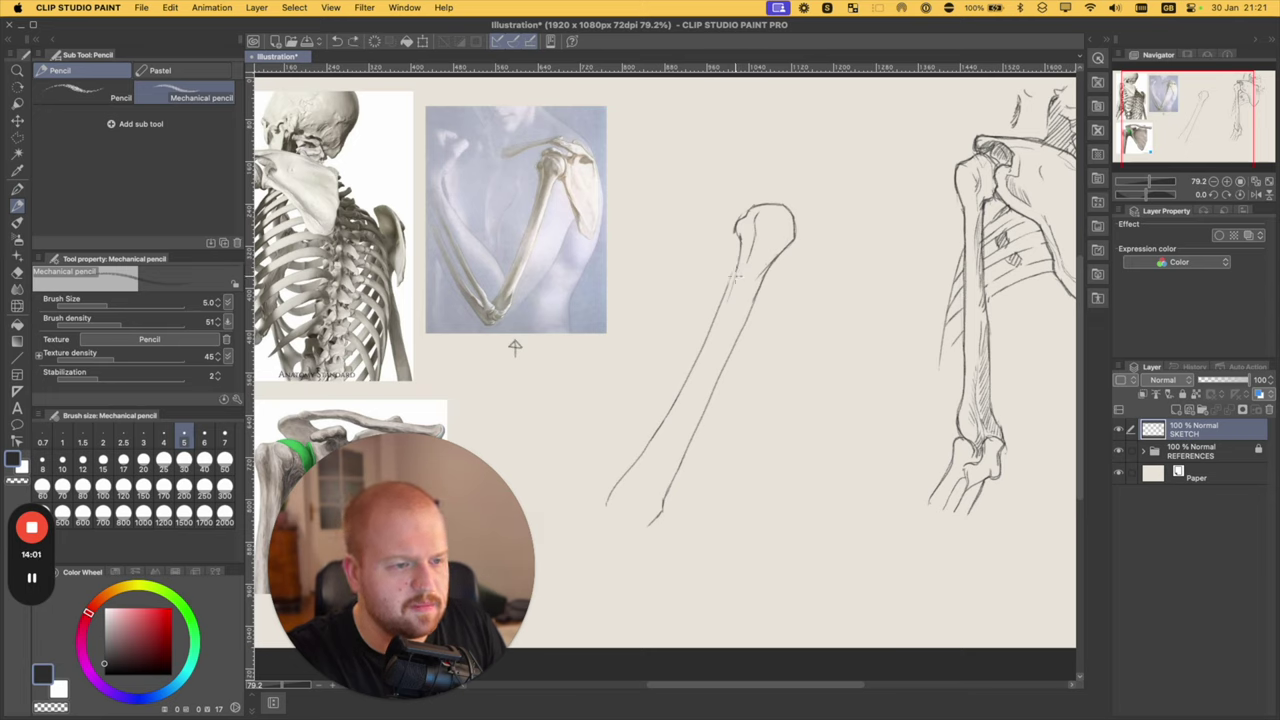
left_click_drag(738, 268, 692, 371)
key("super+z")
key("super+z")
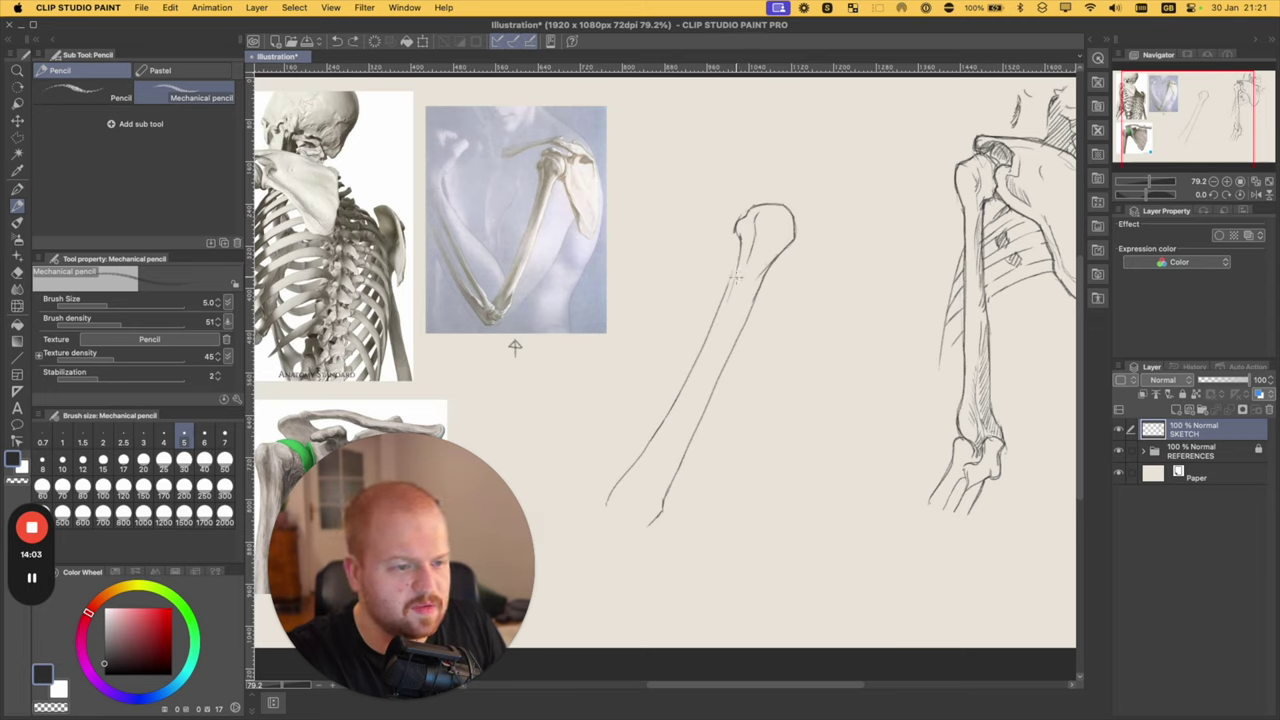
left_click_drag(730, 293, 676, 420)
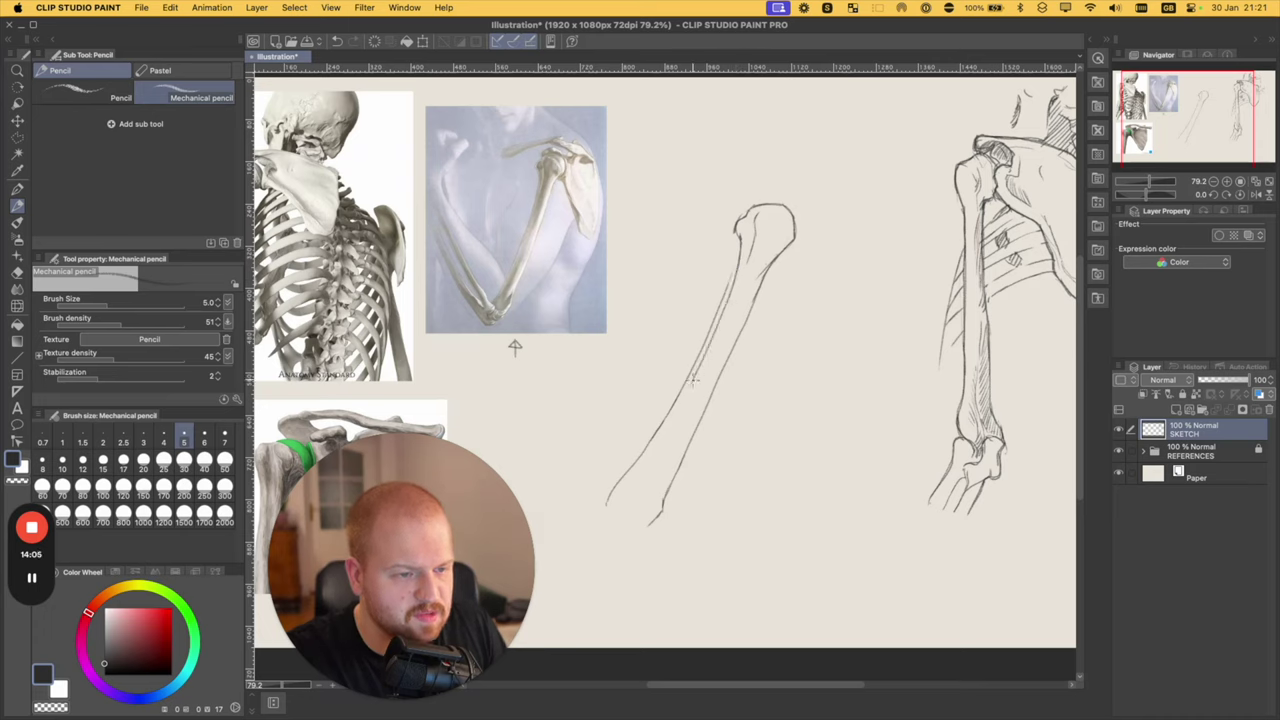
left_click_drag(696, 372, 650, 438)
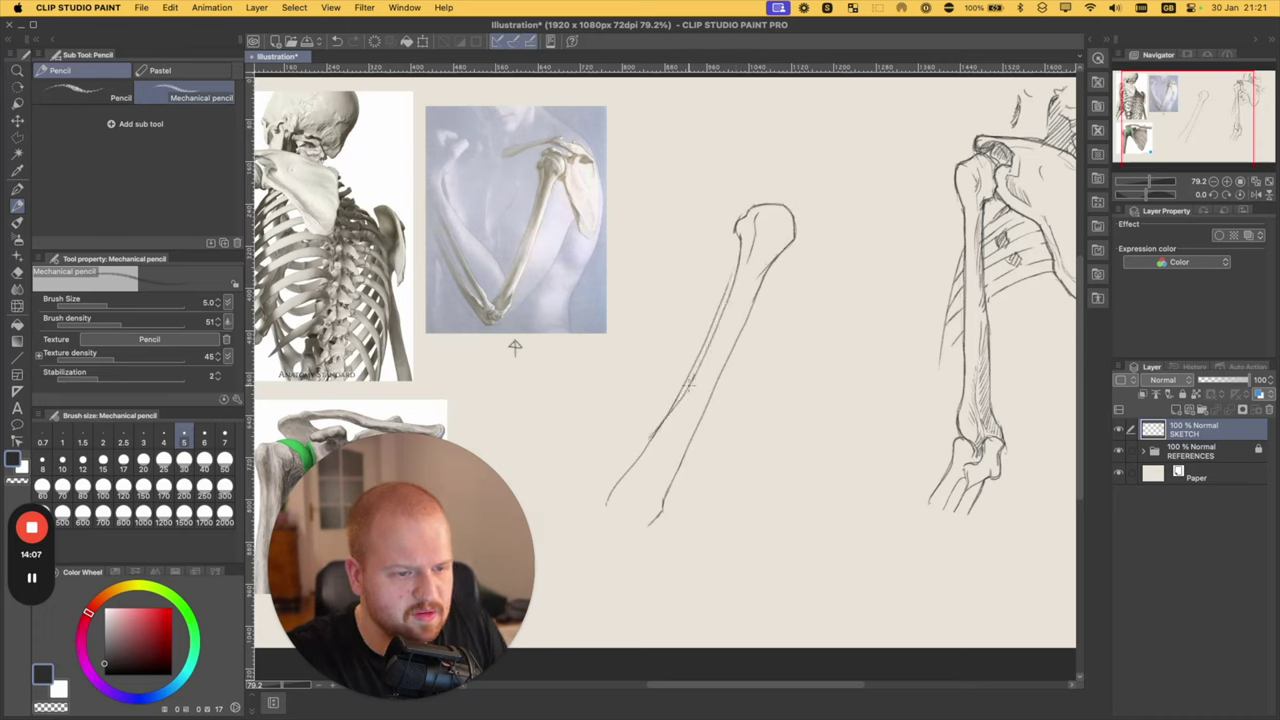
key("super+z")
left_click_drag(697, 370, 648, 444)
key("super+z")
left_click_drag(696, 374, 647, 450)
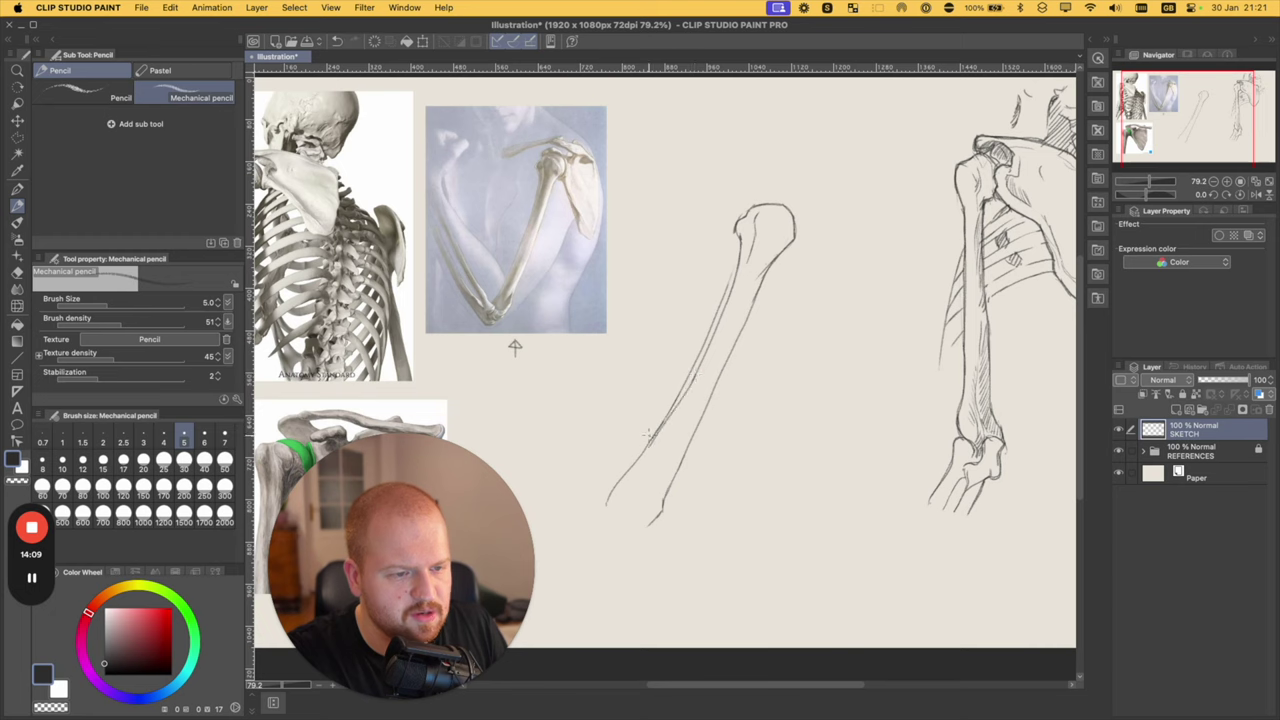
- Erase the old line running beside the redrawn left shaft edge with the soft eraser
key("e")
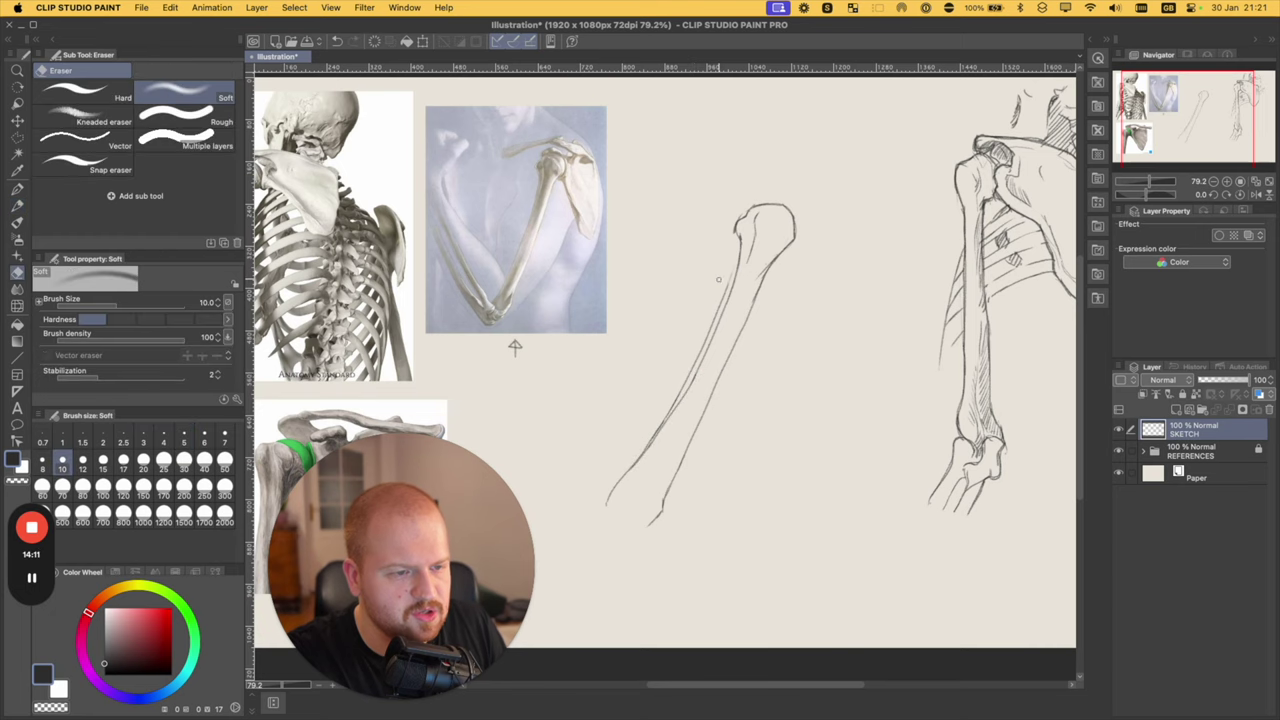
key("p")
key("p")
key("e")
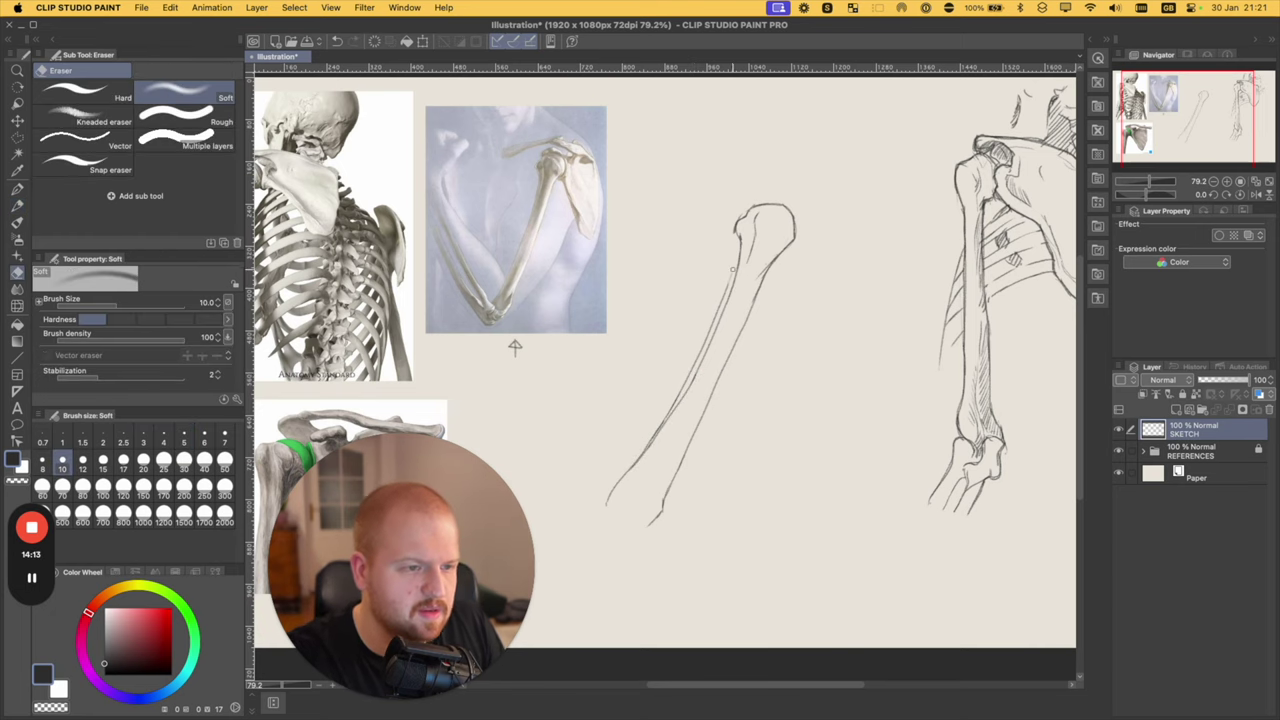
left_click_drag(733, 270, 648, 440)
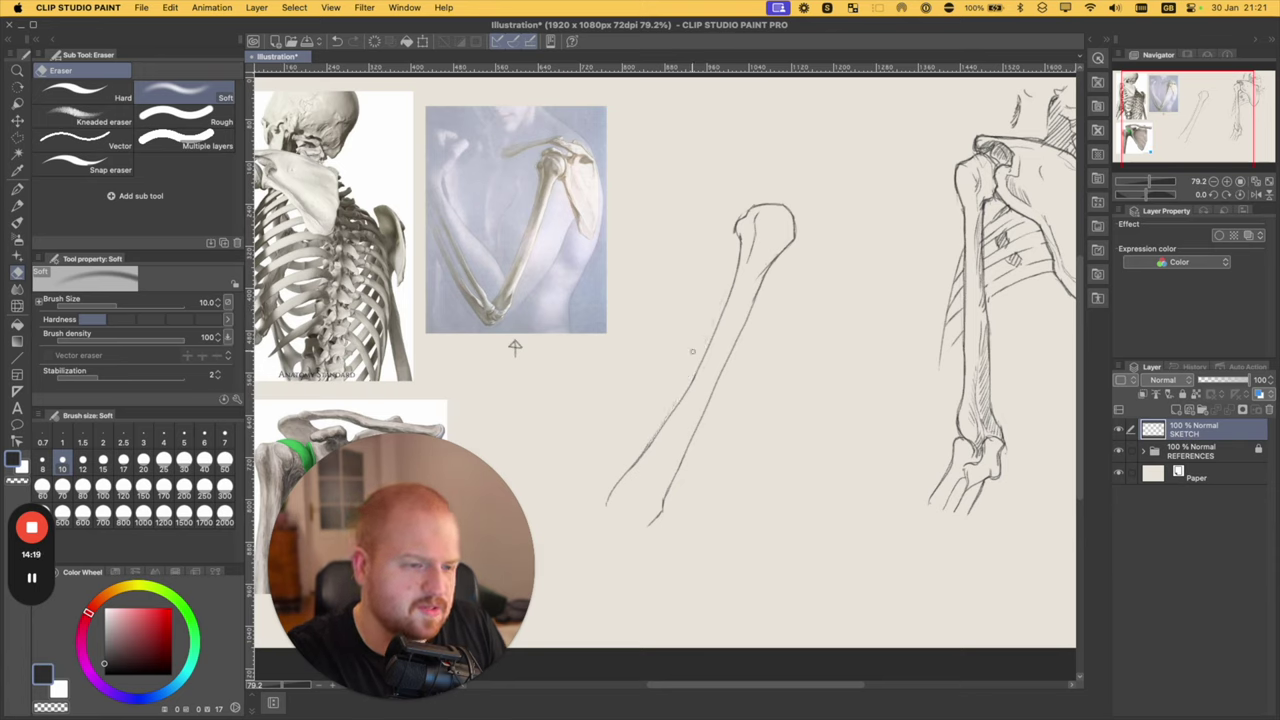
- Refine the top of the upper arm bone's head and pencil the shoulder blade's outer tip and ridge lines above it
key("p")
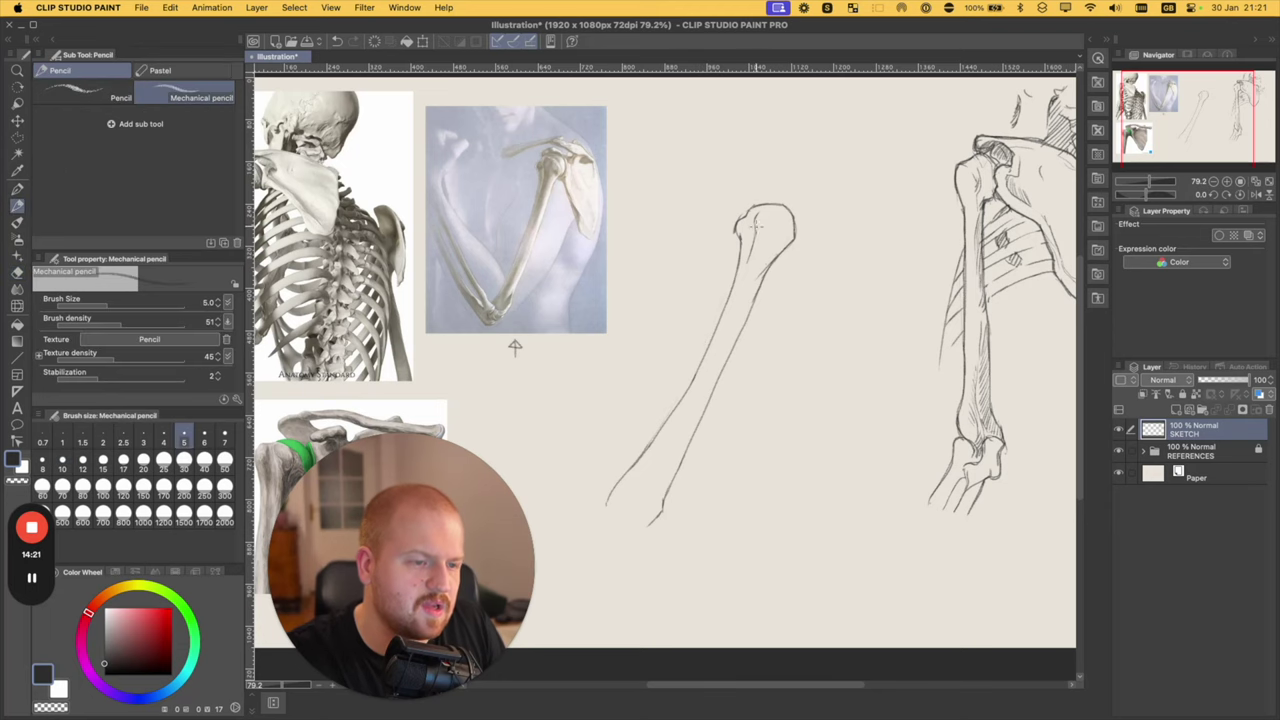
left_click_drag(769, 201, 751, 227)
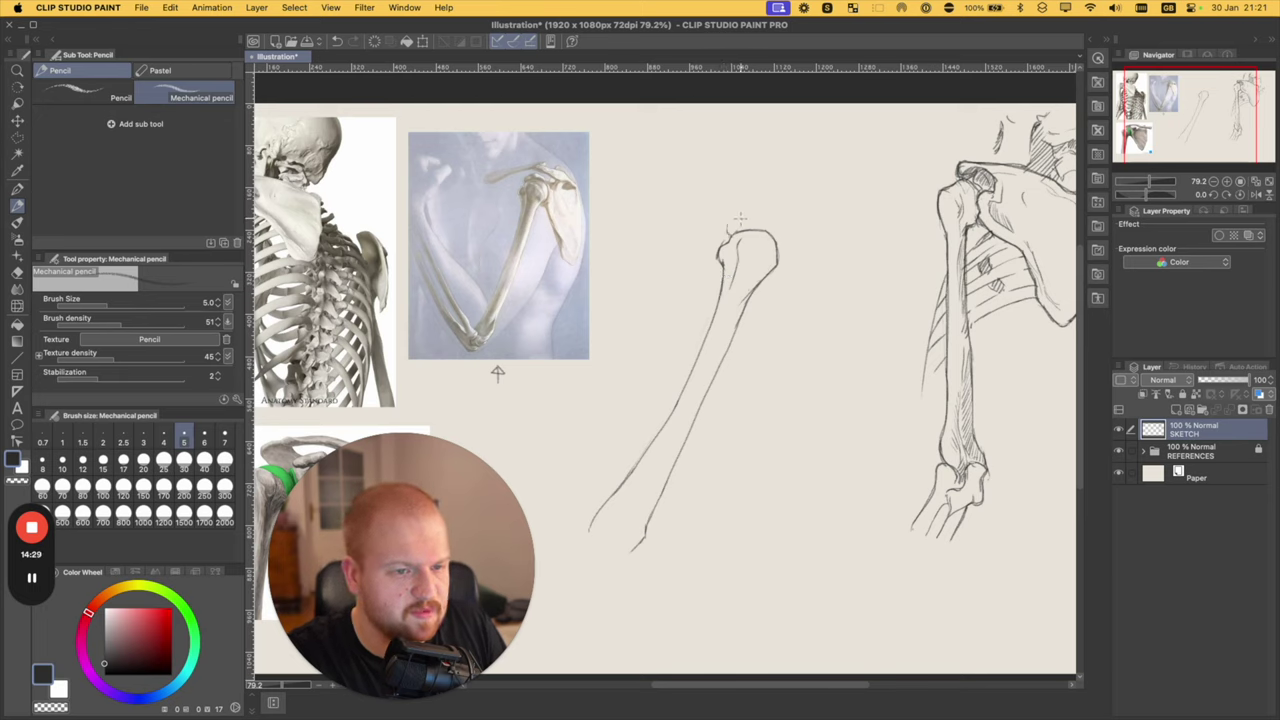
mouse_move(729, 220)
left_mouse_down()
mouse_move(756, 209)
mouse_move(783, 226)
left_mouse_up()
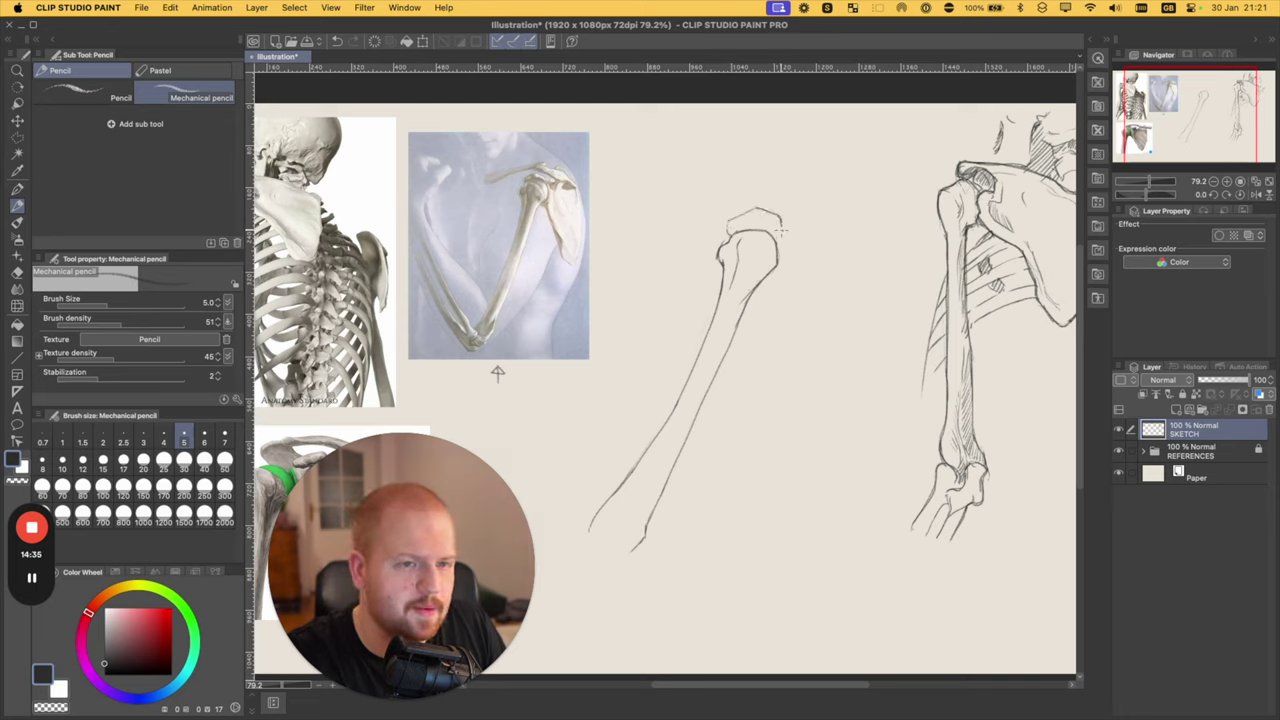
mouse_move(782, 221)
left_mouse_down()
mouse_move(796, 221)
mouse_move(768, 203)
left_mouse_up()
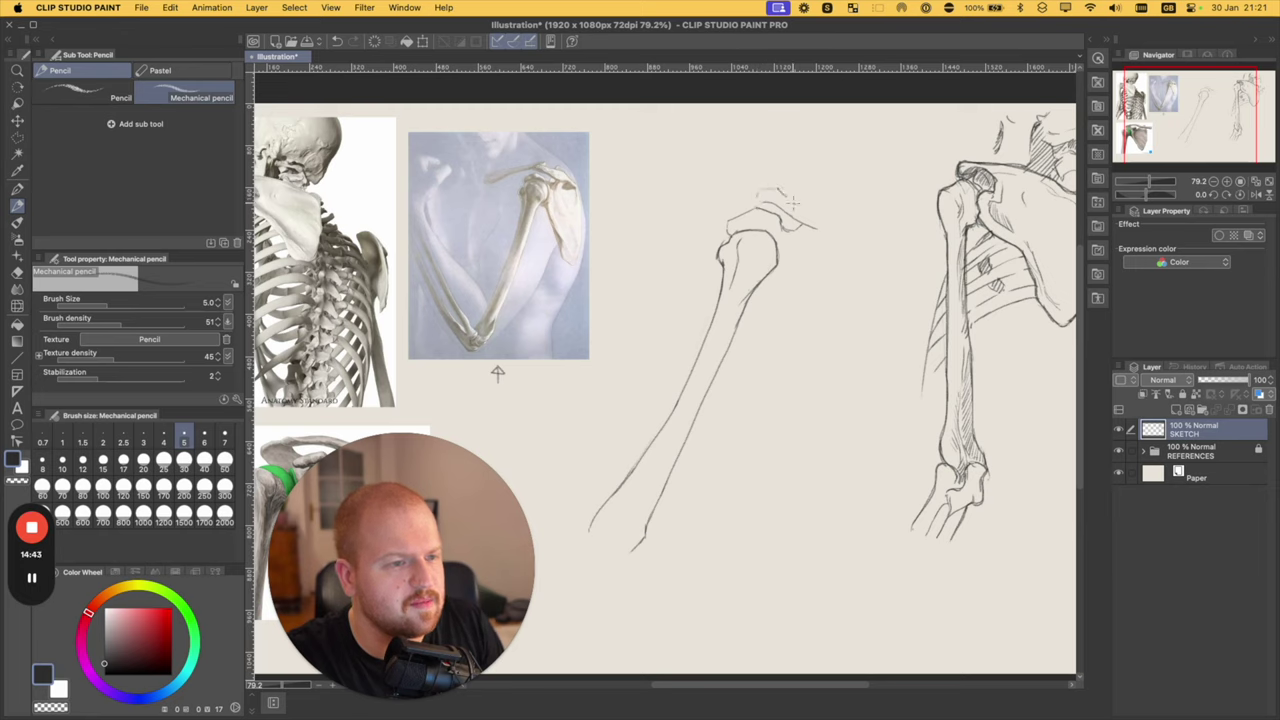
left_click_drag(788, 197, 829, 215)
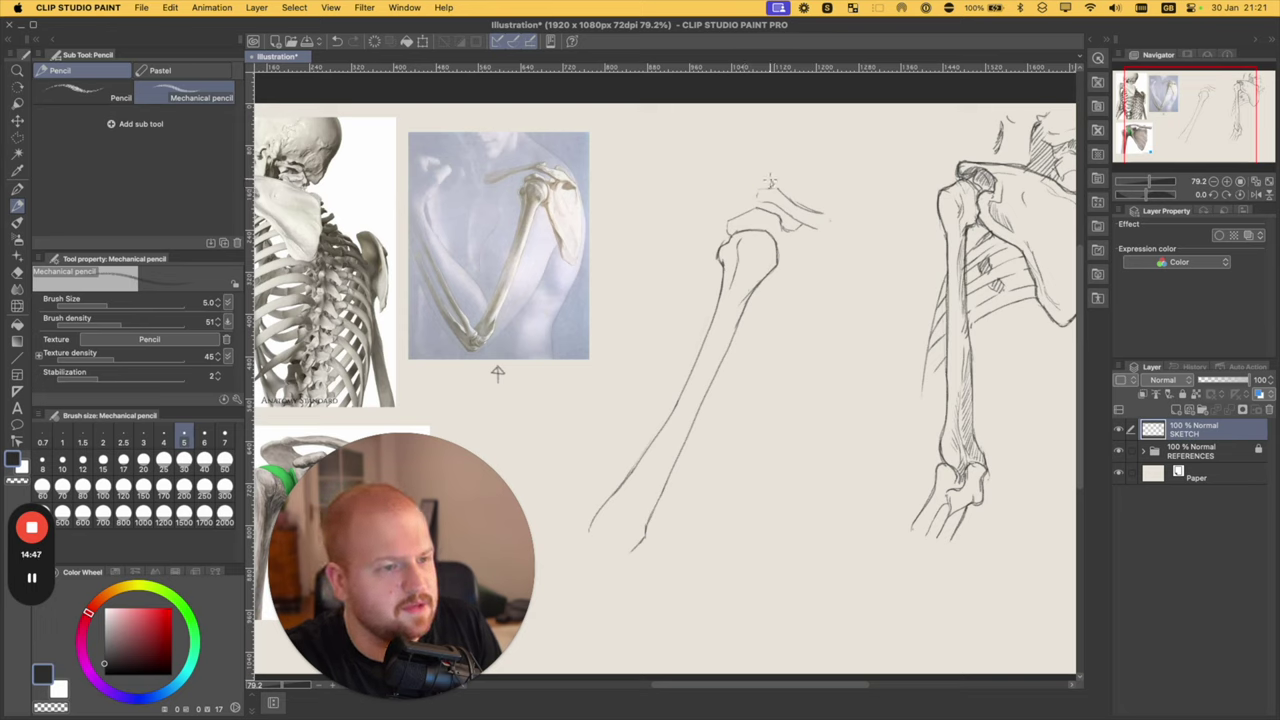
mouse_move(752, 182)
left_mouse_down()
mouse_move(688, 197)
mouse_move(738, 188)
mouse_move(673, 210)
mouse_move(673, 230)
mouse_move(706, 214)
left_mouse_up()
key("super+z")
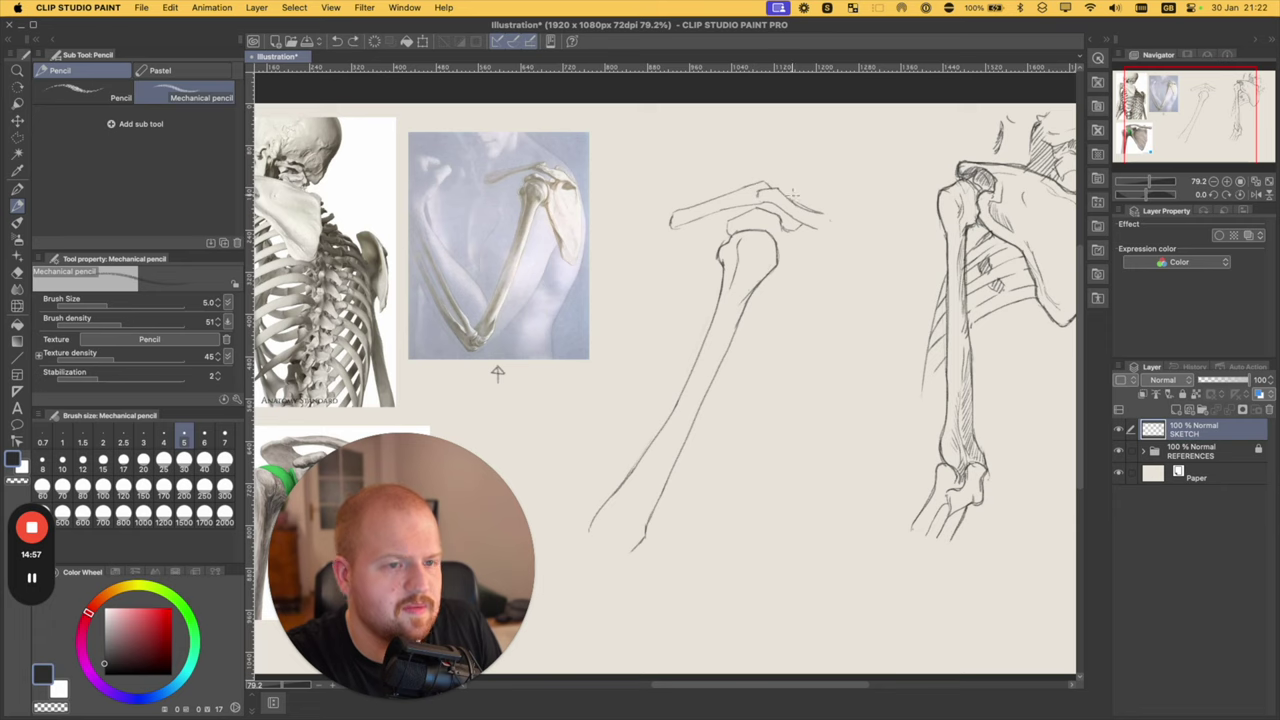
left_click_drag(497, 373, 444, 375)
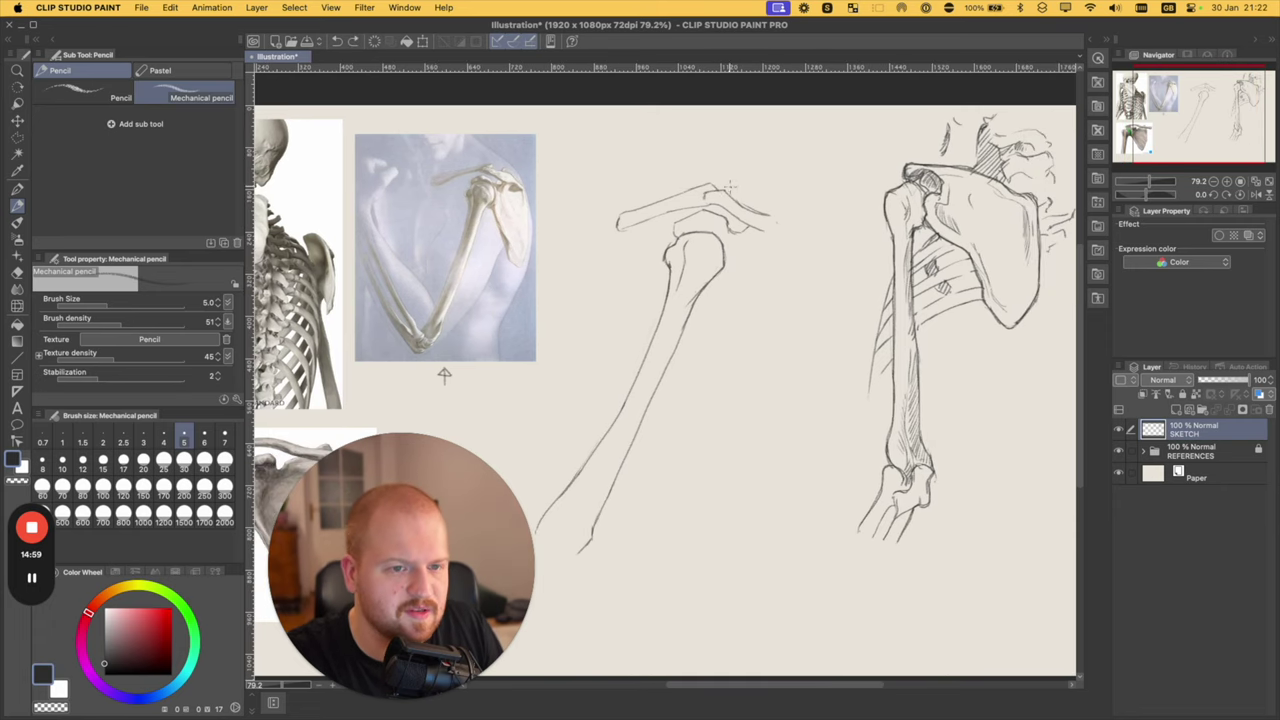
key("super+z")
key("super+z")
key("super+z")
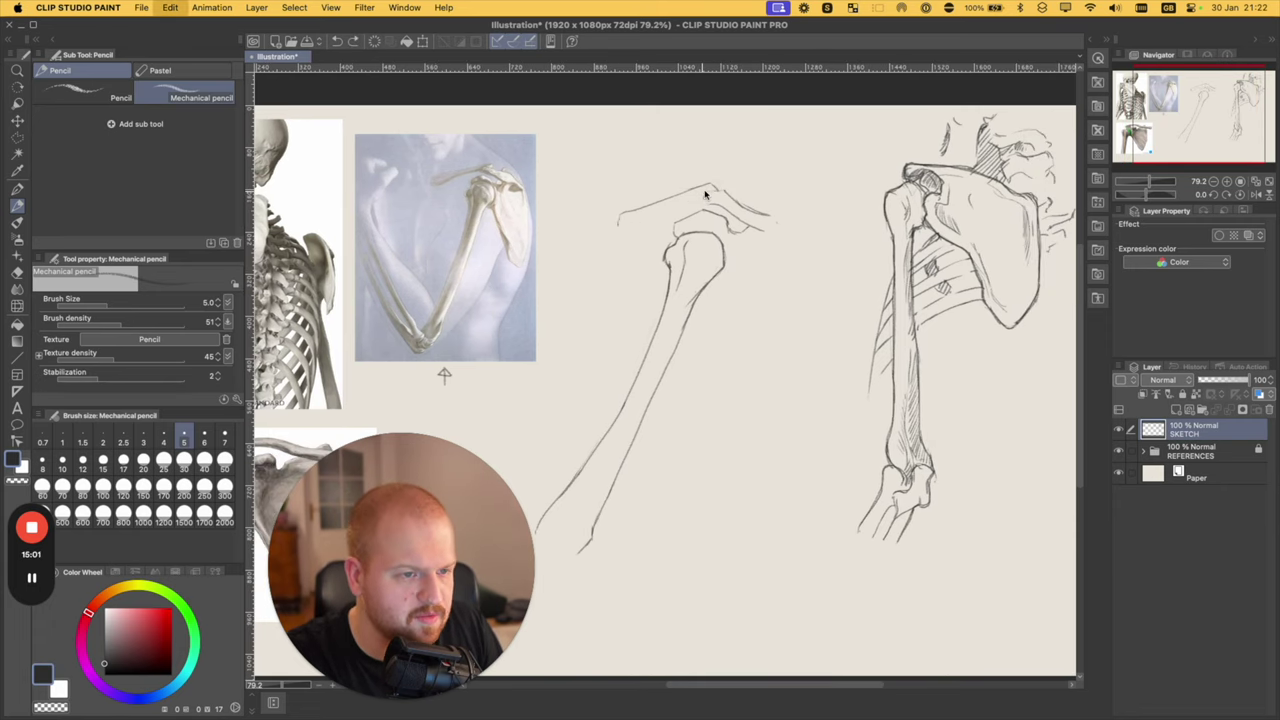
key("super+z")
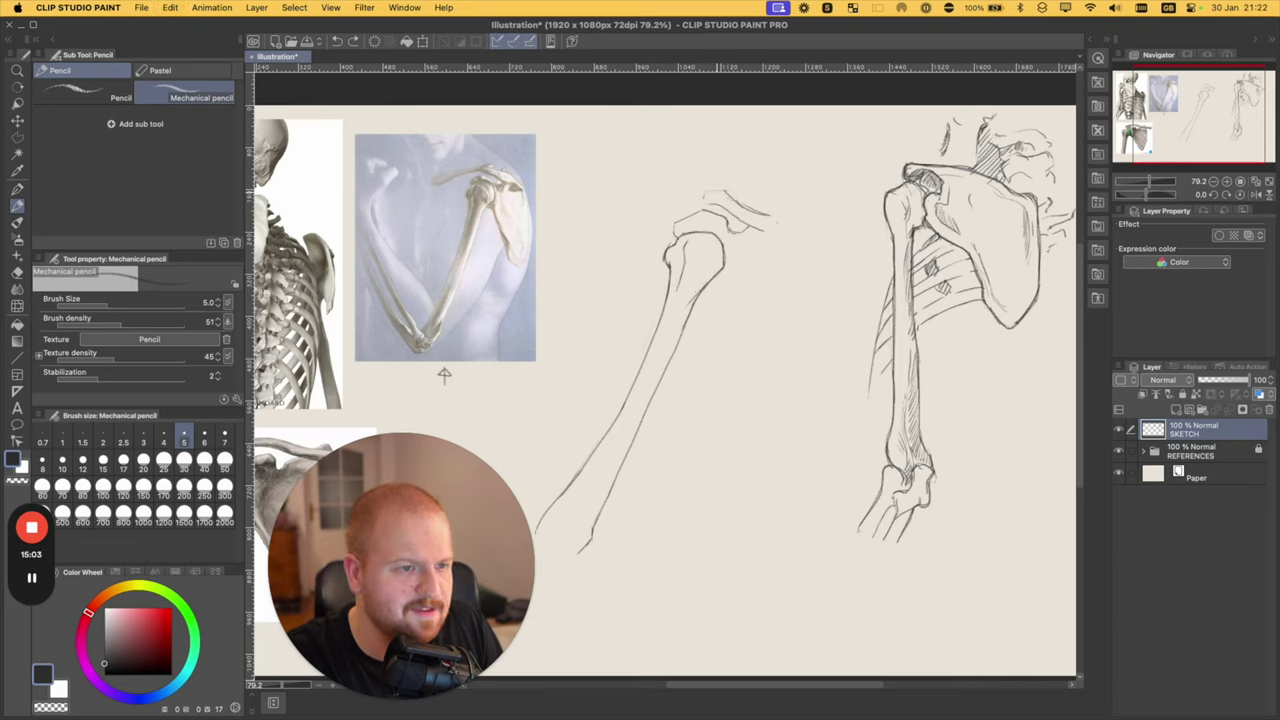
key("super+z")
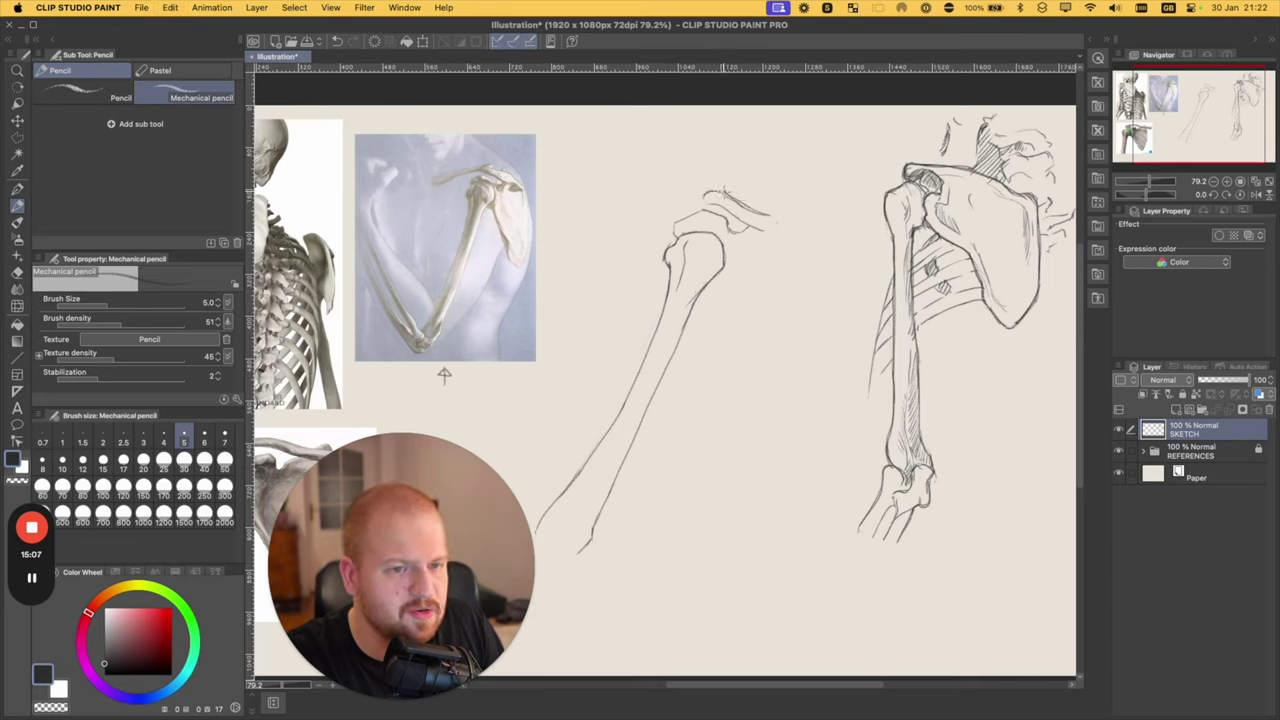
key("super+z")
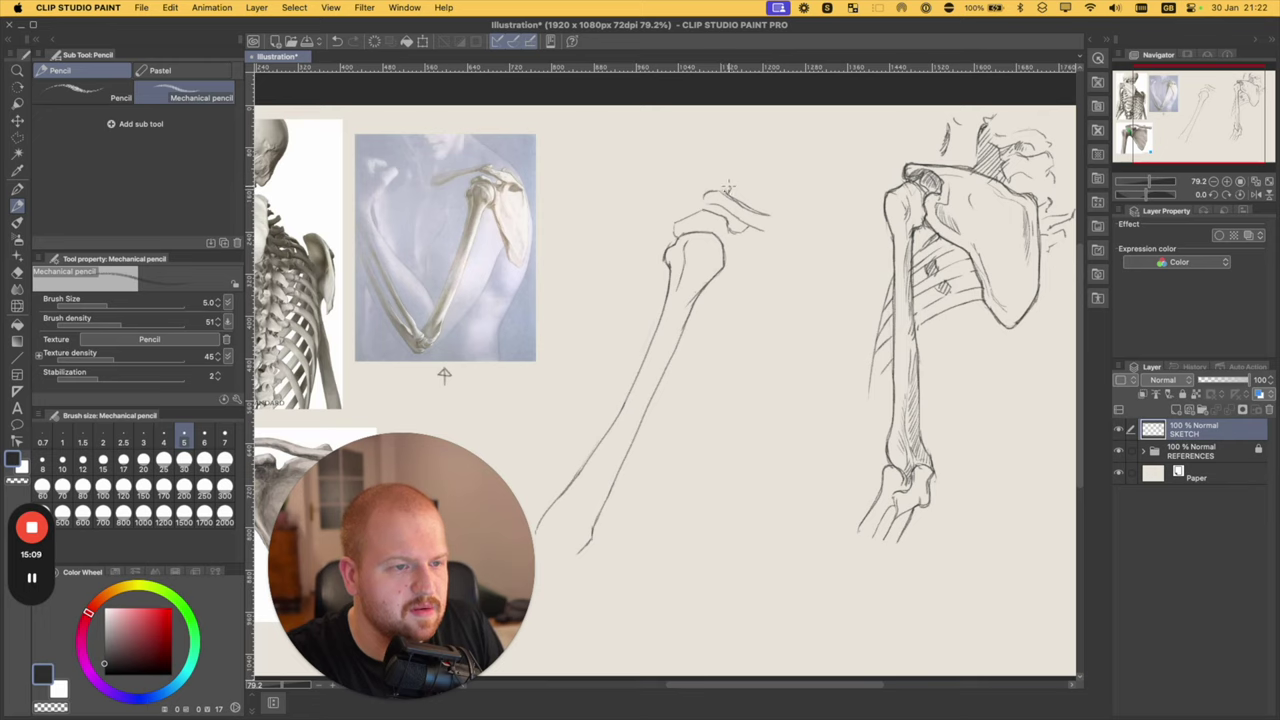
- Draw the collarbone's upper edge from the shoulder tip leftward, ending in a small rounded inner end
left_click_drag(712, 184, 622, 204)
key("super+z")
key("super+z")
left_click_drag(692, 186, 631, 202)
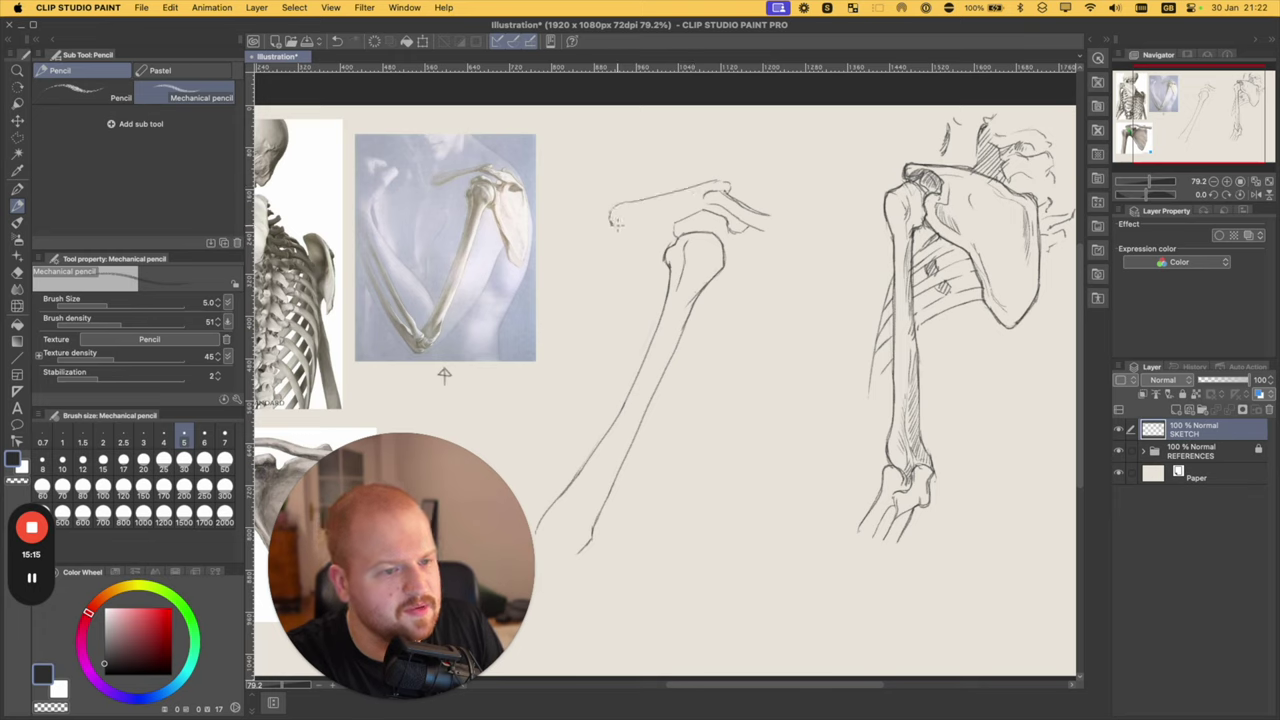
- Draw the collarbone's lower edge from its rounded inner end to the shoulder tip, redoing the stroke until it fits
left_click_drag(616, 224, 710, 200)
key("super+z")
left_click_drag(616, 224, 703, 206)
key("super+z")
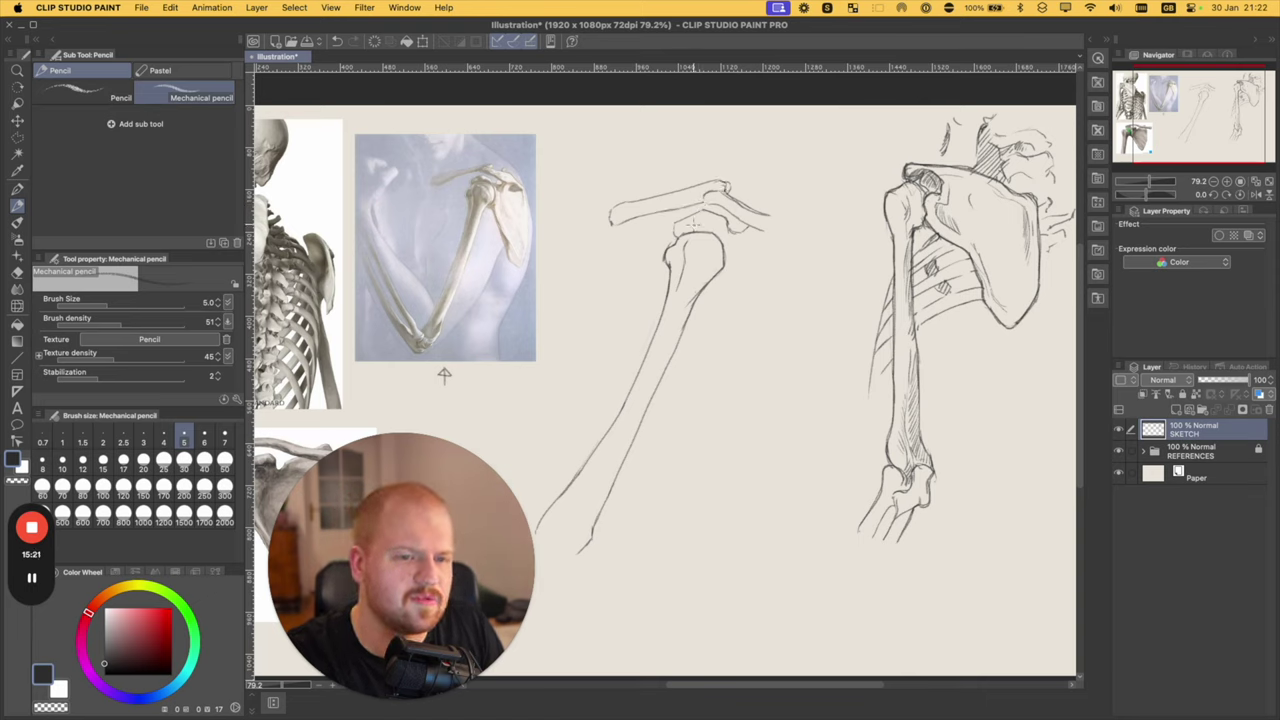
key("super+z")
key("super+z")
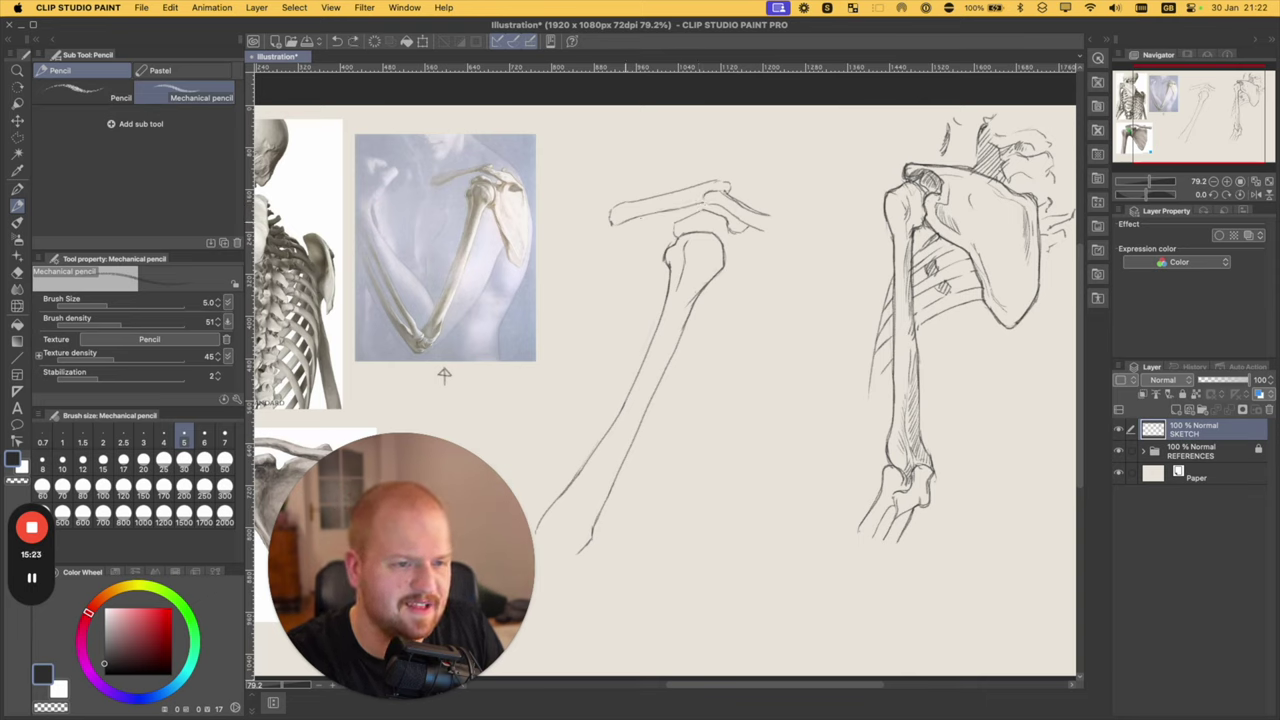
key("super+z")
key("super+z")
left_click_drag(622, 225, 704, 195)
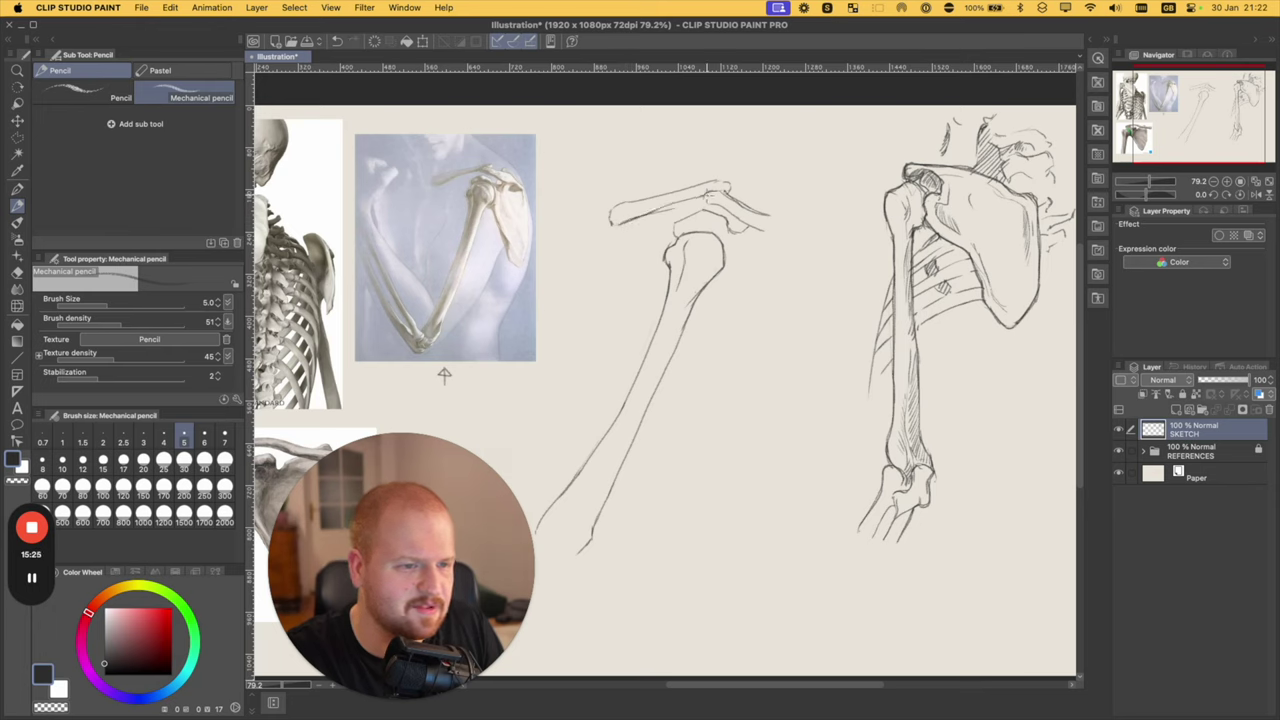
key("e")
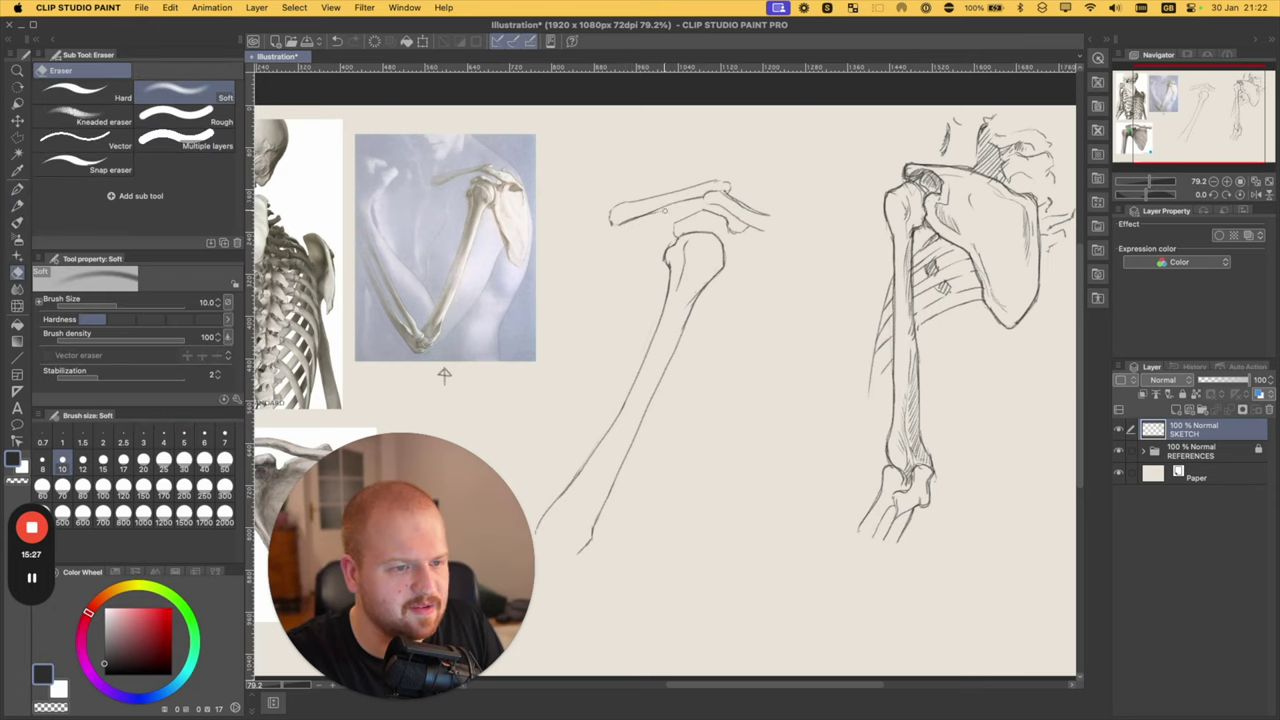
key("p")
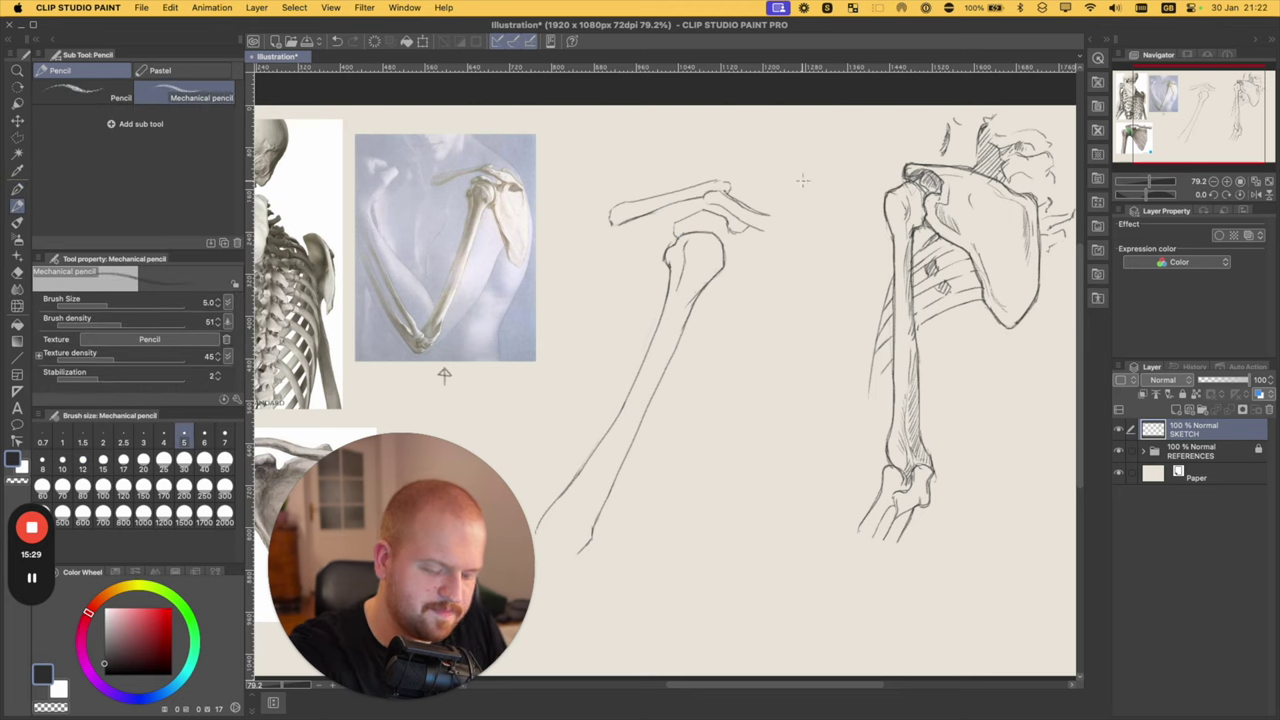
- Erase the surplus ridge lines beside the shoulder tip and redraw the shoulder blade's upper ridge extending away from the collarbone
left_click_drag(760, 207, 739, 211)
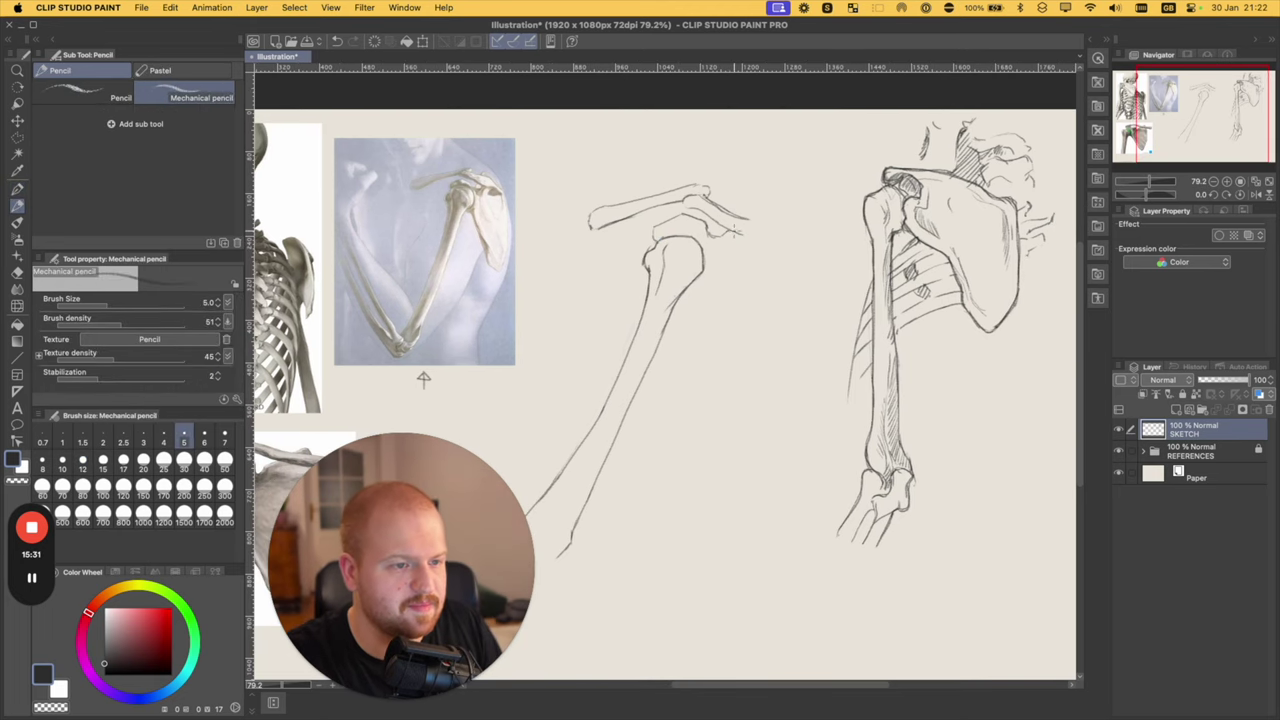
key("e")
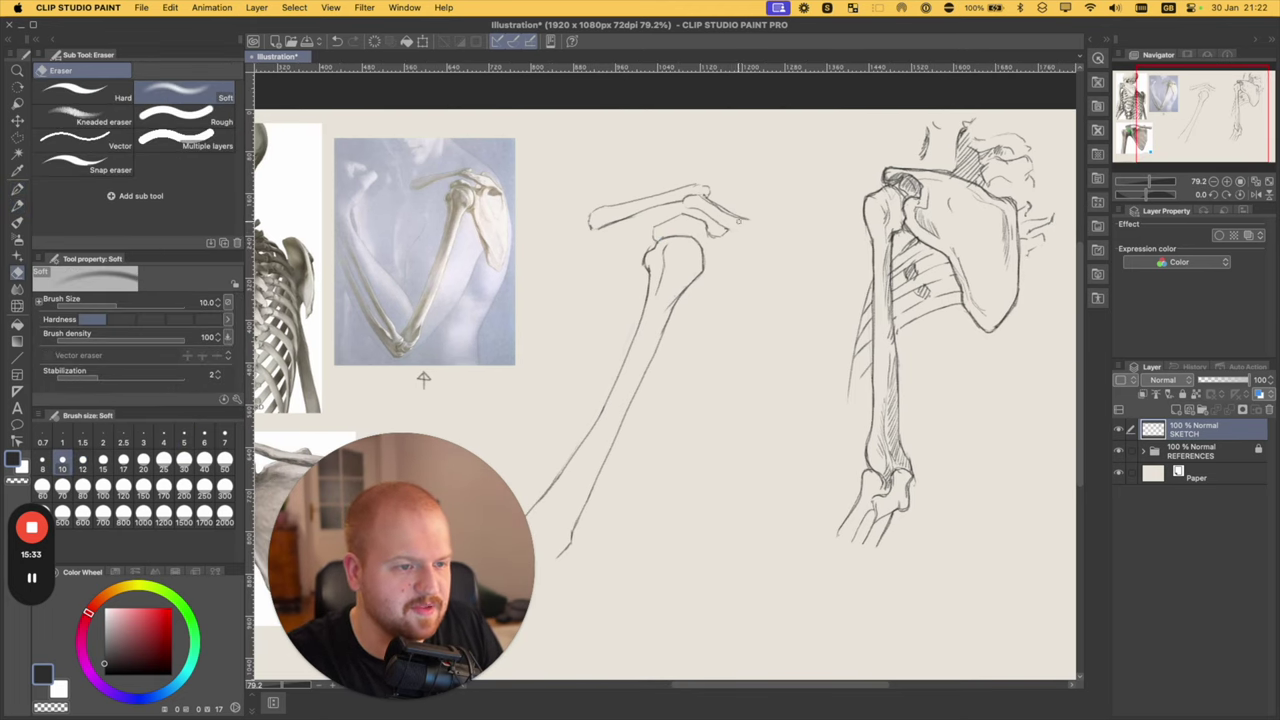
key("p")
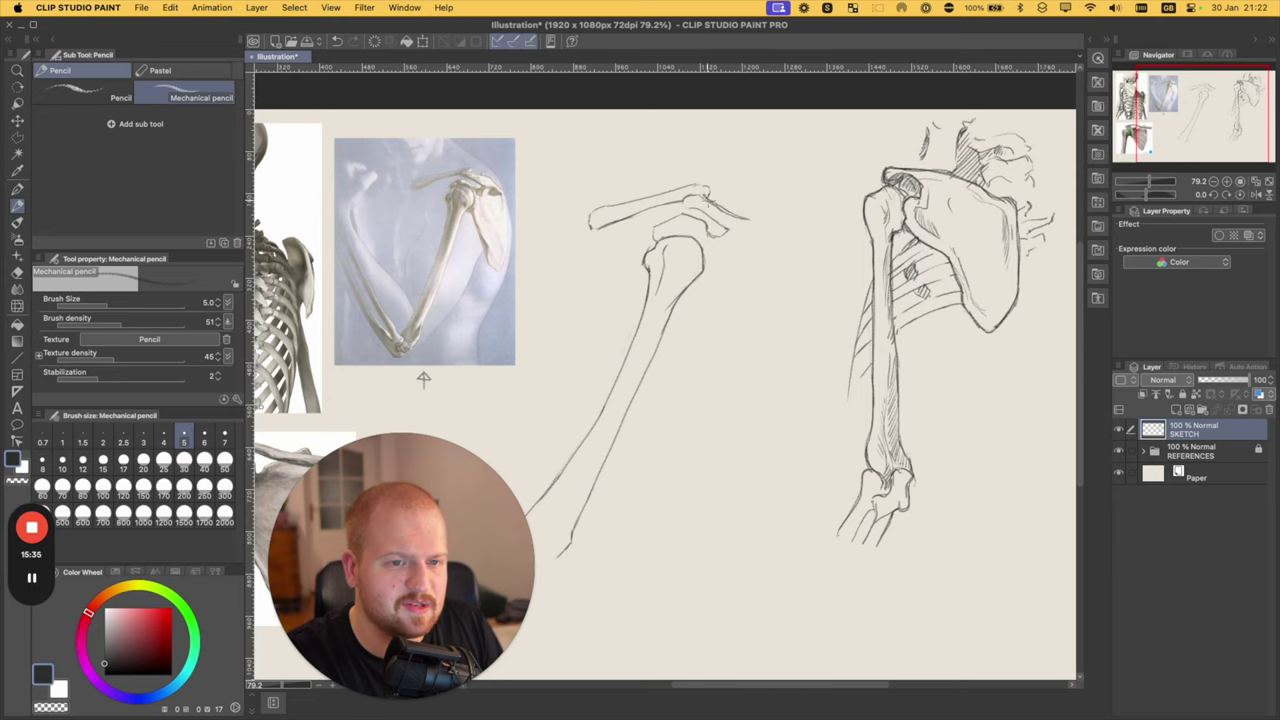
left_click_drag(714, 207, 772, 216)
key("e")
key("p")
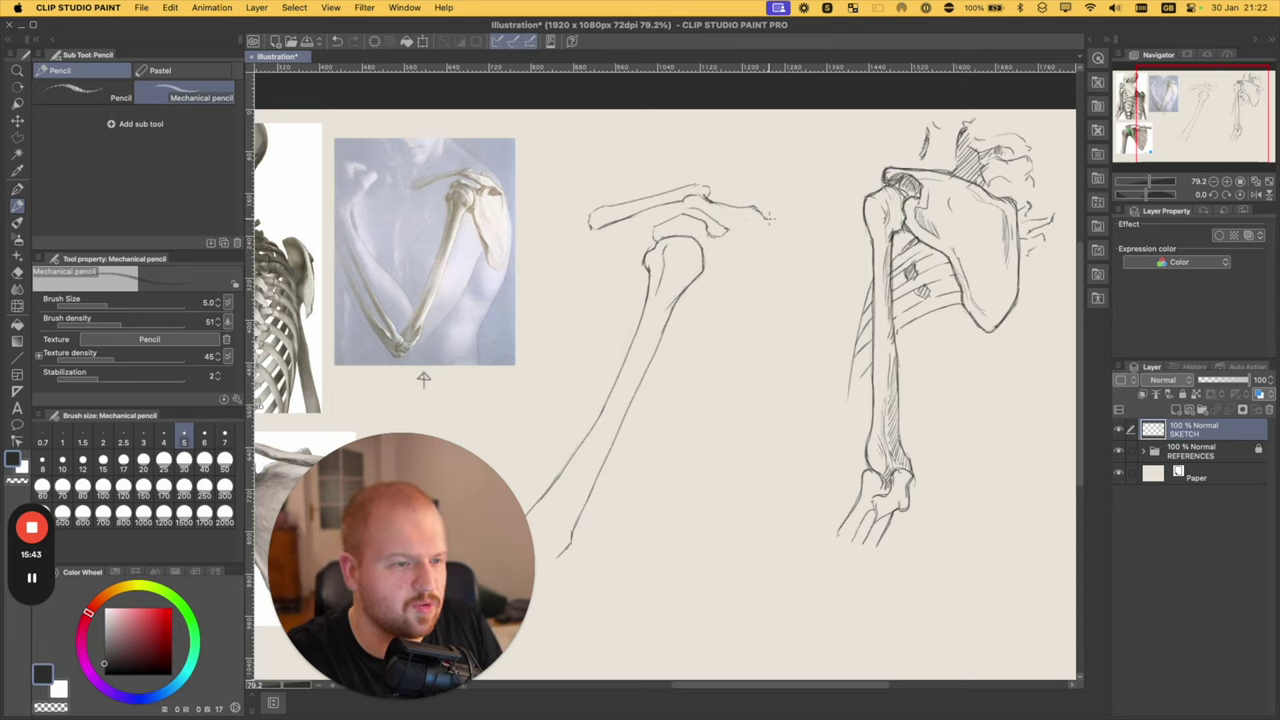
- Outline the shoulder blade's body with its inner border, pointed lower corner and outer border running up behind the upper arm bone
mouse_move(769, 221)
left_mouse_down()
mouse_move(787, 236)
mouse_move(786, 287)
left_mouse_up()
scroll(740, 270, "down", 2)
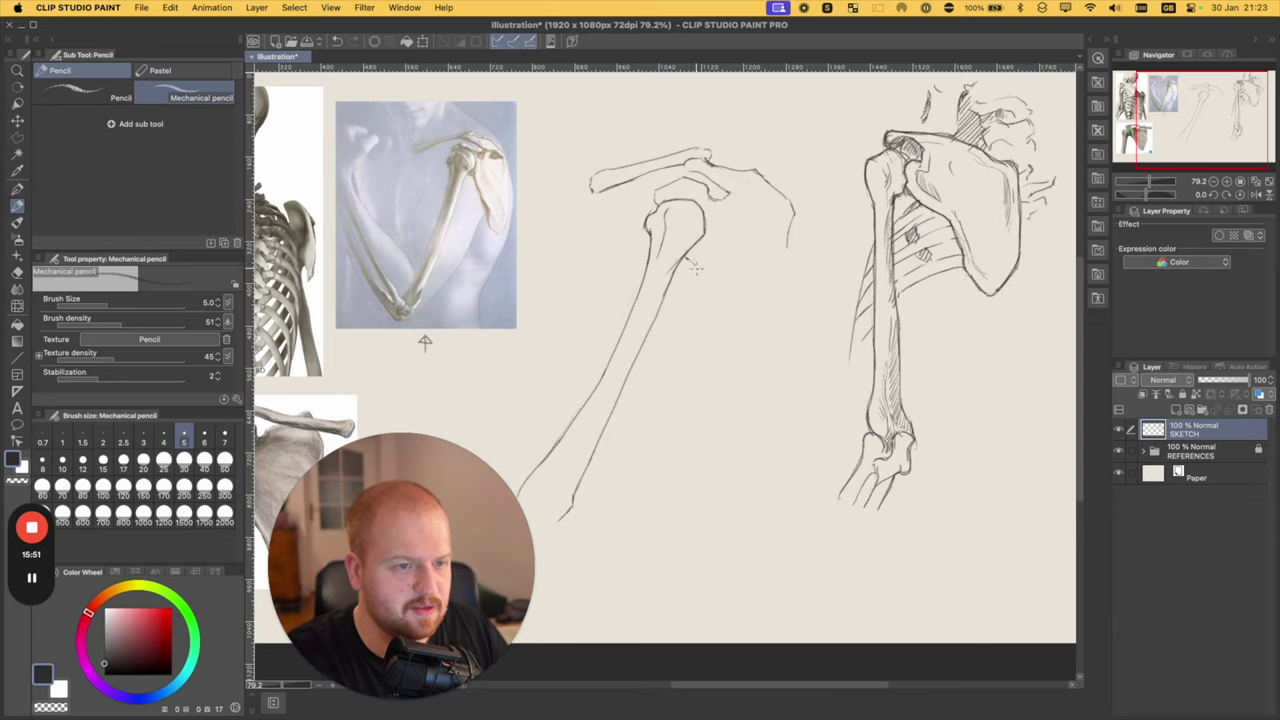
left_click_drag(705, 310, 742, 412)
mouse_move(786, 258)
left_mouse_down()
mouse_move(787, 361)
mouse_move(784, 348)
mouse_move(767, 412)
mouse_move(739, 412)
mouse_move(771, 409)
left_mouse_up()
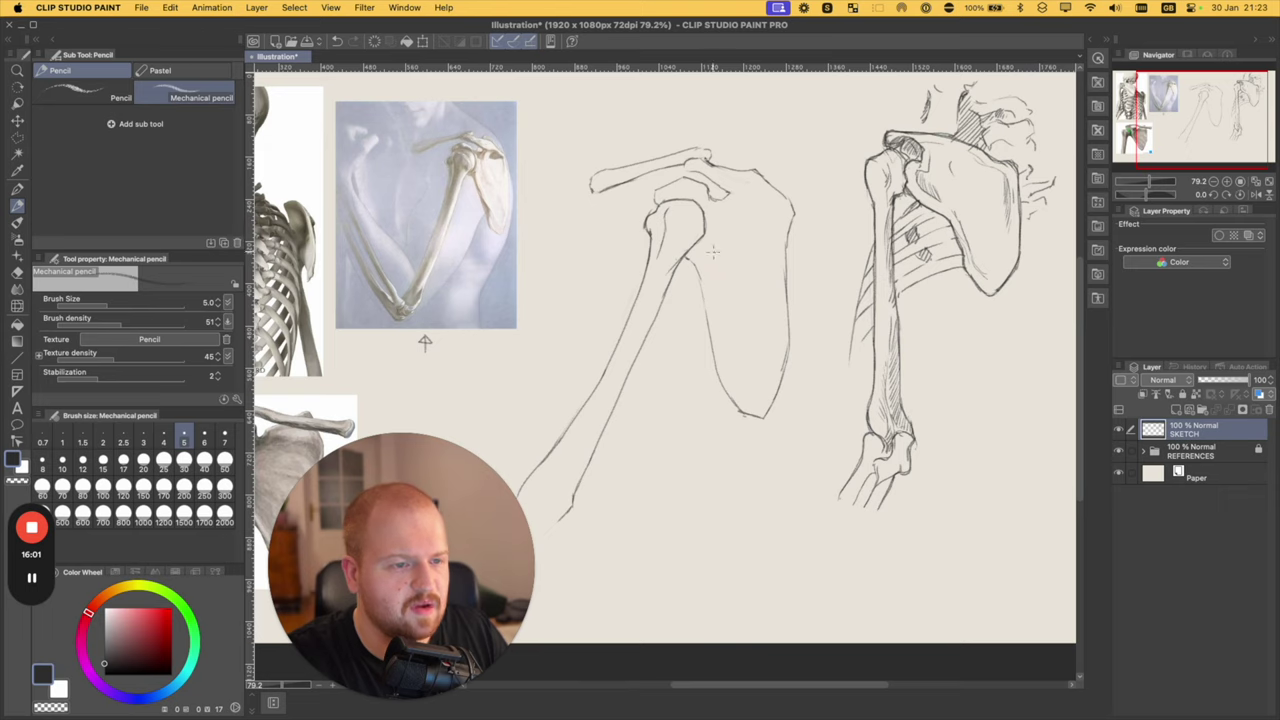
- Add the socket edge beside the bone's head, a second line along the blade's outer border and a small triangle at the ridge's inner end
mouse_move(700, 249)
left_mouse_down()
mouse_move(709, 202)
mouse_move(700, 258)
left_mouse_up()
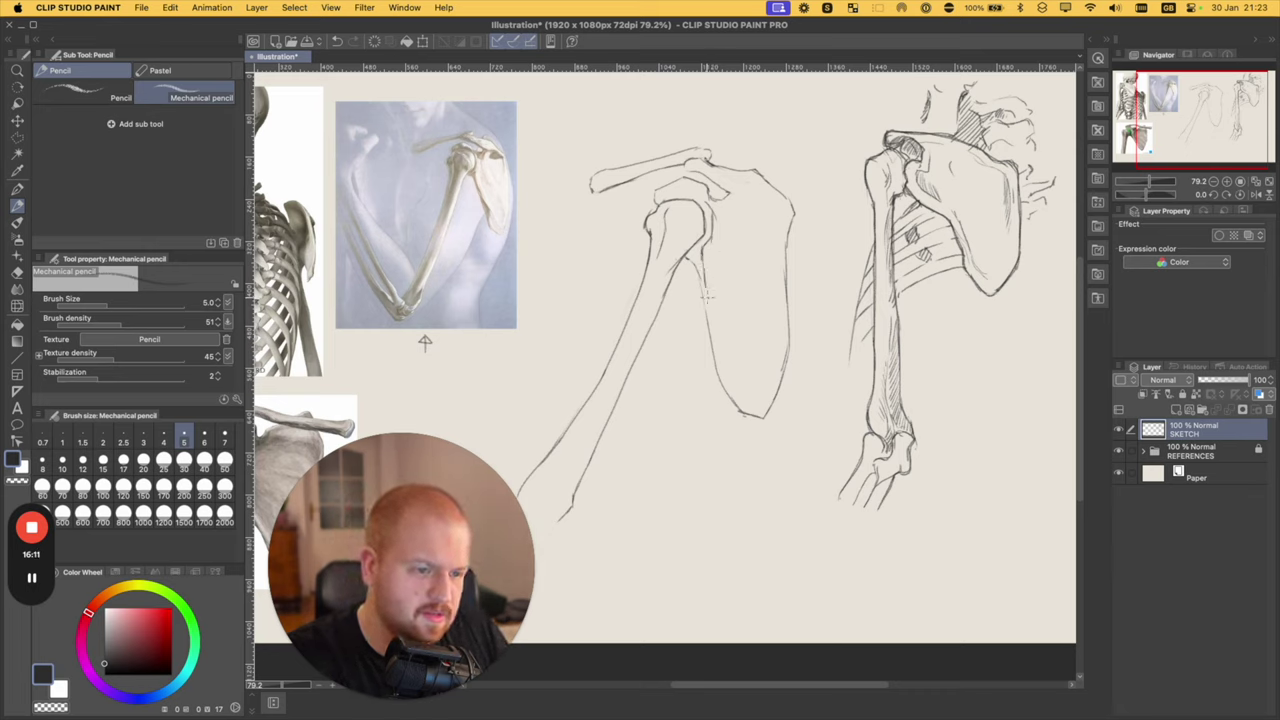
left_click_drag(704, 279, 748, 407)
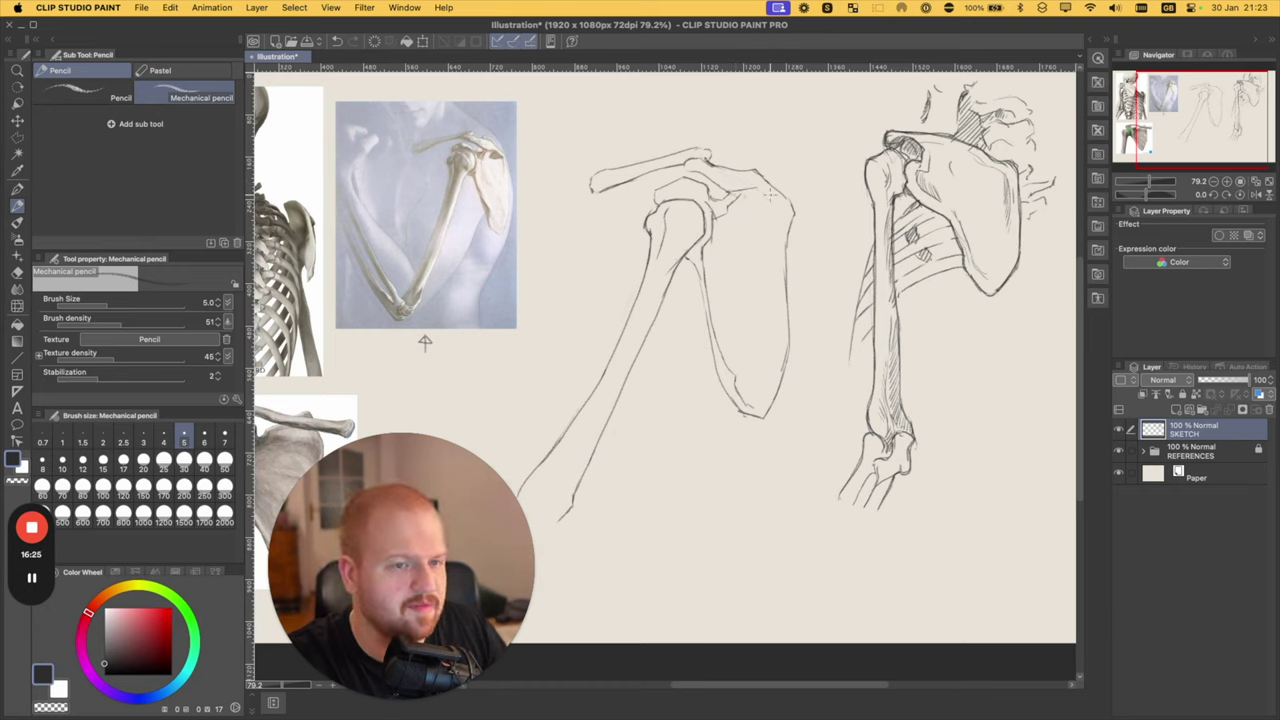
mouse_move(763, 187)
left_mouse_down()
mouse_move(787, 204)
mouse_move(763, 209)
left_mouse_up()
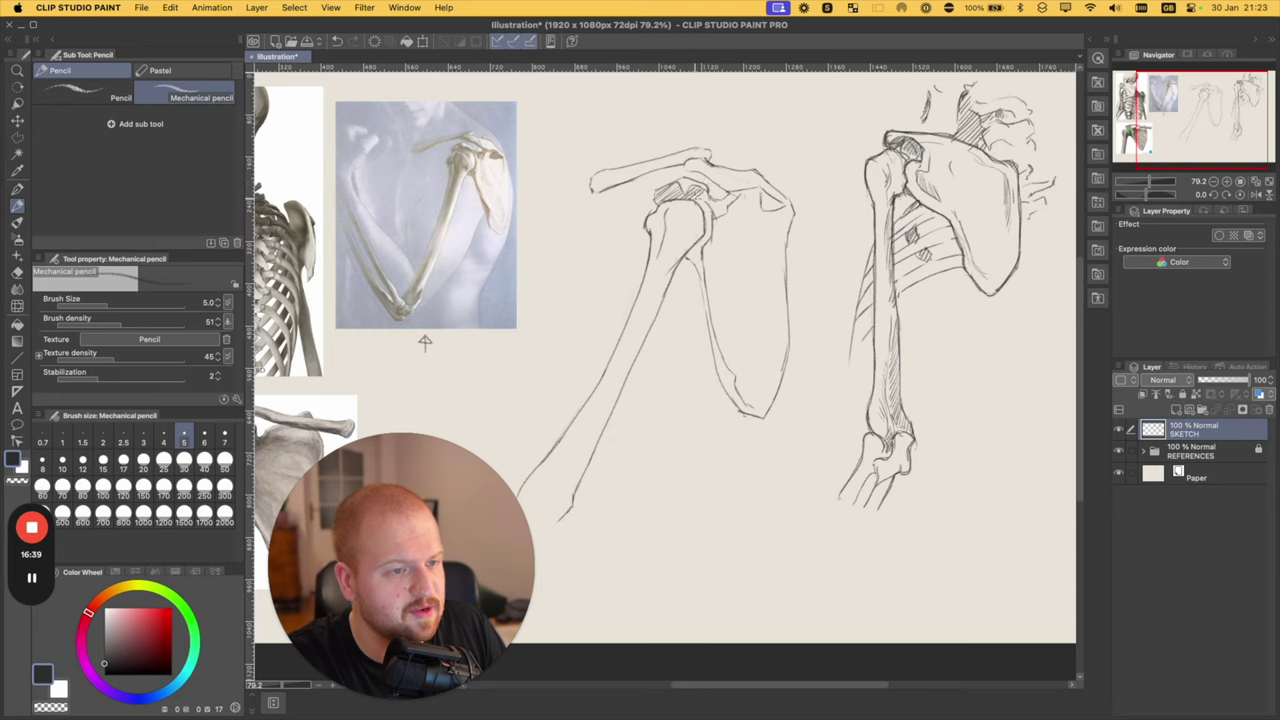
- Hatch the shadow around the shoulder socket and down the shoulder blade's outer border to its lower corner
left_click_drag(711, 195, 702, 208)
left_click_drag(717, 196, 704, 214)
mouse_move(720, 203)
left_mouse_down()
mouse_move(706, 222)
mouse_move(715, 217)
left_mouse_up()
left_click_drag(743, 195, 691, 251)
left_click_drag(714, 232, 693, 254)
mouse_move(700, 250)
left_mouse_down()
mouse_move(687, 260)
mouse_move(698, 276)
left_mouse_up()
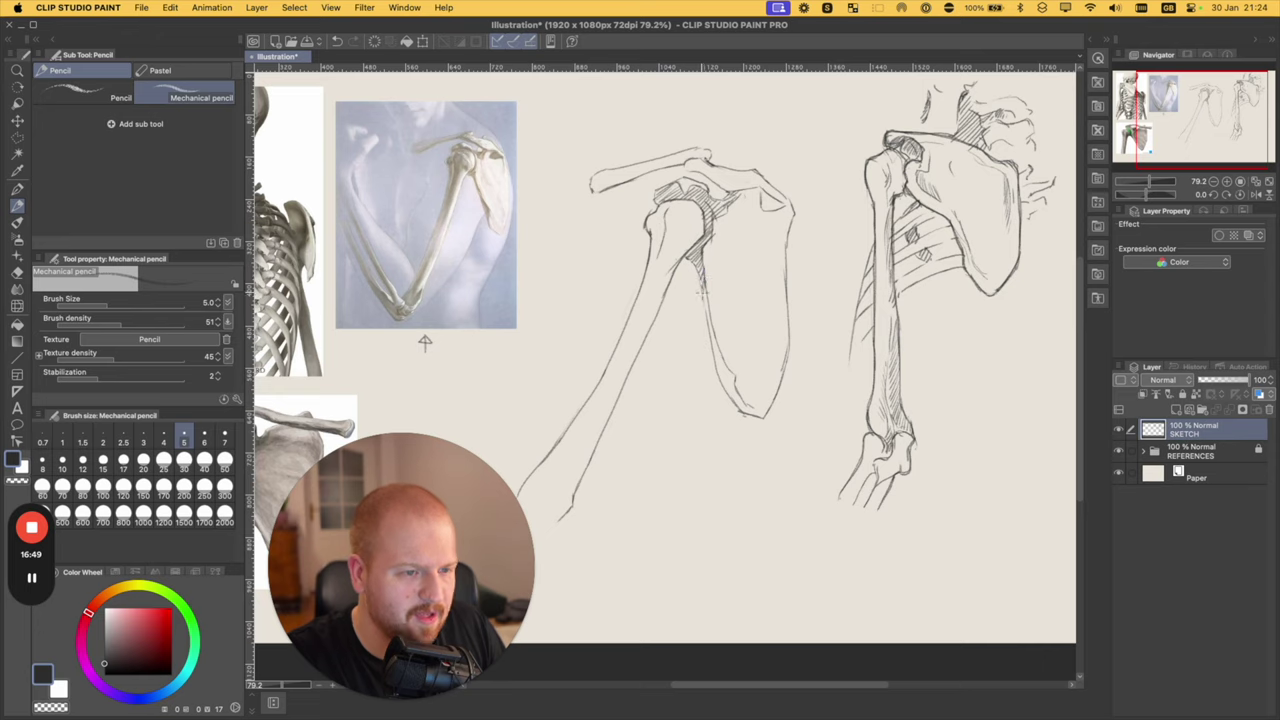
mouse_move(714, 286)
left_mouse_down()
mouse_move(710, 362)
mouse_move(735, 378)
mouse_move(721, 354)
mouse_move(750, 416)
left_mouse_up()
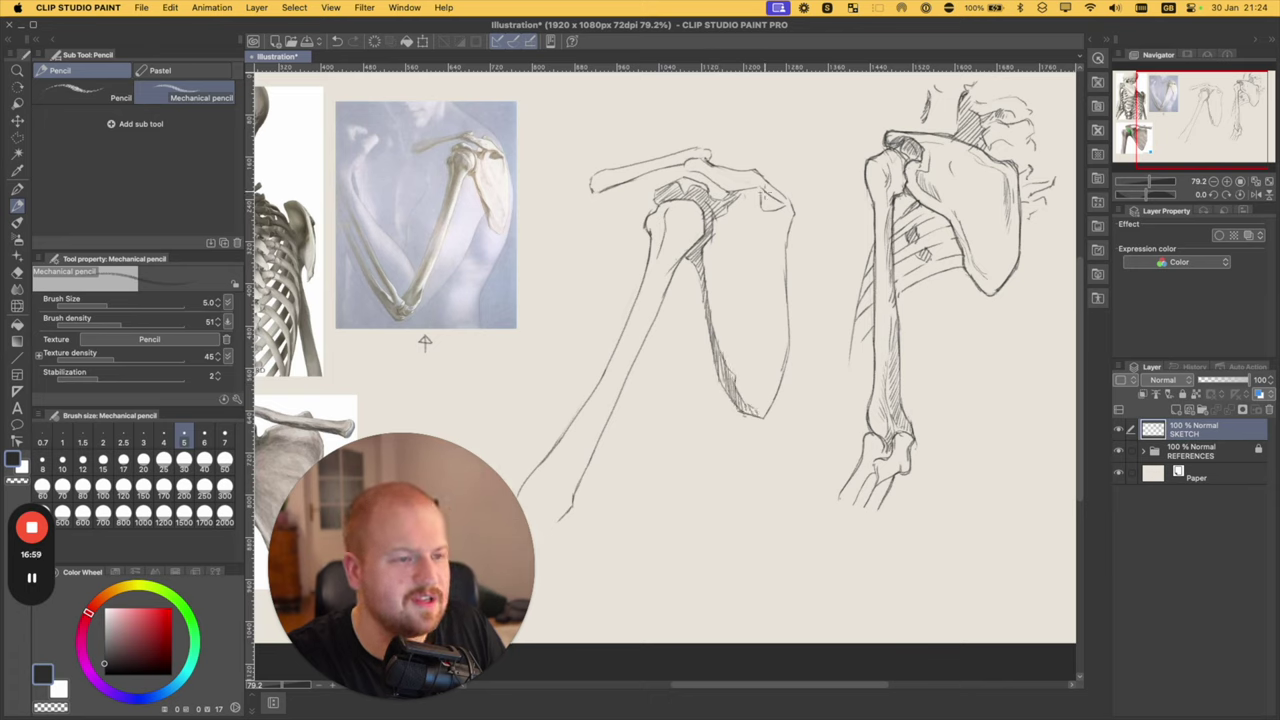
- Hatch the small triangle at the shoulder blade's inner corner and detail the joint between collarbone and shoulder tip
mouse_move(764, 190)
left_mouse_down()
mouse_move(773, 204)
mouse_move(762, 206)
mouse_move(790, 209)
left_mouse_up()
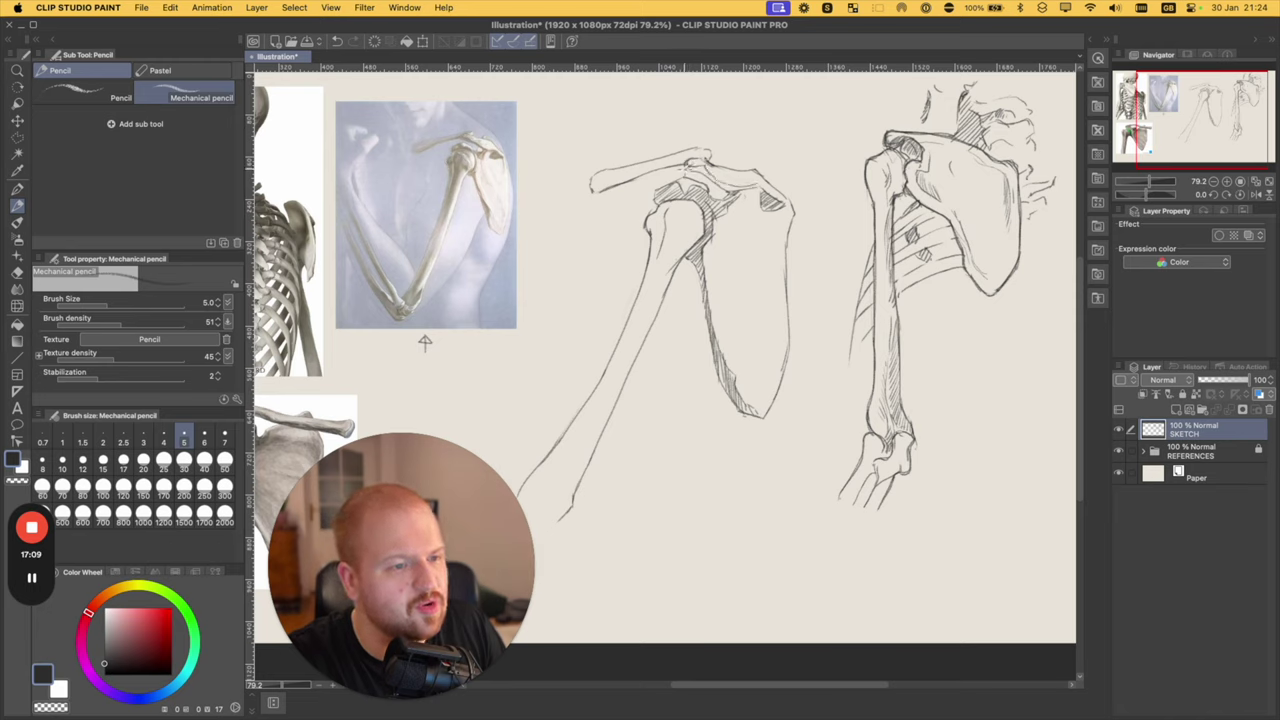
left_click_drag(688, 163, 699, 169)
left_click_drag(698, 163, 734, 182)
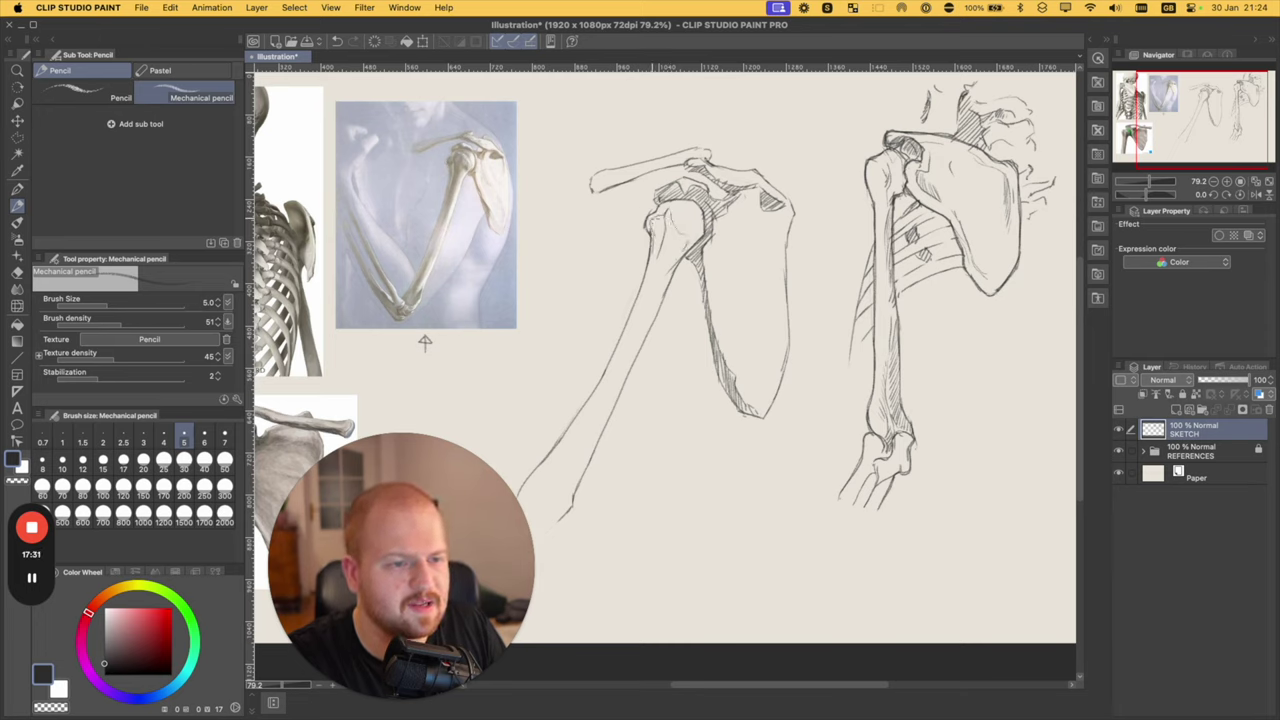
- Hatch the shadow side of the upper arm bone's head and neck with the mechanical pencil
mouse_move(655, 215)
left_mouse_down()
mouse_move(656, 254)
mouse_move(670, 232)
mouse_move(680, 258)
mouse_move(684, 240)
mouse_move(673, 263)
left_mouse_up()
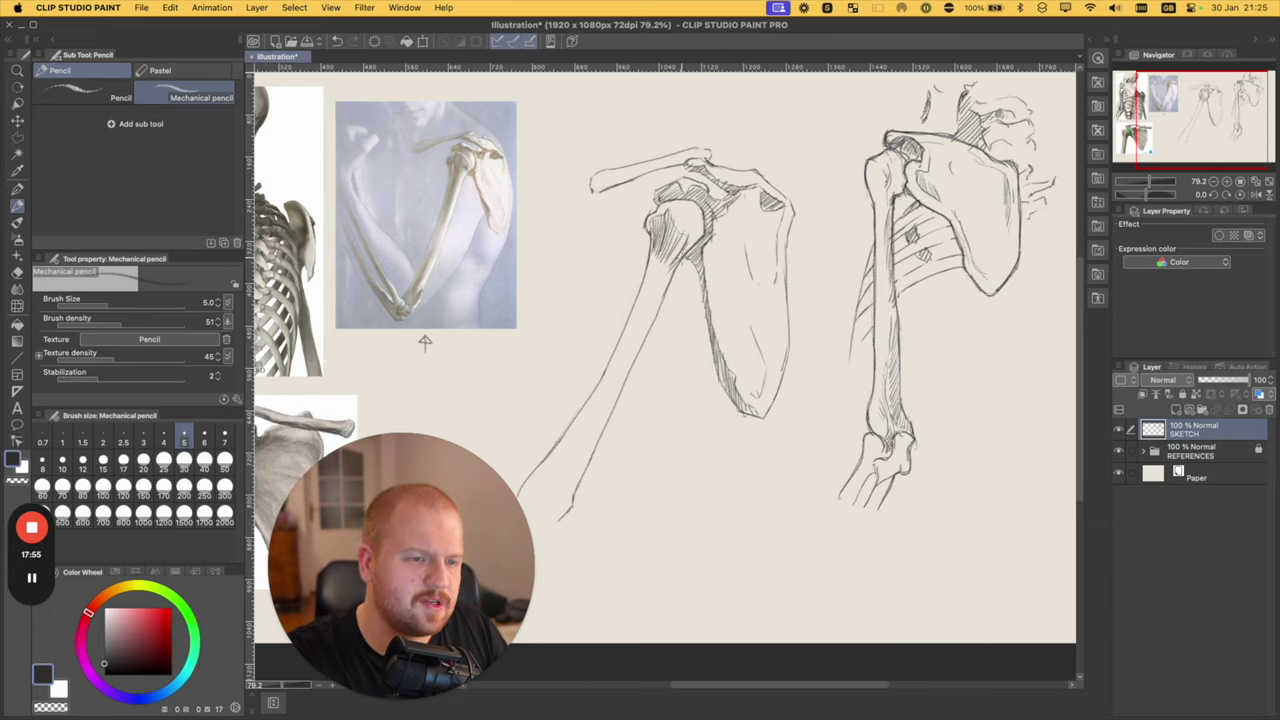
left_click_drag(690, 266, 738, 418)
key("super+z")
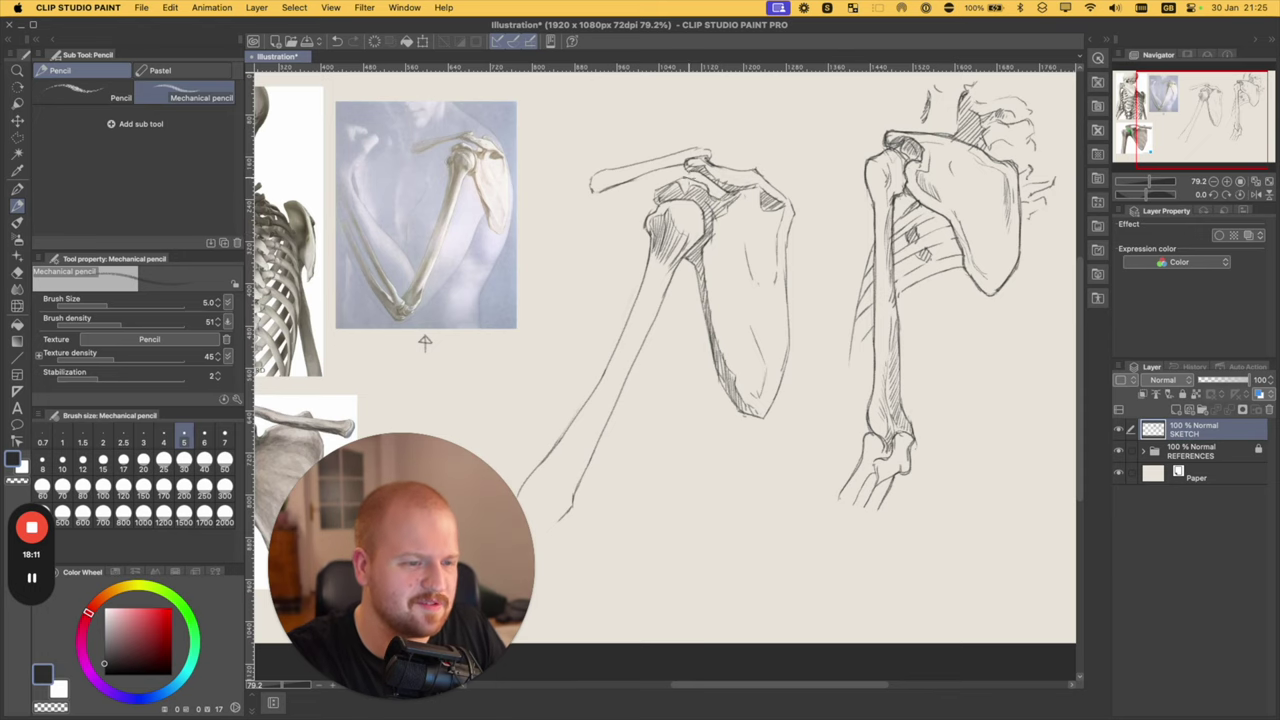
- Draw the shadow boundary line down the upper arm bone's shaft, undoing the first hatching attempts
left_click_drag(425, 342, 493, 297)
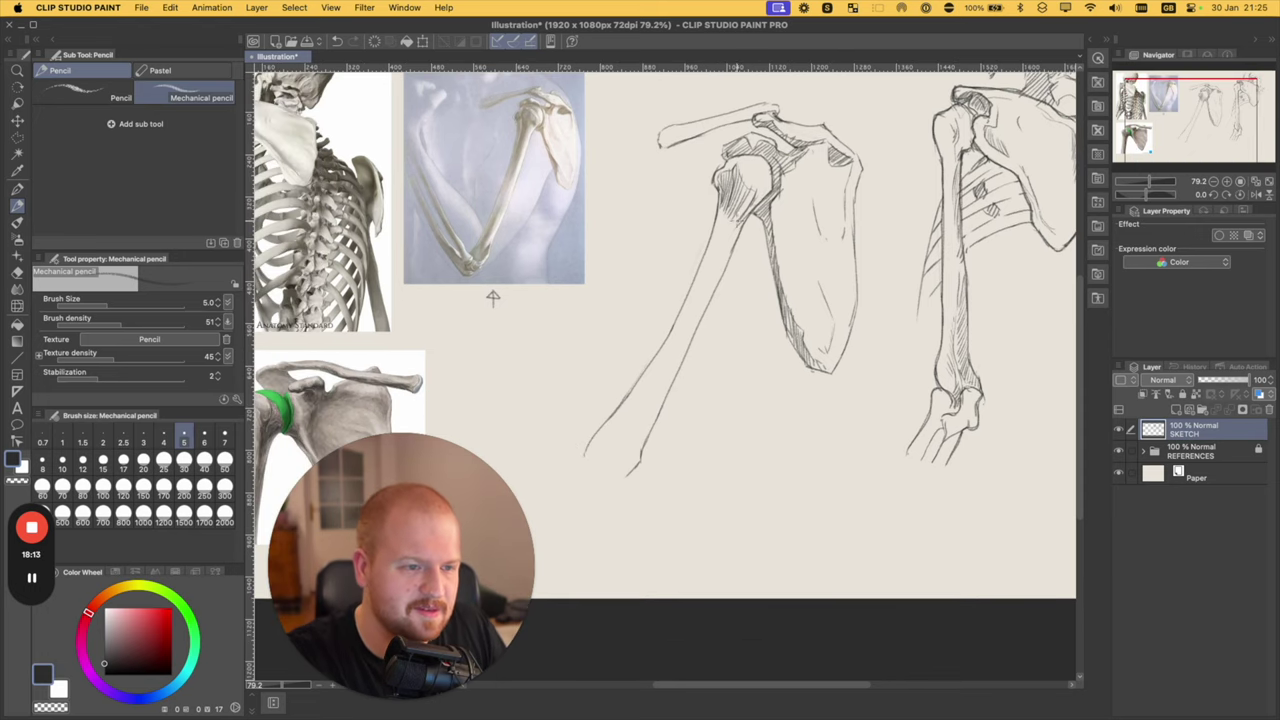
mouse_move(742, 212)
left_mouse_down()
mouse_move(662, 357)
mouse_move(700, 298)
left_mouse_up()
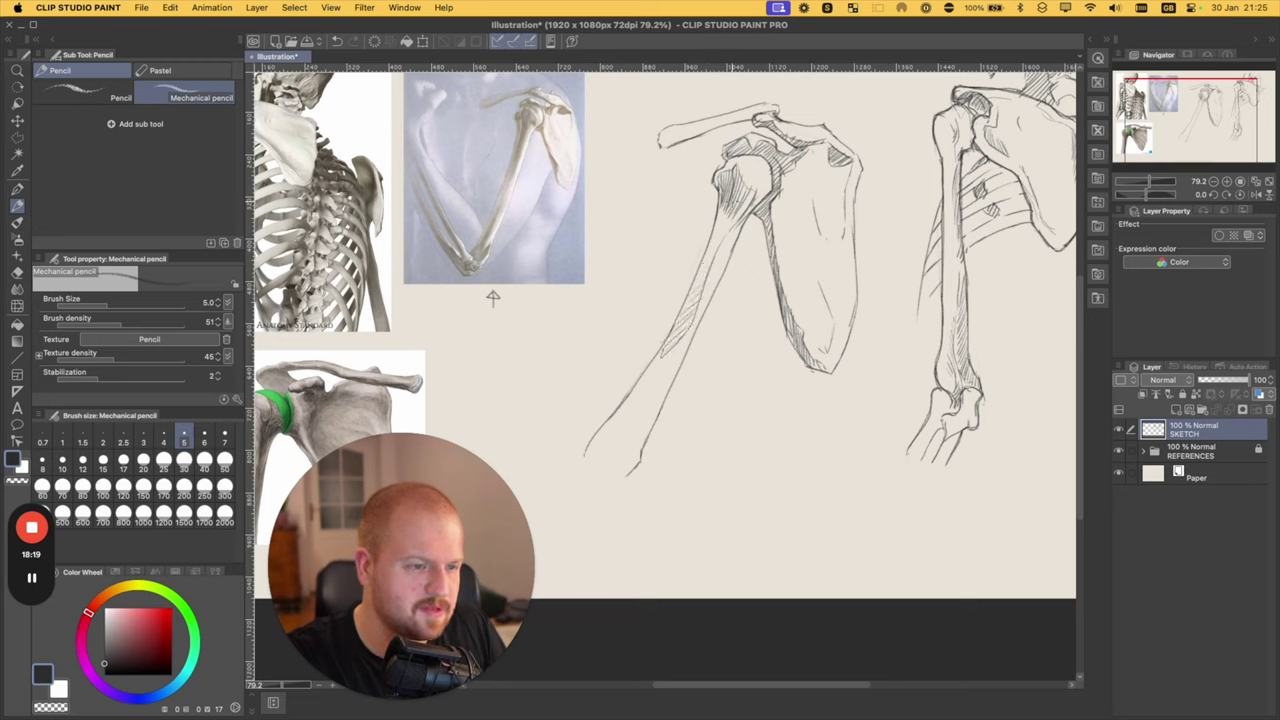
key("super+z")
key("super+z")
key("super+z")
key("super+z")
mouse_move(767, 186)
left_mouse_down()
mouse_move(717, 219)
mouse_move(702, 264)
left_mouse_up()
key("super+z")
left_click_drag(685, 349, 703, 321)
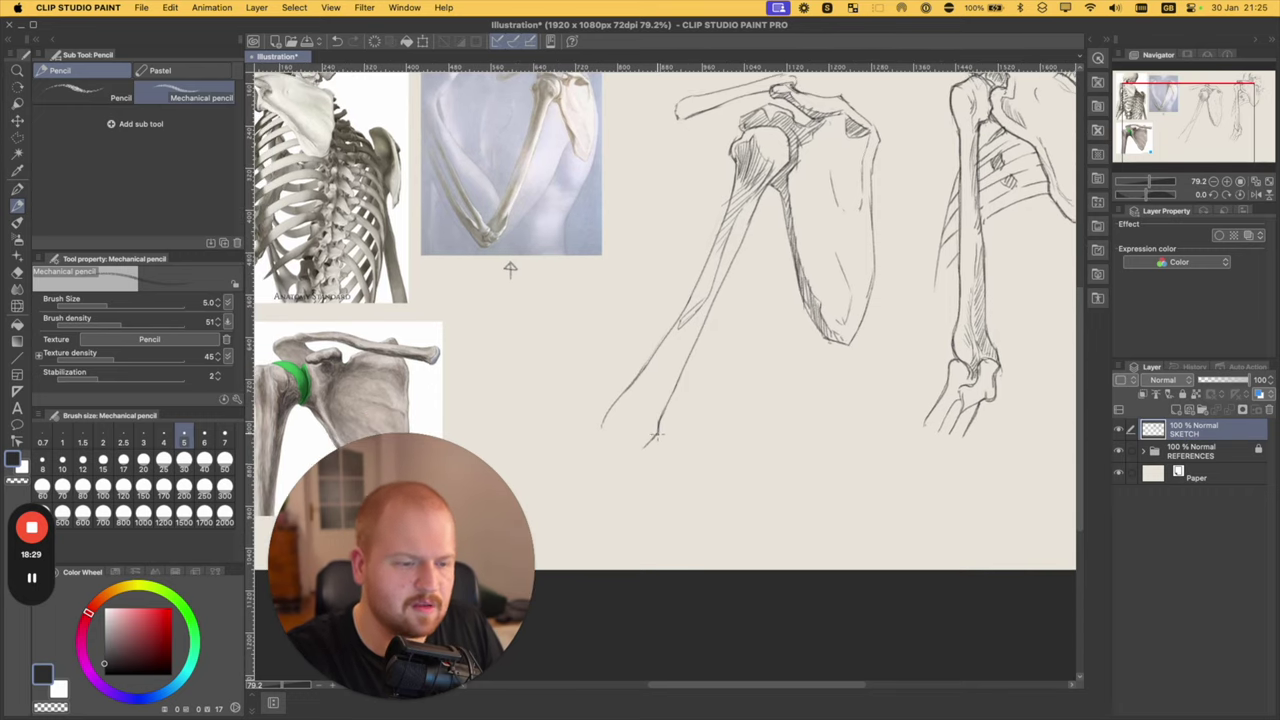
- Draw the upper arm bone's rounded elbow end and outline the two forearm bones rising diagonally from it
left_click_drag(657, 436, 602, 476)
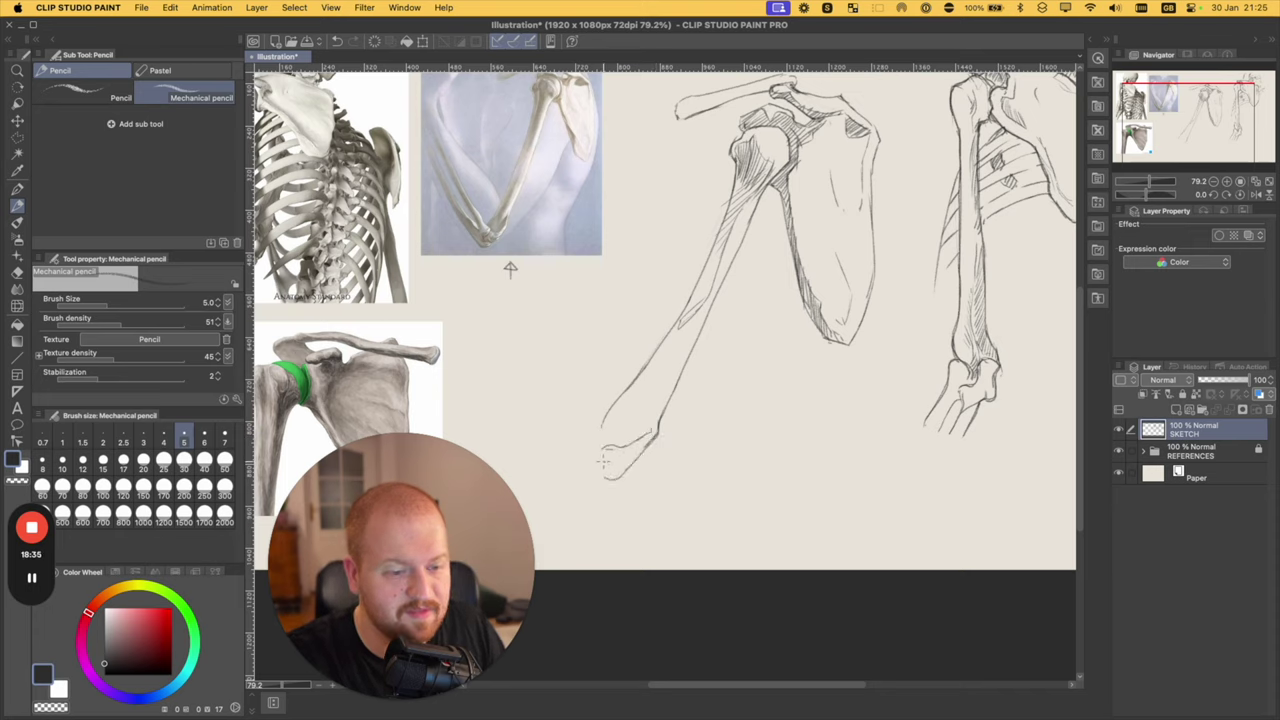
mouse_move(604, 450)
left_mouse_down()
mouse_move(593, 461)
mouse_move(602, 434)
mouse_move(500, 332)
left_mouse_up()
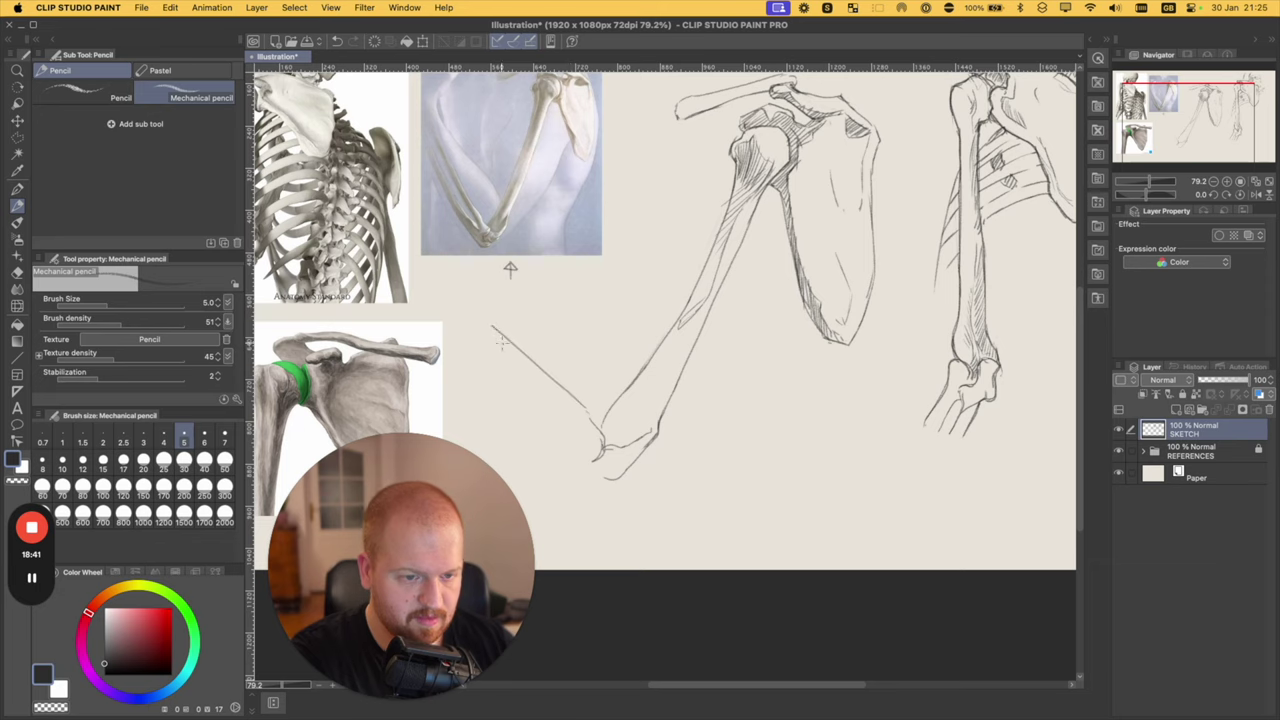
key("super+z")
key("super+z")
mouse_move(604, 447)
left_mouse_down()
mouse_move(579, 398)
mouse_move(493, 321)
mouse_move(584, 450)
mouse_move(517, 393)
mouse_move(543, 421)
left_mouse_up()
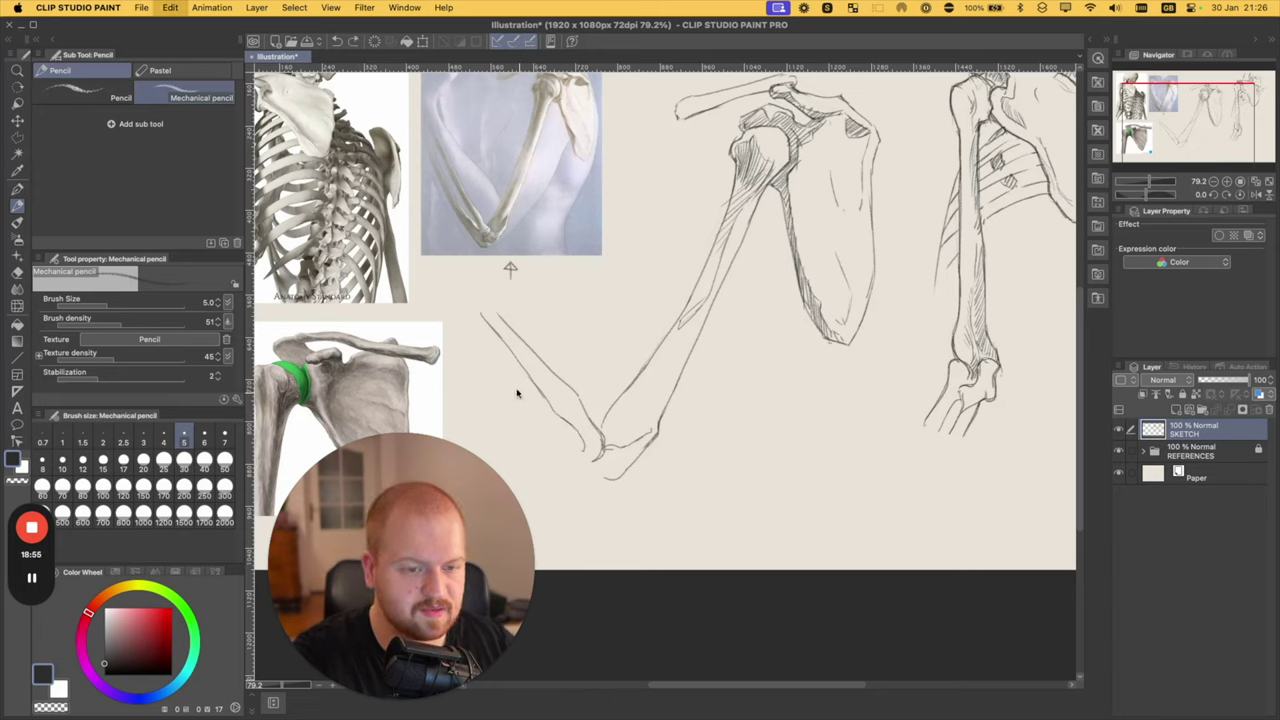
left_click_drag(476, 348, 565, 427)
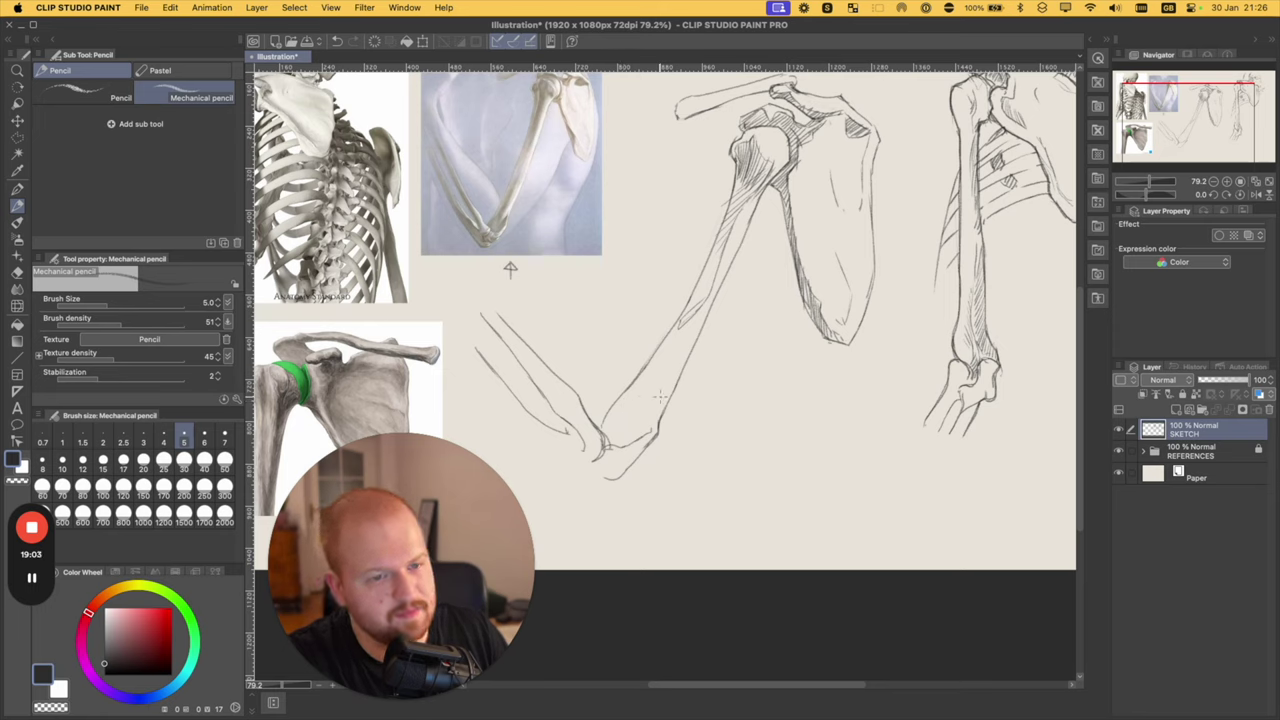
- Hatch the hollow above the elbow and shade the rounded lower end of the upper arm bone
mouse_move(654, 432)
left_mouse_down()
mouse_move(659, 406)
mouse_move(620, 435)
left_mouse_up()
mouse_move(656, 412)
left_mouse_down()
mouse_move(616, 442)
mouse_move(645, 423)
left_mouse_up()
left_click_drag(652, 420, 622, 444)
left_click_drag(654, 423, 610, 470)
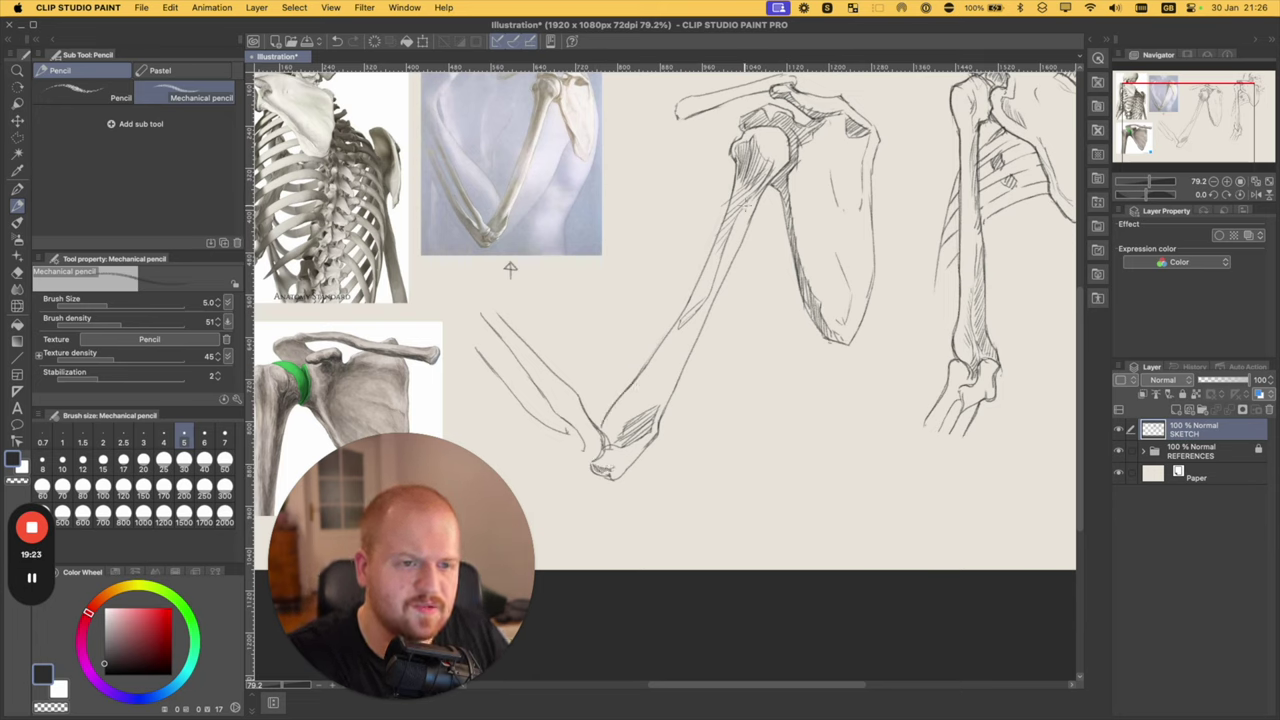
- Fill the upper arm bone's shaft shadow with diagonal hatching and extend the hatching down towards the elbow
mouse_move(732, 226)
left_mouse_down()
mouse_move(693, 288)
mouse_move(710, 285)
mouse_move(690, 322)
left_mouse_up()
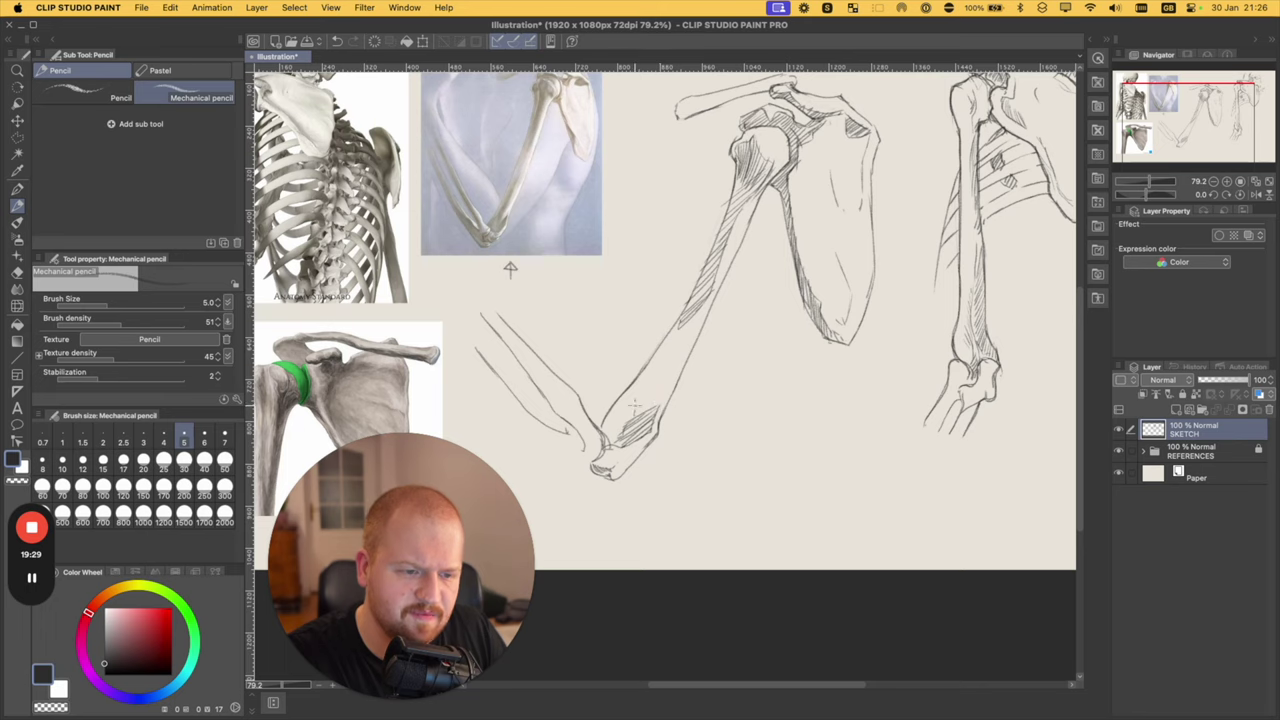
mouse_move(635, 417)
left_mouse_down()
mouse_move(662, 355)
mouse_move(616, 413)
mouse_move(620, 432)
left_mouse_up()
mouse_move(684, 354)
left_mouse_down()
mouse_move(624, 423)
mouse_move(634, 415)
left_mouse_up()
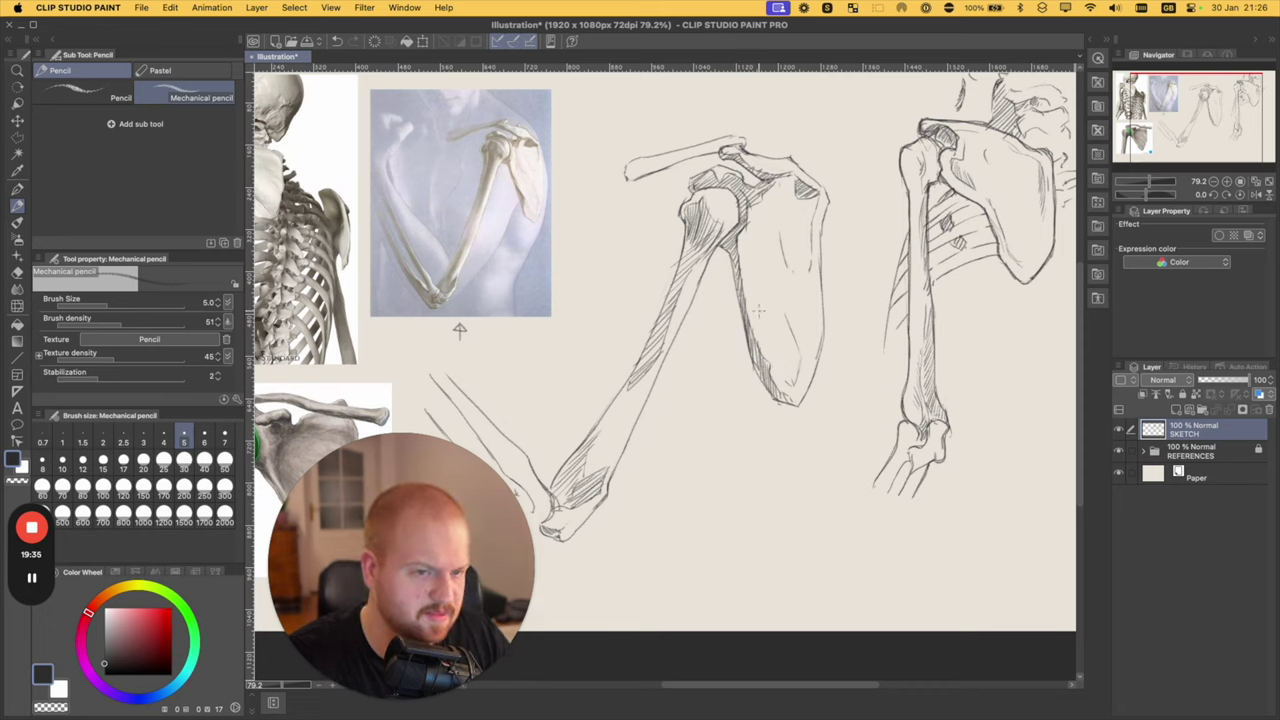
- Add hatching near the shoulder blade's lower corner and darken both shaft edges of the upper arm bone
left_click_drag(750, 322, 788, 380)
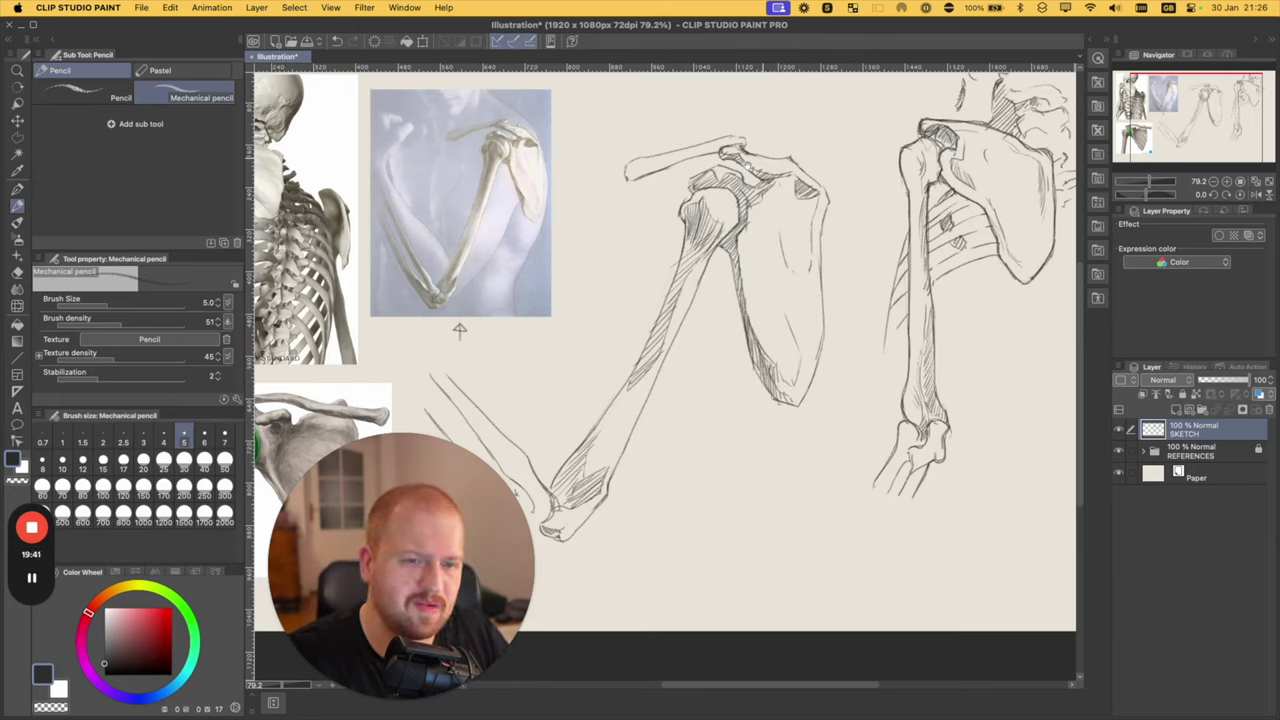
left_click_drag(698, 224, 643, 358)
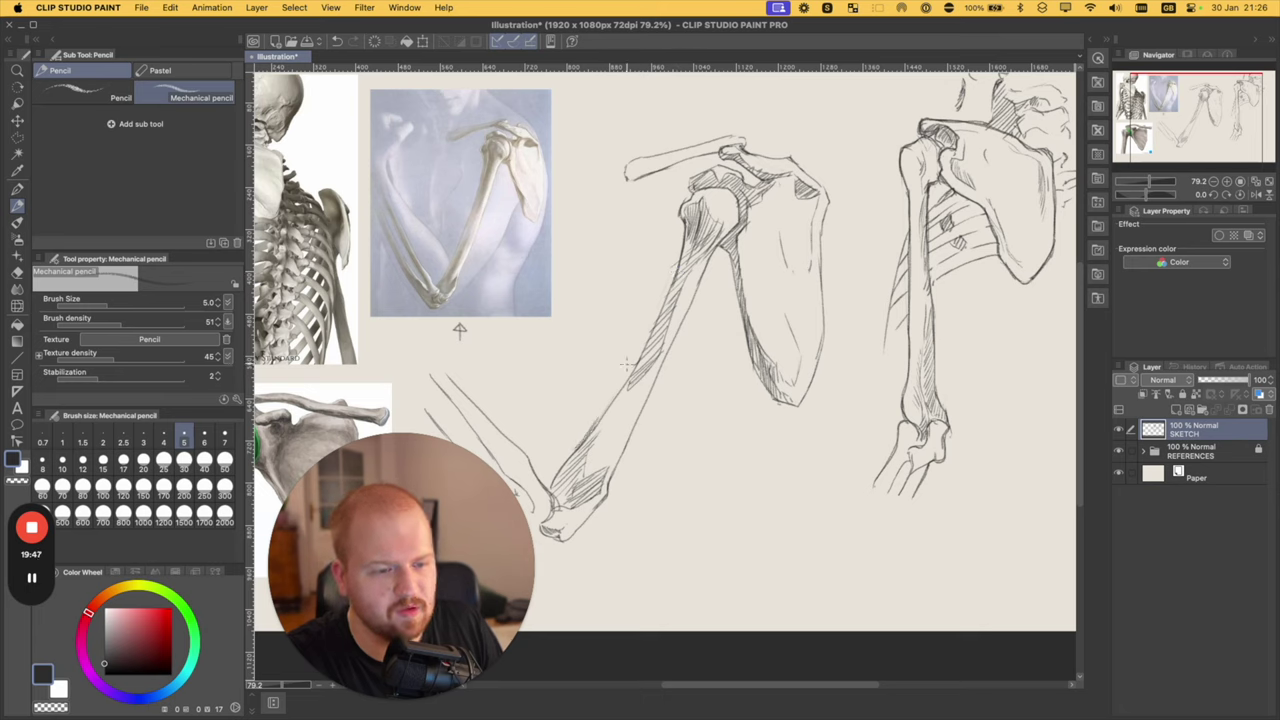
left_click_drag(700, 280, 614, 468)
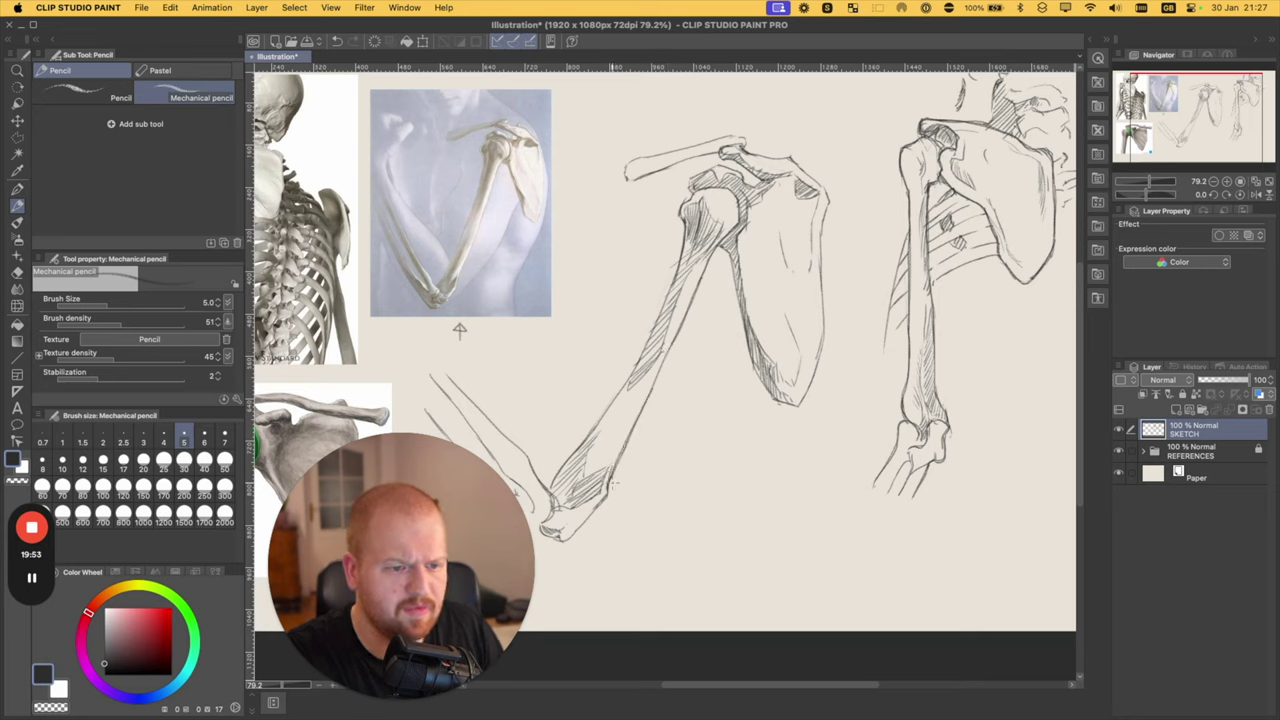
mouse_move(636, 322)
left_mouse_down()
mouse_move(618, 358)
mouse_move(660, 396)
left_mouse_up()
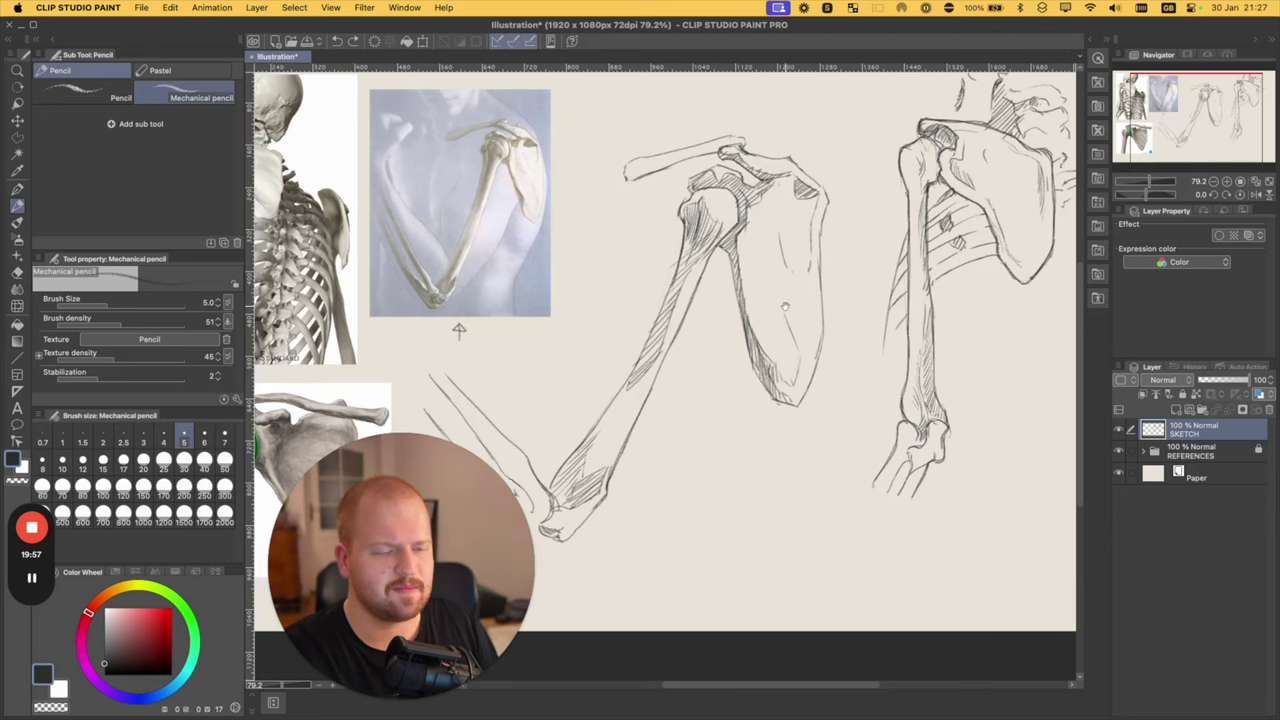
scroll(782, 300, "down", 5)
scroll(782, 300, "up", 4)
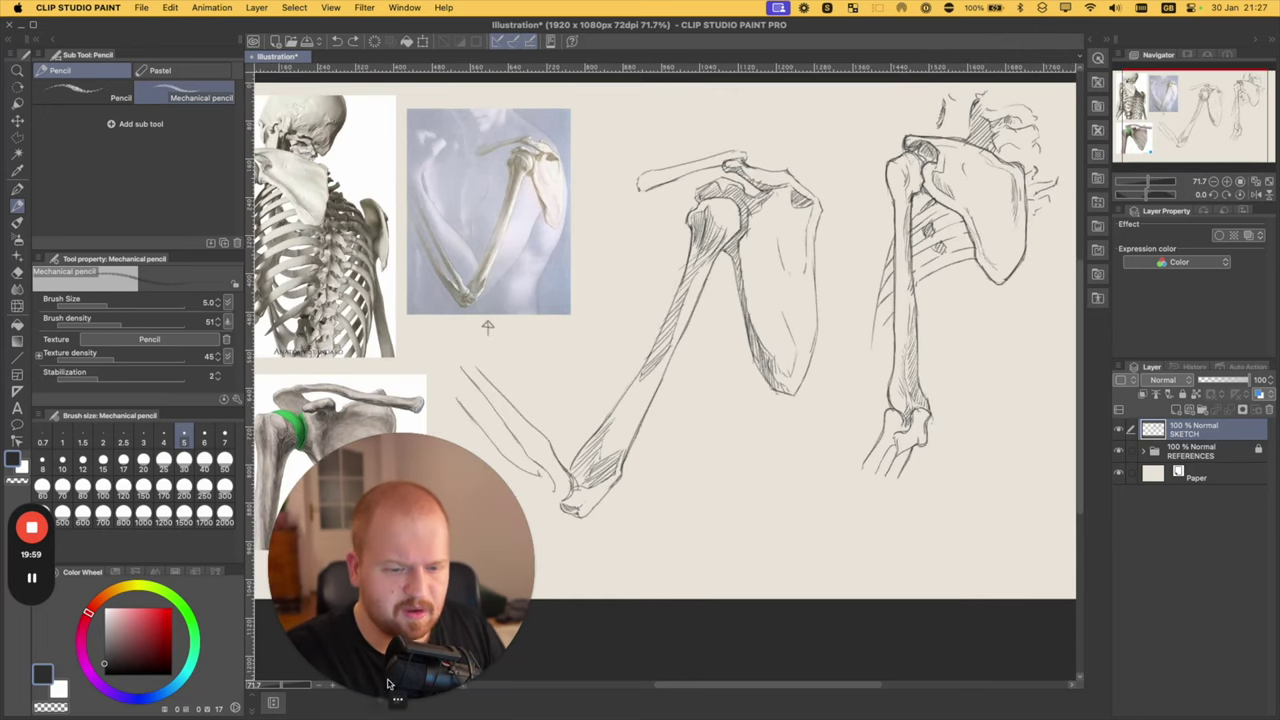
- Reinforce the edges of the two forearm bones and refine their ends near the elbow
left_click(384, 700)
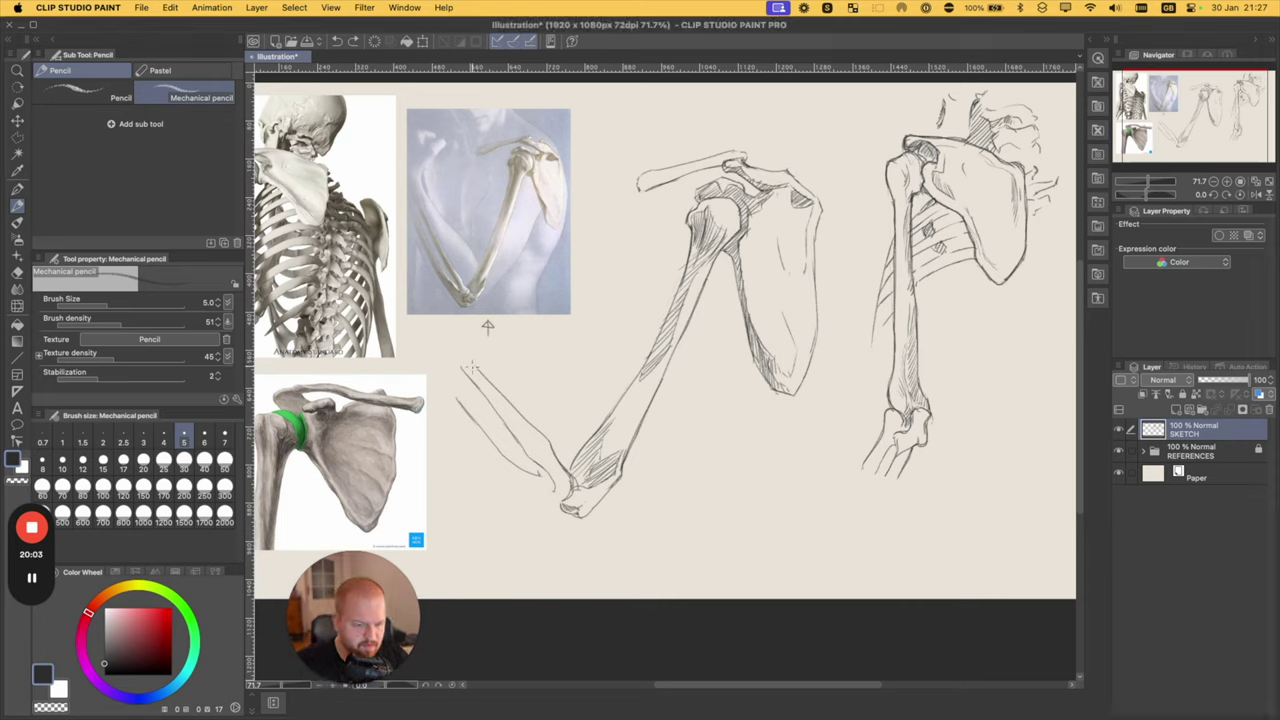
left_click_drag(534, 426, 566, 469)
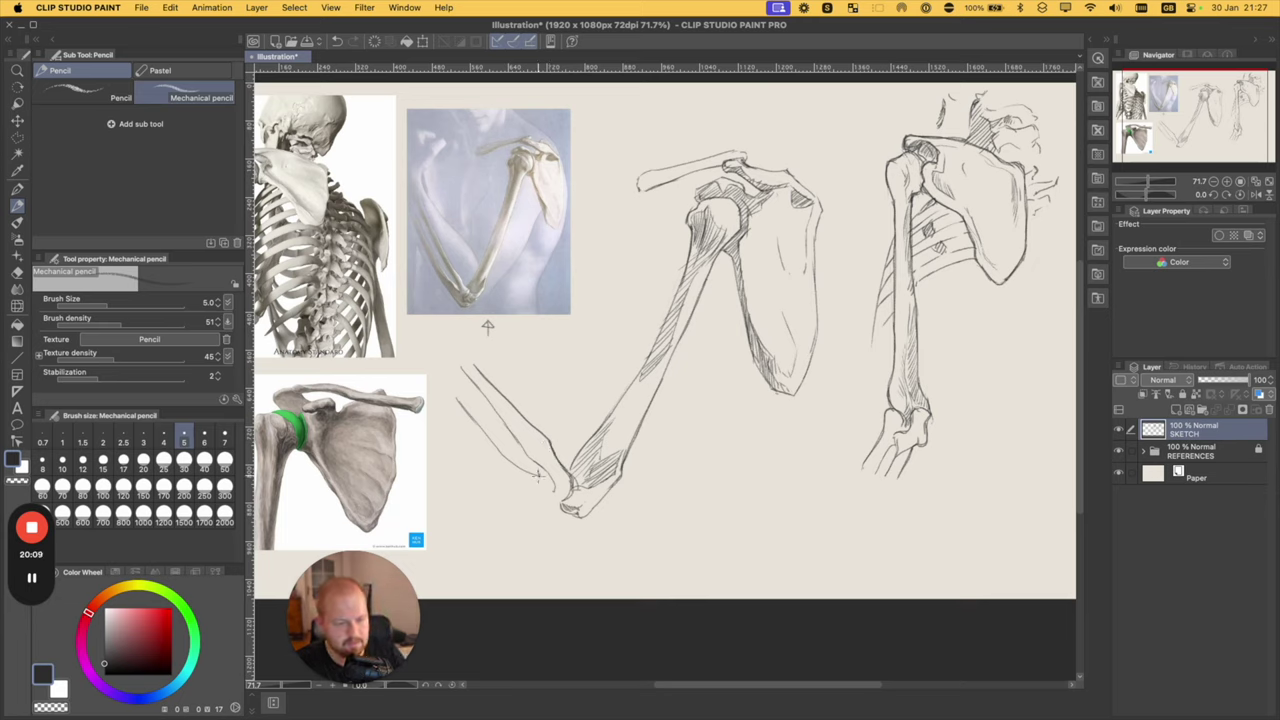
left_click_drag(537, 475, 547, 477)
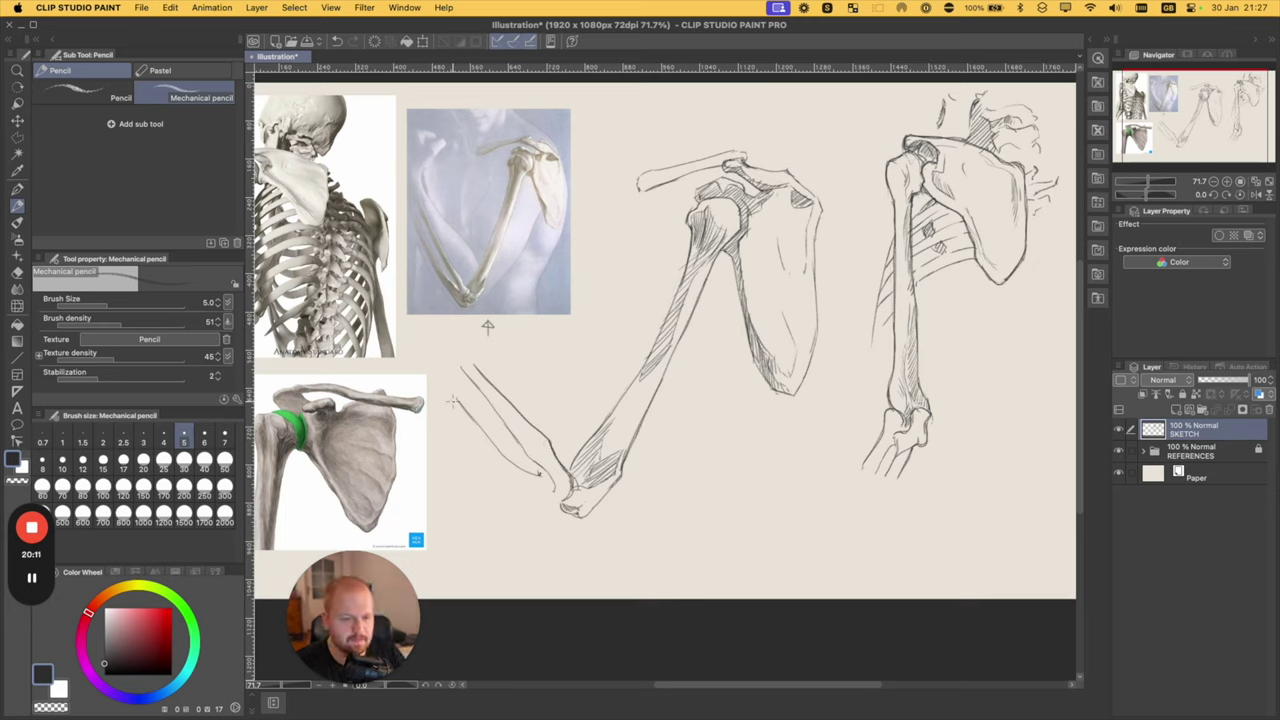
left_click(32, 578)
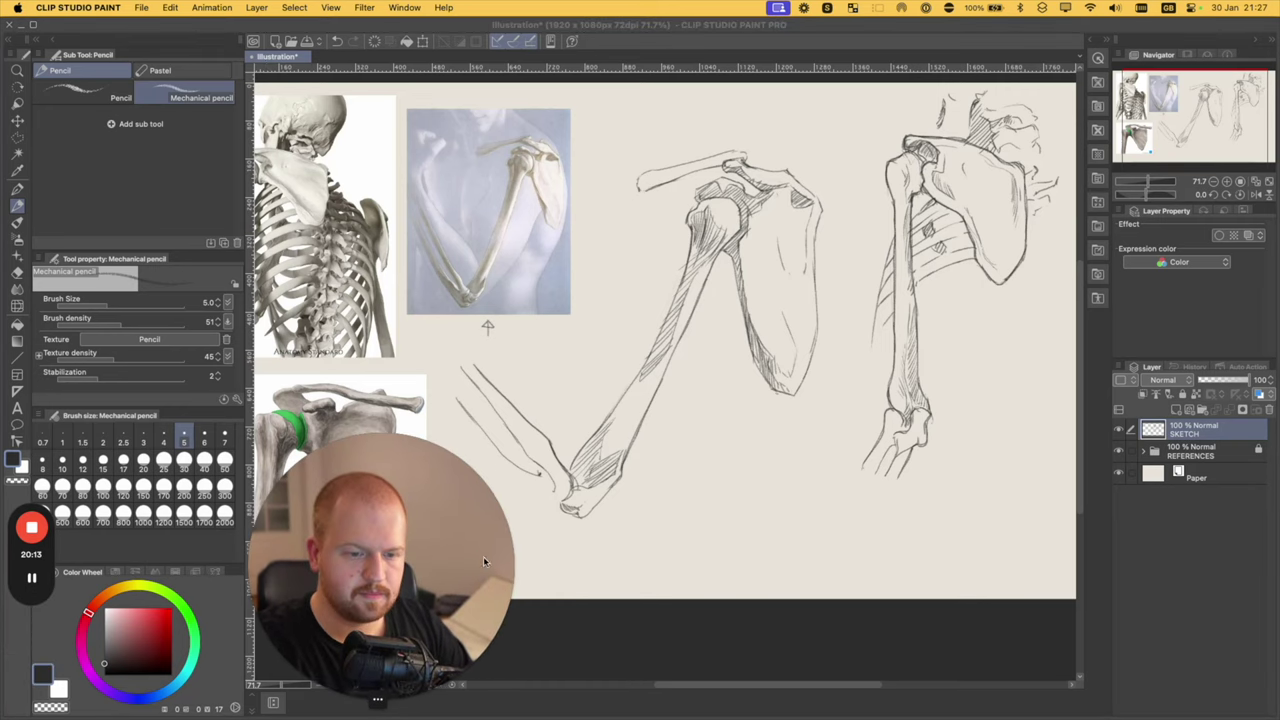
- Darken the lines above the upper arm bone's rounded head and the outer edge of the shoulder blade in the second study
left_click(761, 190)
left_click_drag(761, 190, 757, 210)
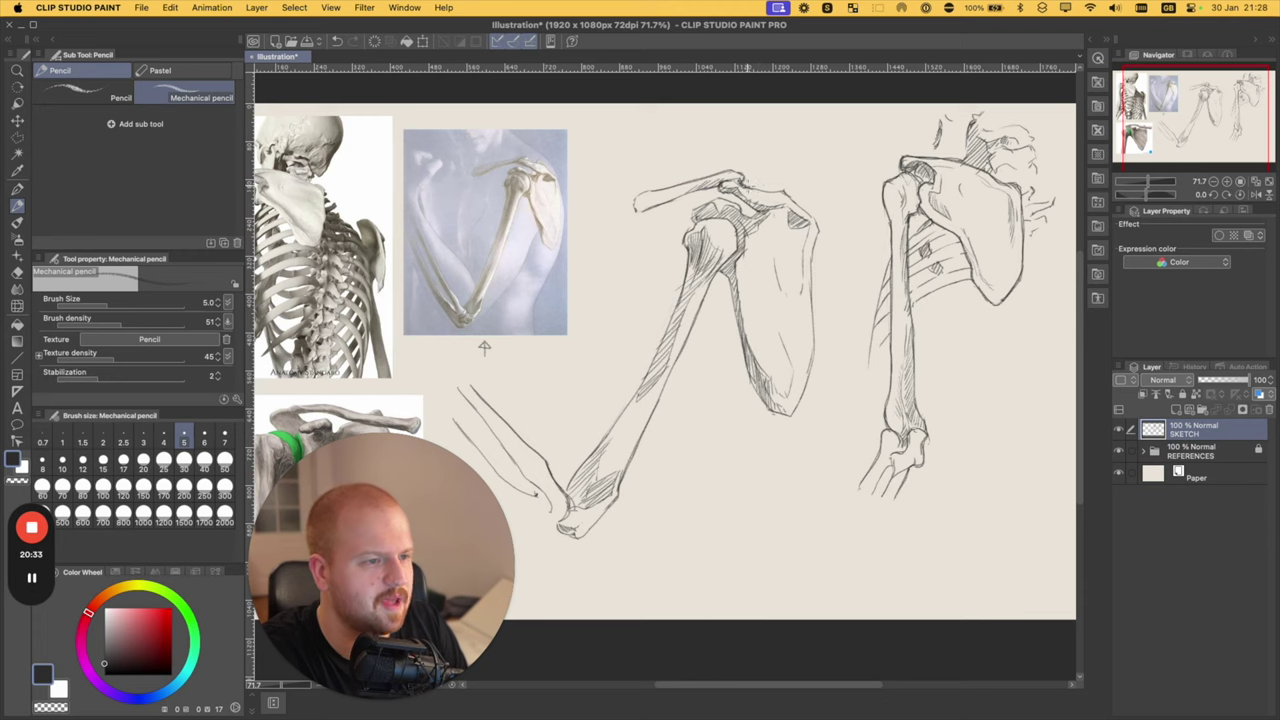
left_click_drag(842, 259, 850, 255)
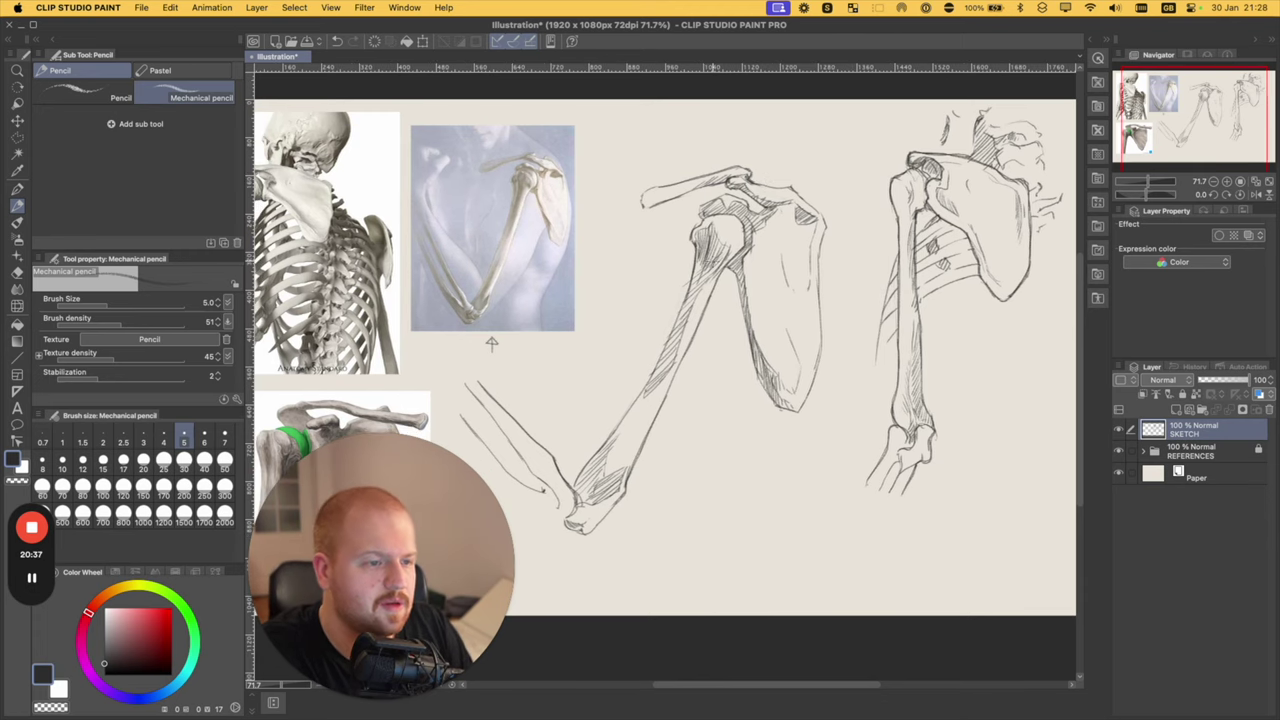
left_click_drag(701, 204, 750, 196)
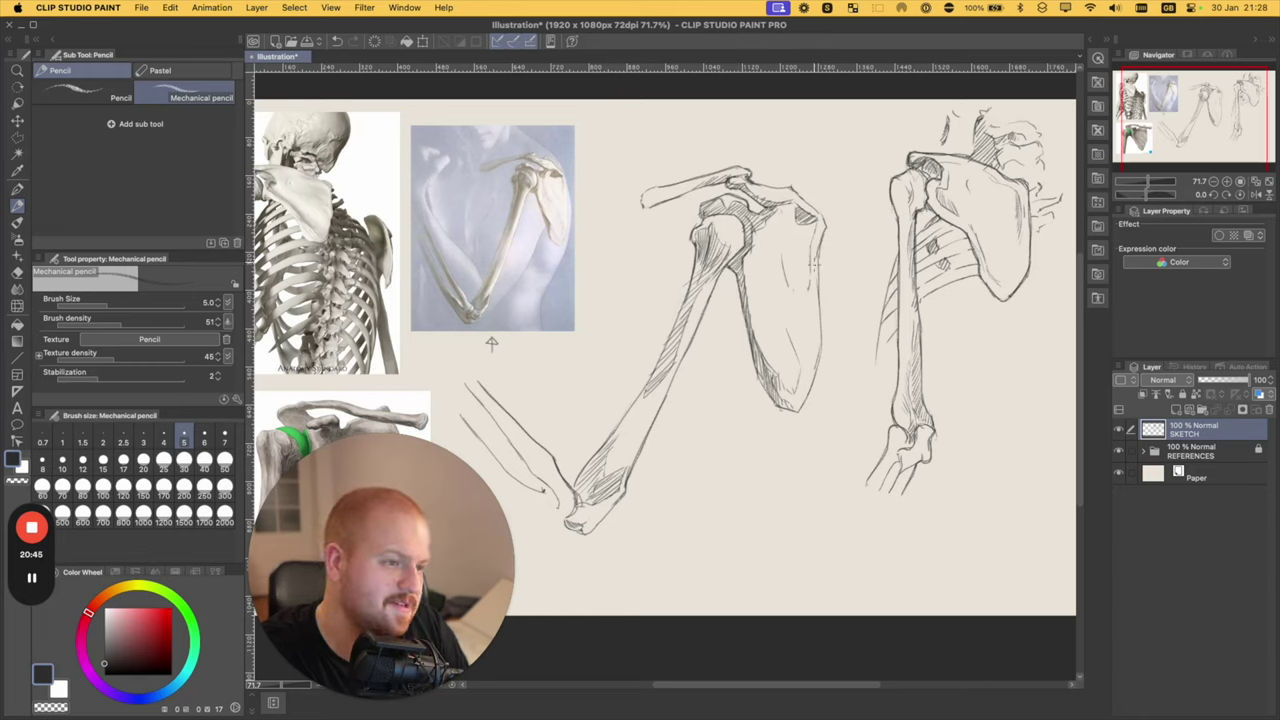
left_click_drag(822, 230, 819, 356)
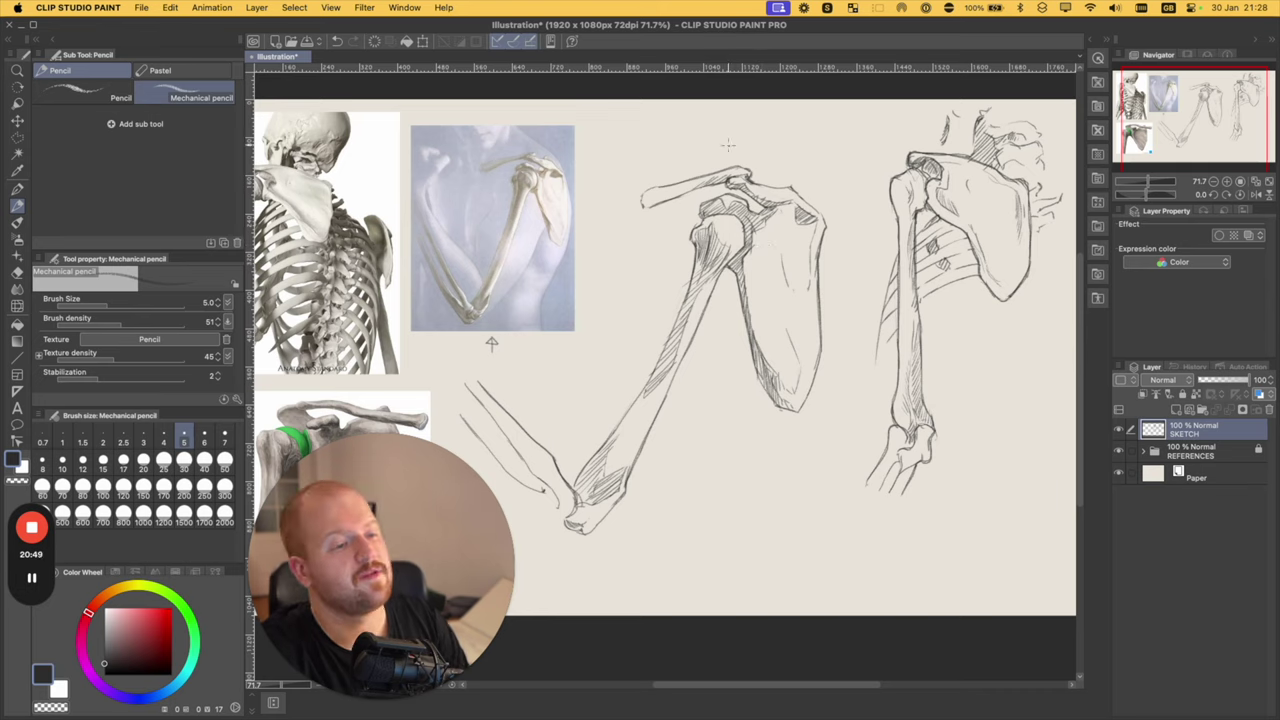
- Strengthen the collarbone's lower edge in the second study, undoing the first attempt and redrawing the stroke
left_click_drag(650, 207, 718, 183)
key("super+z")
key("super+z")
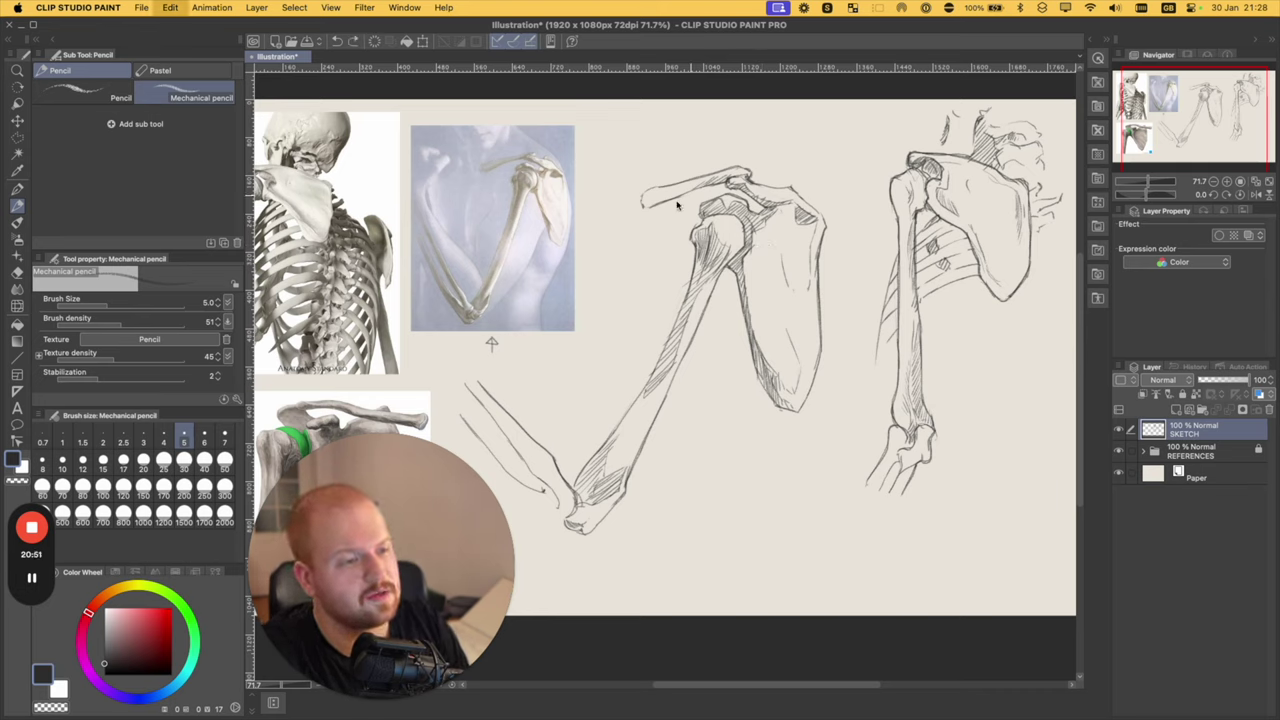
left_click_drag(643, 205, 689, 191)
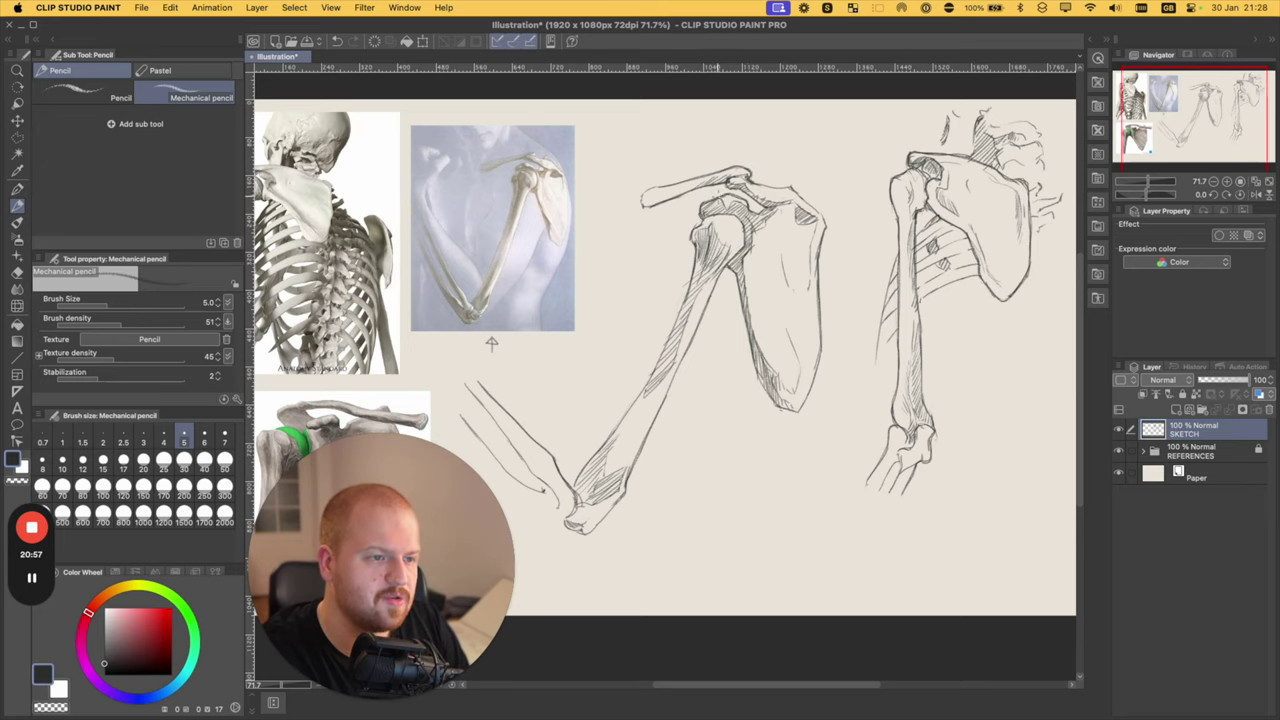
- Darken the shoulder blade's edge facing the upper arm bone, down towards its lower corner
scroll(491, 342, "down", 3)
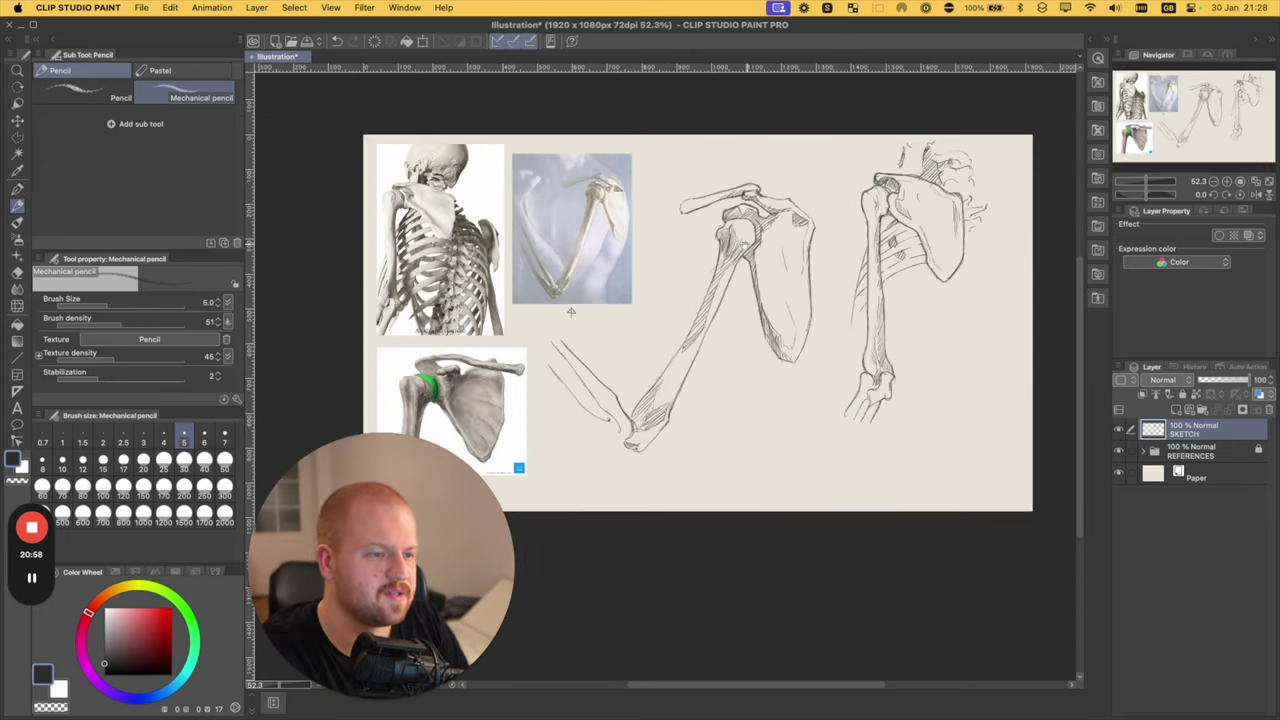
scroll(510, 335, "up", 2)
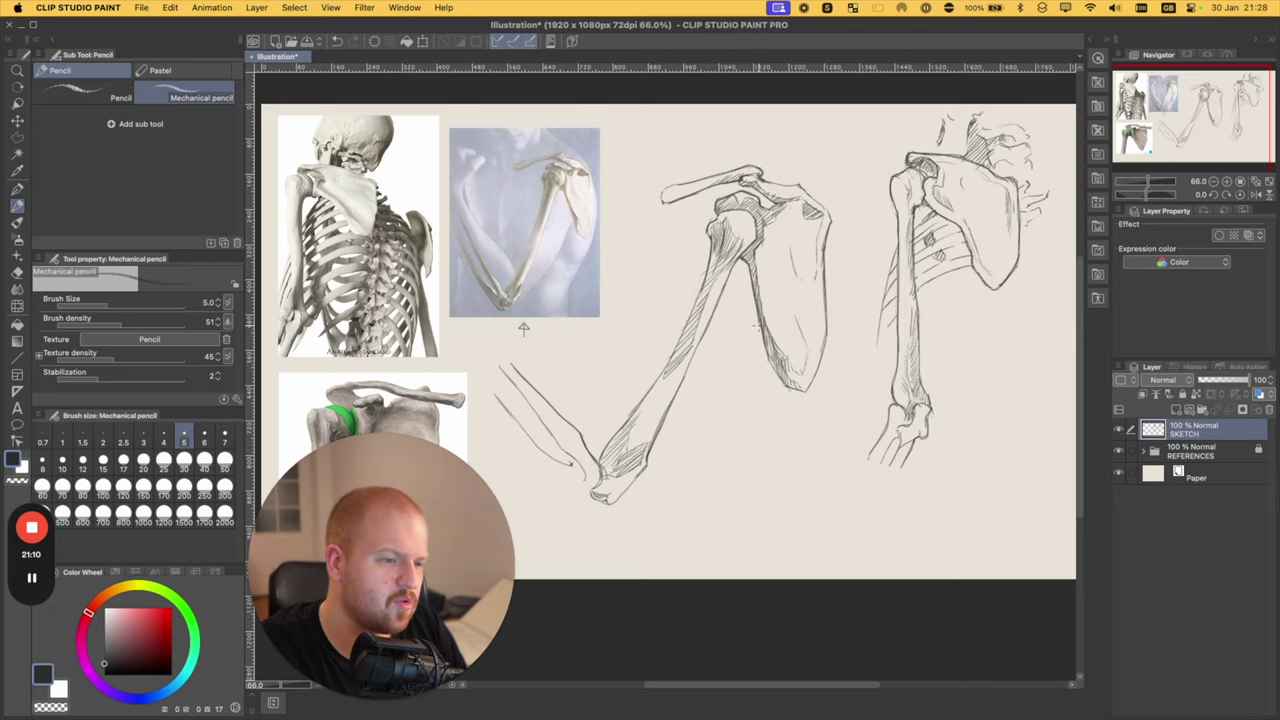
left_click_drag(757, 325, 786, 390)
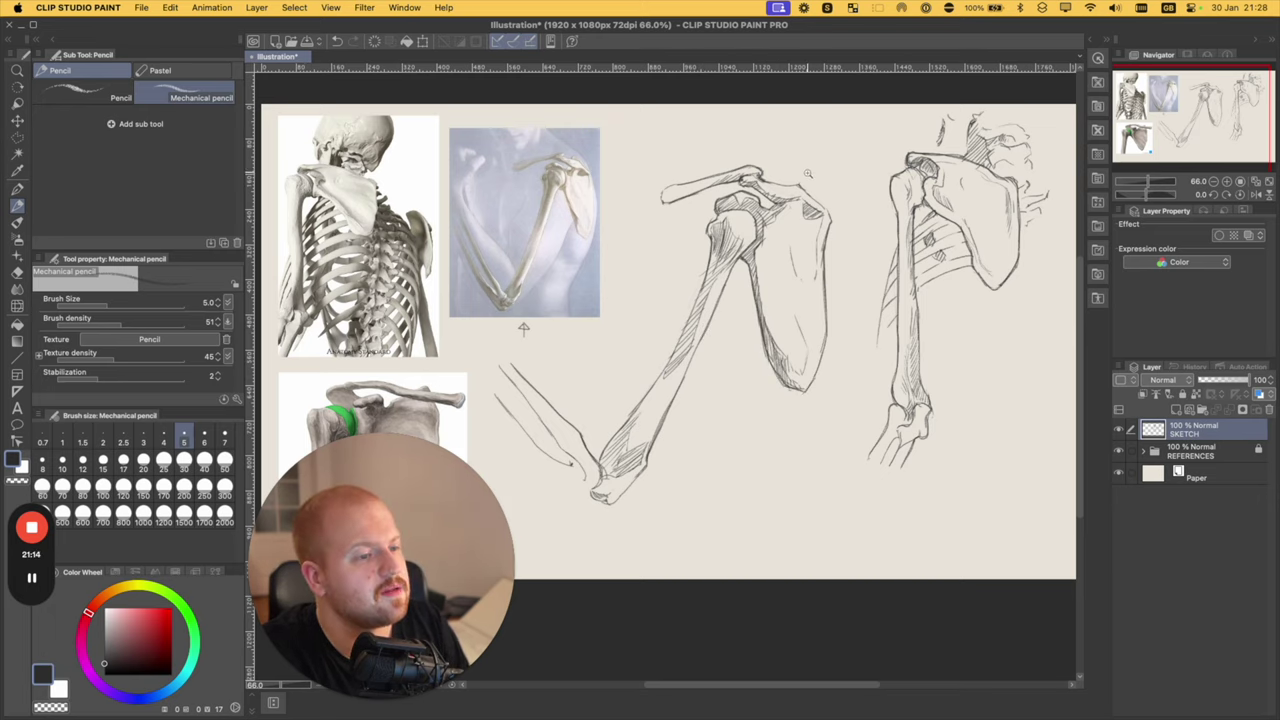
- Fill the lower forearm bone with diagonal hatching along its shadow side down to the elbow
left_click_drag(808, 173, 749, 197)
left_click_drag(617, 343, 690, 338)
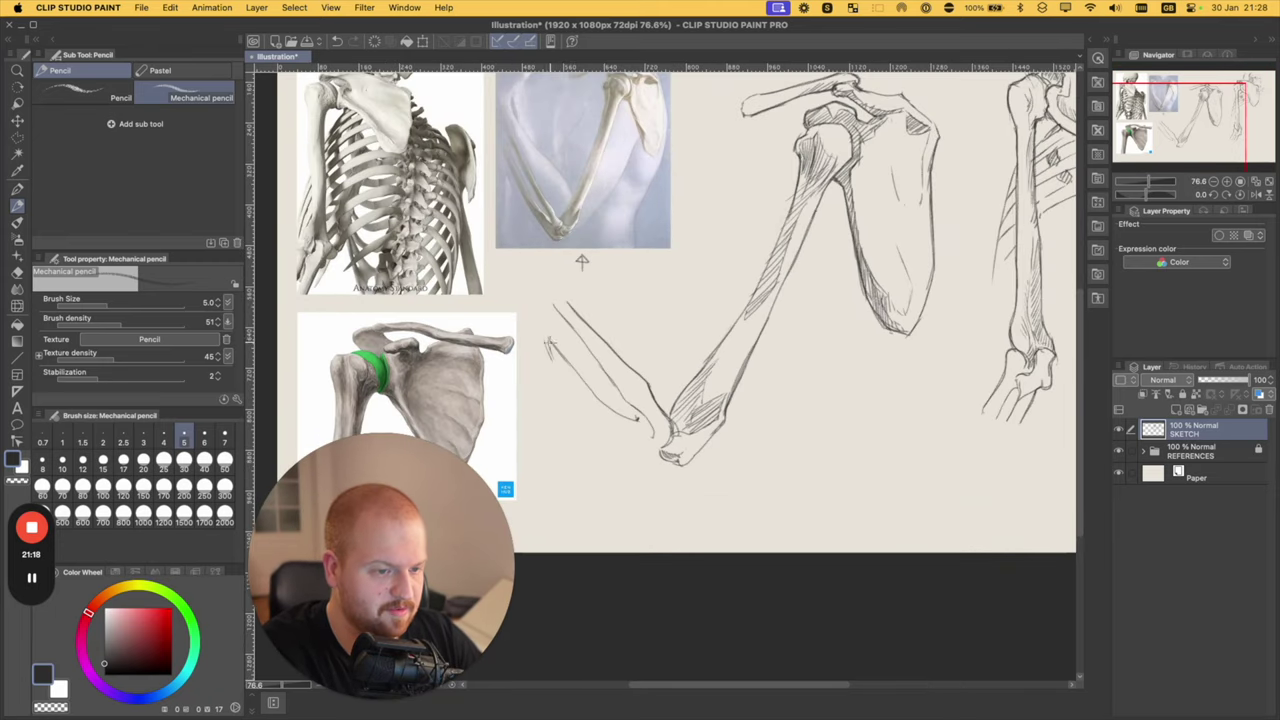
mouse_move(548, 345)
left_mouse_down()
mouse_move(599, 414)
mouse_move(636, 420)
left_mouse_up()
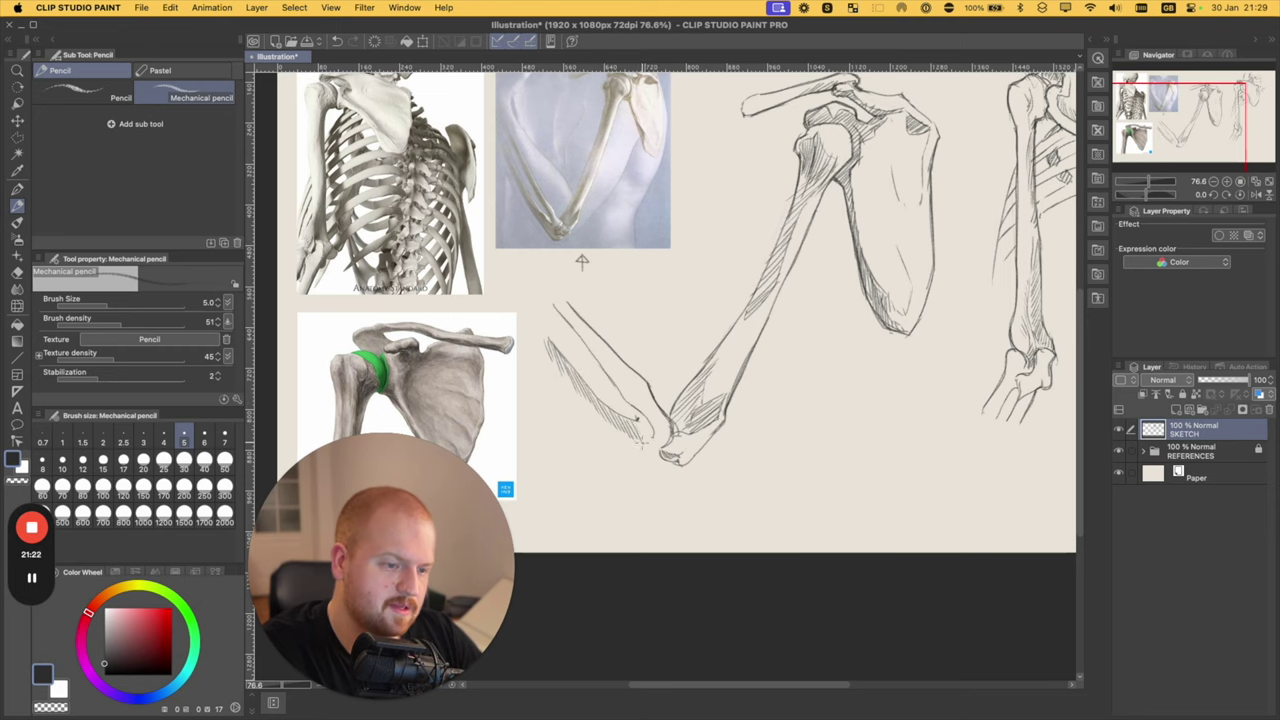
scroll(690, 368, "down", 3)
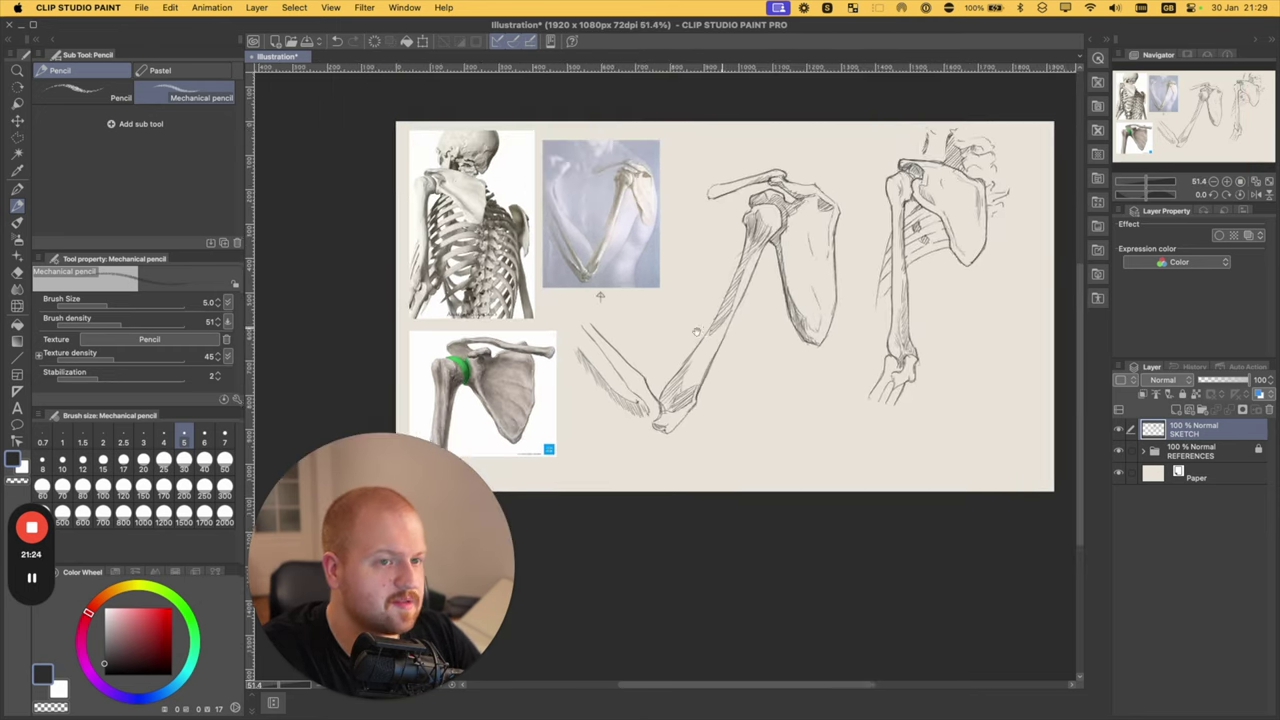
scroll(696, 331, "up", 2)
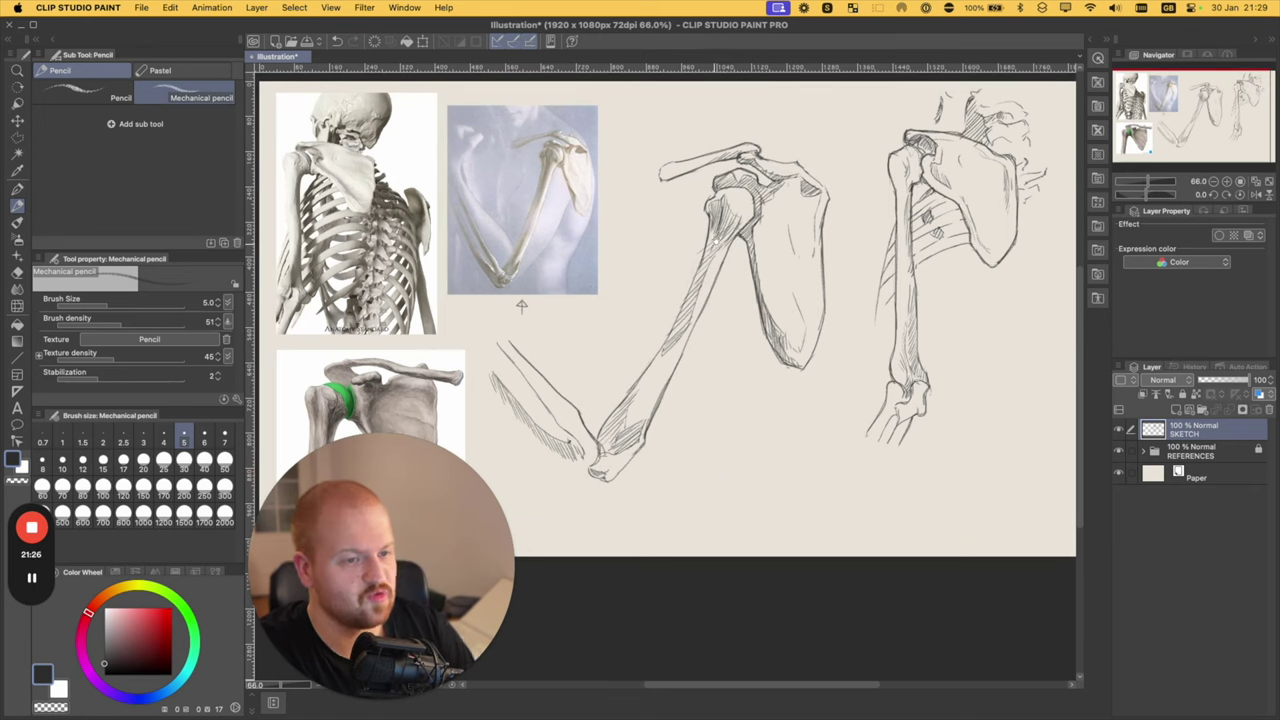
scroll(521, 305, "down", 2)
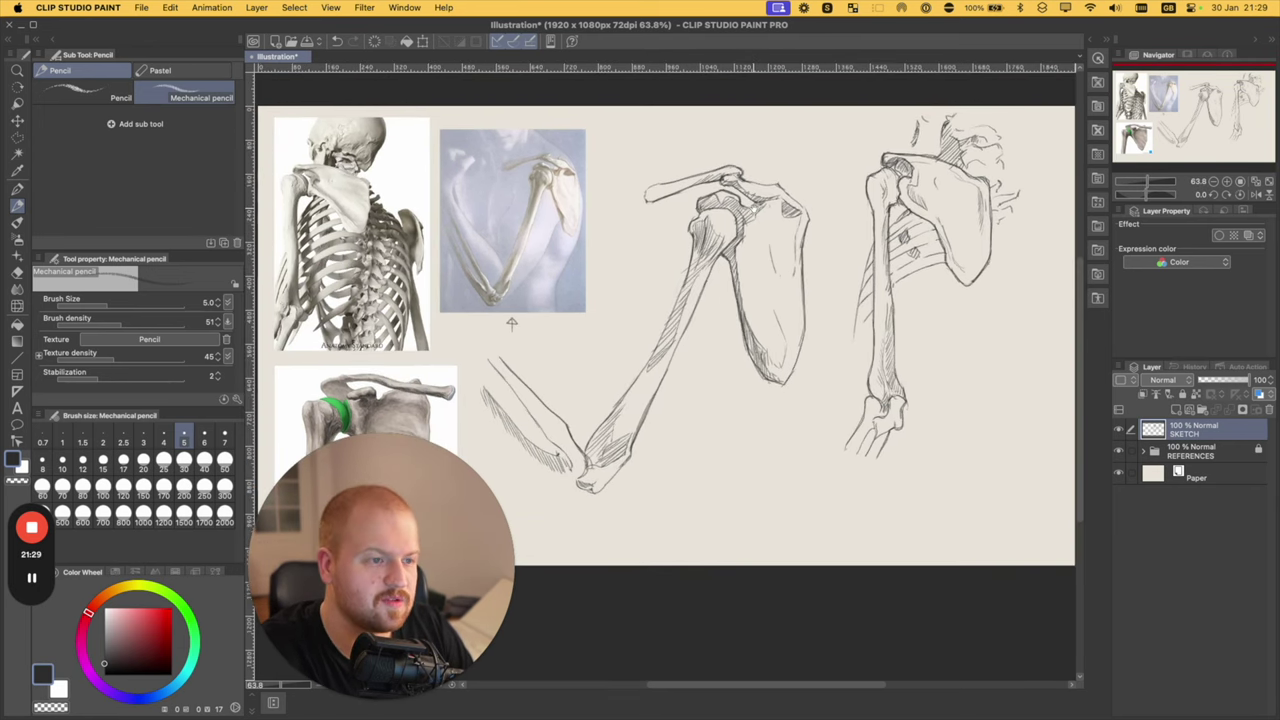
scroll(789, 256, "up", 1)
scroll(777, 250, "down", 2)
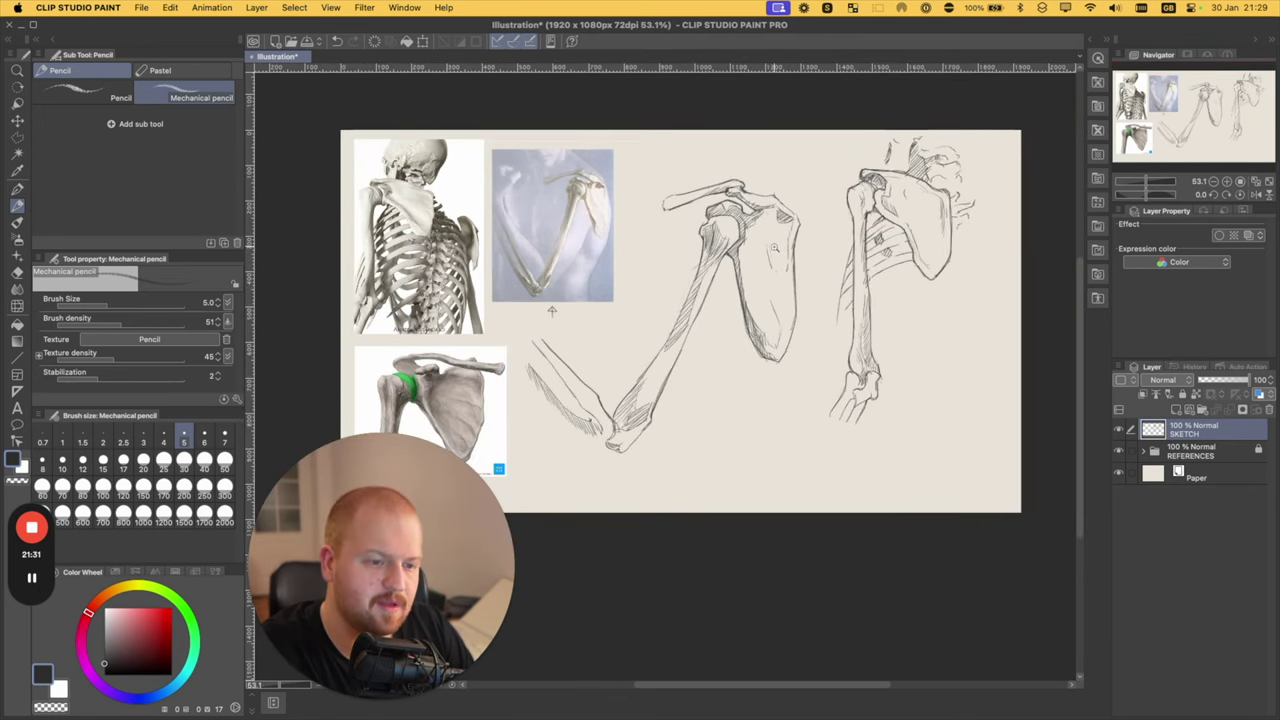
scroll(780, 240, "up", 2)
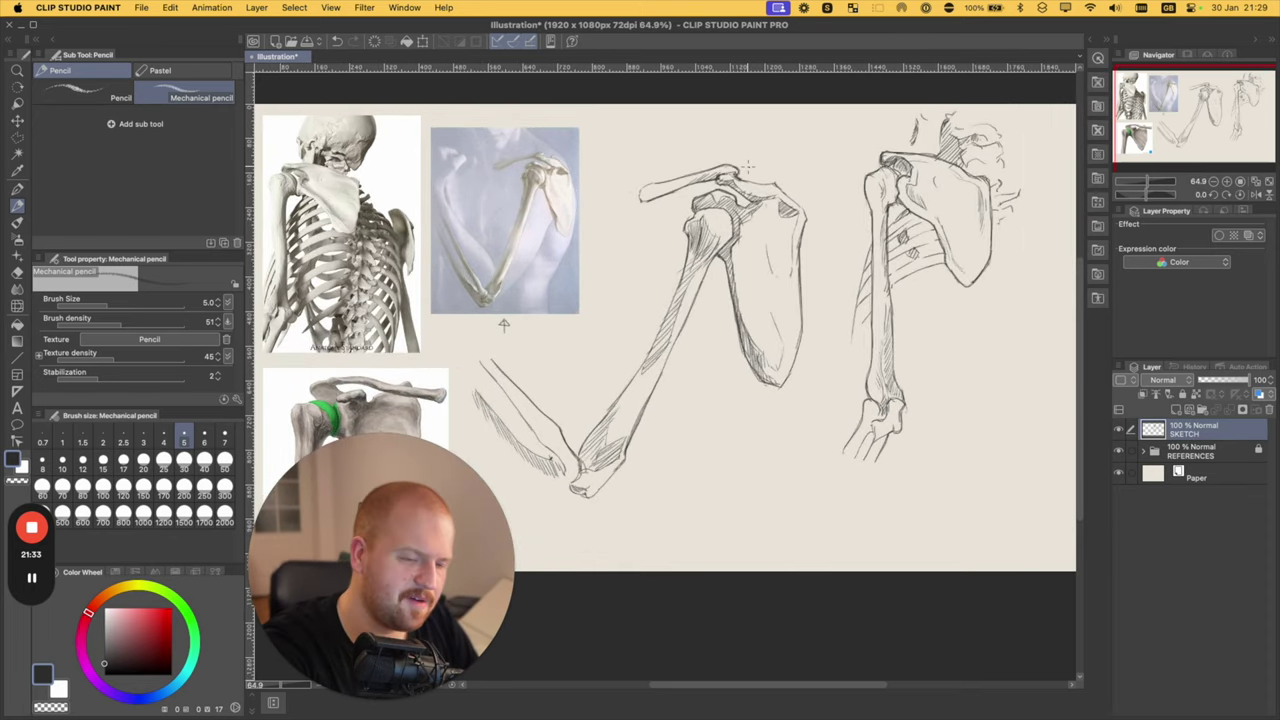
- Enclose the whole second arm study in a polyline selection, from the collarbone down to the elbow and forearm bones
key("m")
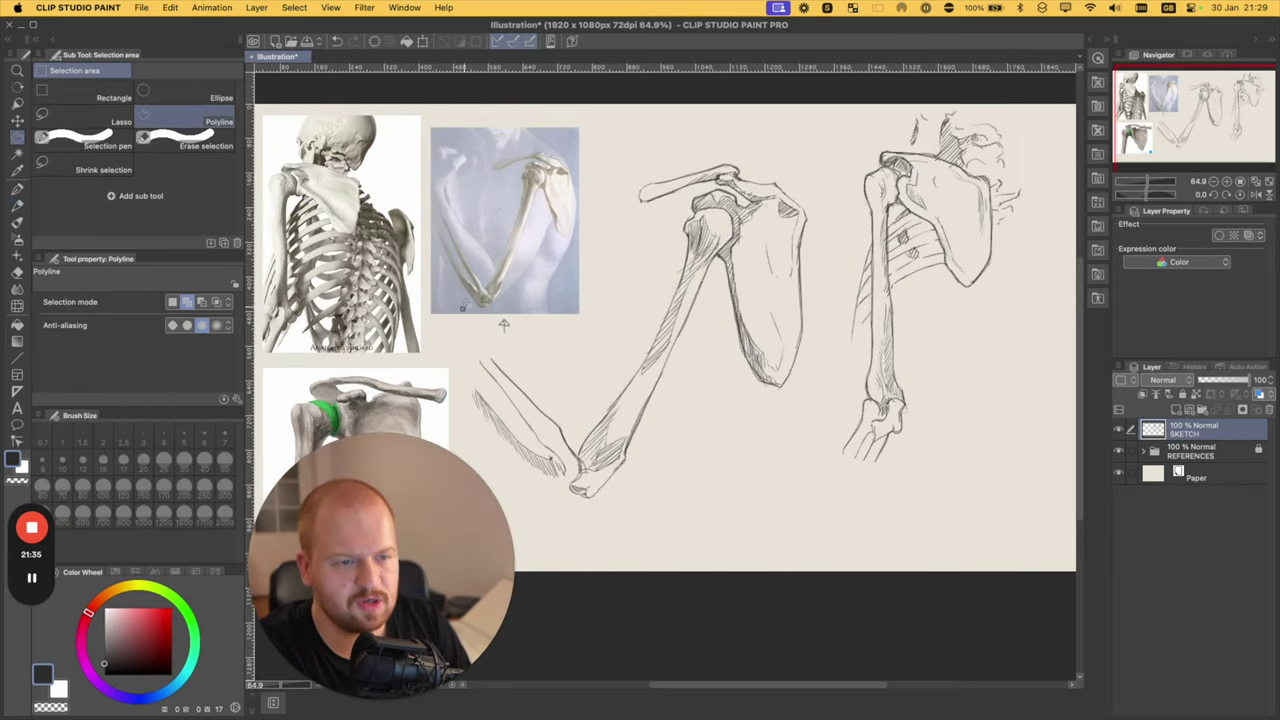
left_click(462, 308)
left_click(603, 244)
left_click(614, 160)
left_click(748, 140)
left_click(822, 195)
left_click(810, 316)
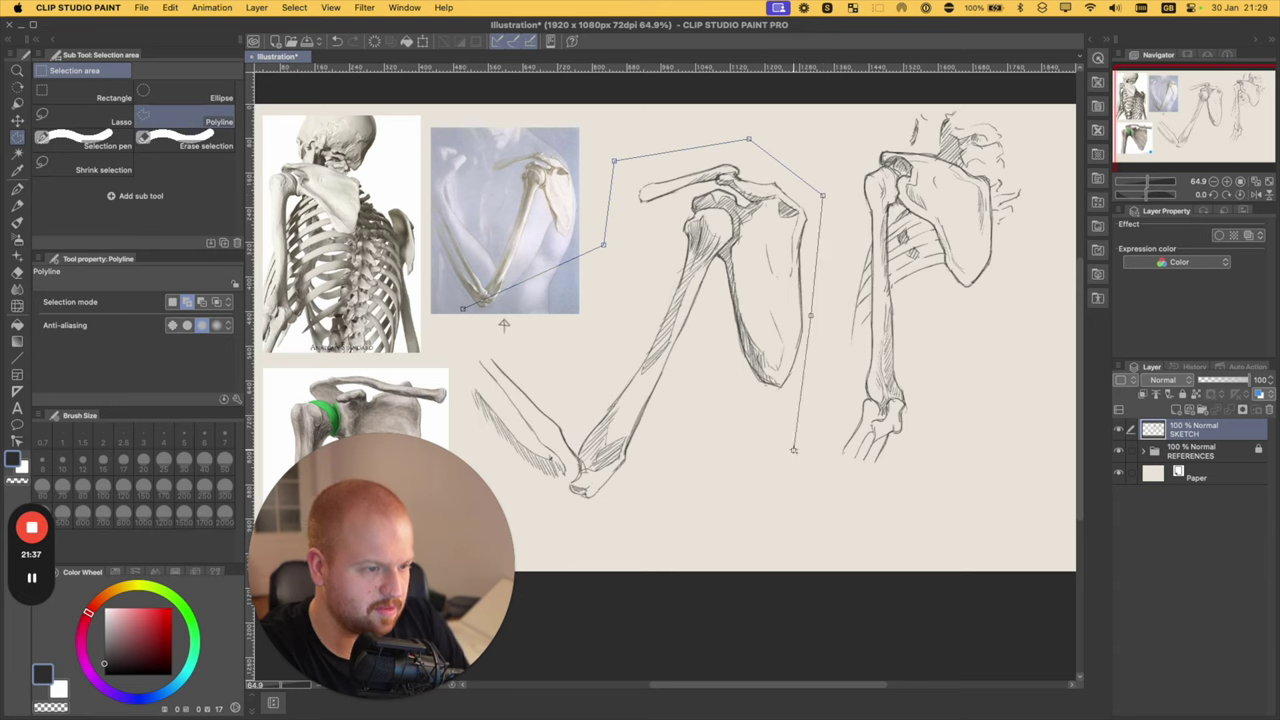
left_click(793, 450)
left_click(543, 530)
left_click(458, 432)
left_click(462, 308)
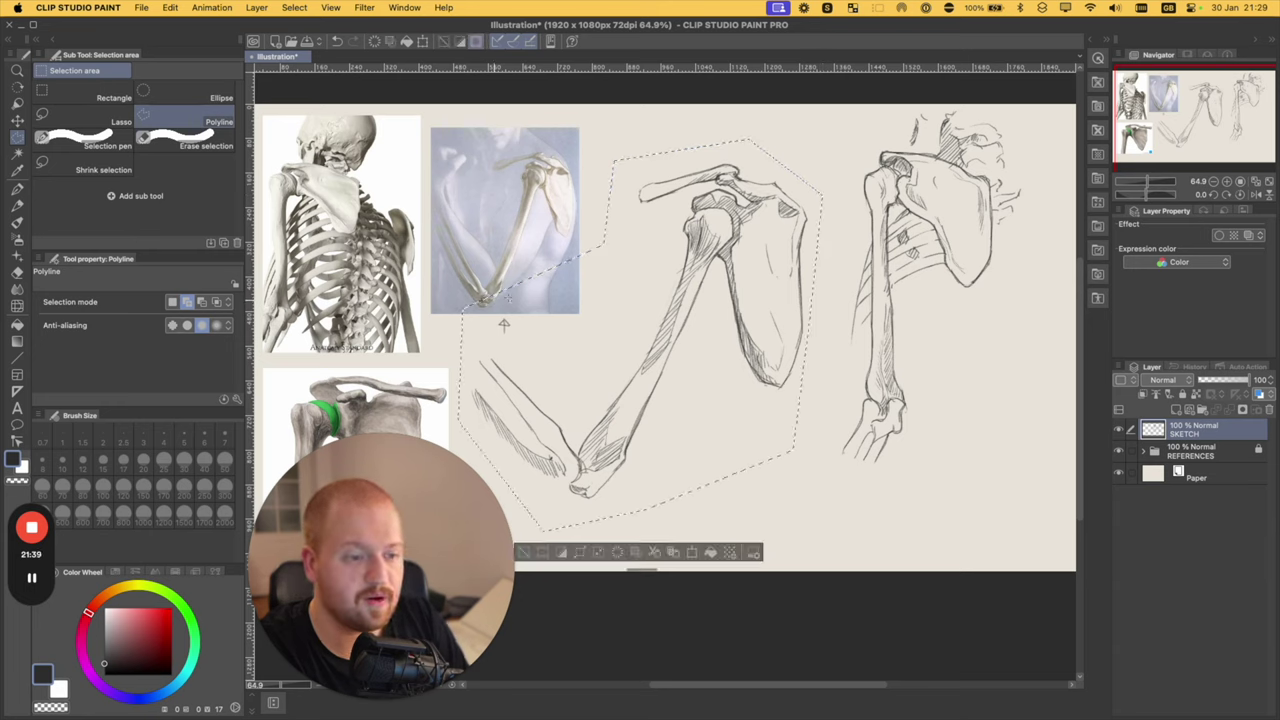
- Scale the selected study to 80%, place it below and beside the first study, and return to the Mechanical pencil
key("super+t")
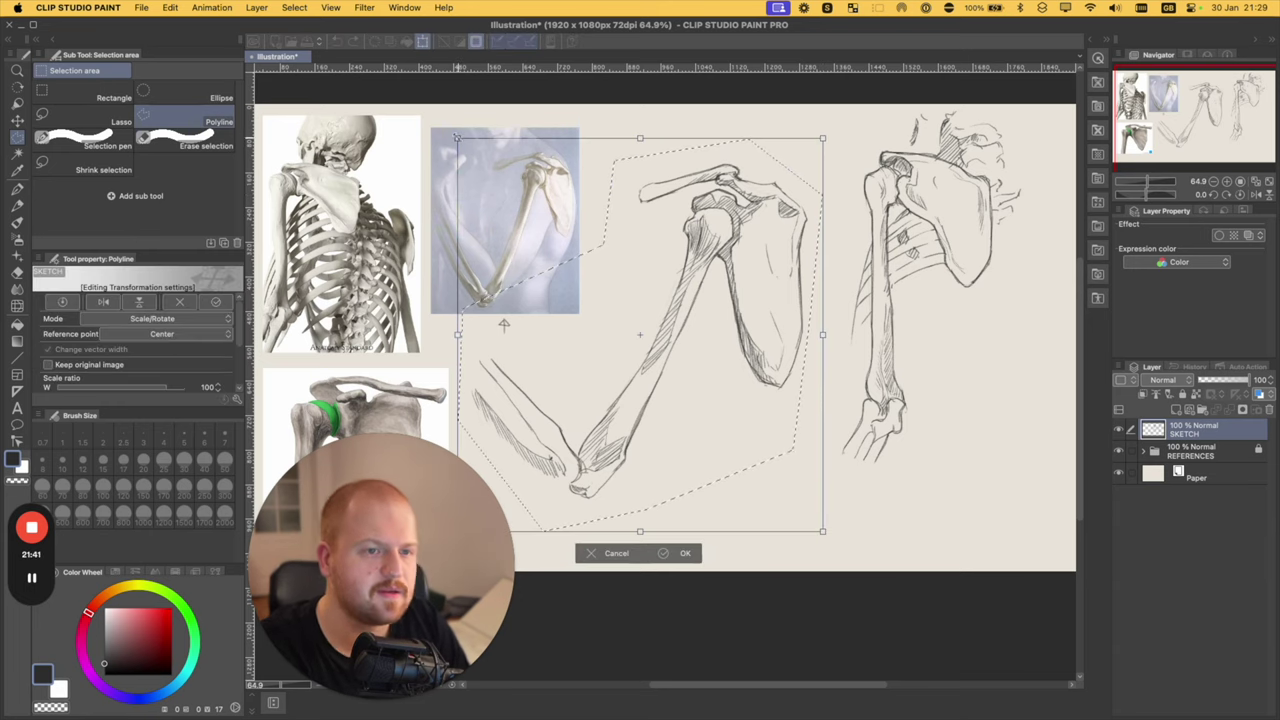
left_click_drag(460, 142, 531, 217)
mouse_move(715, 270)
left_mouse_down()
mouse_move(758, 170)
mouse_move(1004, 347)
mouse_move(1062, 351)
left_mouse_up()
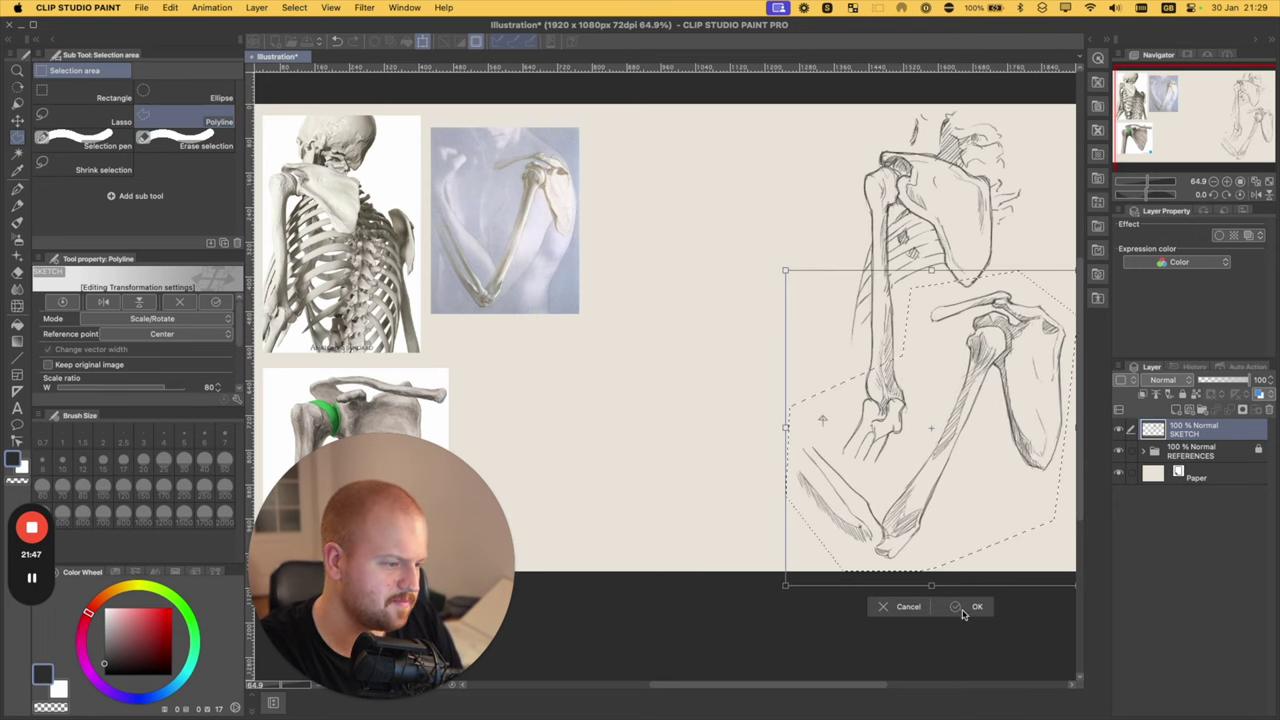
left_click(966, 607)
scroll(931, 334, "right", 3)
scroll(760, 409, "right", 2)
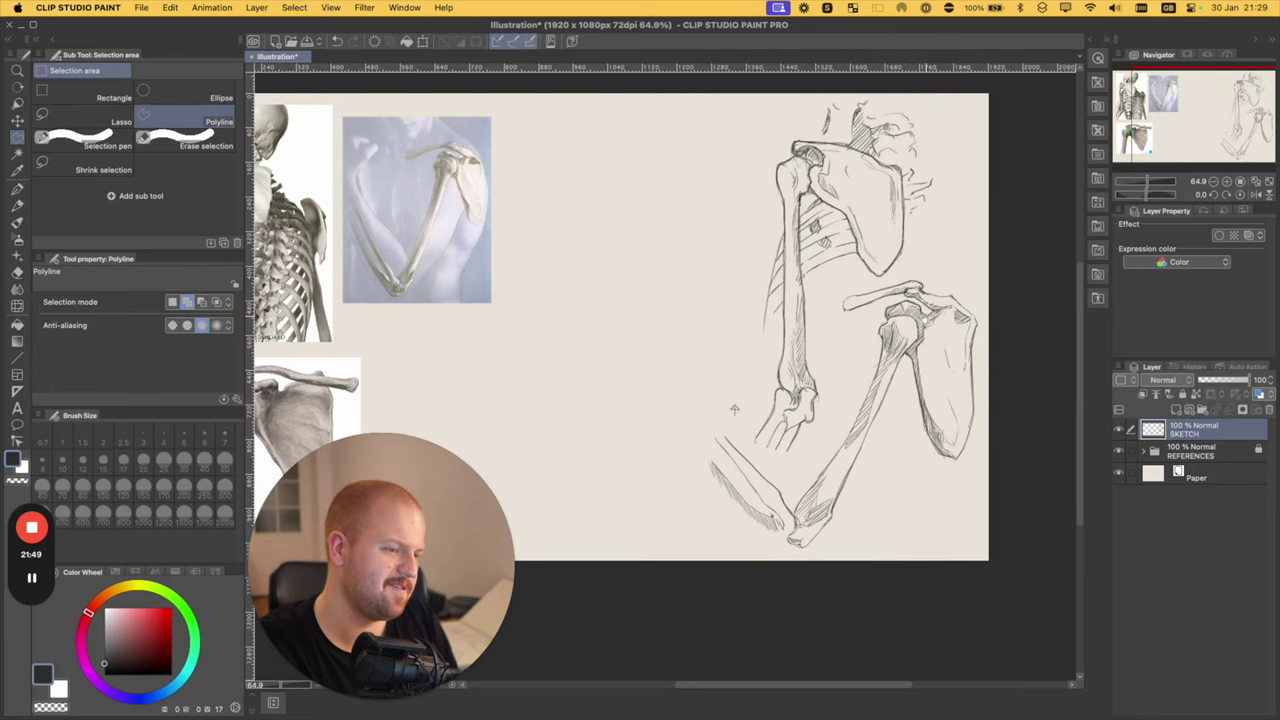
key("e")
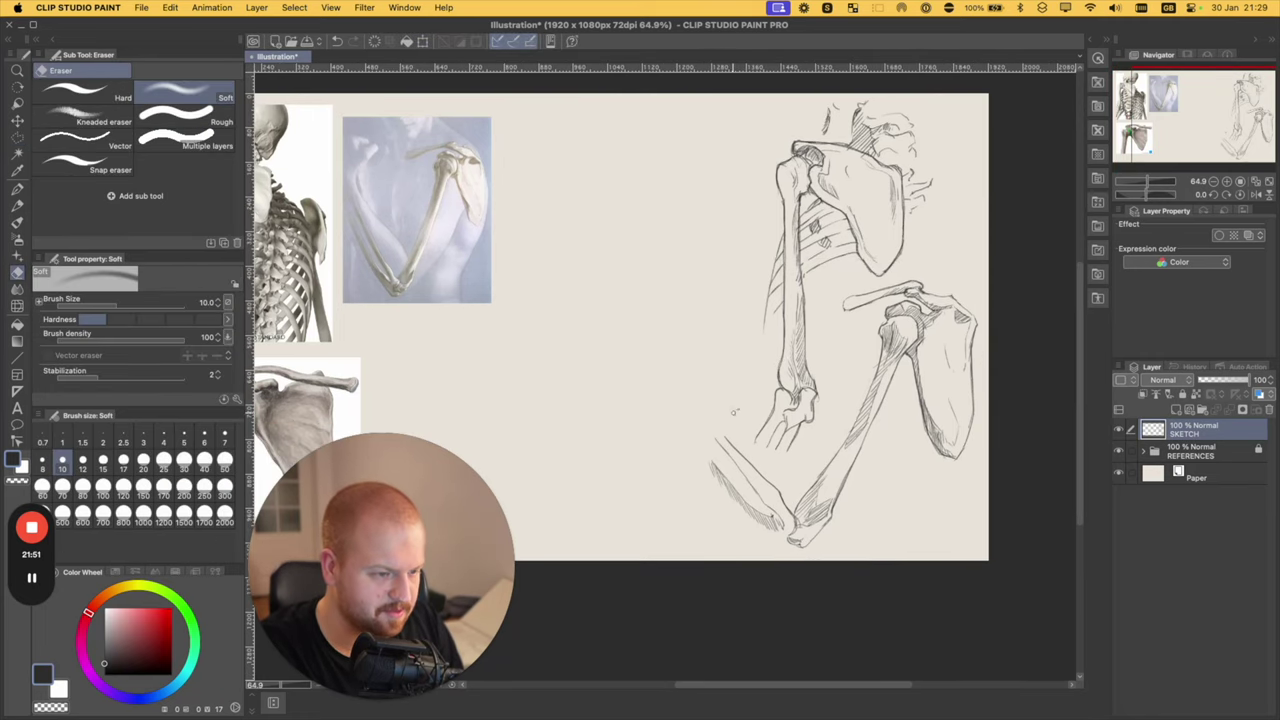
key("p")
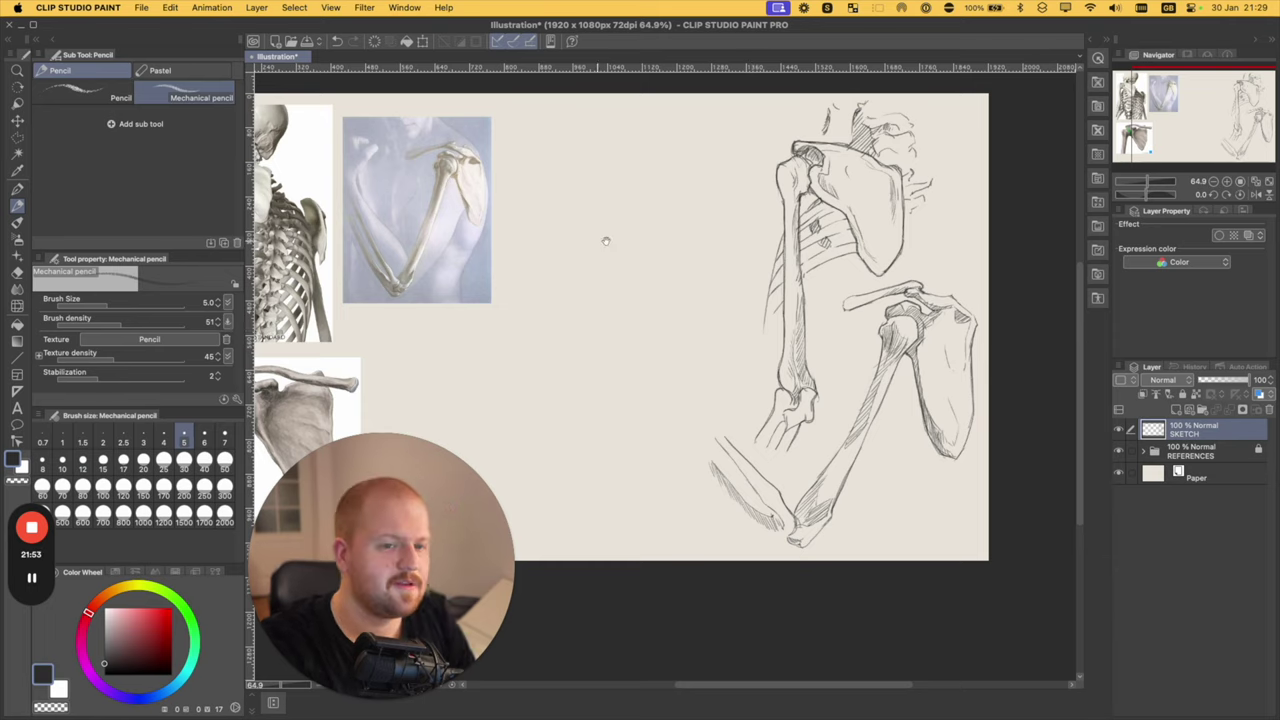
left_click_drag(603, 240, 714, 205)
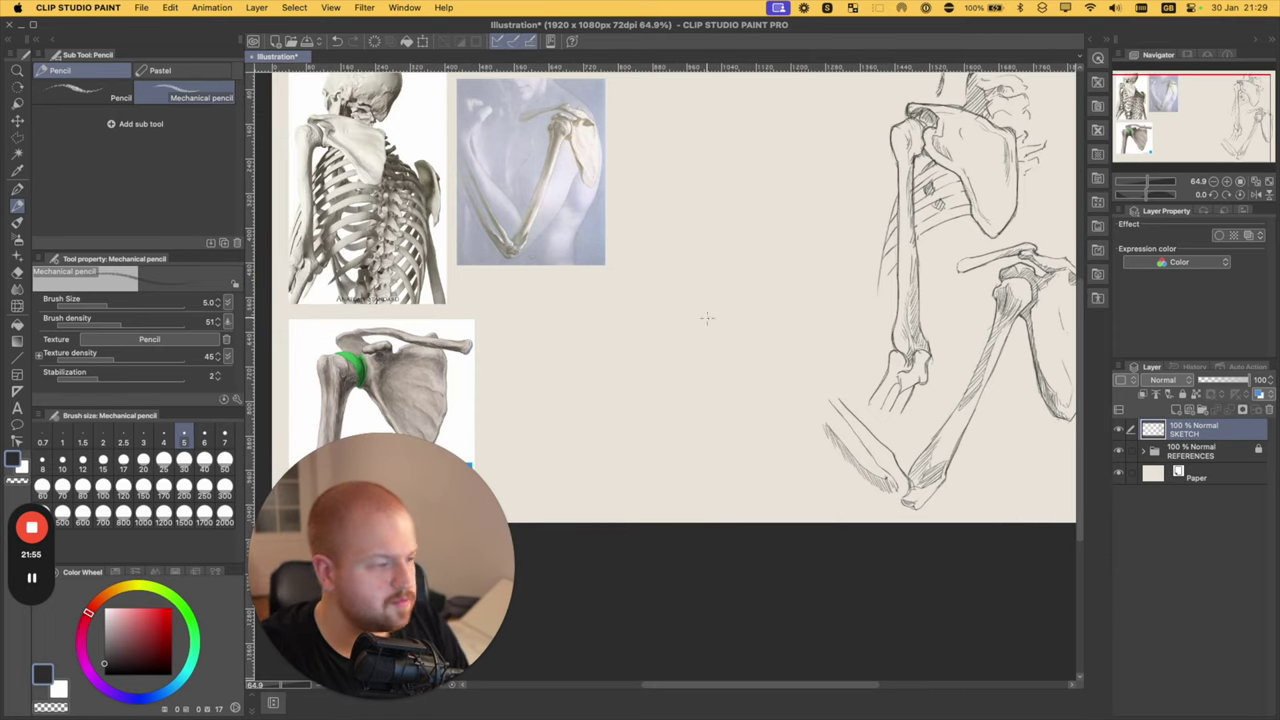
- Unlock and expand the REFERENCES folder, and move the shoulder joint reference with the green highlight to beneath the arm photo
left_click(1259, 453)
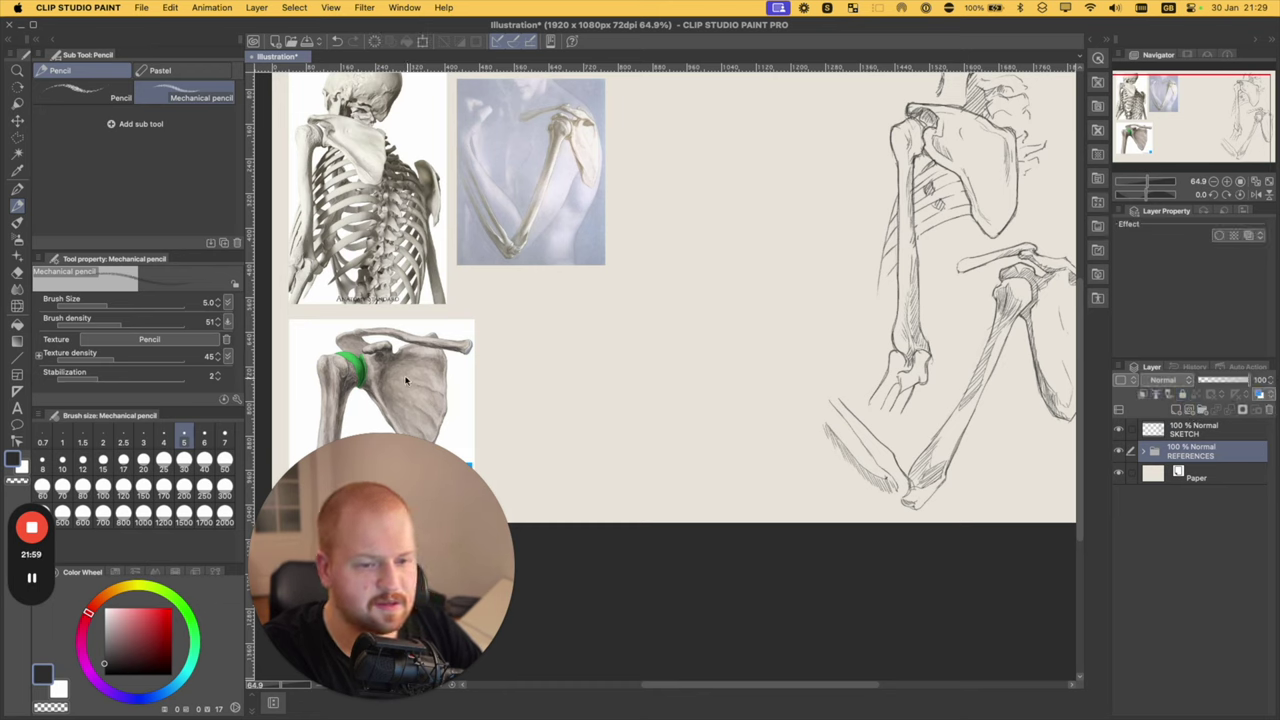
mouse_move(394, 379)
left_mouse_down()
mouse_move(547, 294)
mouse_move(480, 196)
mouse_move(427, 184)
mouse_move(446, 176)
mouse_move(450, 240)
mouse_move(417, 372)
left_mouse_up()
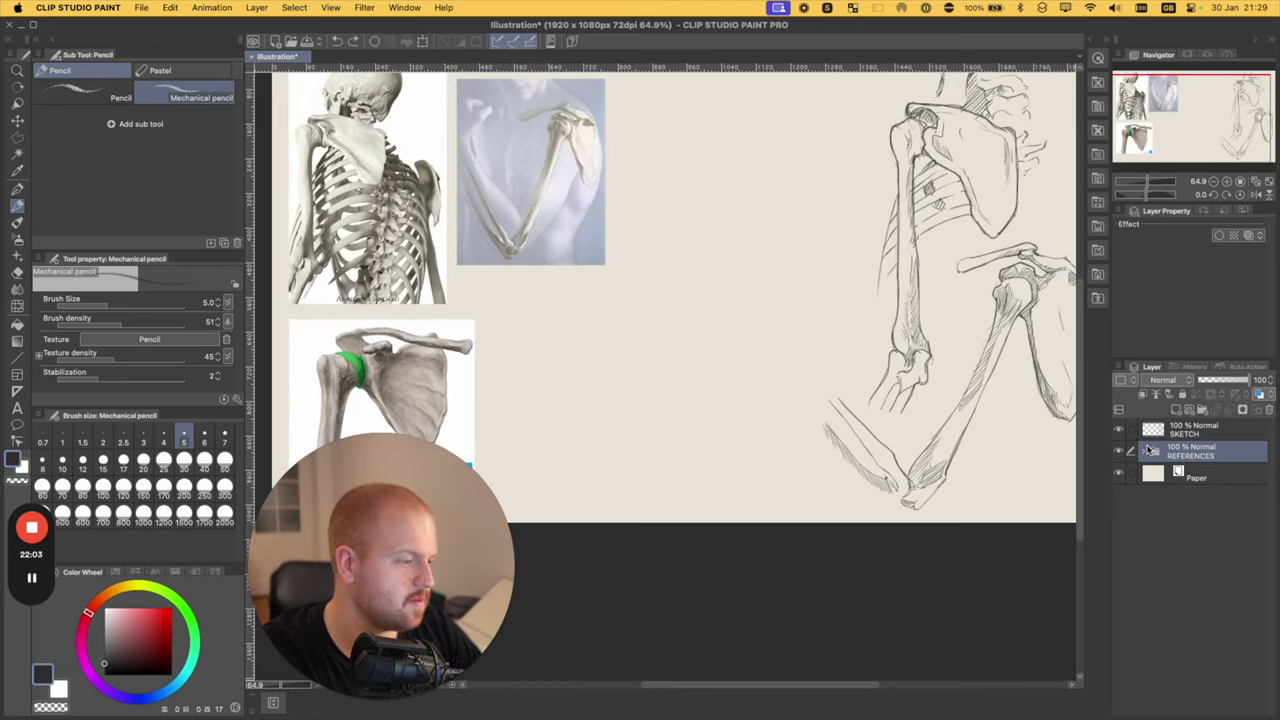
left_click(1145, 452)
left_click(1178, 516)
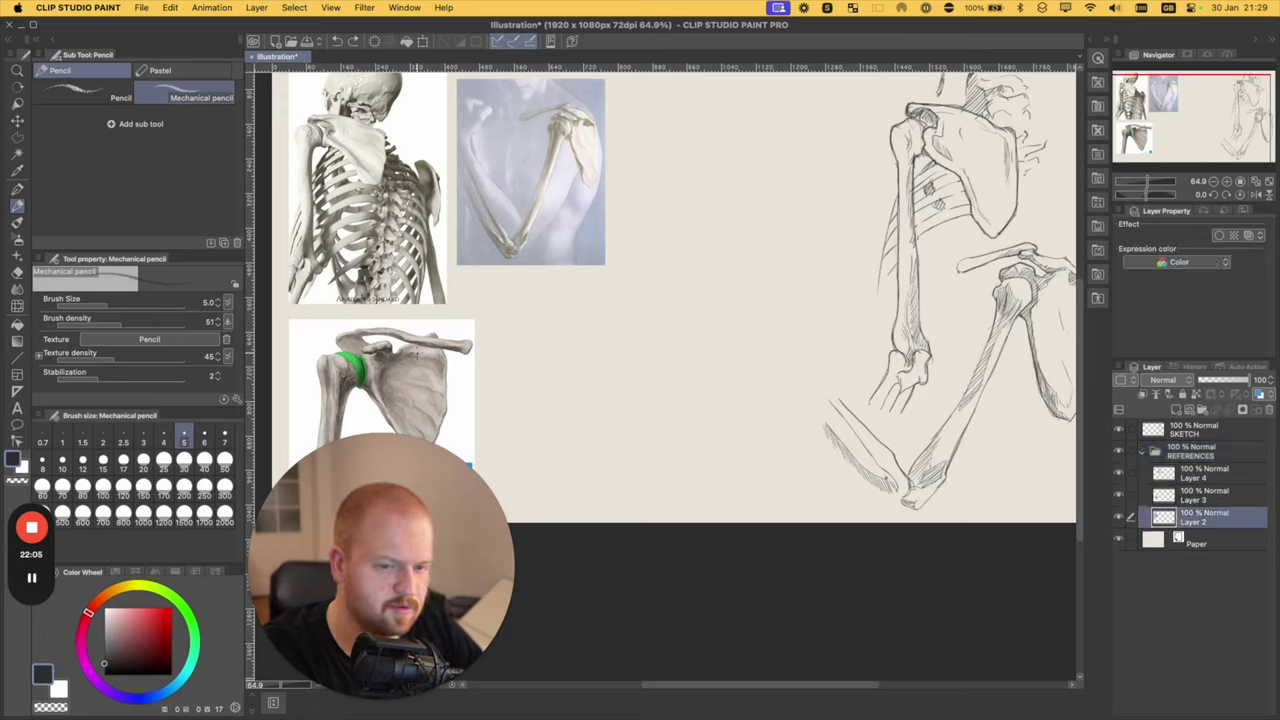
left_click_drag(448, 361, 636, 331)
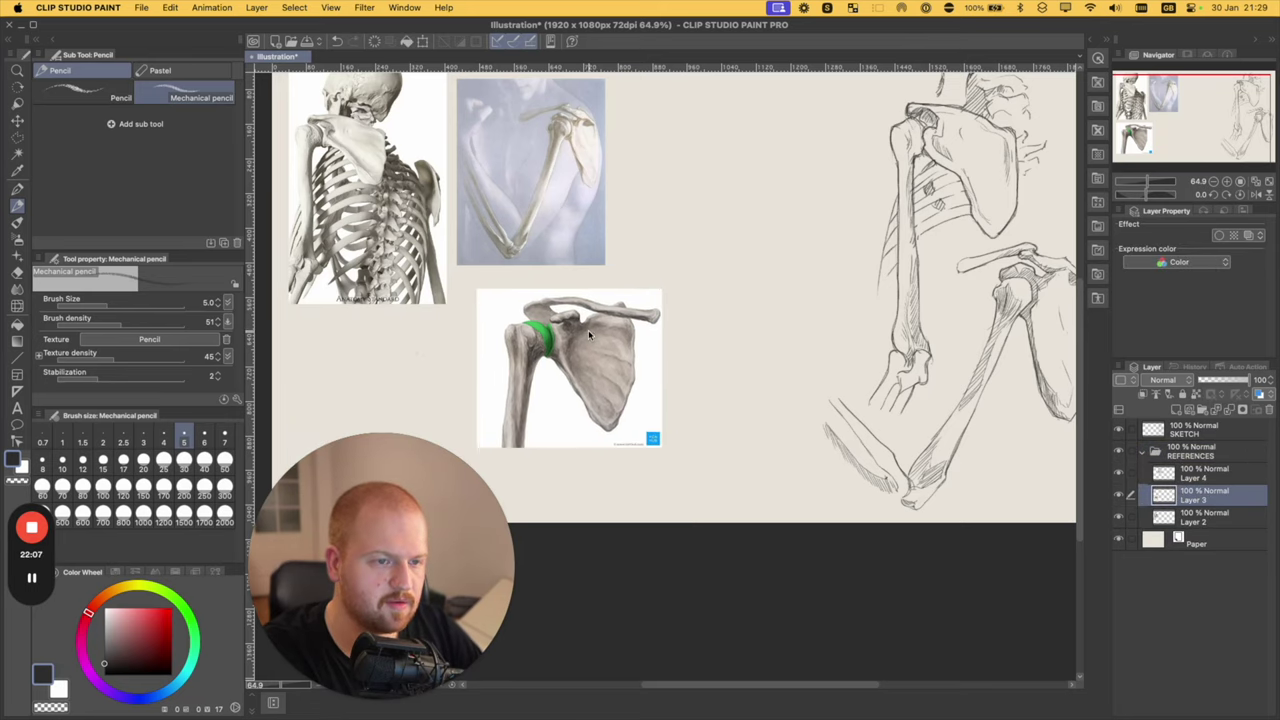
- Move Layer 4 and Layer 3 below Layer 2 within the REFERENCES folder and make Layer 4 active
left_click(1190, 480)
left_click(1191, 492, "shift")
left_click_drag(1190, 482, 1192, 529)
left_click(1189, 495)
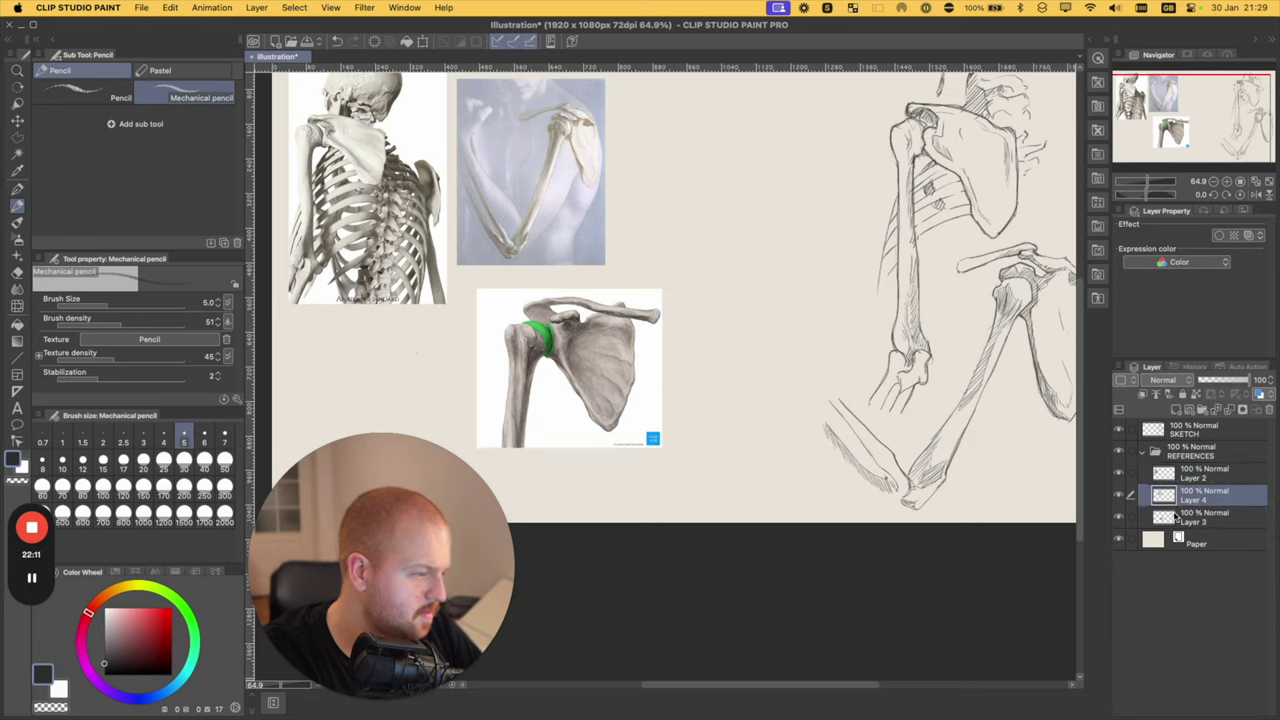
- Hide and show Layer 4 and Layer 3 one at a time to identify which reference each contains
left_click(1120, 497)
left_click(1120, 497)
left_click(1120, 518)
left_click(1120, 518)
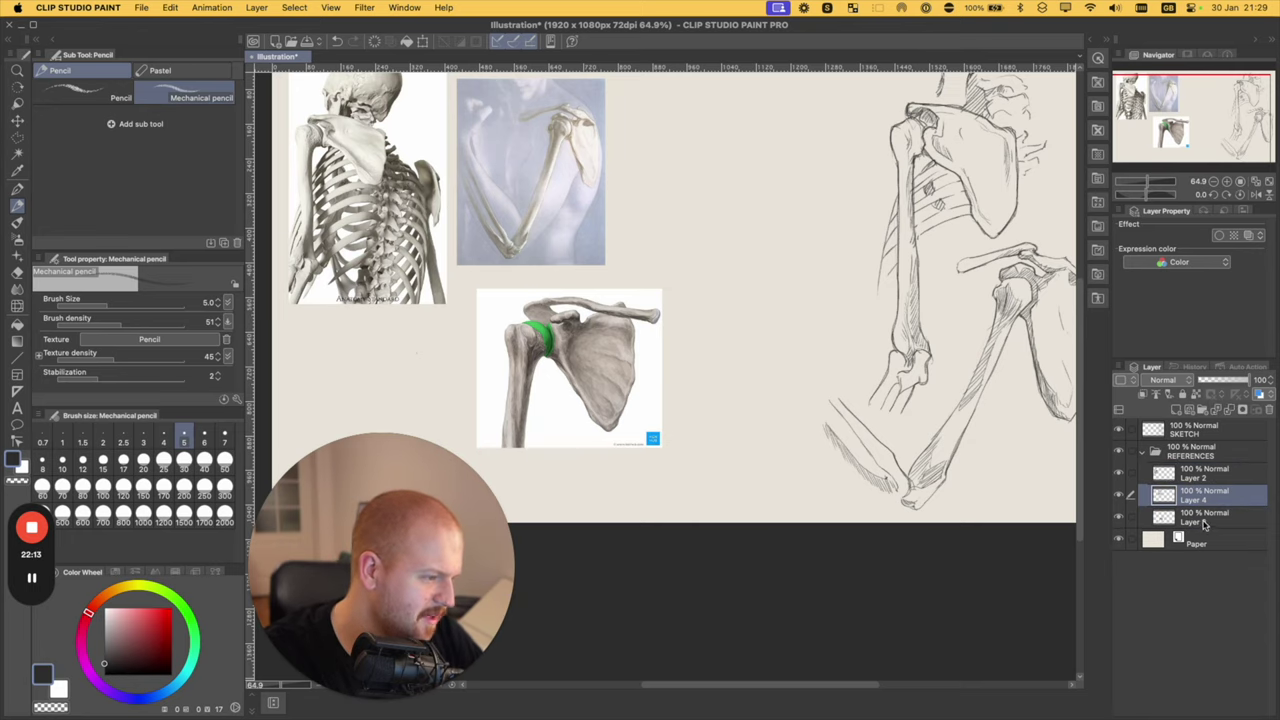
- Move Layer 3 to the top of the REFERENCES folder and enlarge its shoulder joint image over the other two references
left_click_drag(1198, 520, 1191, 470)
key("super+t")
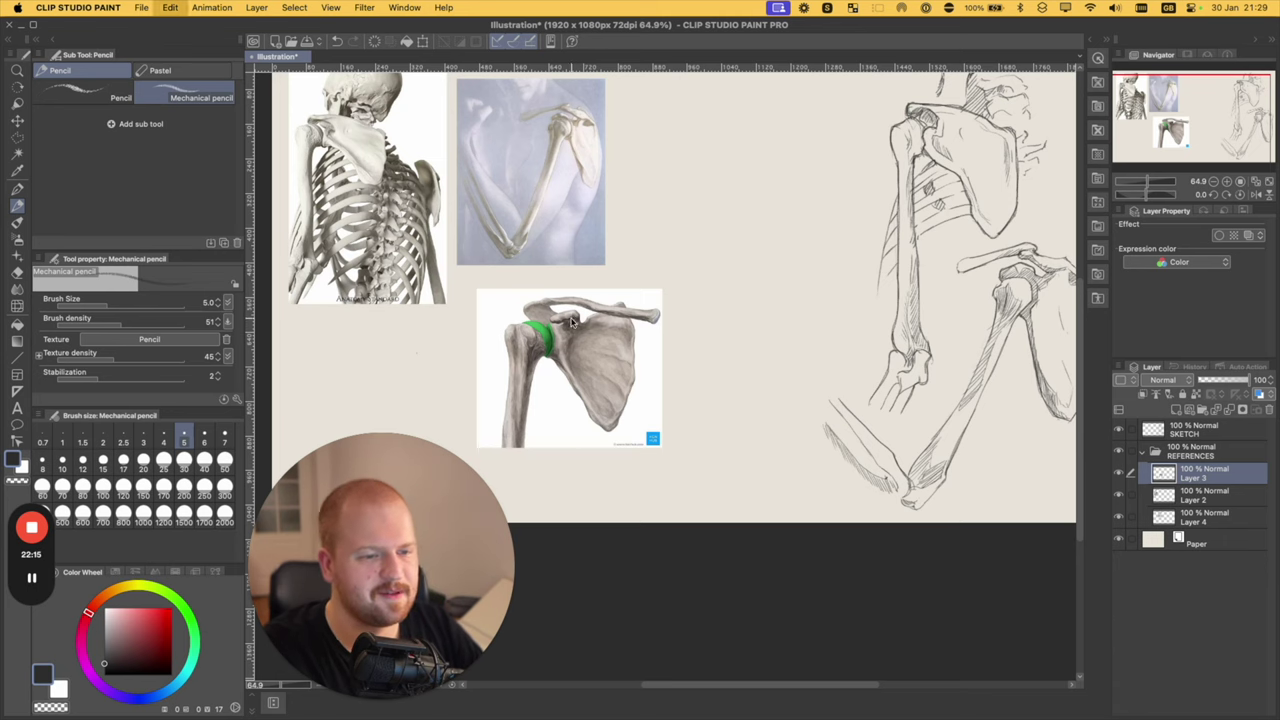
left_click_drag(477, 288, 383, 208)
mouse_move(528, 294)
left_mouse_down()
mouse_move(524, 270)
mouse_move(514, 372)
mouse_move(654, 316)
mouse_move(546, 306)
left_mouse_up()
left_click(554, 489)
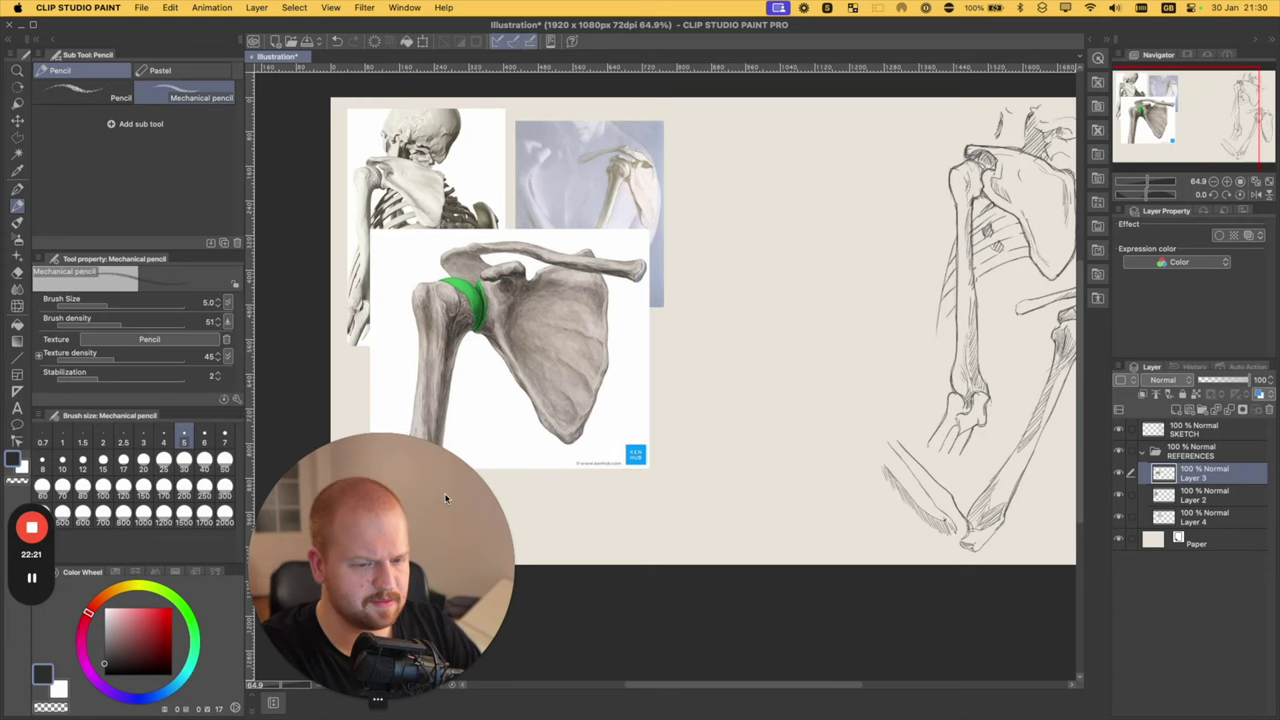
- Collapse and lock the REFERENCES folder, then make the SKETCH layer active
left_click(1147, 453)
left_click(1183, 395)
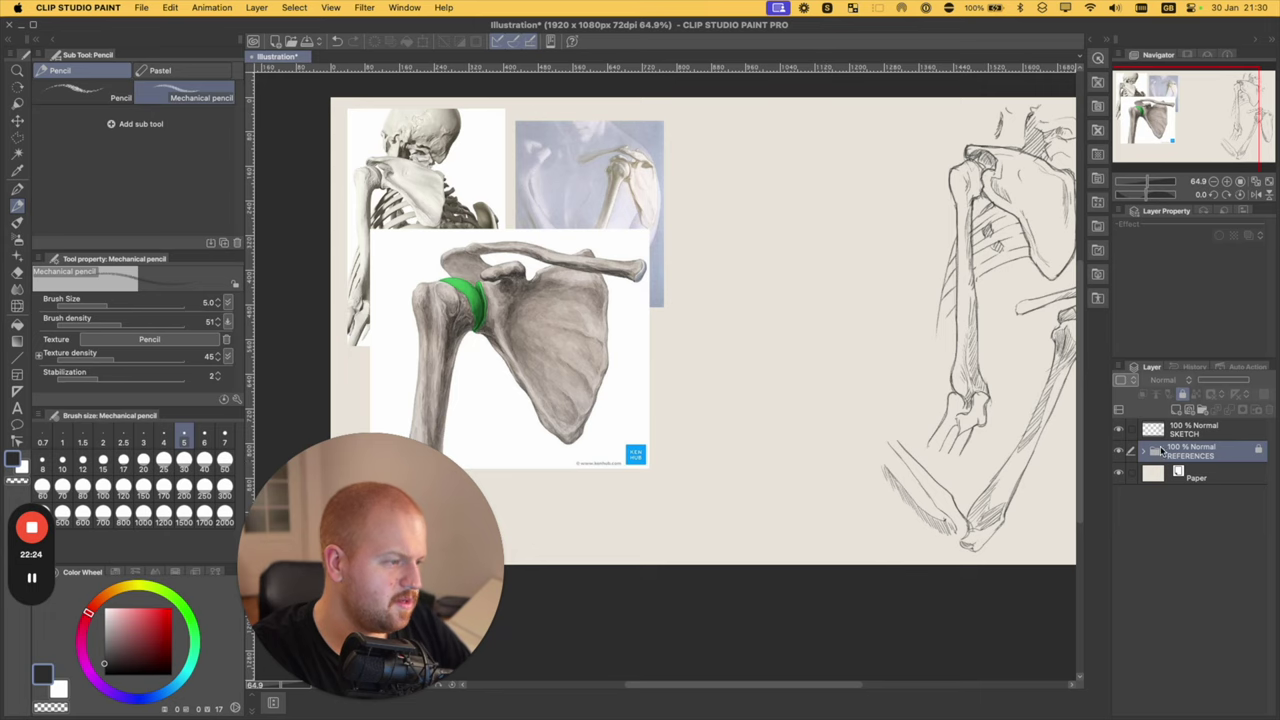
left_click(1181, 435)
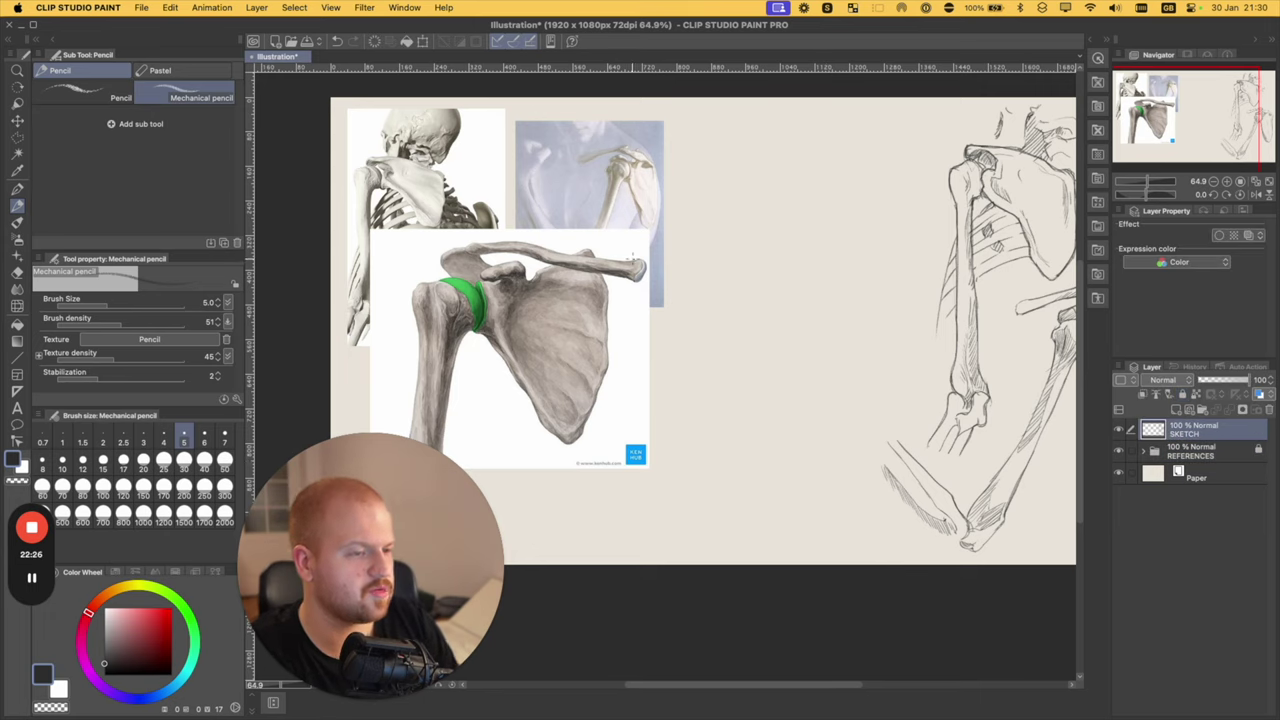
- Sketch the large outline of the scapula in the empty space between the references and the existing studies
scroll(780, 234, "right", 2)
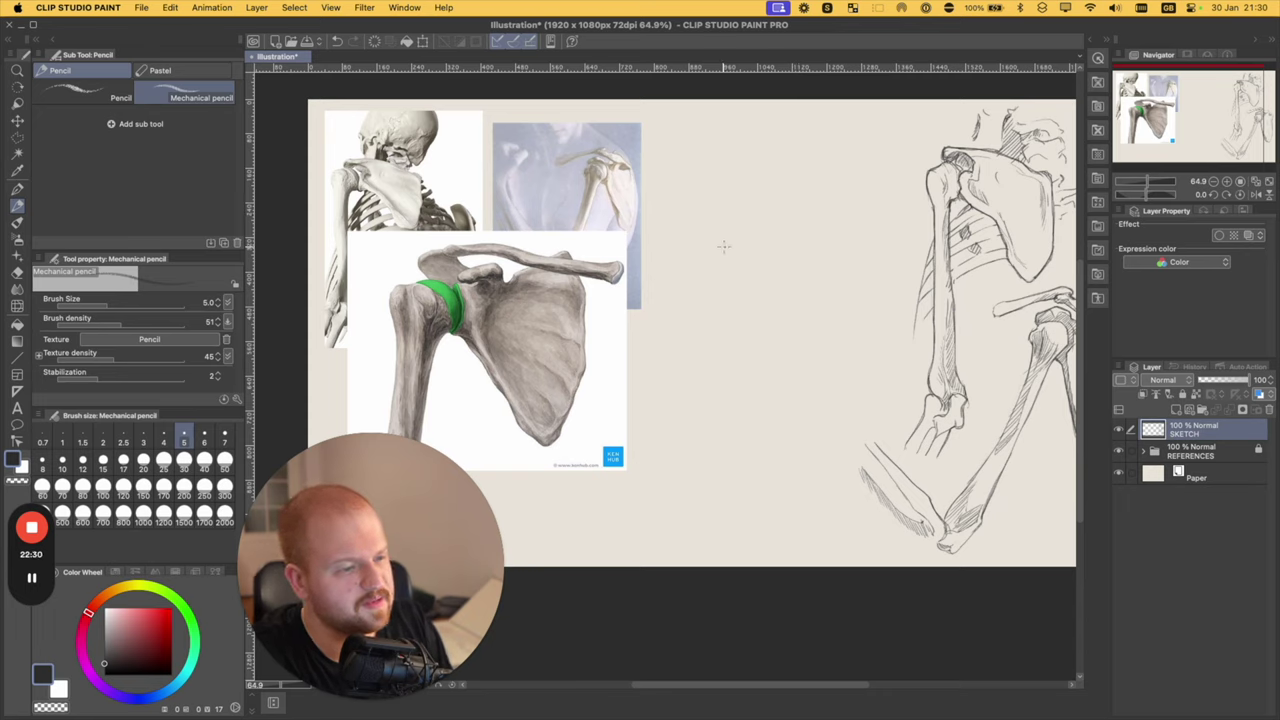
left_click_drag(733, 234, 771, 228)
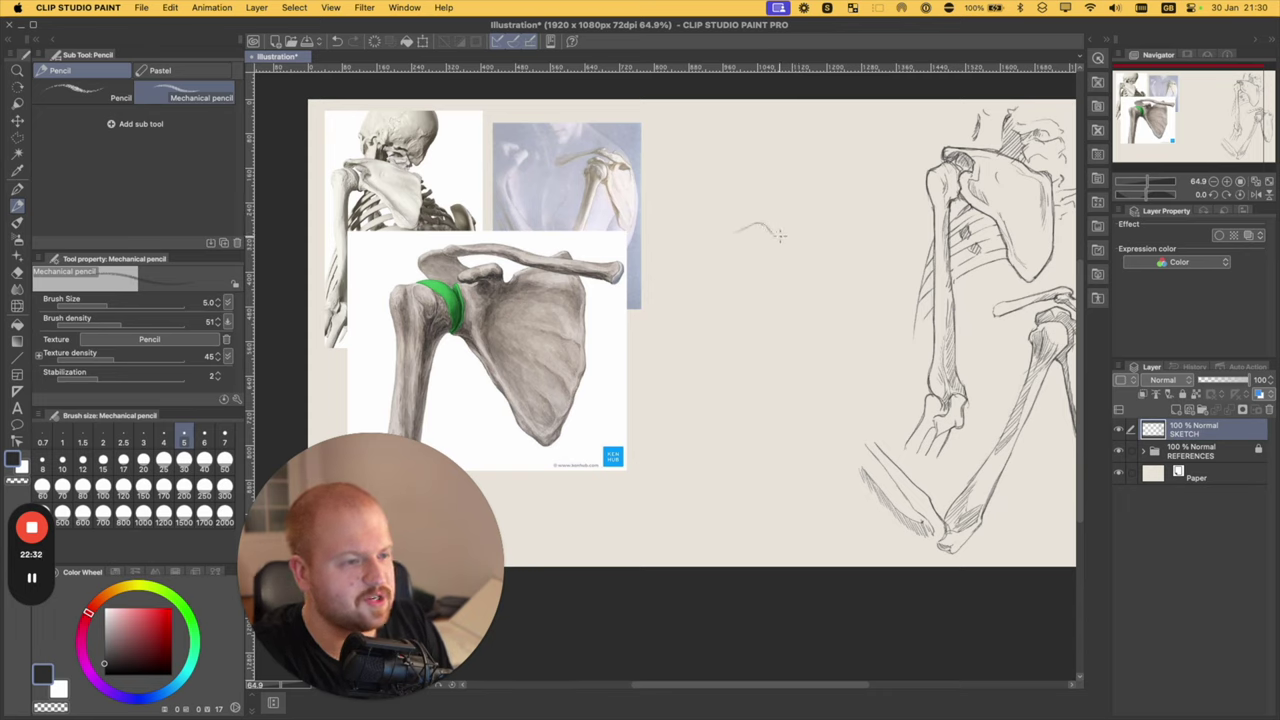
mouse_move(771, 229)
left_mouse_down()
mouse_move(773, 262)
mouse_move(773, 246)
mouse_move(869, 180)
mouse_move(901, 265)
mouse_move(902, 247)
mouse_move(897, 228)
mouse_move(886, 322)
left_mouse_up()
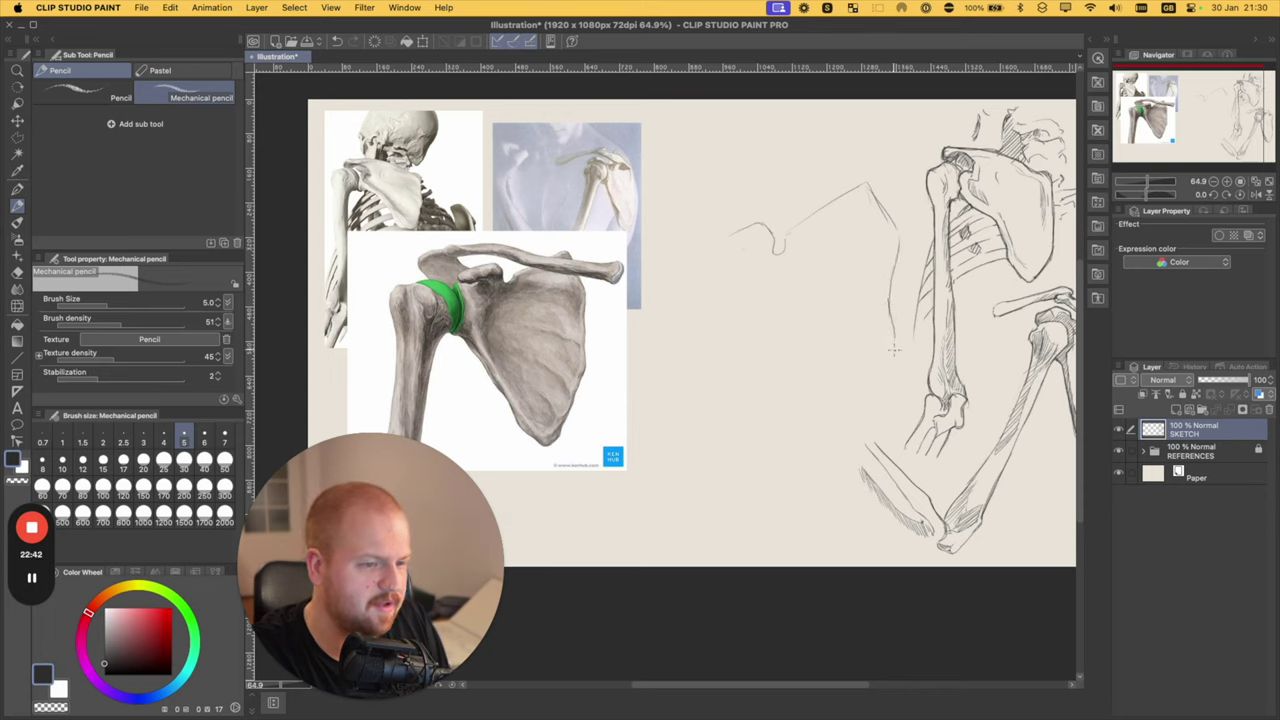
left_click_drag(886, 360, 823, 450)
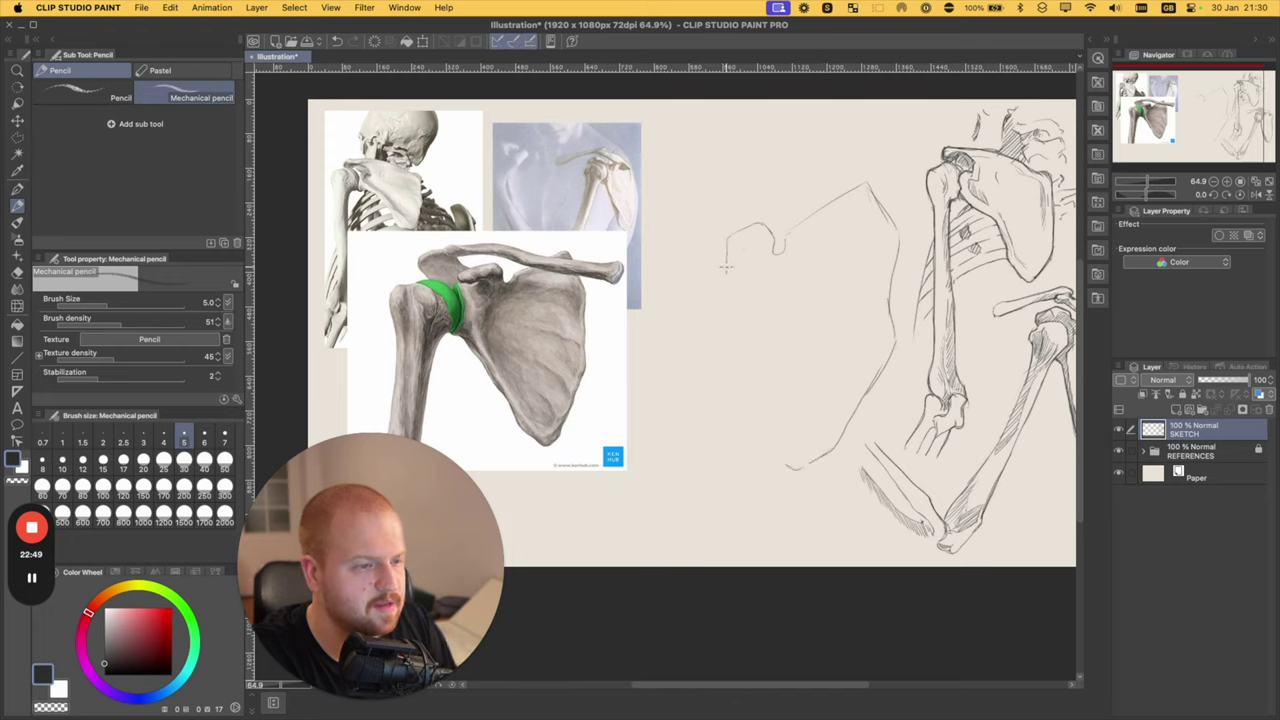
left_click_drag(722, 244, 708, 298)
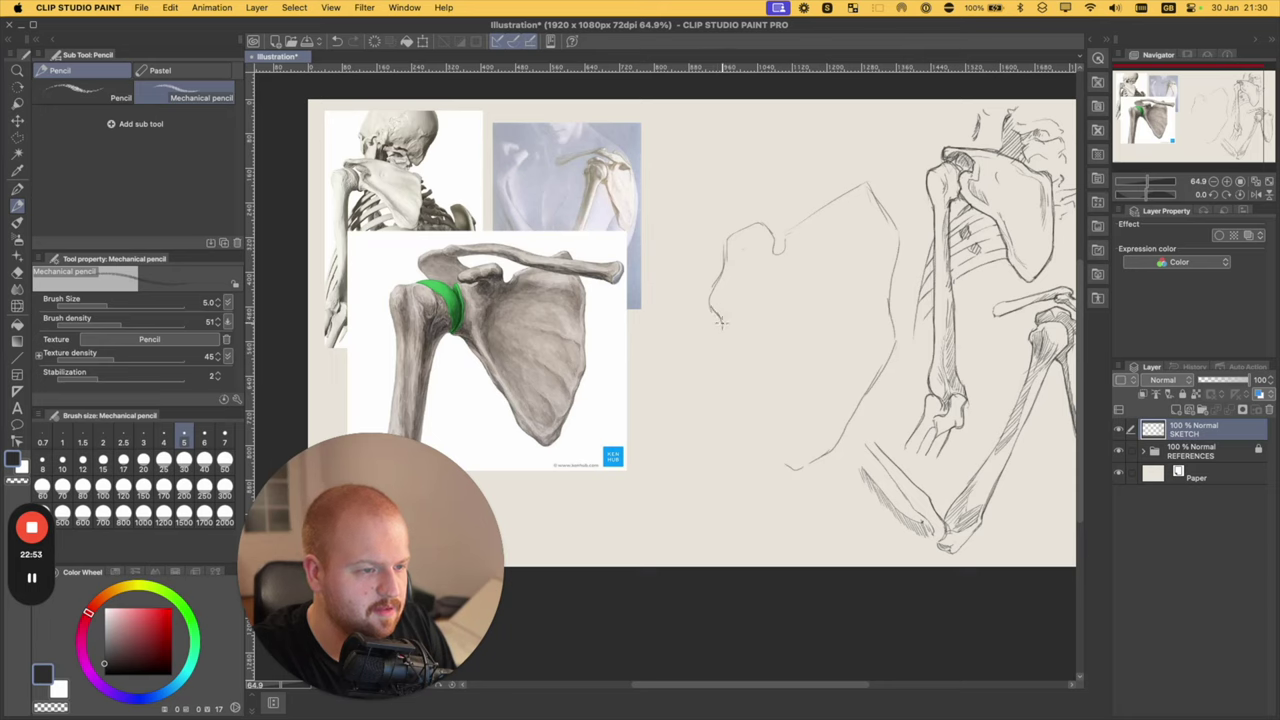
left_click_drag(727, 362, 757, 415)
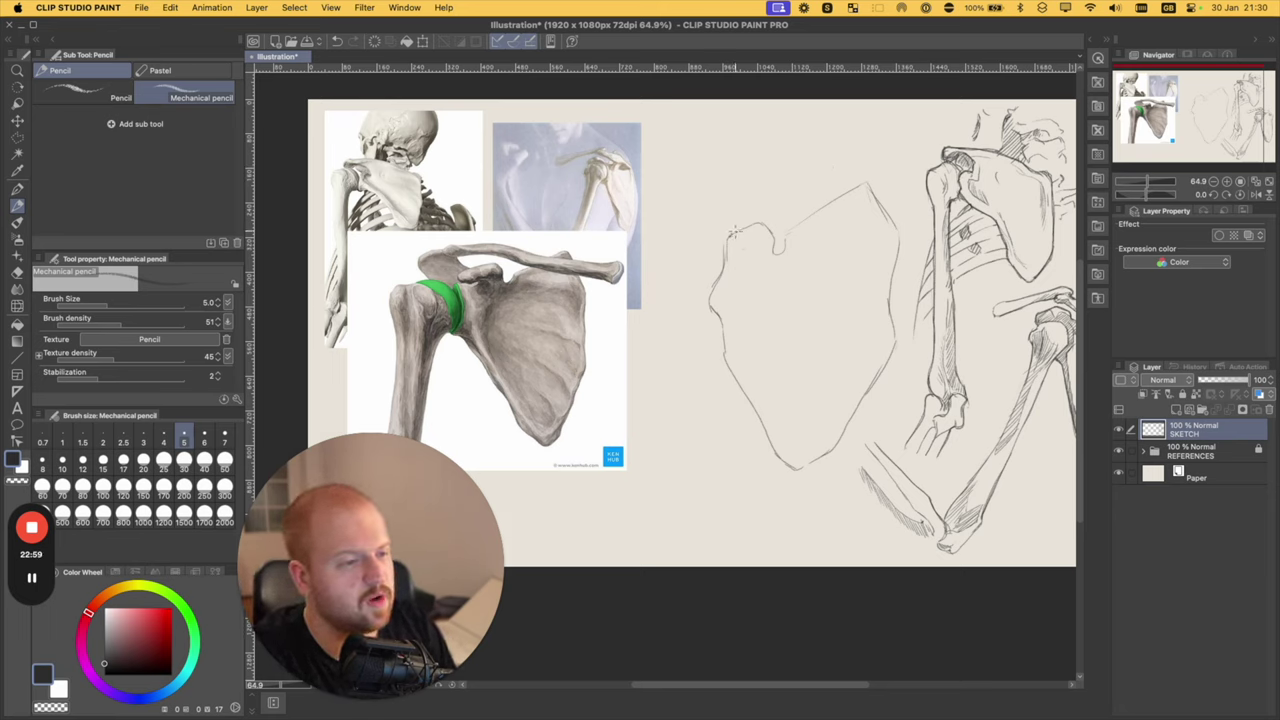
- Erase and redraw the notch in the scapula's upper edge, and outline the bony projection beside it
key("e")
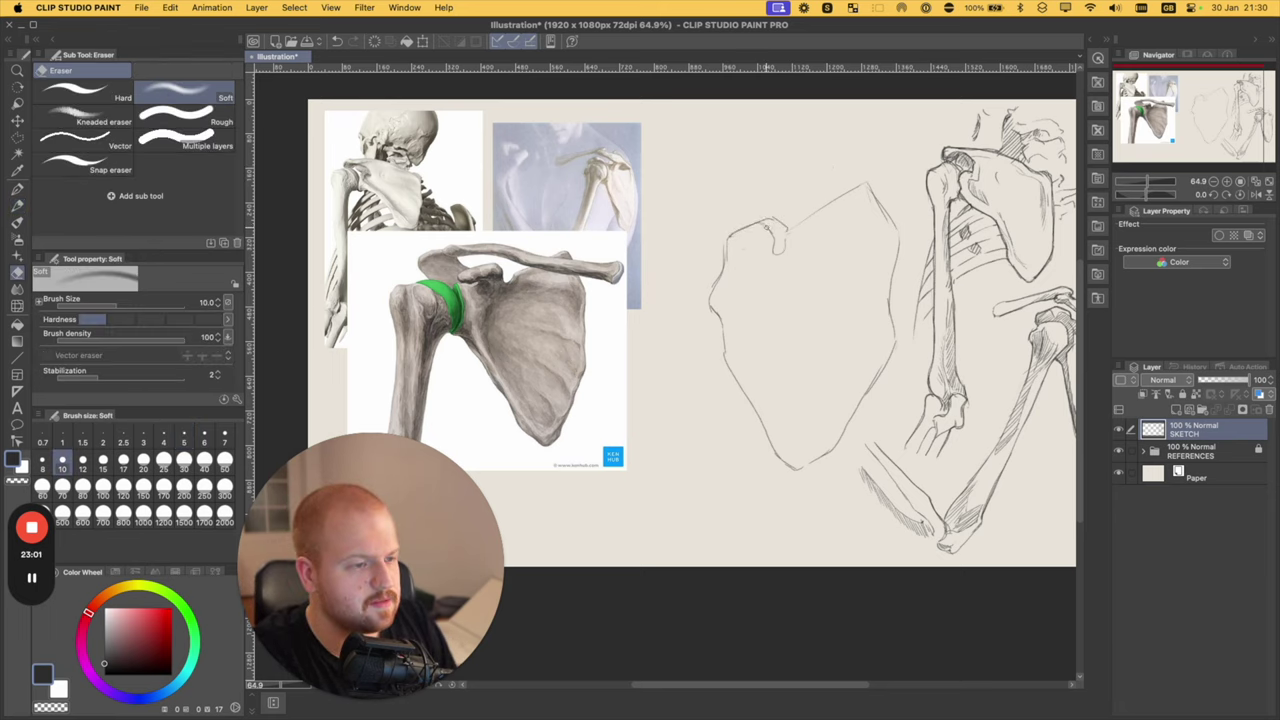
key("p")
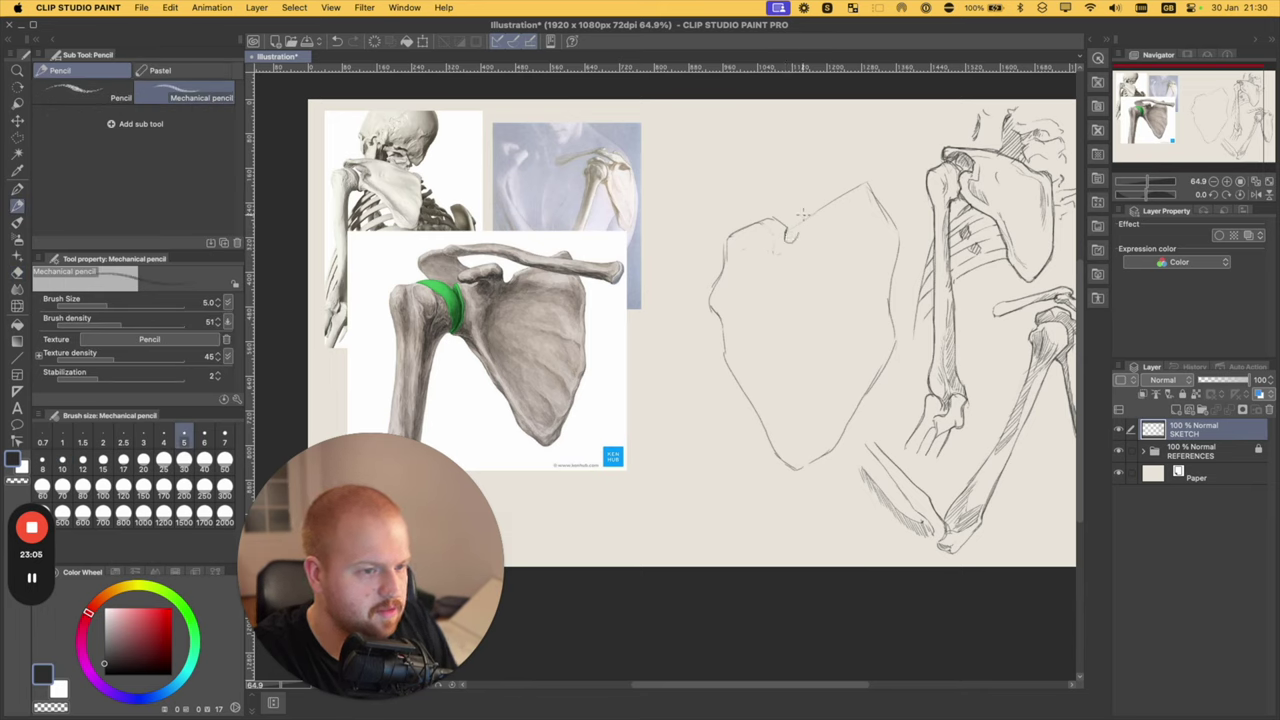
left_click_drag(807, 215, 837, 200)
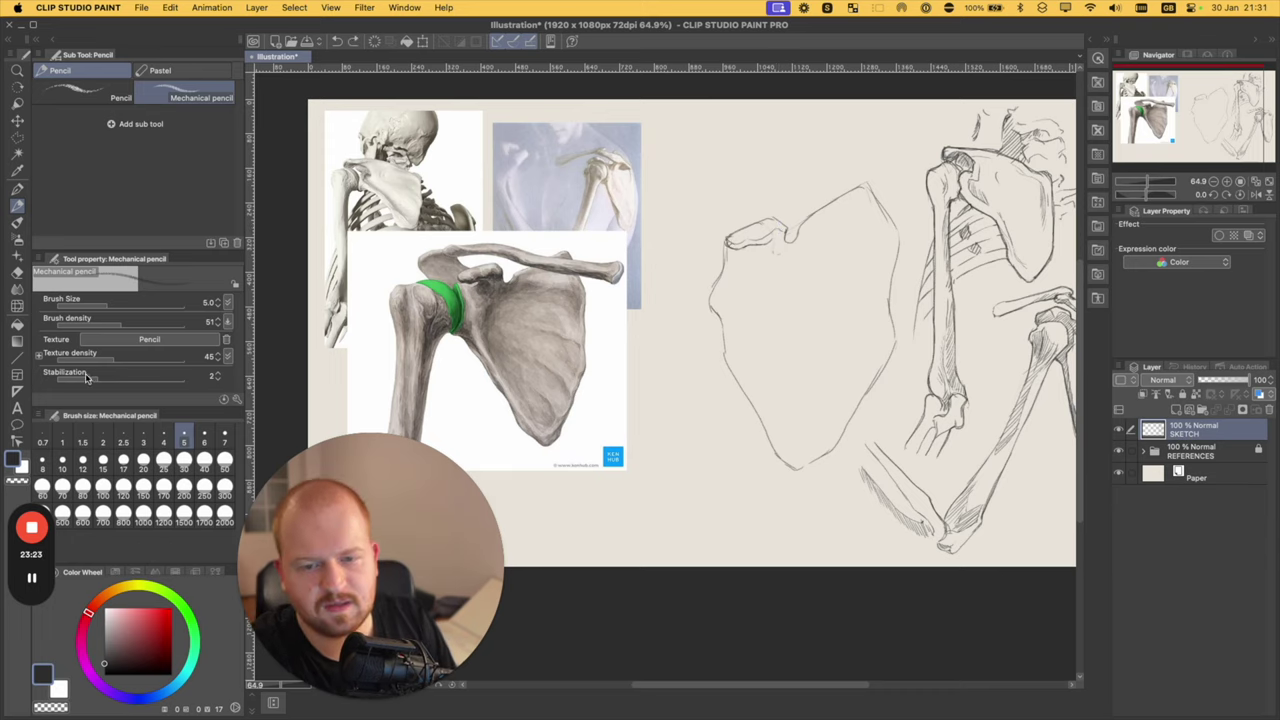
- Set the pencil's stabilization to 0 and refine the scapula's socket edge below the projection, erasing stray lines
left_click_drag(86, 379, 56, 380)
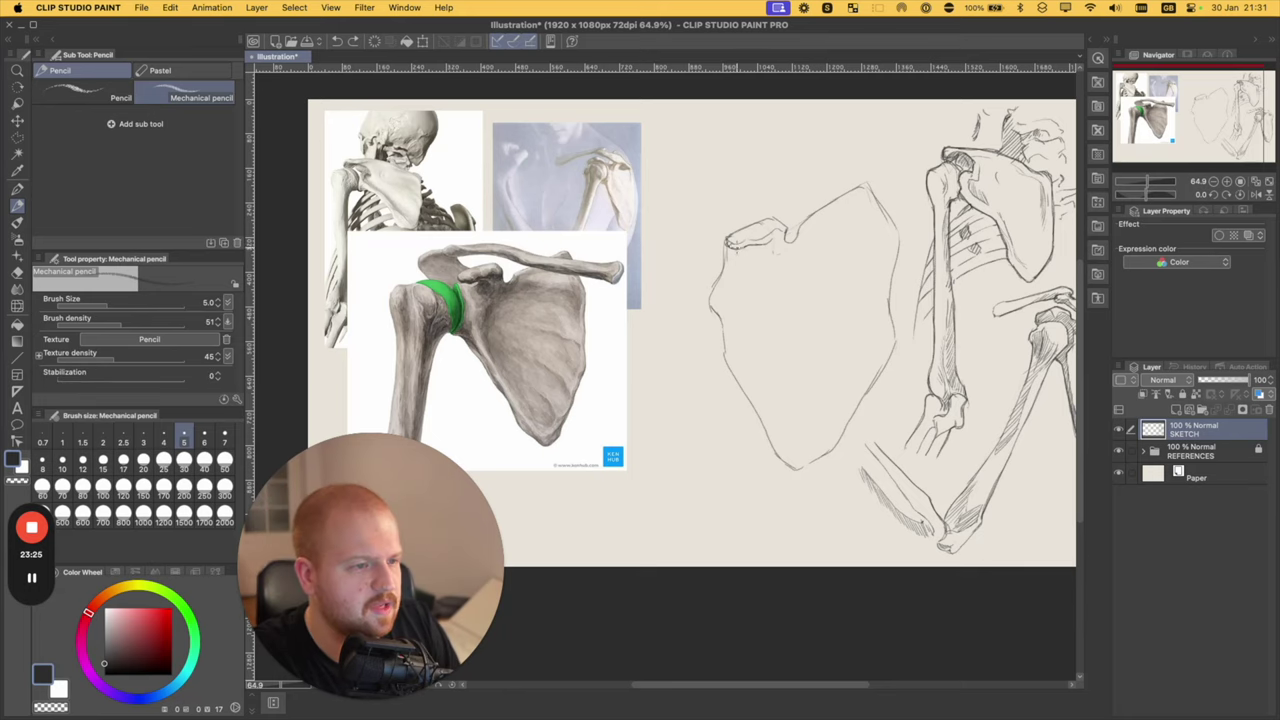
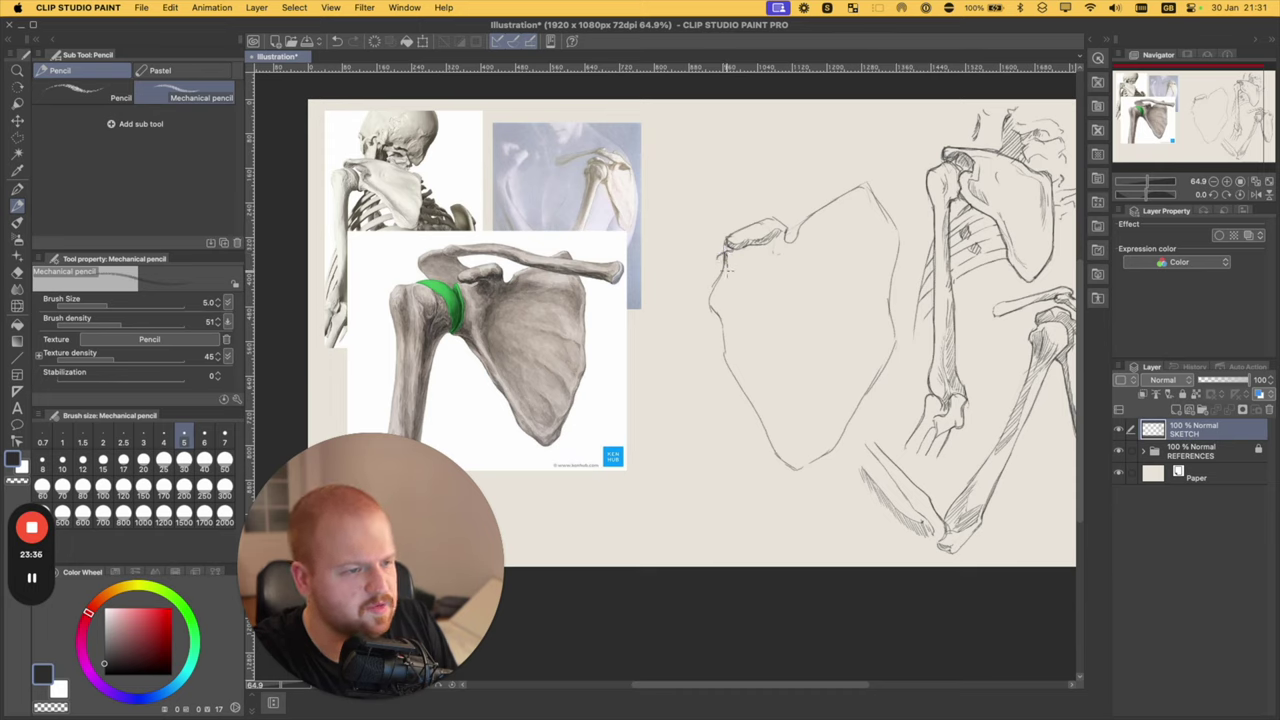
left_click_drag(729, 270, 714, 309)
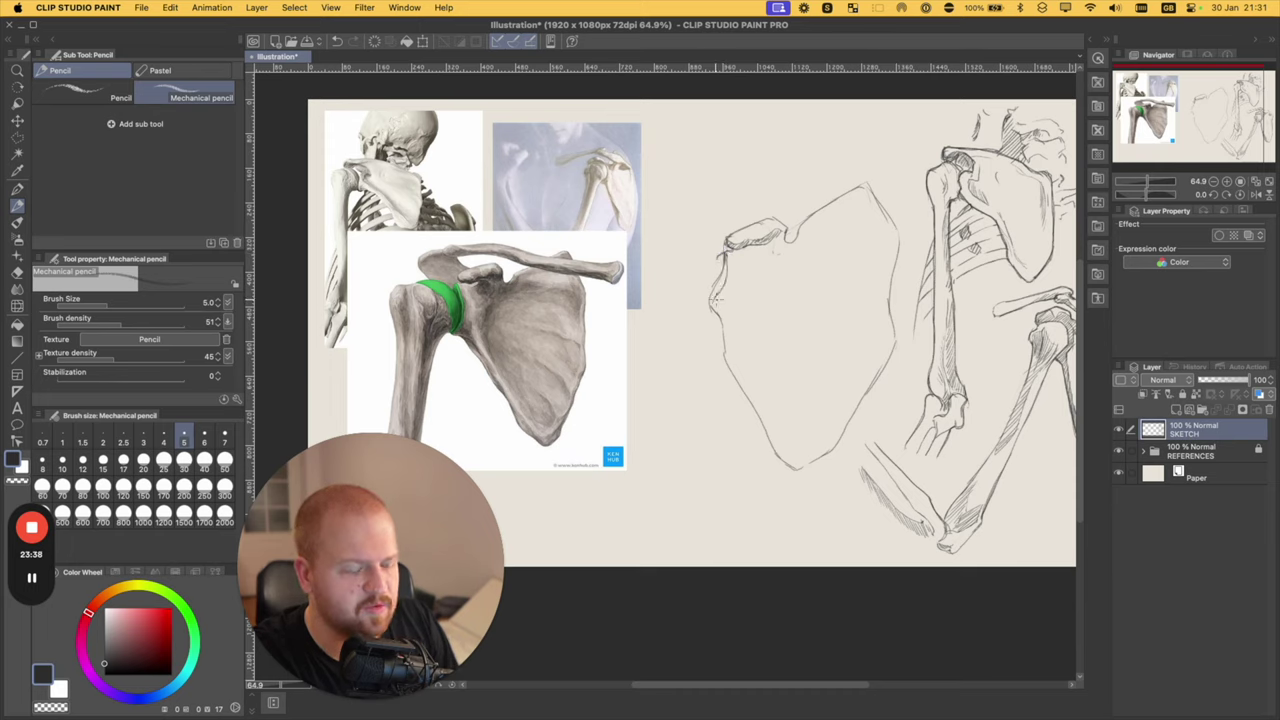
key("e")
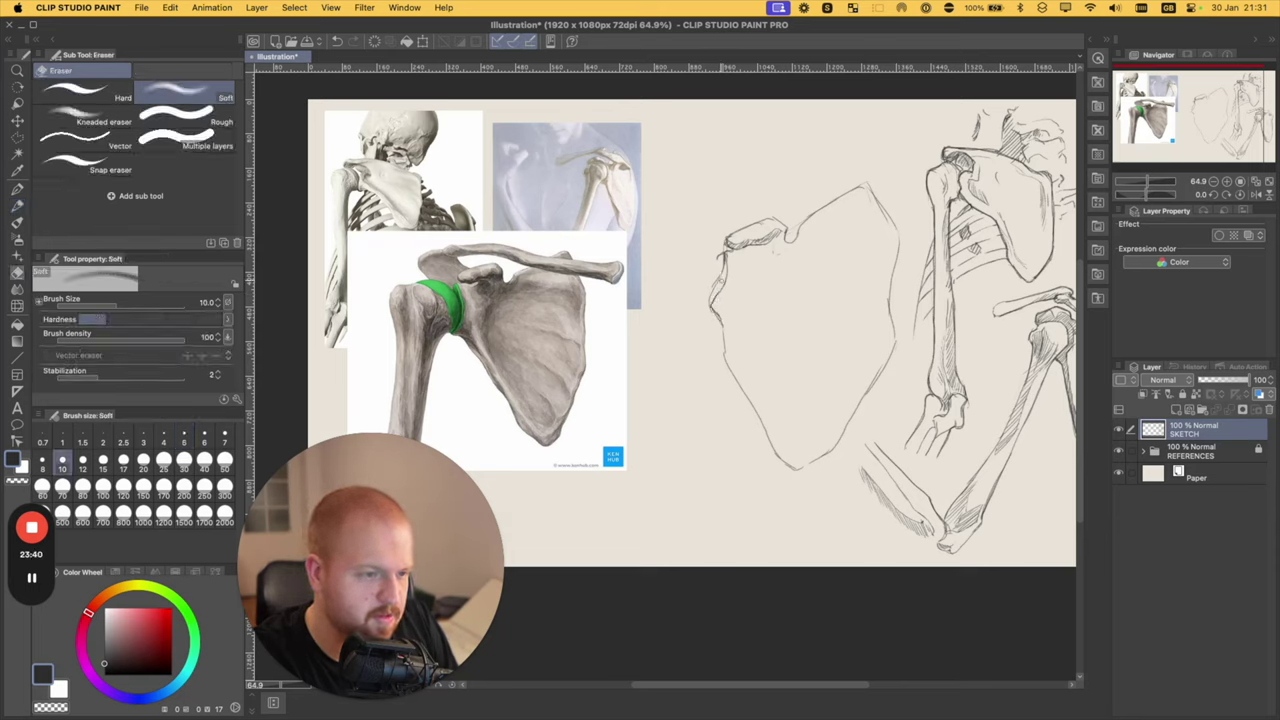
key("p")
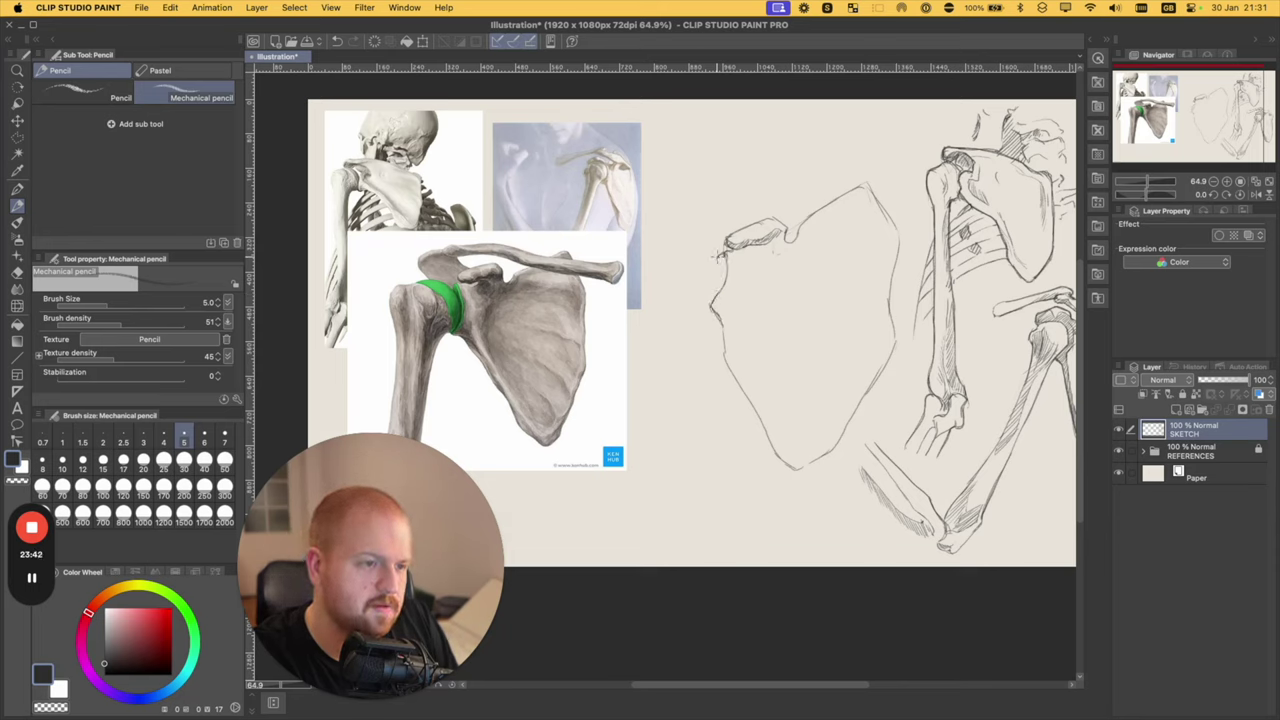
key("e")
left_click_drag(721, 250, 715, 324)
key("p")
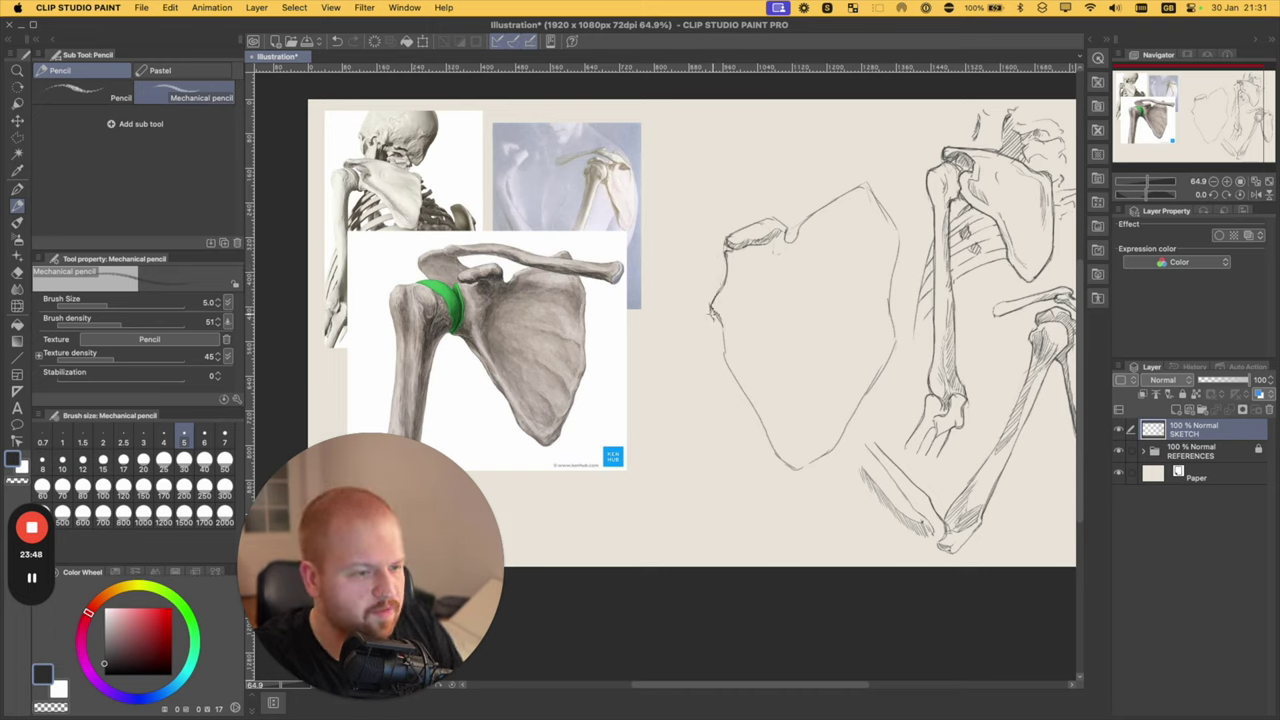
- Darken the scapula's outer border from the socket down and around its lower tip
left_click_drag(711, 308, 748, 374)
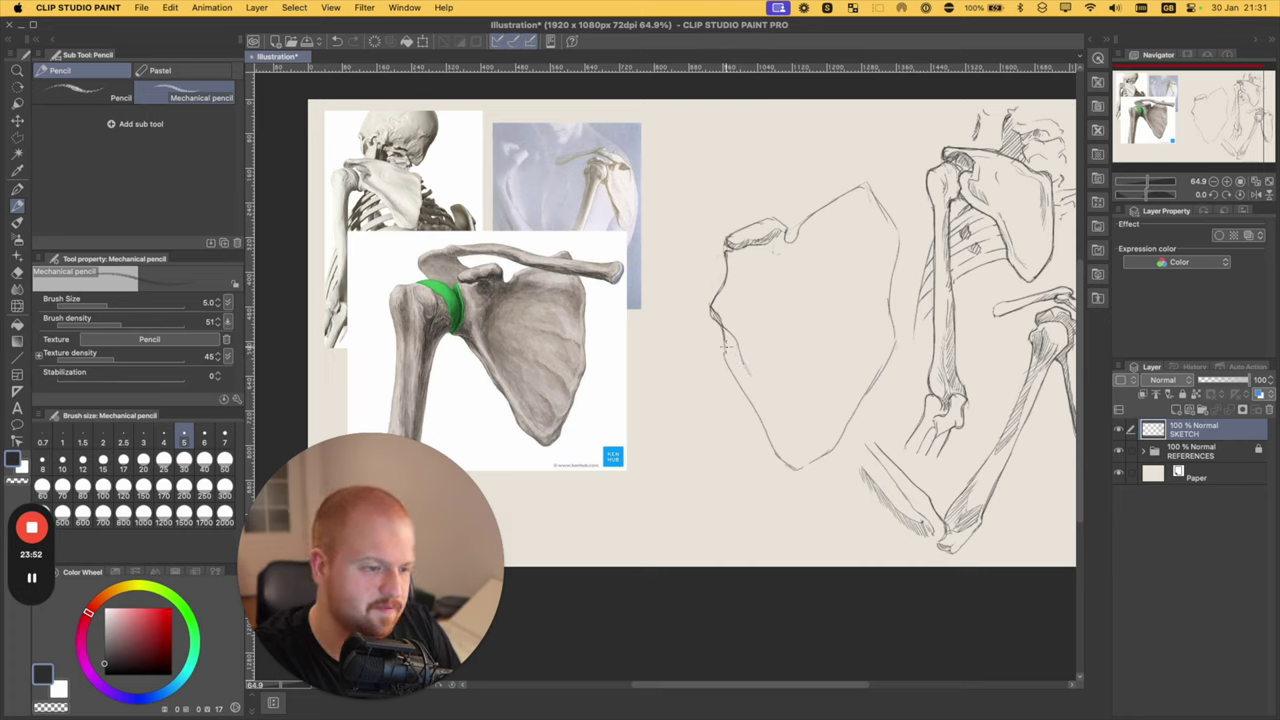
left_click_drag(722, 342, 763, 425)
key("super+z")
mouse_move(729, 368)
left_mouse_down()
mouse_move(788, 466)
mouse_move(830, 453)
left_mouse_up()
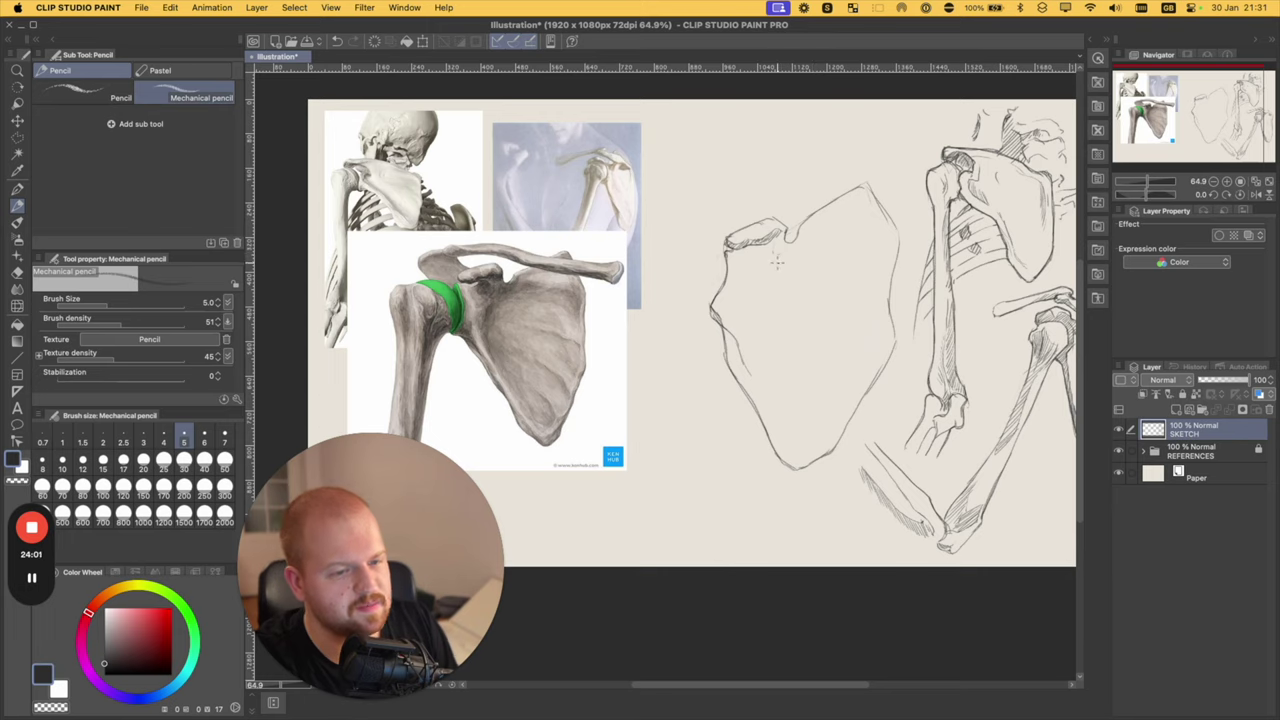
- Hatch a band of long curved shading strokes inside the scapula, parallel to its outer border
left_click_drag(765, 276, 751, 326)
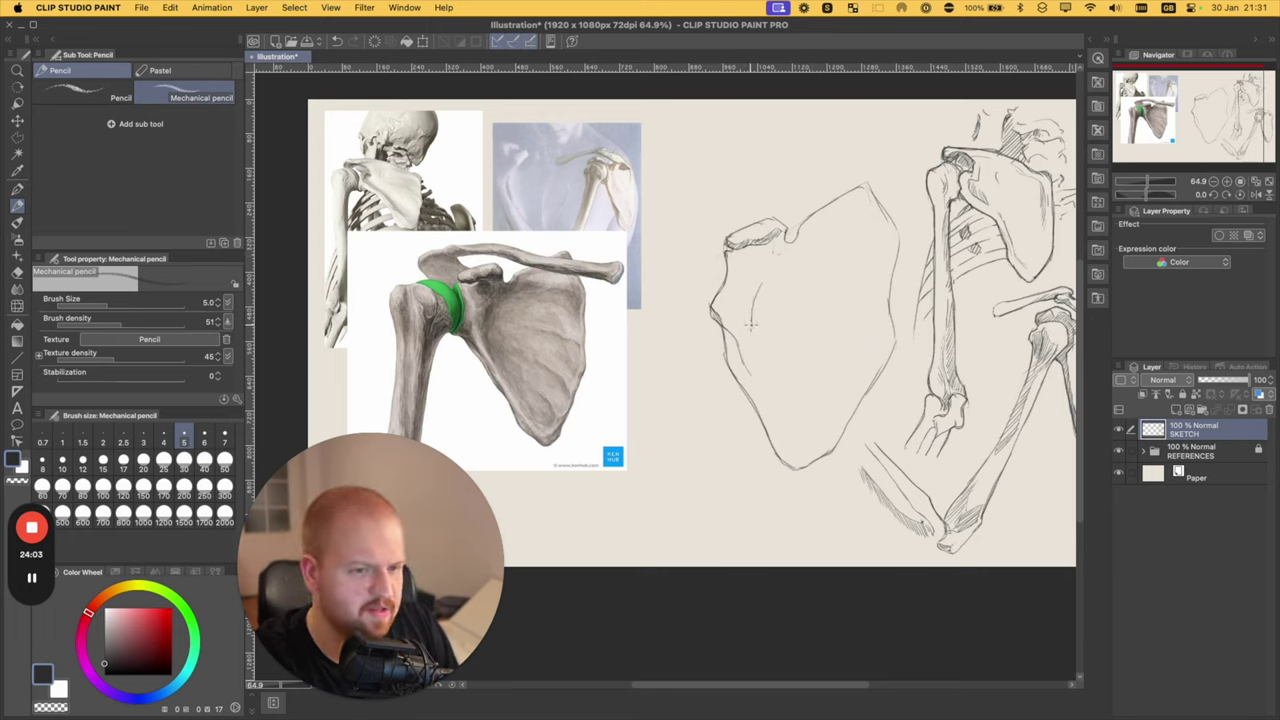
key("super+z")
mouse_move(761, 281)
left_mouse_down()
mouse_move(751, 320)
mouse_move(767, 369)
mouse_move(762, 288)
mouse_move(752, 325)
mouse_move(762, 291)
mouse_move(771, 378)
left_mouse_up()
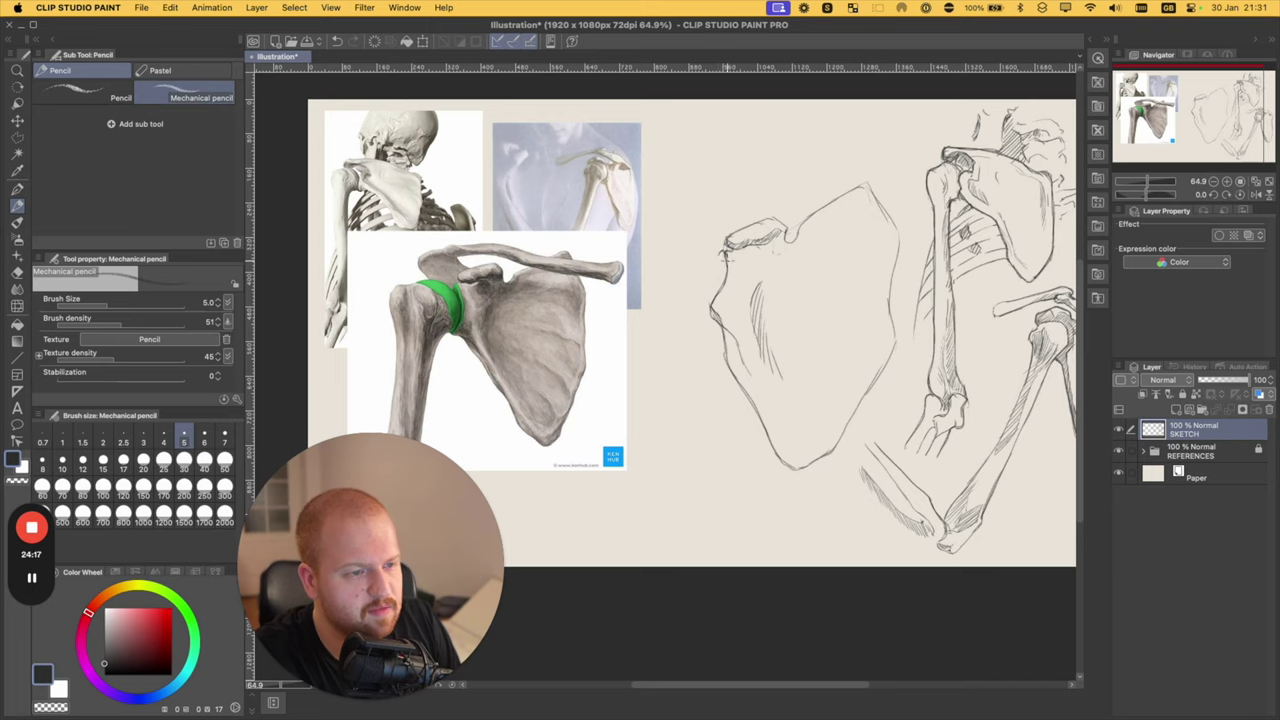
- Draw the top of the humerus beside the socket and its outer shaft edge down to the canvas's lower edge
mouse_move(723, 250)
left_mouse_down()
mouse_move(719, 285)
mouse_move(683, 247)
left_mouse_up()
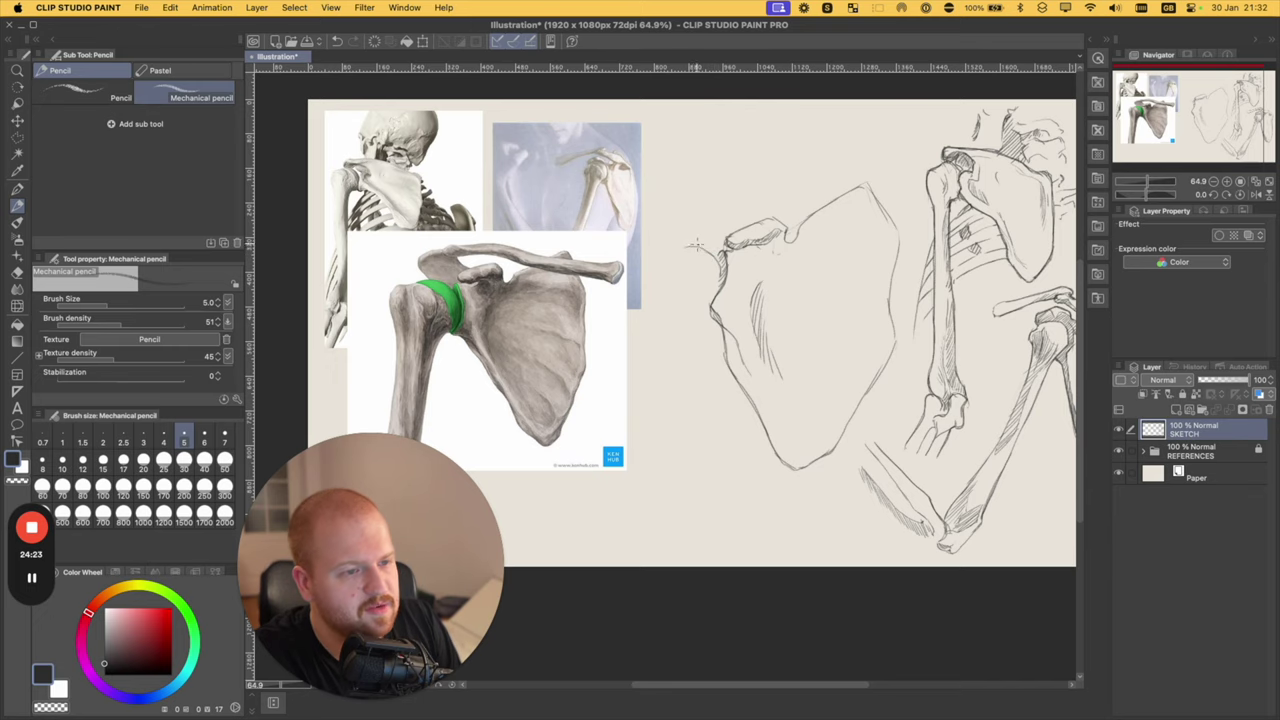
left_click_drag(647, 261, 701, 263)
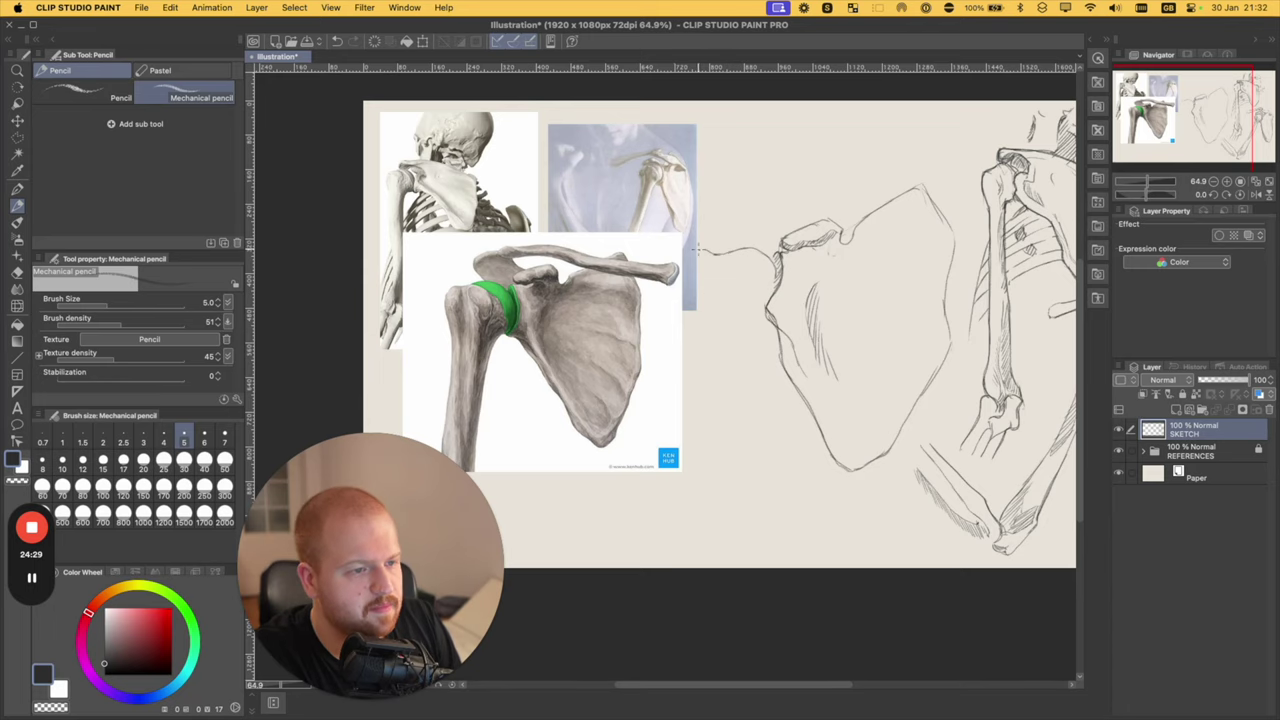
scroll(700, 248, "left", 3)
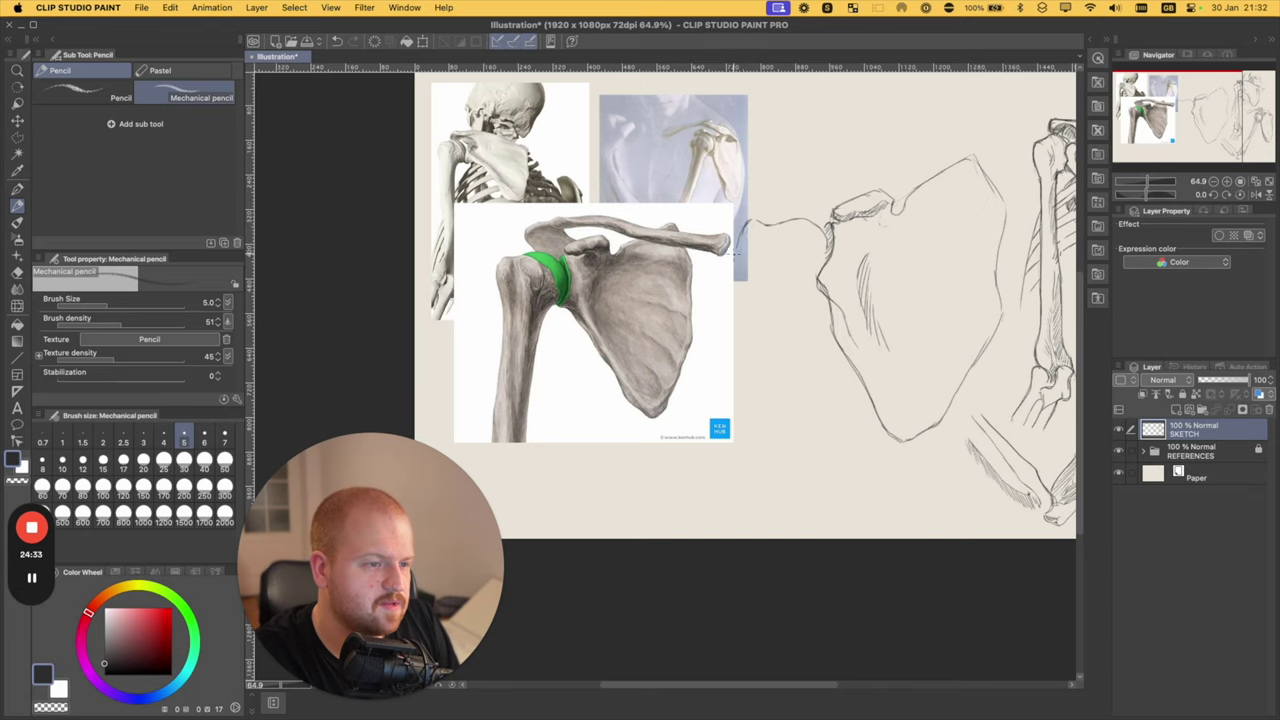
left_click_drag(737, 252, 736, 303)
key("super+z")
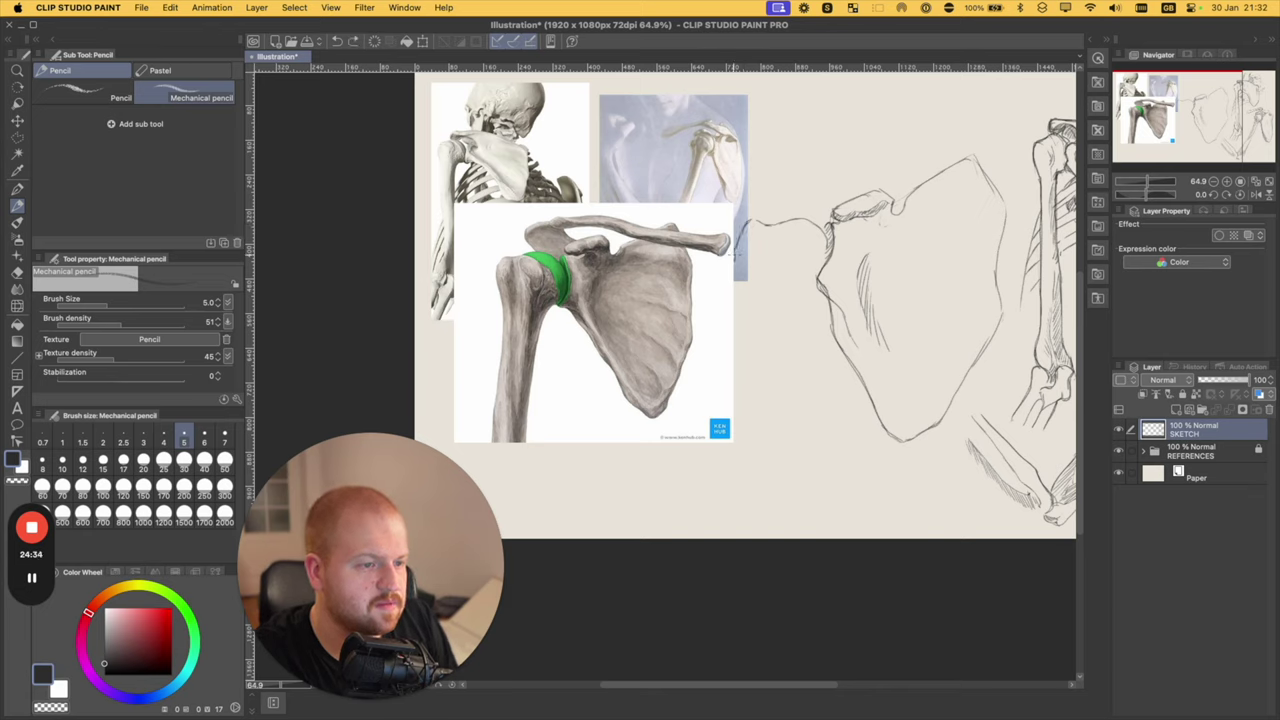
left_click_drag(737, 248, 708, 538)
key("super+z")
left_click_drag(739, 285, 731, 352)
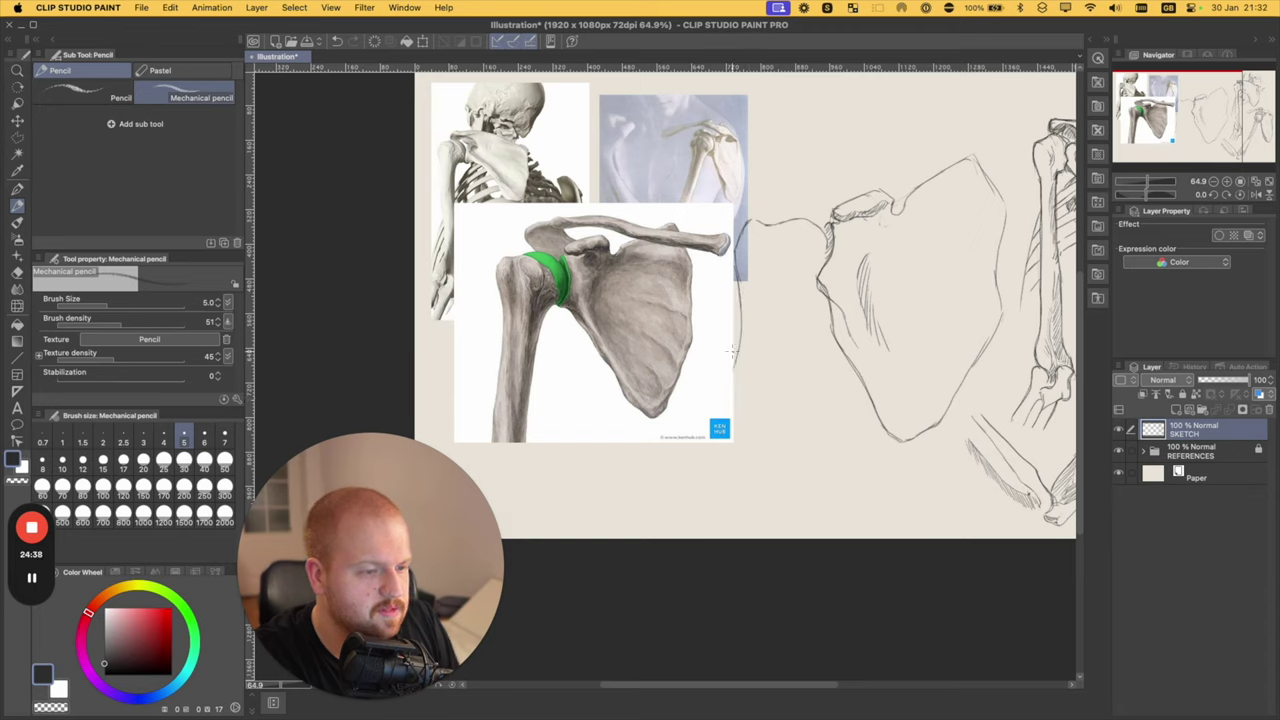
key("super+z")
left_click_drag(739, 280, 700, 538)
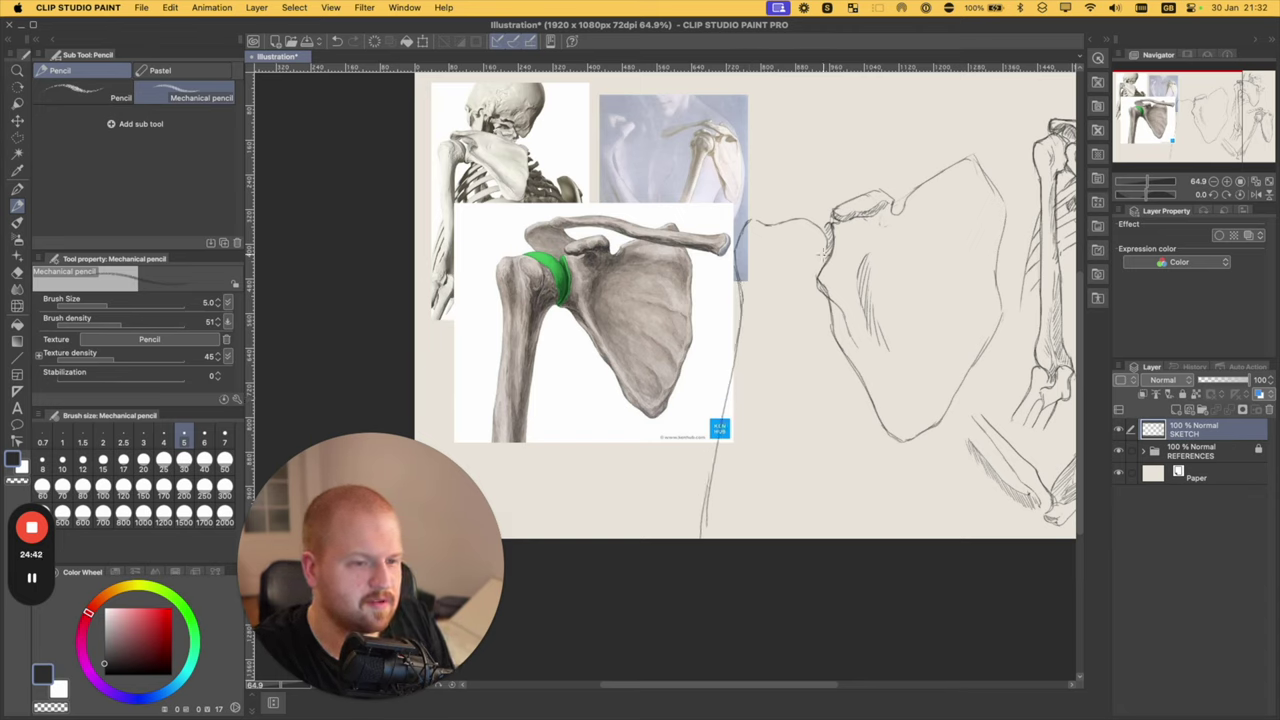
- Draw the underside of the humeral head and the inner shaft edge down to the canvas's lower edge
left_click_drag(824, 240, 761, 421)
key("super+z")
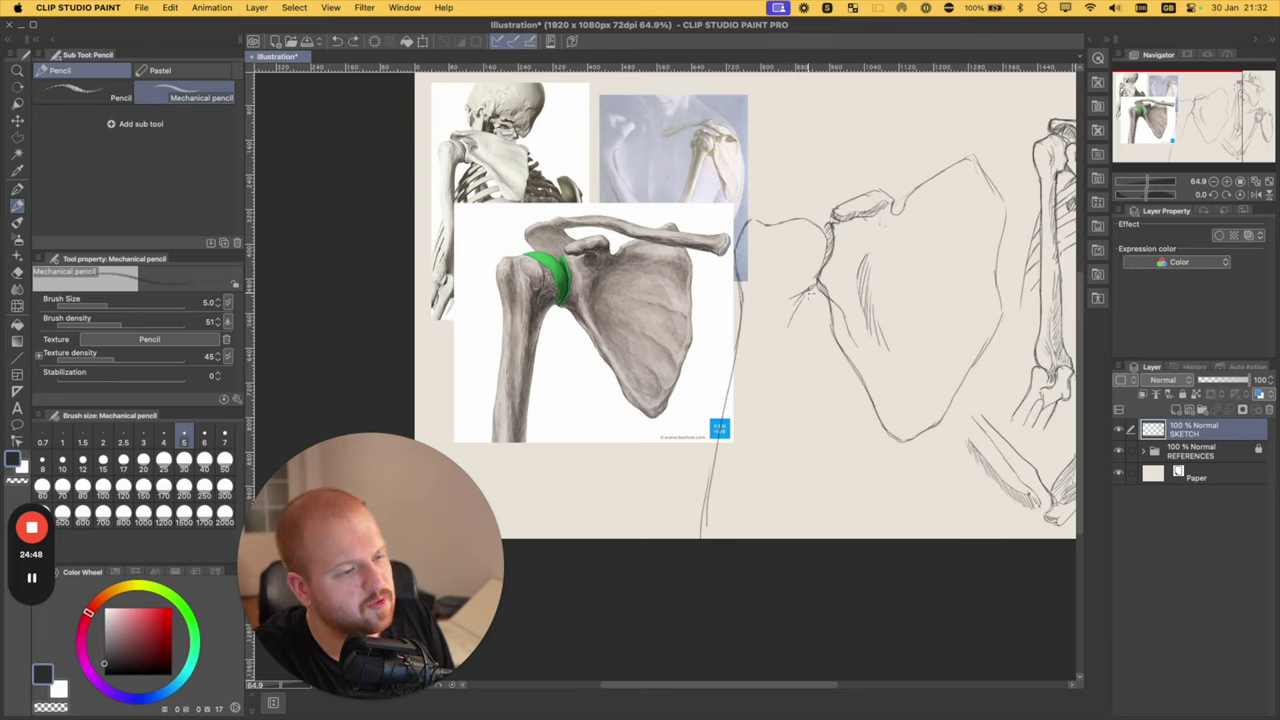
key("super+z")
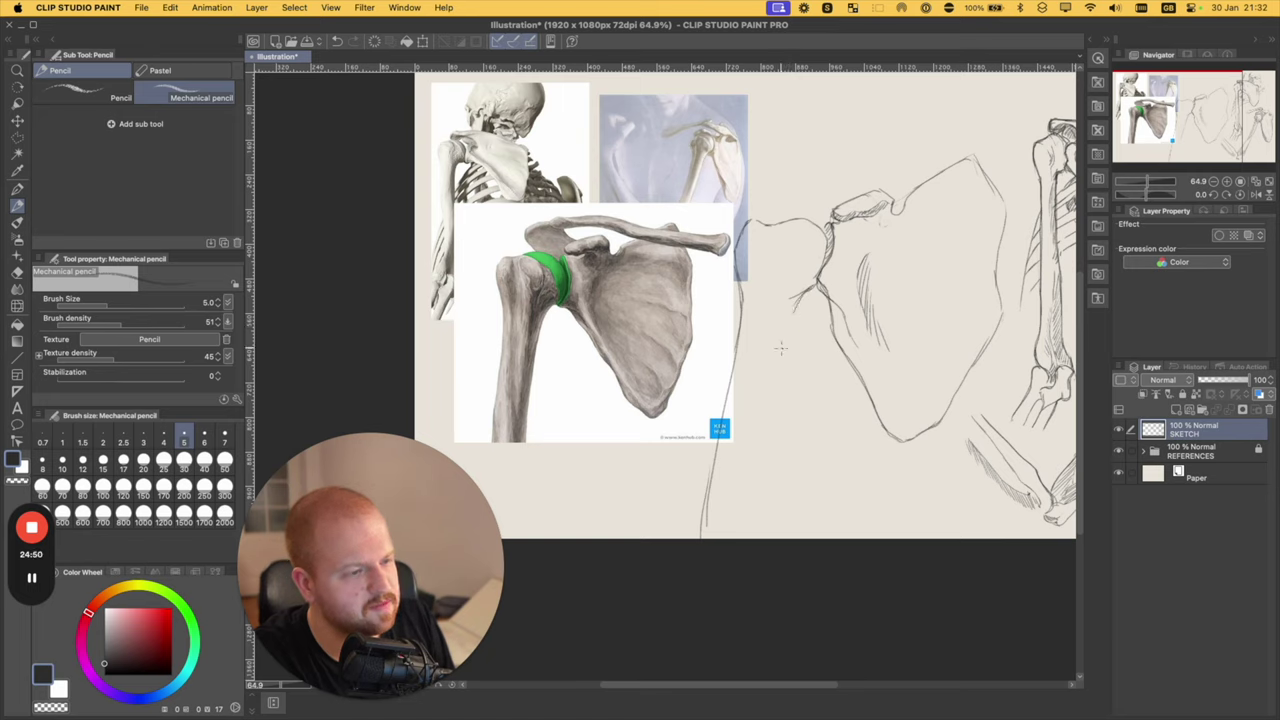
left_click_drag(801, 297, 755, 539)
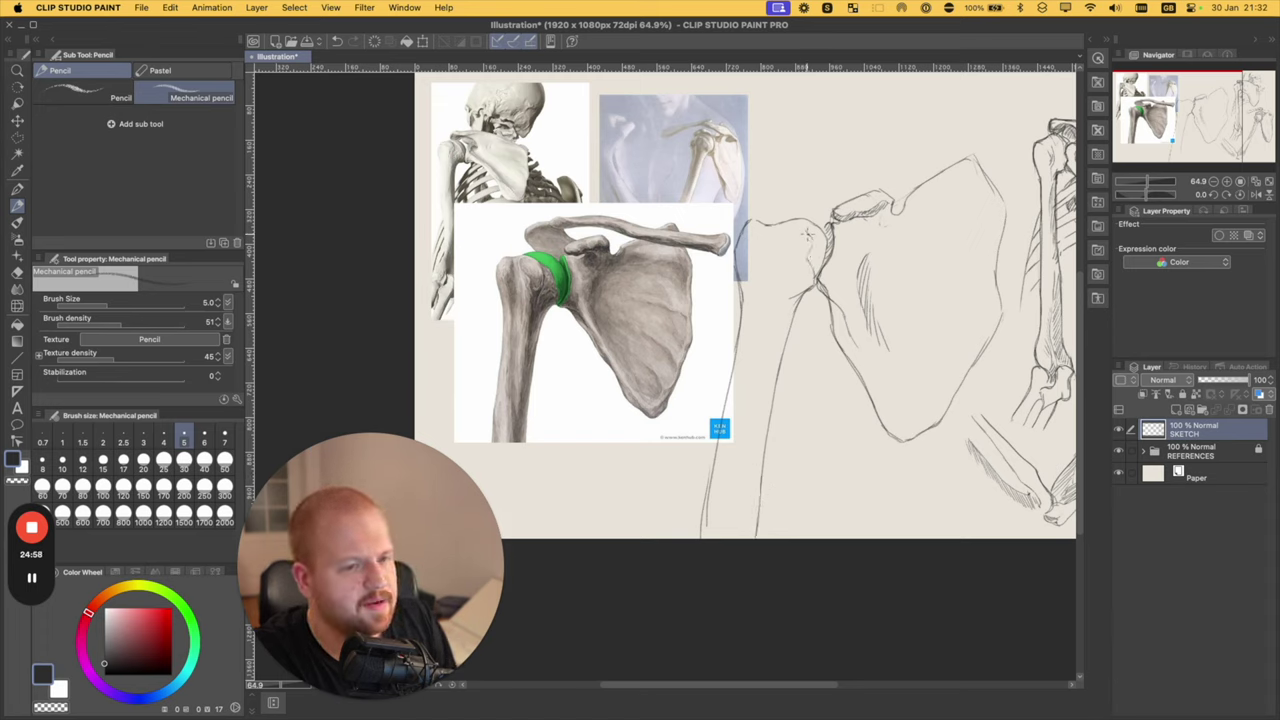
- Add the inner contour of the humeral head and hatch shading down the humerus's neck and upper shaft
mouse_move(803, 231)
left_mouse_down()
mouse_move(779, 227)
mouse_move(810, 234)
mouse_move(812, 256)
left_mouse_up()
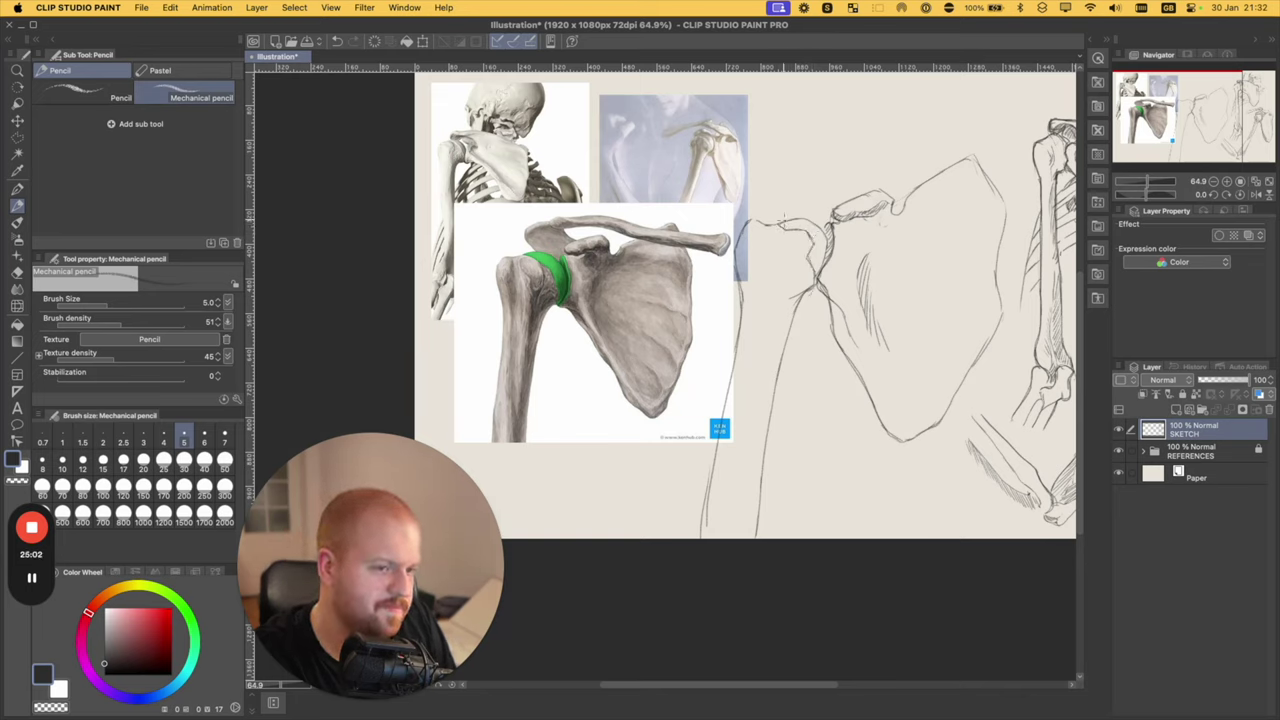
mouse_move(773, 240)
left_mouse_down()
mouse_move(773, 272)
mouse_move(751, 260)
mouse_move(754, 300)
left_mouse_up()
left_click_drag(757, 225, 758, 308)
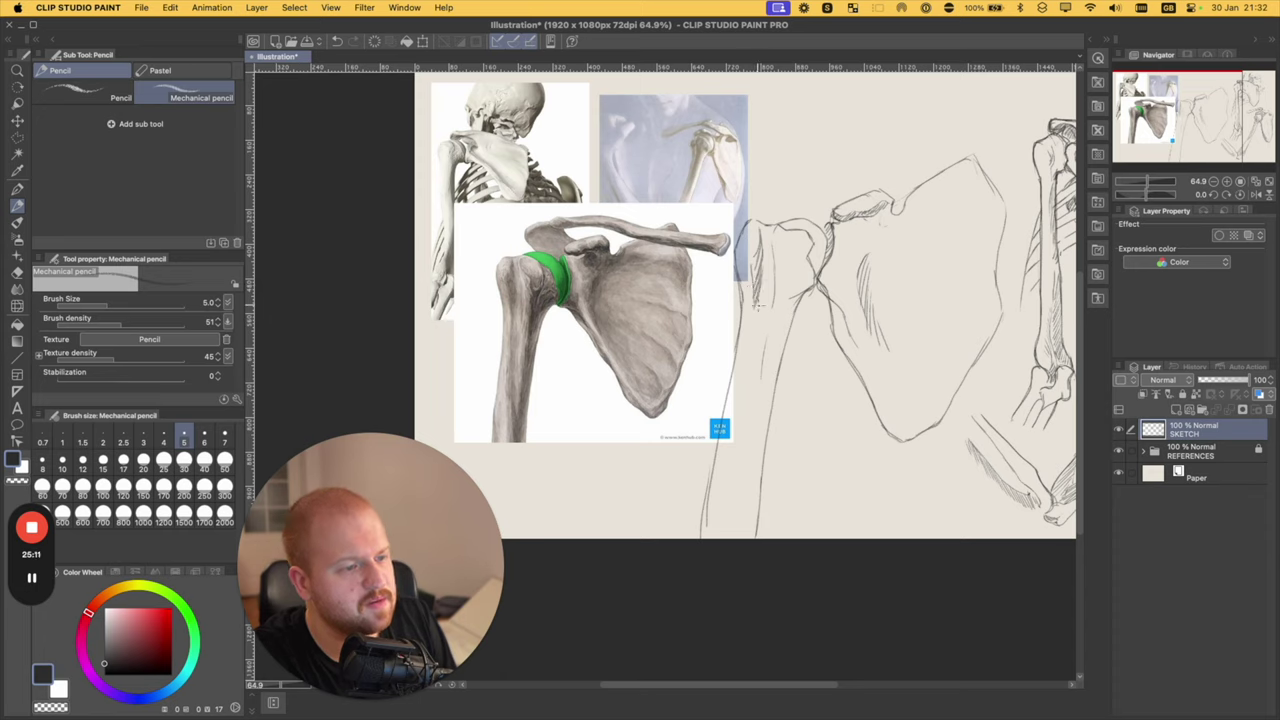
mouse_move(775, 233)
left_mouse_down()
mouse_move(799, 262)
mouse_move(791, 272)
mouse_move(806, 258)
mouse_move(787, 280)
mouse_move(807, 264)
mouse_move(778, 338)
left_mouse_up()
mouse_move(790, 276)
left_mouse_down()
mouse_move(768, 308)
mouse_move(772, 374)
left_mouse_up()
mouse_move(806, 298)
left_mouse_down()
mouse_move(776, 374)
mouse_move(775, 424)
mouse_move(779, 362)
mouse_move(757, 538)
left_mouse_up()
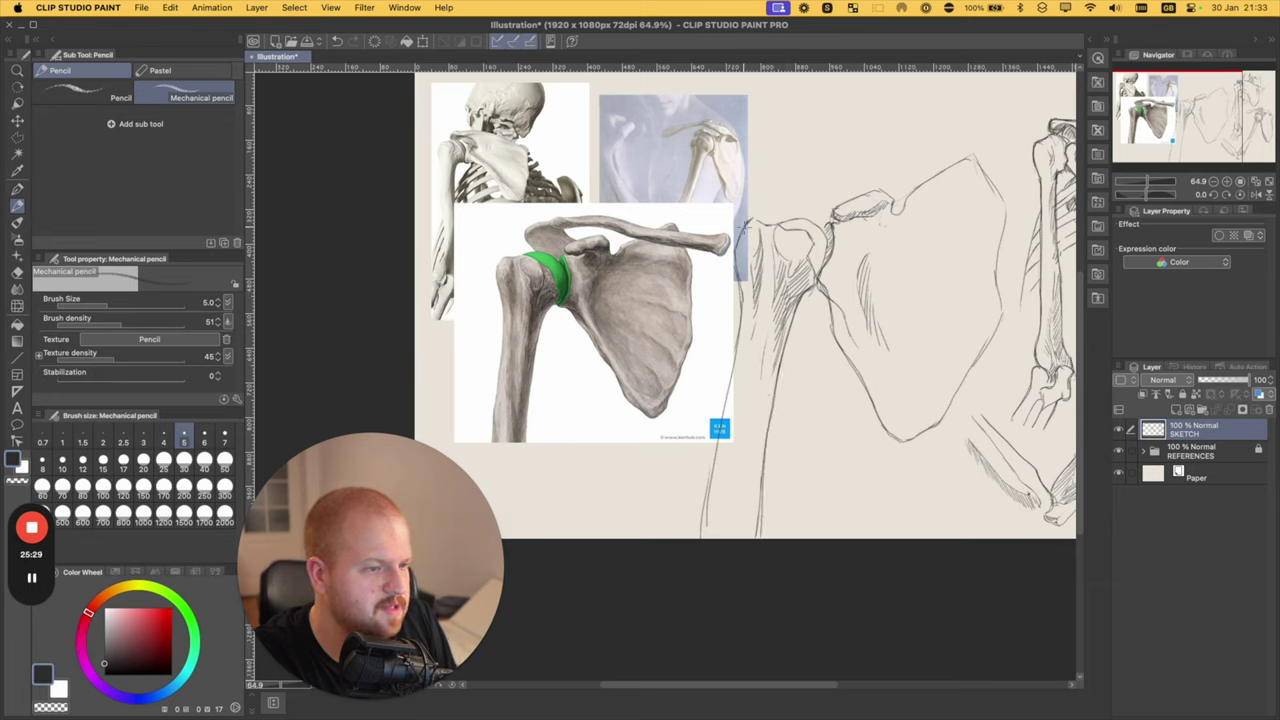
- Reinforce the humerus's outer shaft edge down to the canvas's lower edge and the contour over the top of its head
left_click_drag(737, 260, 698, 553)
mouse_move(751, 219)
left_mouse_down()
mouse_move(804, 220)
mouse_move(827, 240)
left_mouse_up()
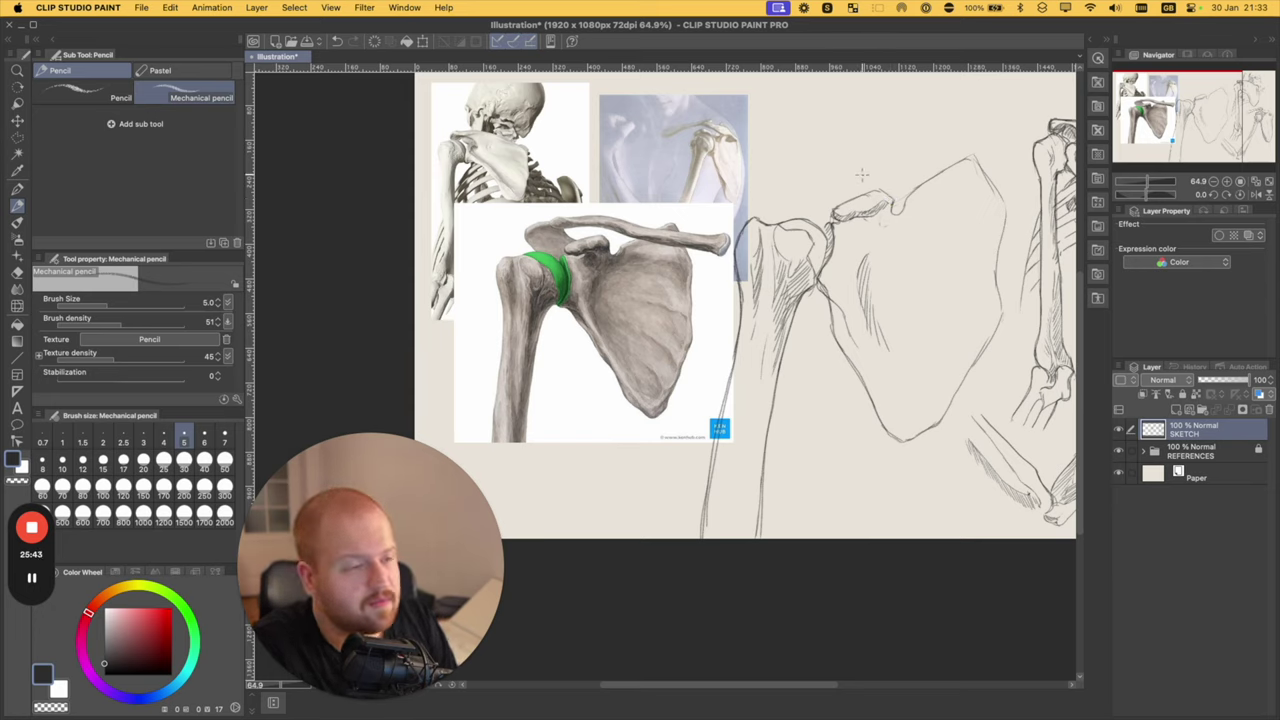
mouse_move(834, 208)
left_mouse_down()
mouse_move(887, 184)
mouse_move(897, 205)
mouse_move(942, 162)
mouse_move(920, 186)
left_mouse_up()
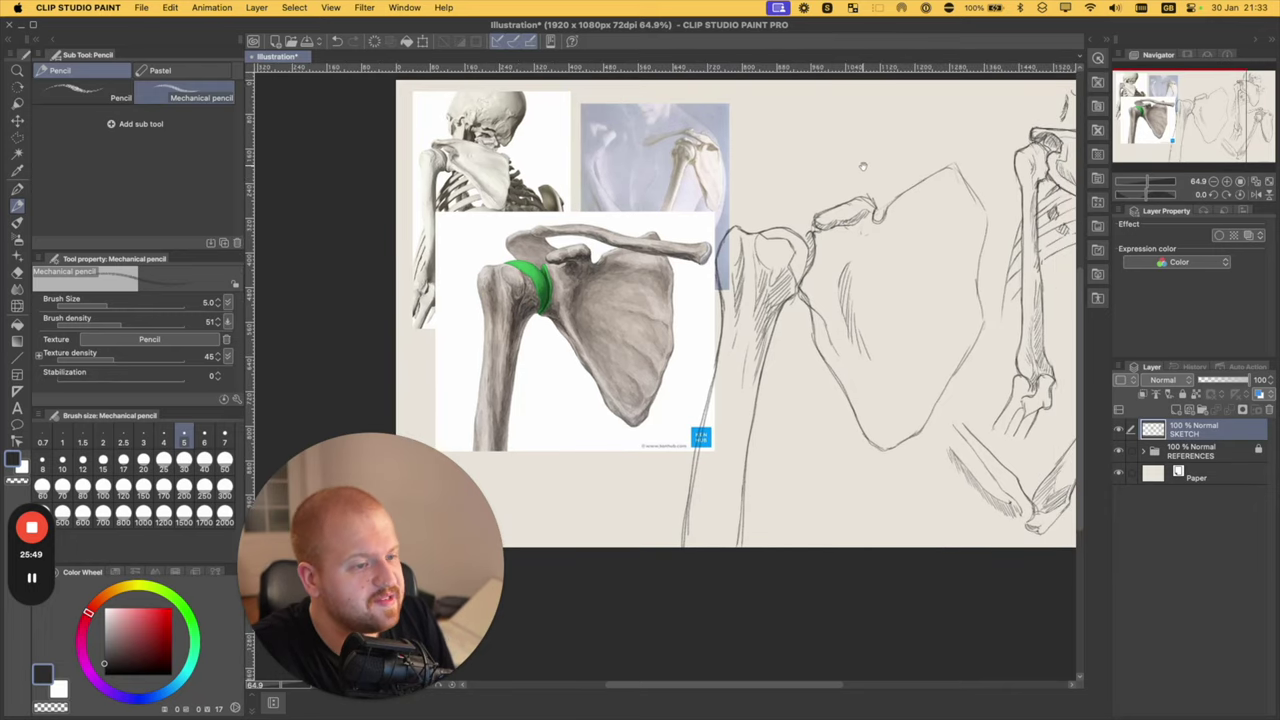
- Sketch the acromion arching above the humeral head and the clavicle's upper and lower edges extending across the top of the scapula
scroll(910, 170, "up", 2)
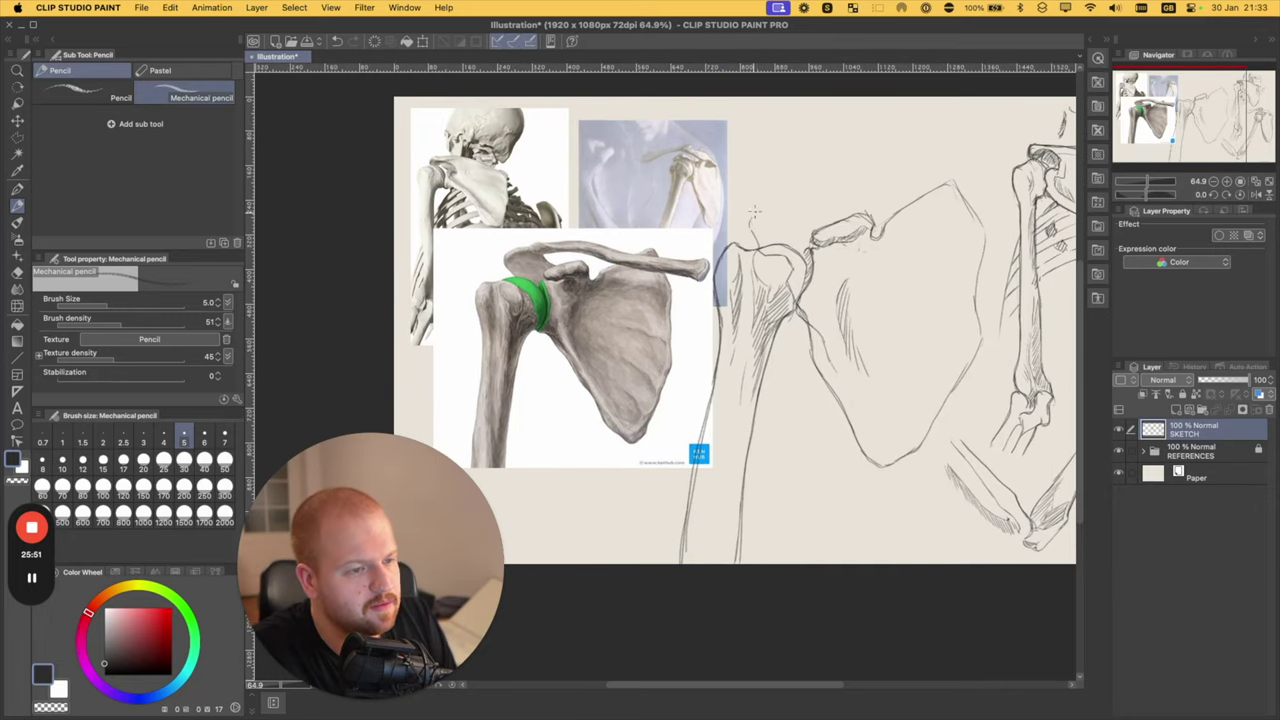
mouse_move(756, 206)
left_mouse_down()
mouse_move(801, 195)
mouse_move(801, 183)
mouse_move(830, 211)
mouse_move(832, 196)
mouse_move(730, 206)
mouse_move(814, 203)
mouse_move(737, 200)
mouse_move(790, 206)
left_mouse_up()
key("super+z")
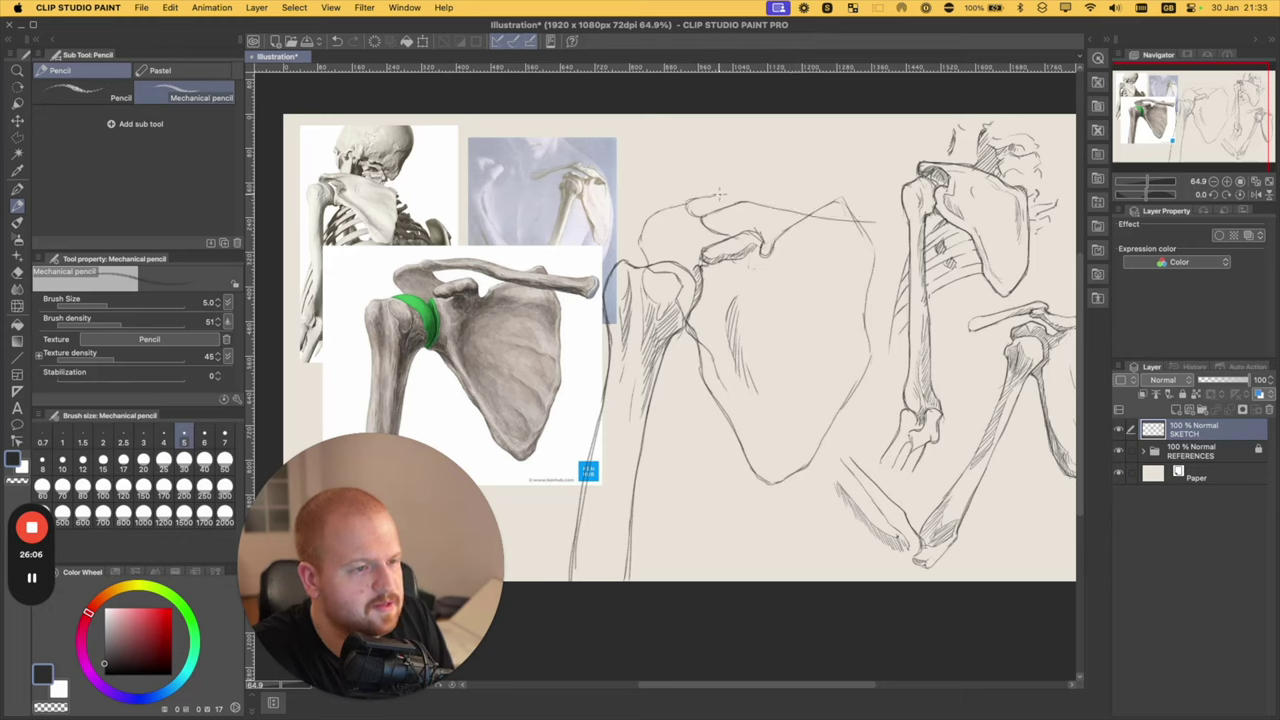
mouse_move(714, 198)
left_mouse_down()
mouse_move(748, 186)
mouse_move(888, 204)
left_mouse_up()
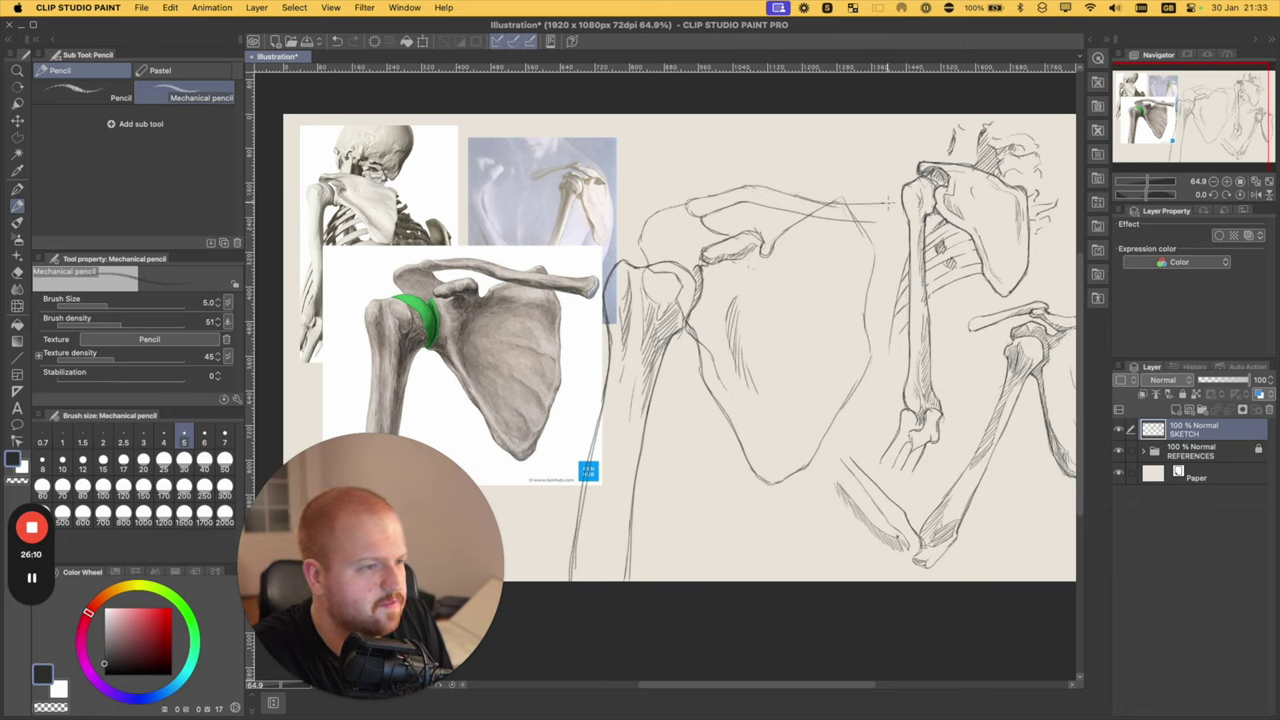
key("cmd+z")
left_click_drag(790, 197, 880, 204)
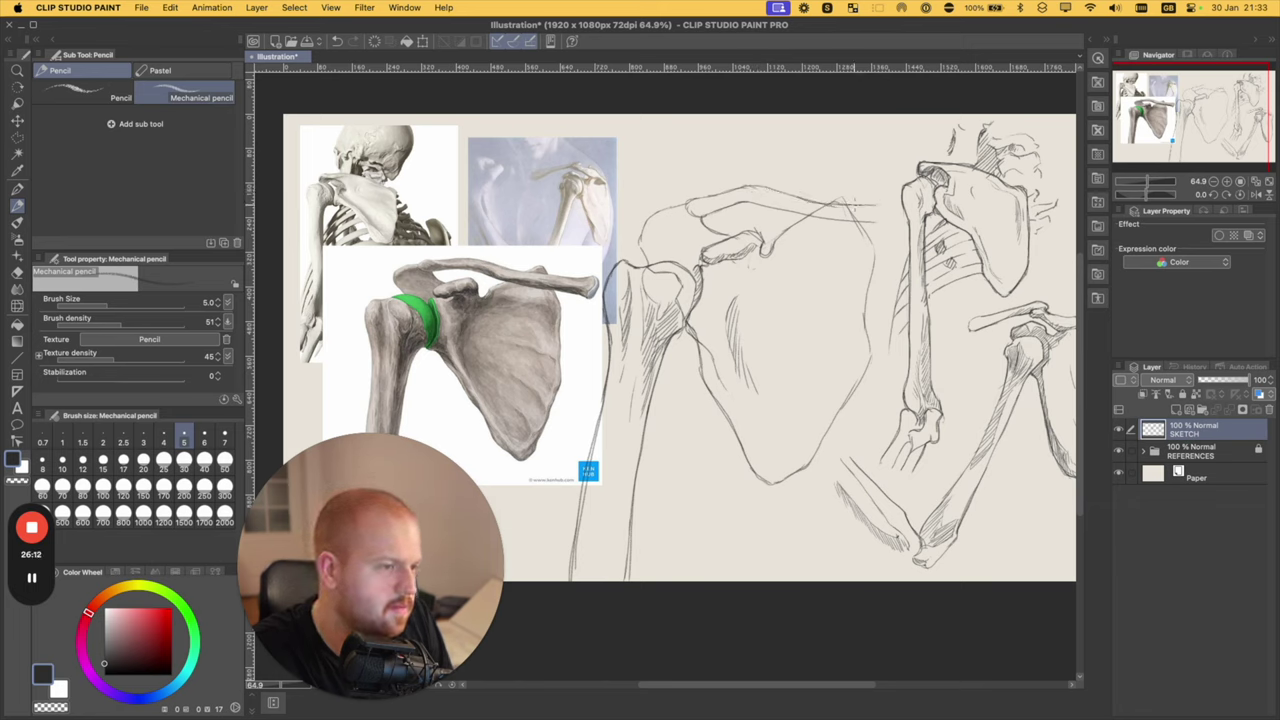
- Erase the scapula's upper corner lines where they pass through the clavicle
key("e")
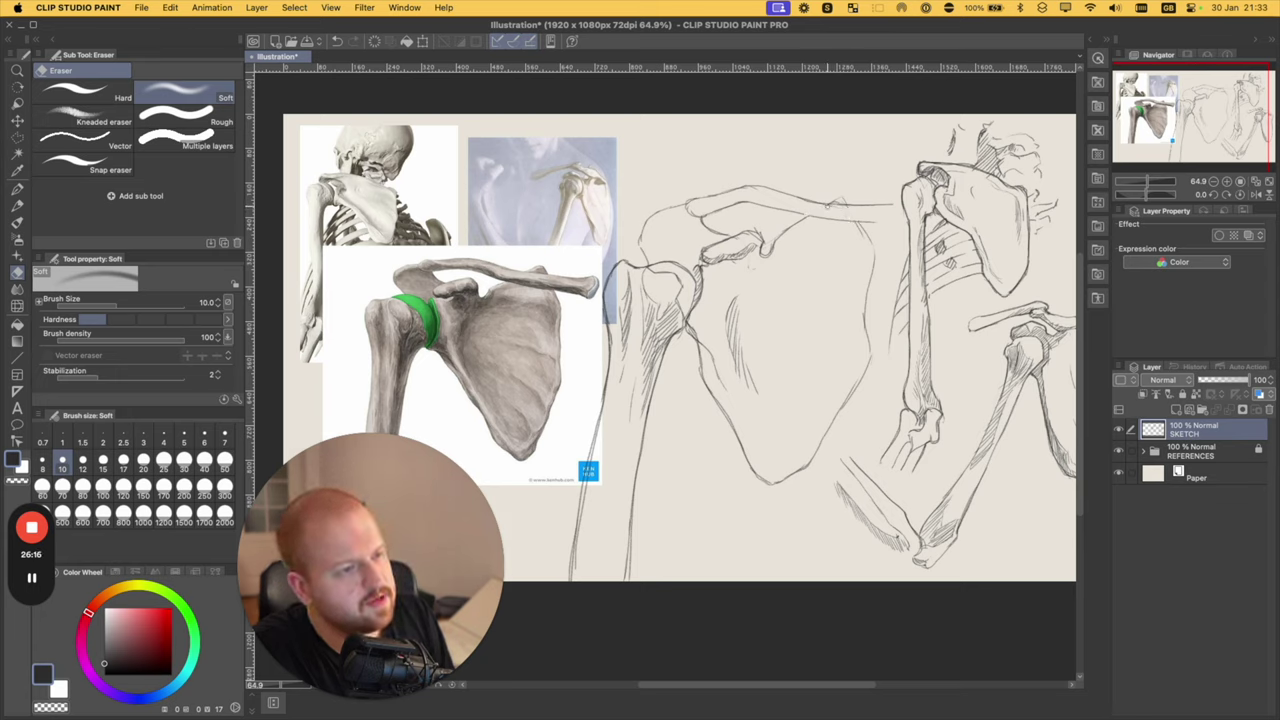
key("p")
left_click_drag(788, 212, 838, 219)
key("super+z")
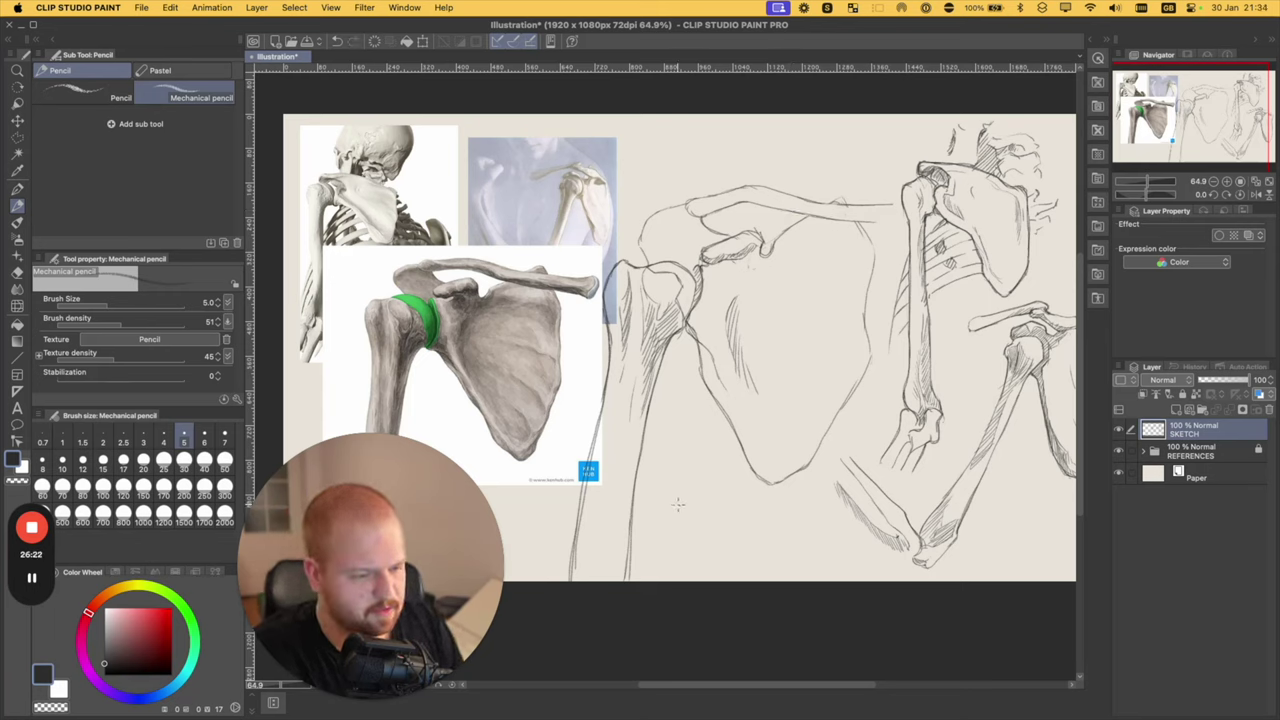
- Try a small test of crossing line pairs in the empty space beside the humerus shaft, and undo it
left_click_drag(664, 474, 700, 542)
left_click_drag(694, 490, 712, 540)
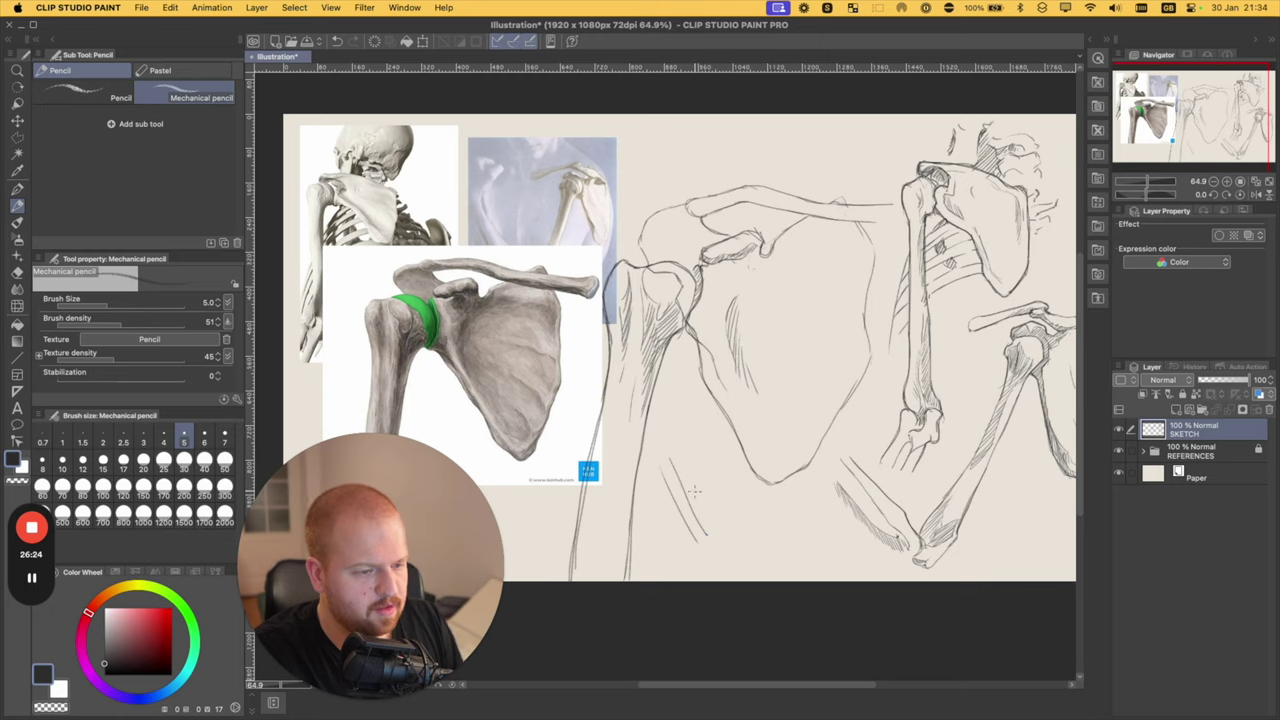
mouse_move(708, 470)
left_mouse_down()
mouse_move(684, 500)
mouse_move(650, 508)
left_mouse_up()
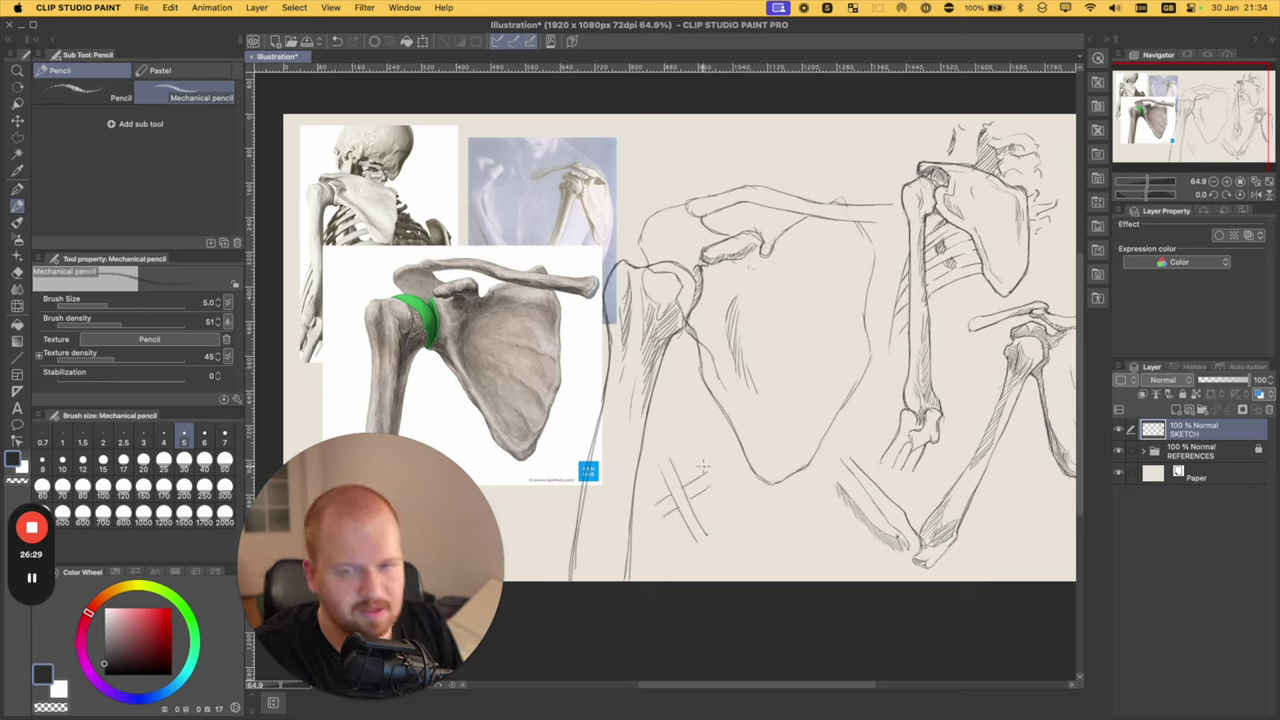
key("super+z")
key("super+z")
key("super+z")
key("super+z")
key("super+z")
key("super+z")
key("super+z")
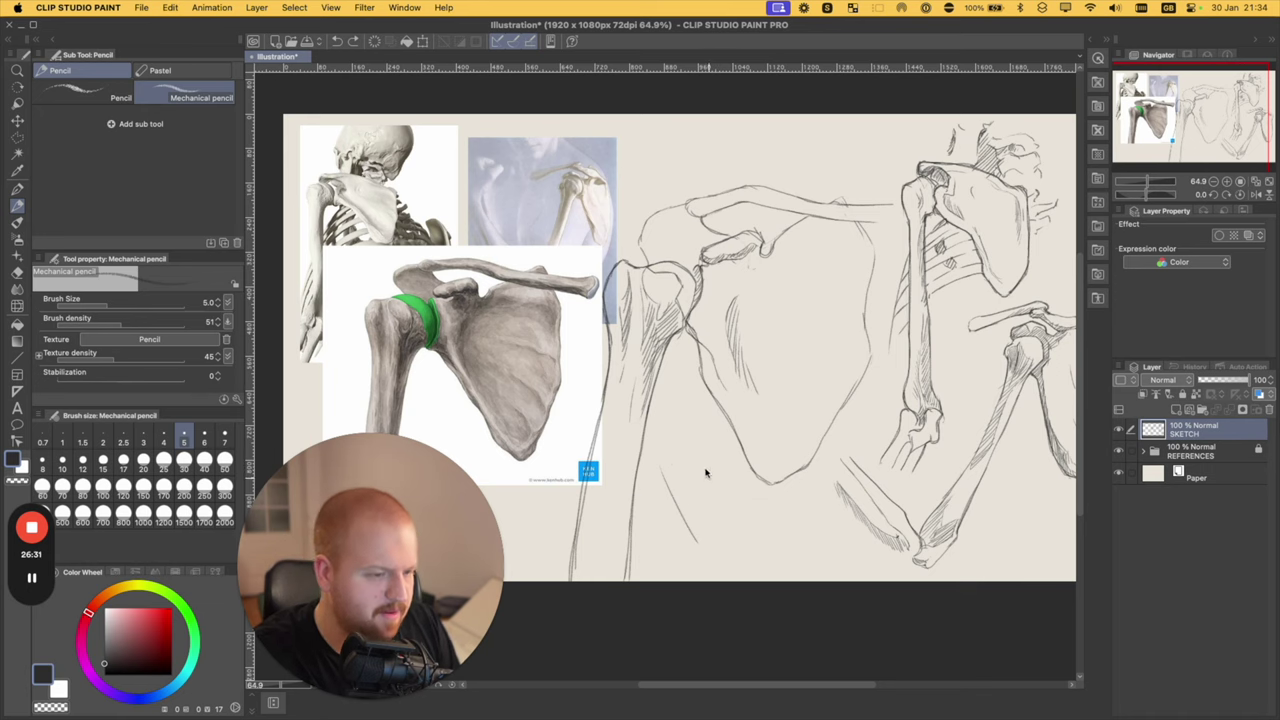
- Draw two long parallel lines crossed by a second parallel pair in the empty space between the humerus shaft and the scapula's tip
scroll(676, 473, "up", 5)
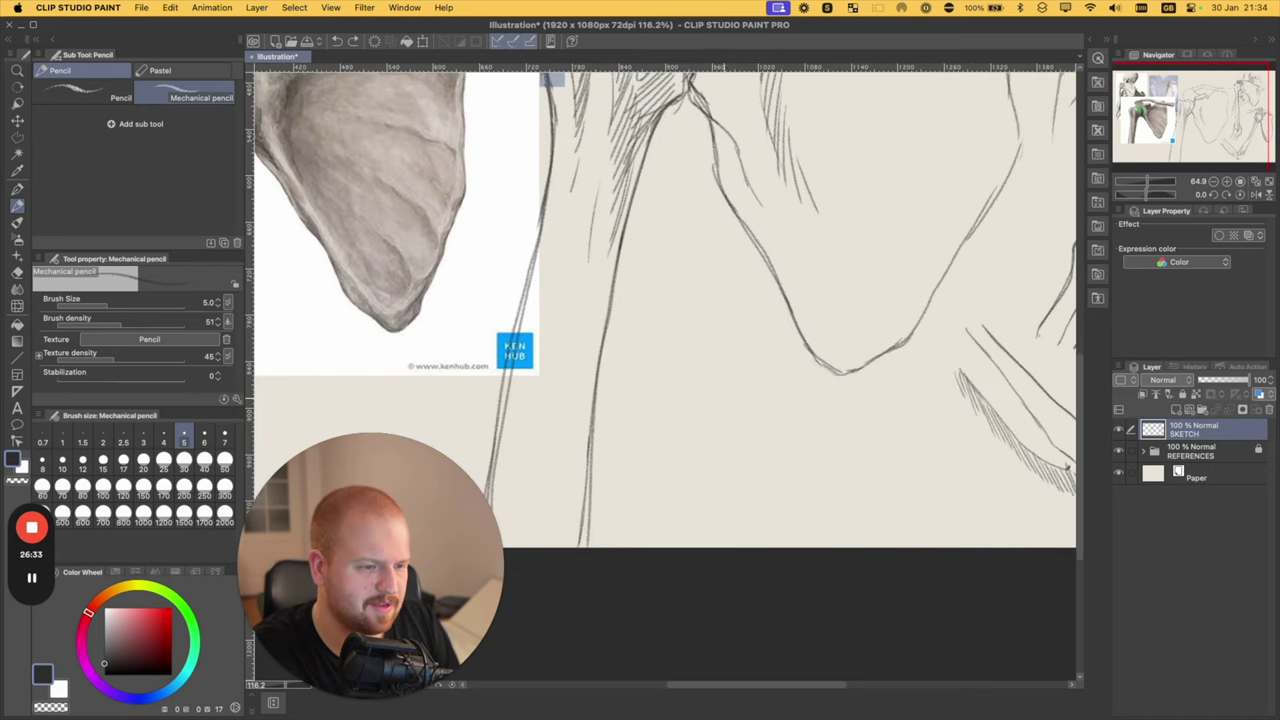
left_click_drag(648, 309, 754, 518)
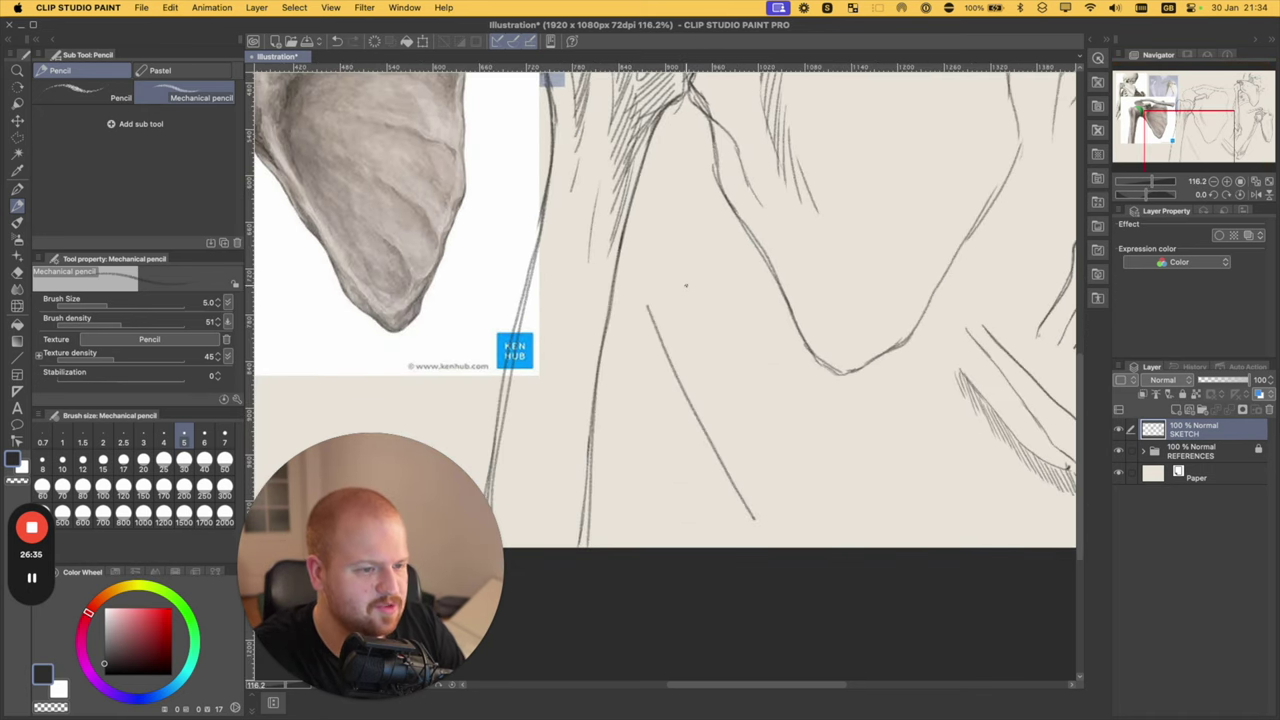
left_click_drag(686, 286, 804, 490)
left_click_drag(620, 405, 788, 320)
left_click_drag(798, 376, 618, 468)
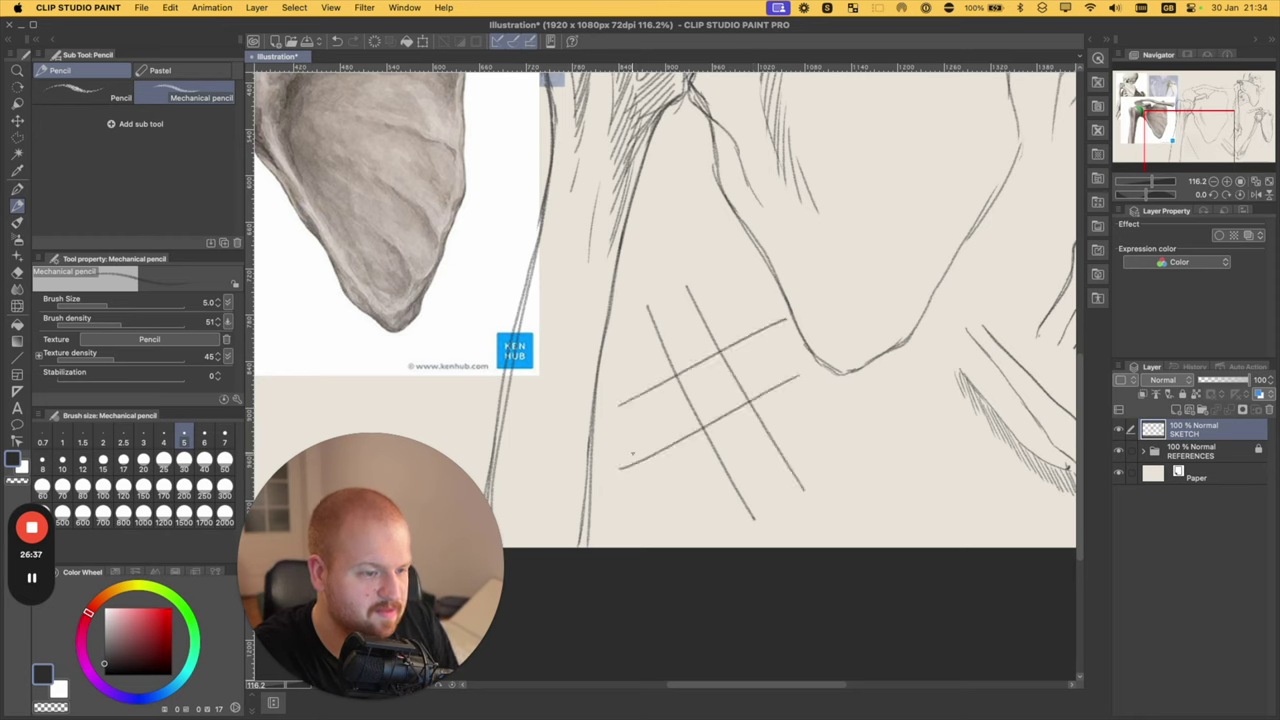
- Erase the segments of the flatter line pair that lie between the two steeper lines of the overlap demonstration
key("e")
left_click_drag(681, 365, 717, 355)
left_click_drag(738, 402, 712, 423)
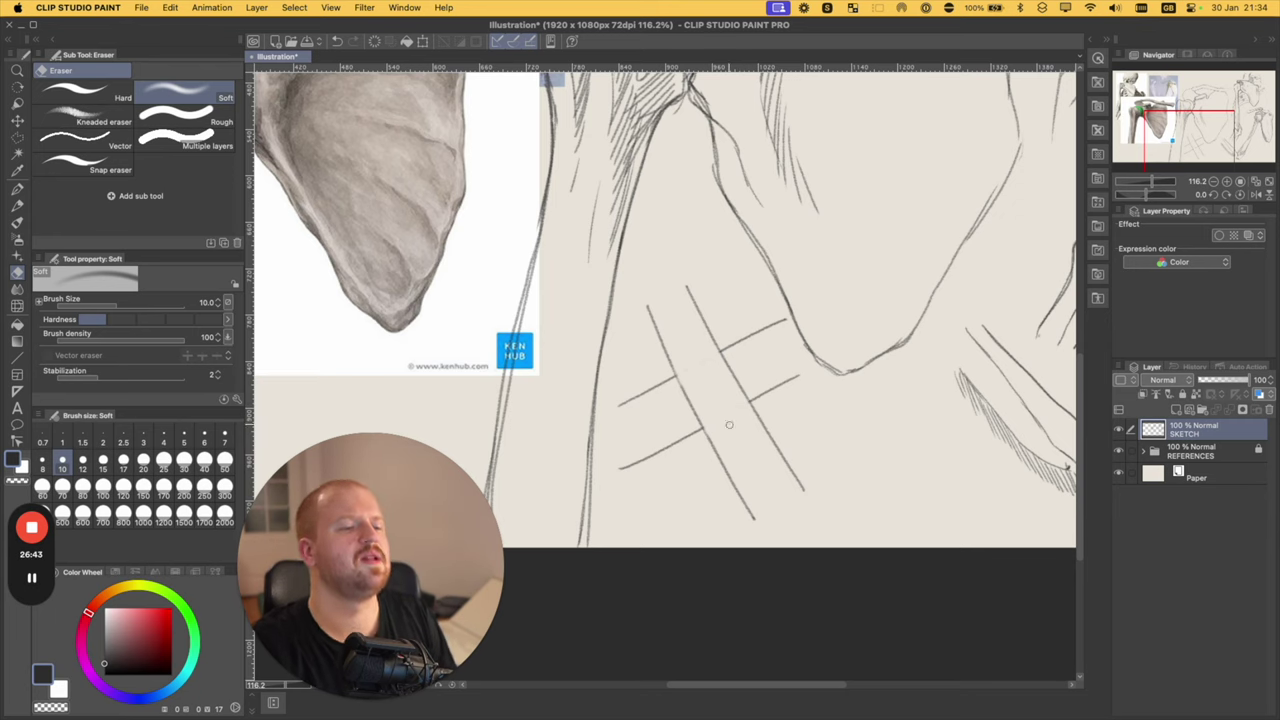
left_click_drag(797, 330, 777, 333)
- Try redrawing the lower crossing line with the Round mixing brush, and undo all the overlap demonstration strokes
scroll(776, 332, "down", 1)
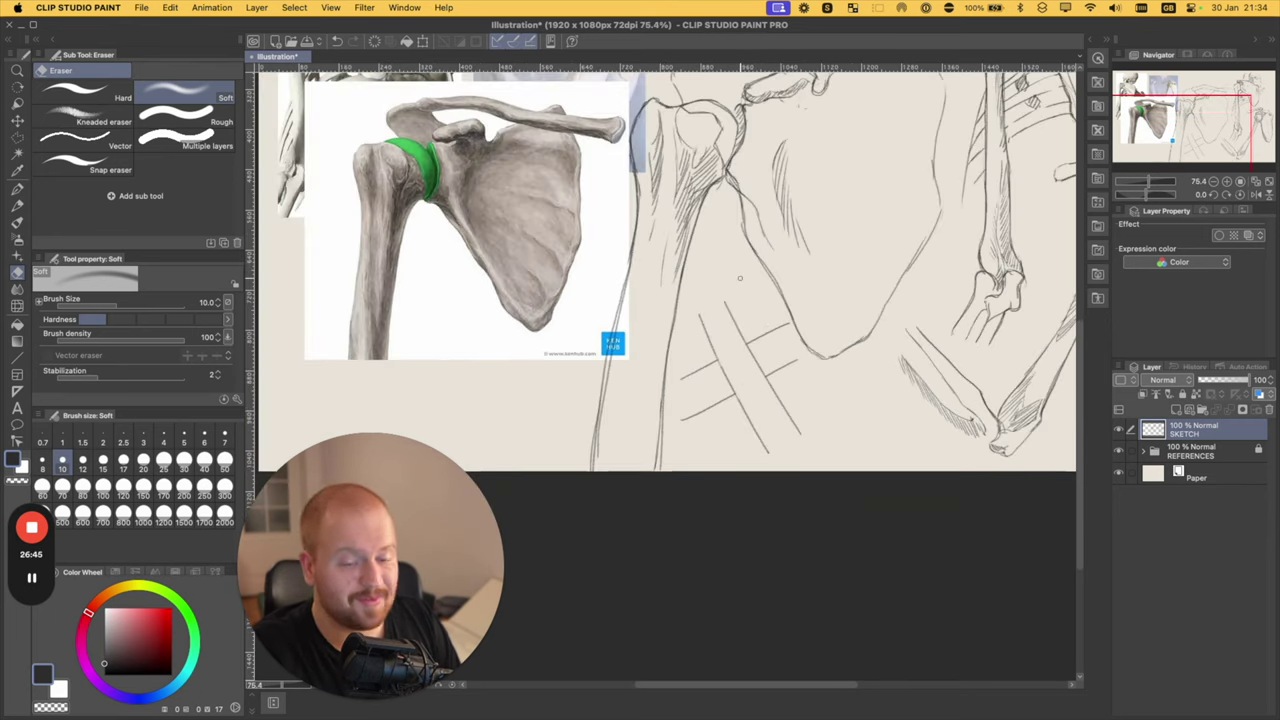
key("bracketright")
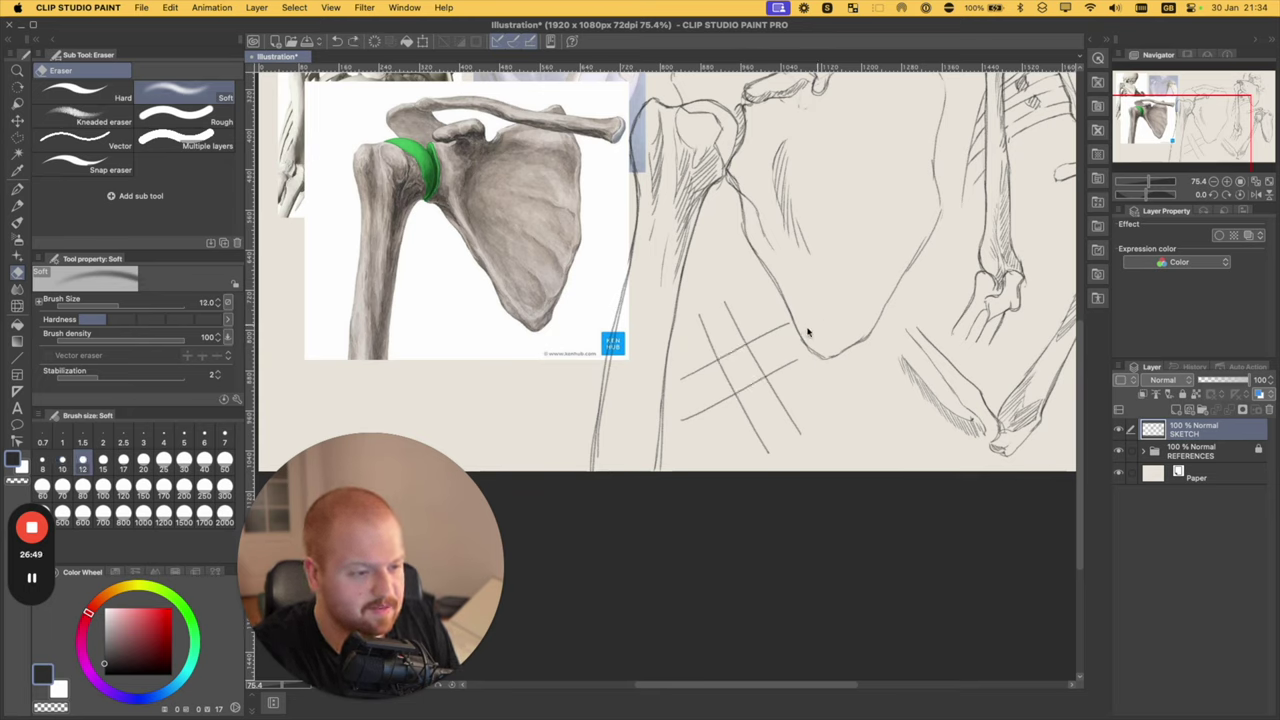
mouse_move(808, 332)
left_mouse_down()
mouse_move(716, 367)
mouse_move(688, 410)
left_mouse_up()
key("b")
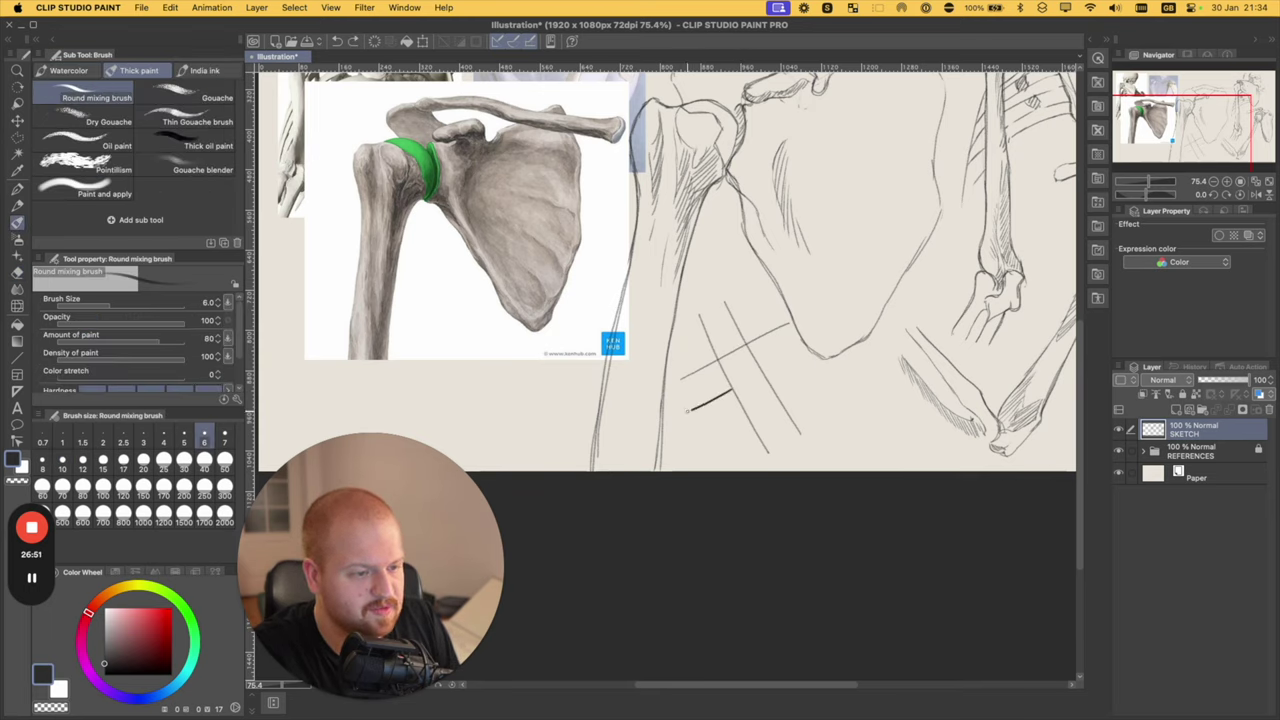
left_click_drag(760, 370, 790, 352)
key("super+z")
key("super+z")
key("super+z")
key("super+z")
key("super+z")
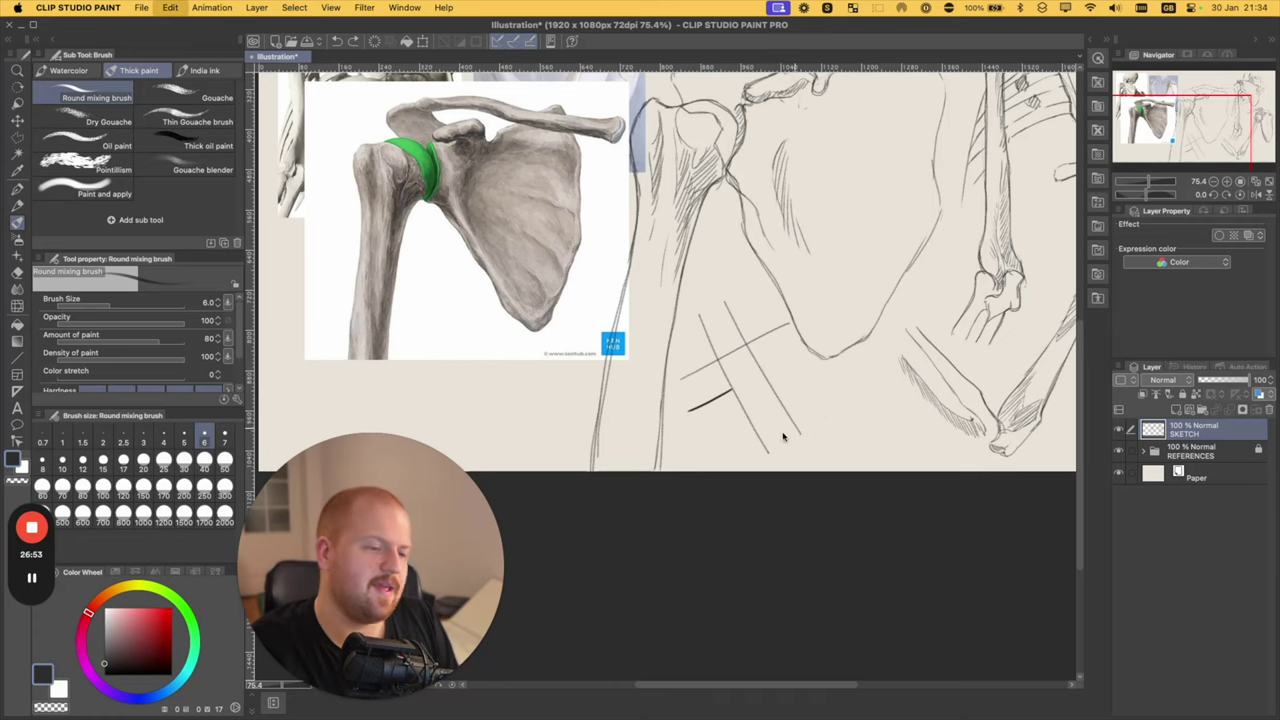
- Hatch shading inside the acromion above the humeral head with the mechanical pencil, undoing unsatisfactory strokes
left_click_drag(849, 303, 817, 341)
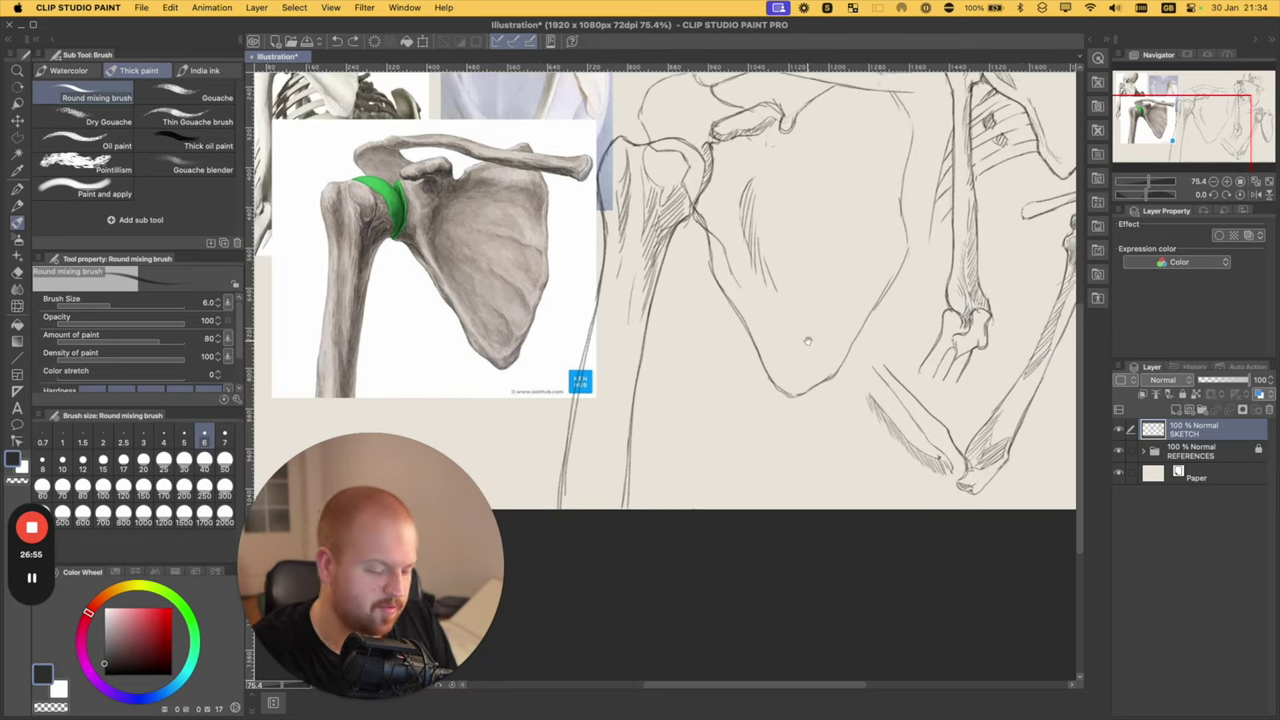
key("p")
key("p")
left_click_drag(806, 185, 760, 327)
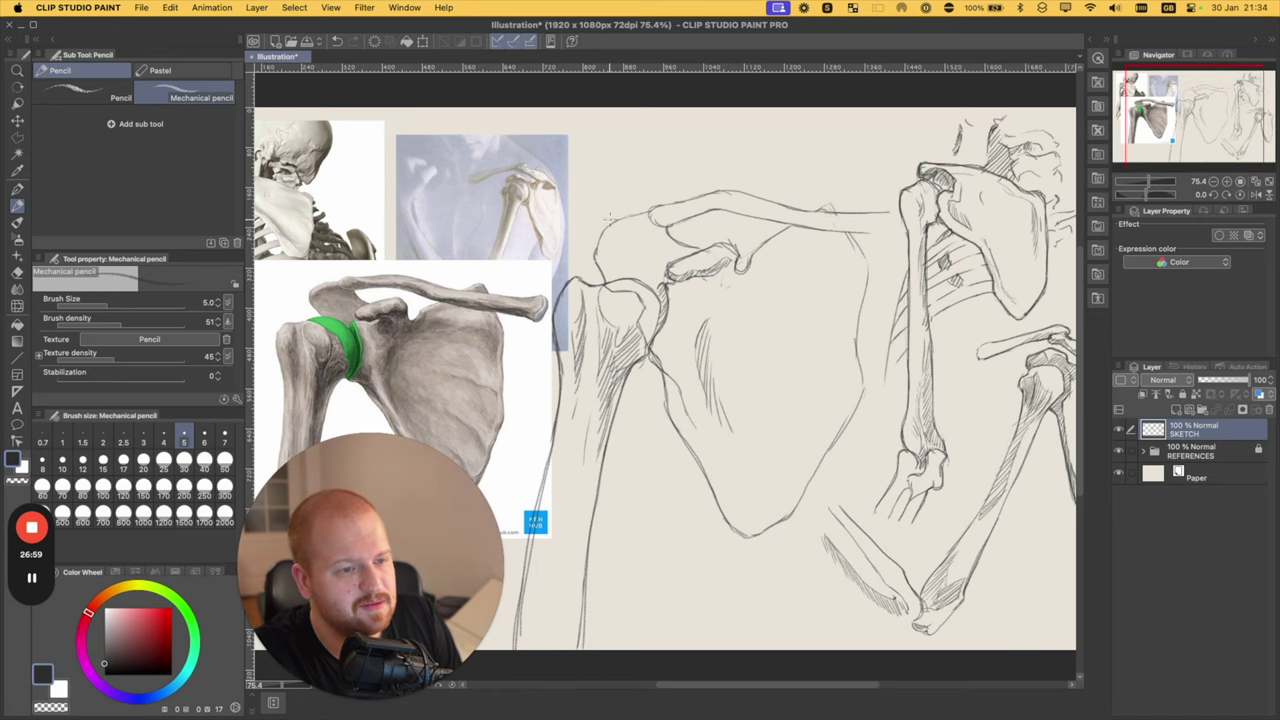
scroll(610, 226, "down", 2)
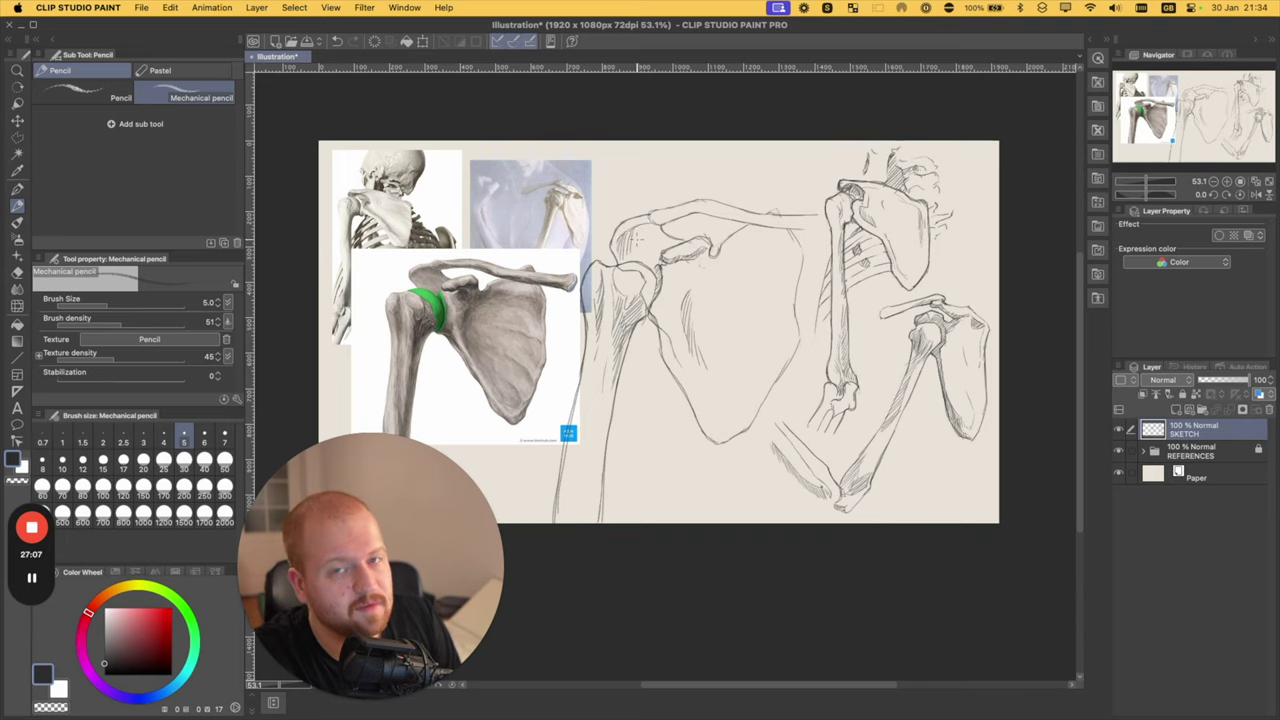
mouse_move(637, 229)
left_mouse_down()
mouse_move(634, 256)
mouse_move(650, 261)
left_mouse_up()
key("super+z")
key("super+z")
key("super+z")
key("super+z")
key("super+z")
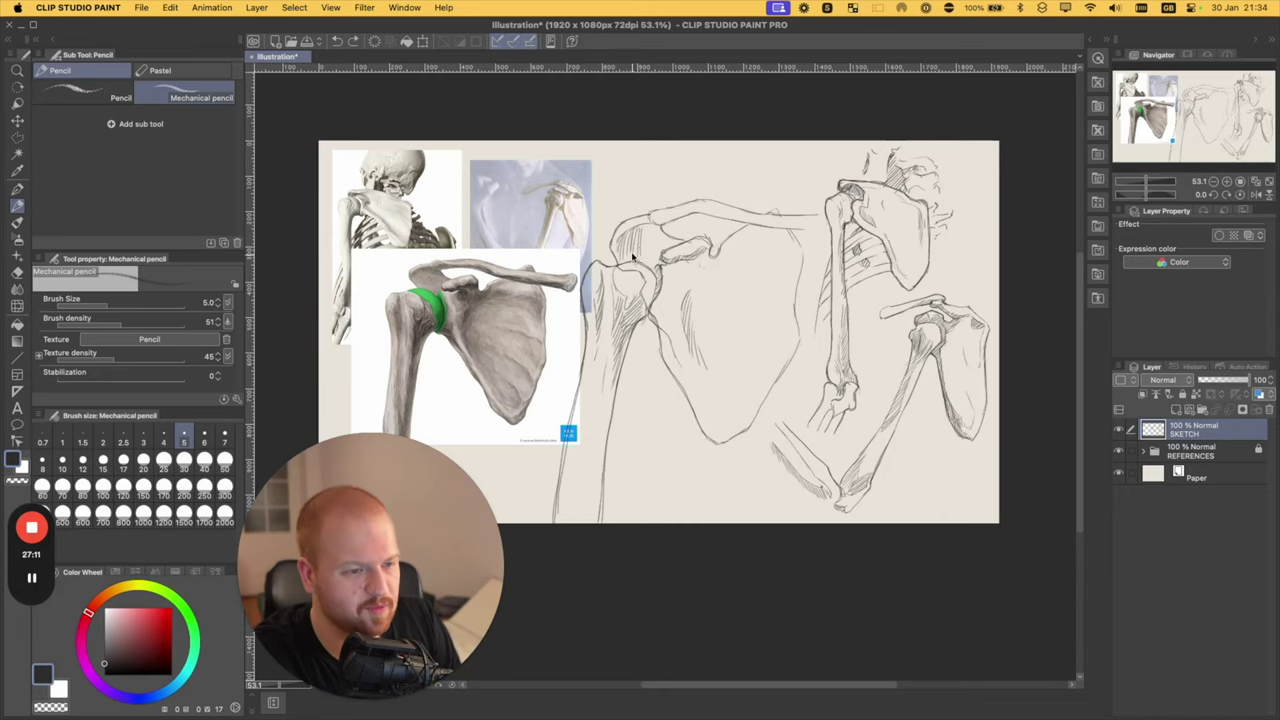
- Darken the clavicle's upper and lower contours and extend them to its inner end beside the neighbouring arm study
left_click_drag(712, 220, 708, 230)
scroll(709, 229, "up", 3)
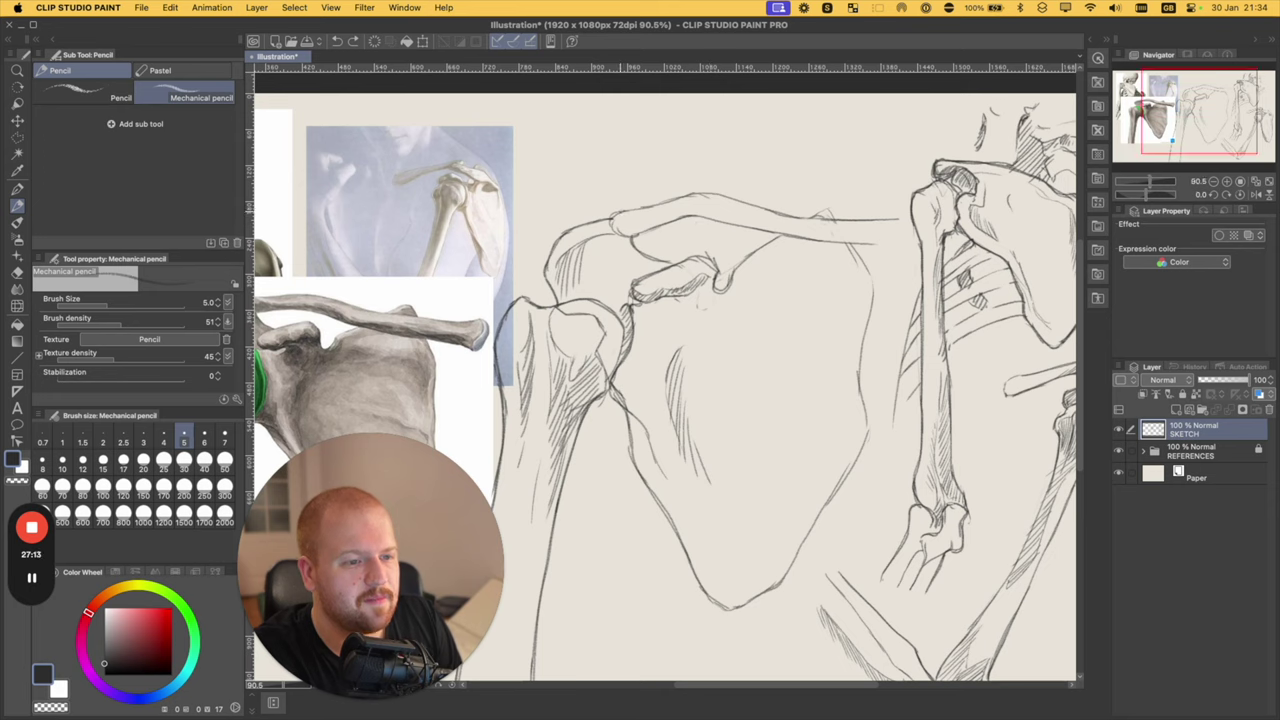
mouse_move(626, 210)
left_mouse_down()
mouse_move(746, 197)
mouse_move(910, 233)
left_mouse_up()
mouse_move(779, 245)
left_mouse_down()
mouse_move(812, 244)
mouse_move(893, 262)
left_mouse_up()
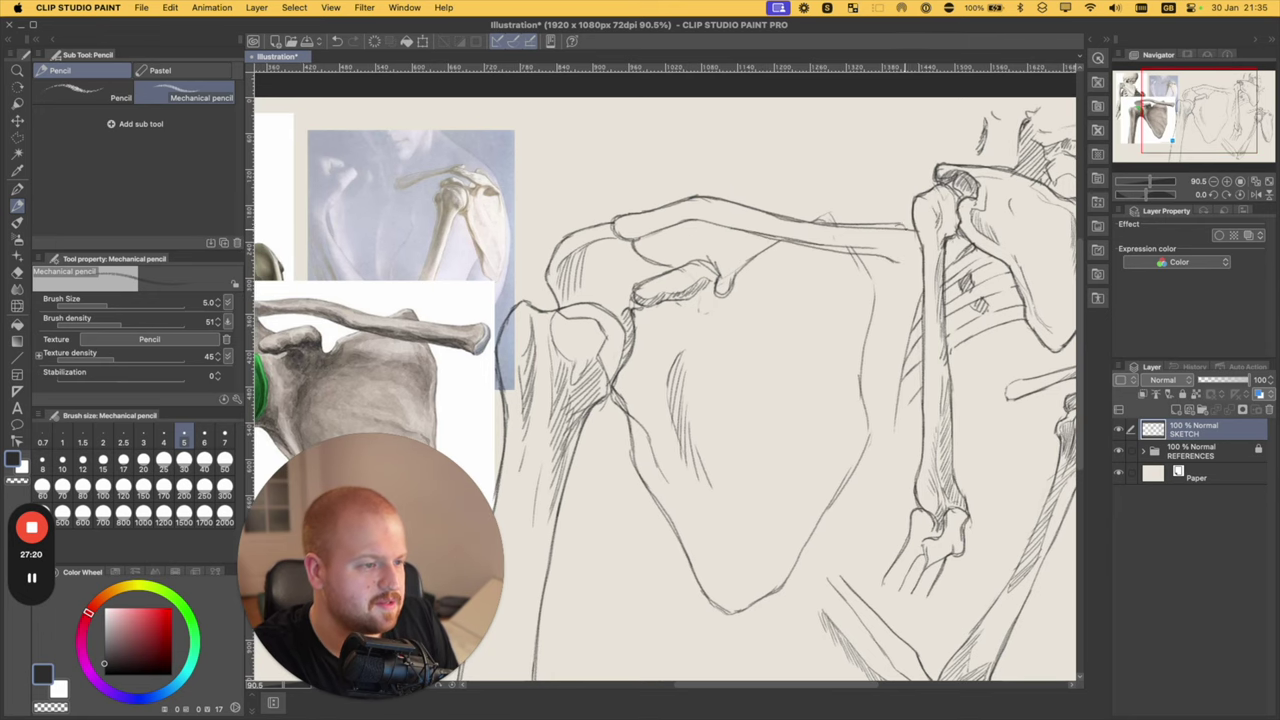
- Erase the stray lines inside the clavicle's inner end, redraw its end facet, and shade the end near the acromion
key("e")
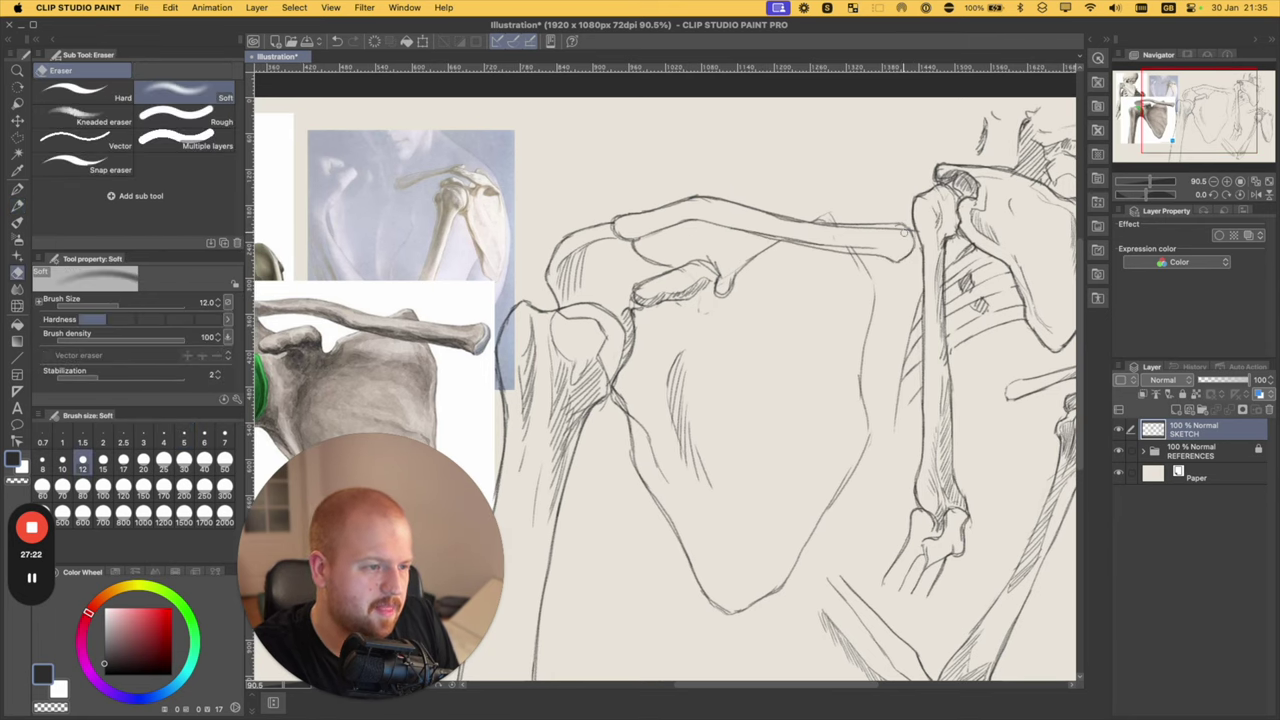
mouse_move(903, 229)
left_mouse_down()
mouse_move(826, 224)
mouse_move(878, 246)
mouse_move(802, 239)
left_mouse_up()
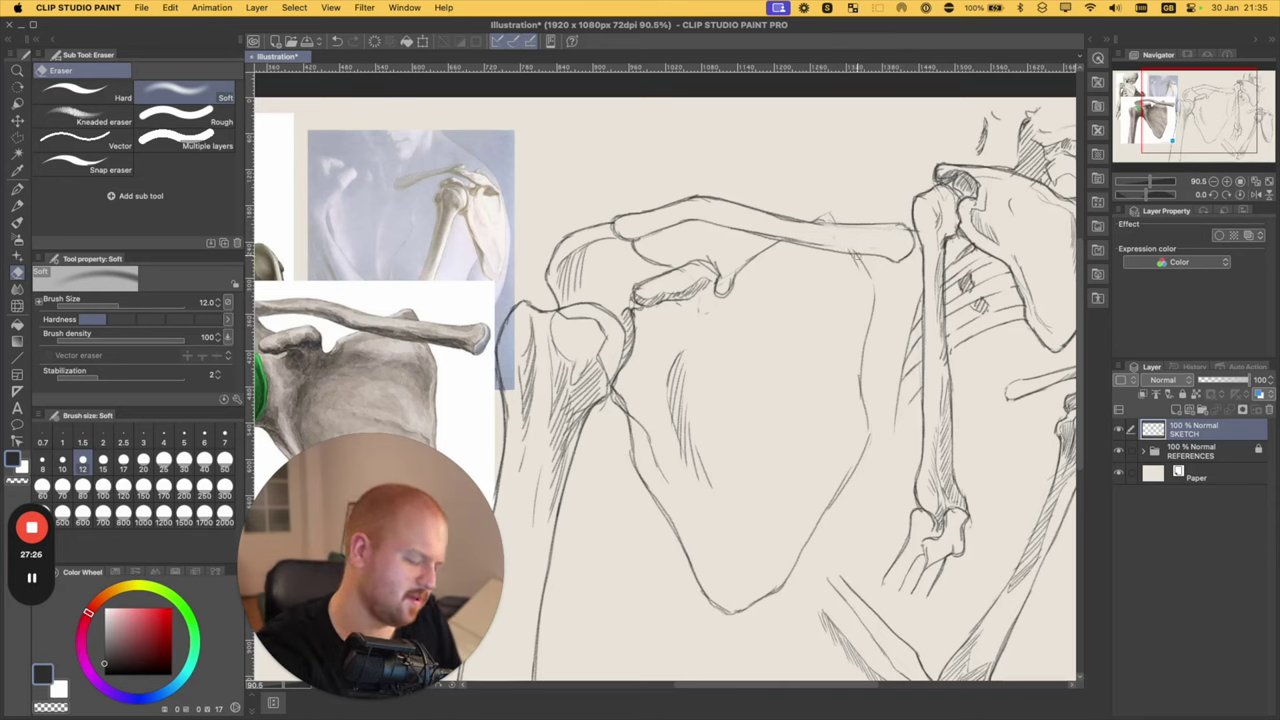
key("p")
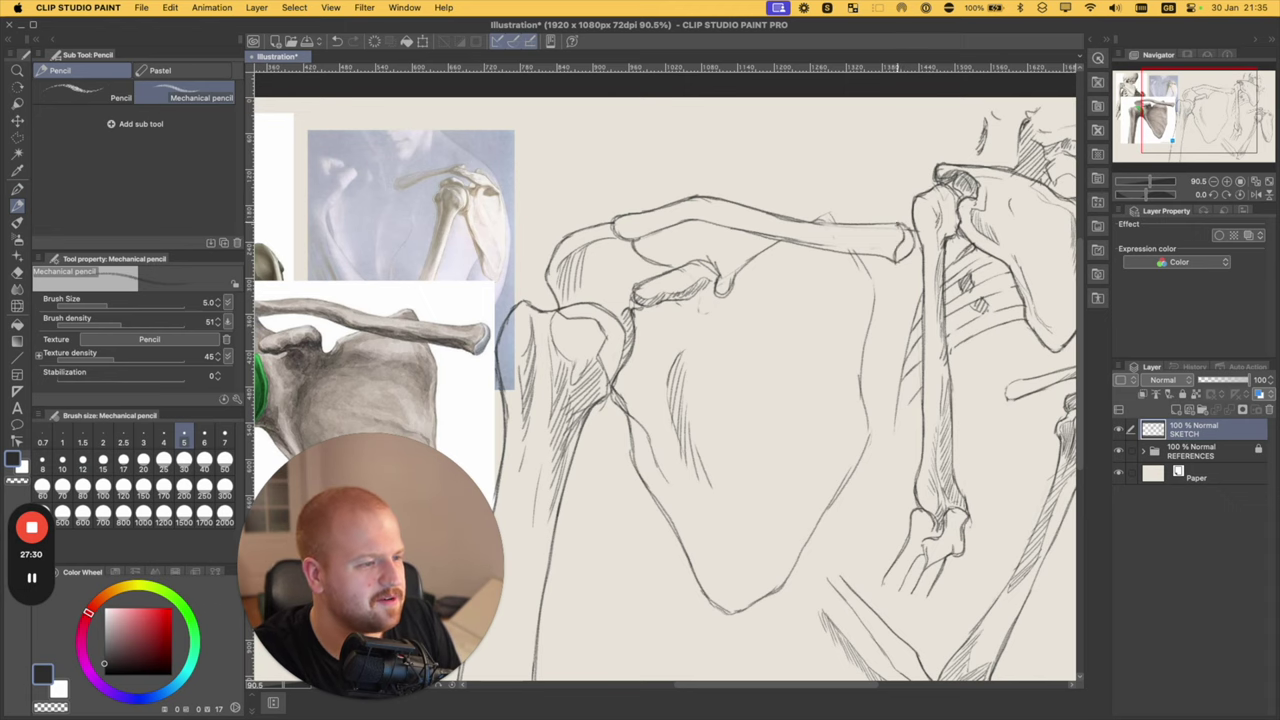
scroll(791, 210, "down", 3)
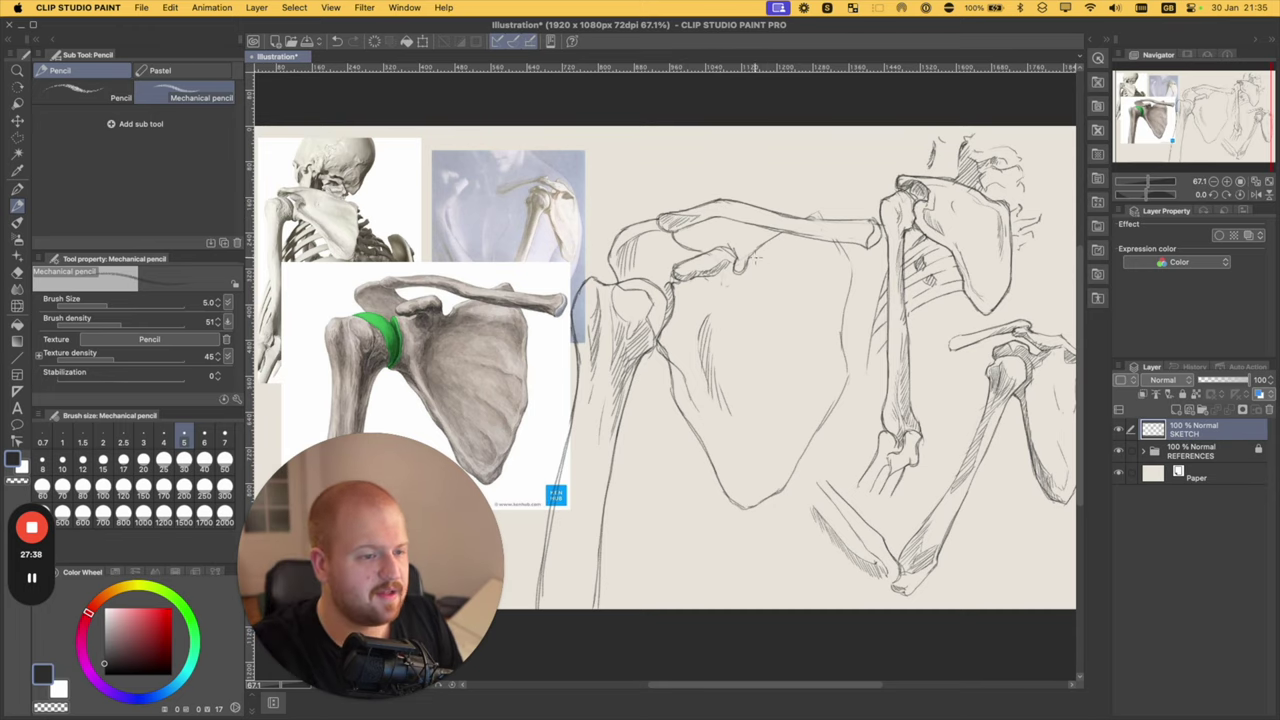
- Sketch the faint ridge contours across the scapula's inner surface and hatch shading along its border opposite the humerus
left_click_drag(757, 257, 783, 236)
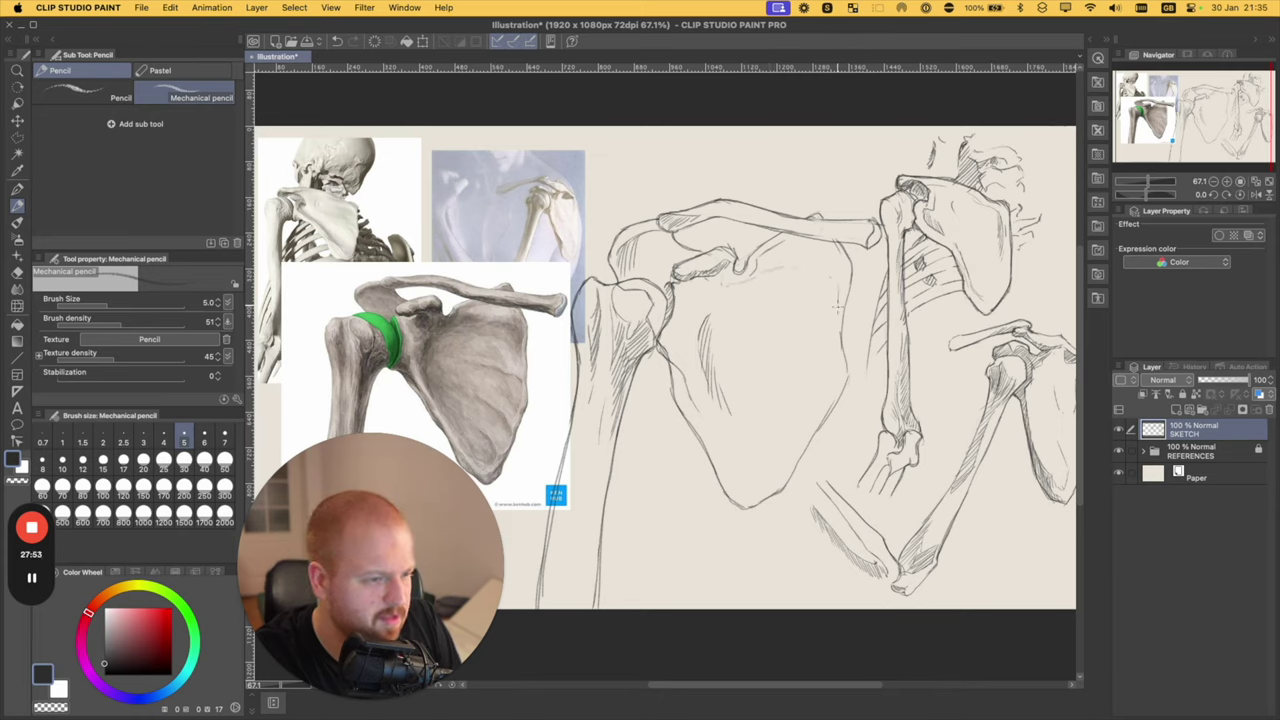
mouse_move(839, 279)
left_mouse_down()
mouse_move(836, 311)
mouse_move(829, 294)
left_mouse_up()
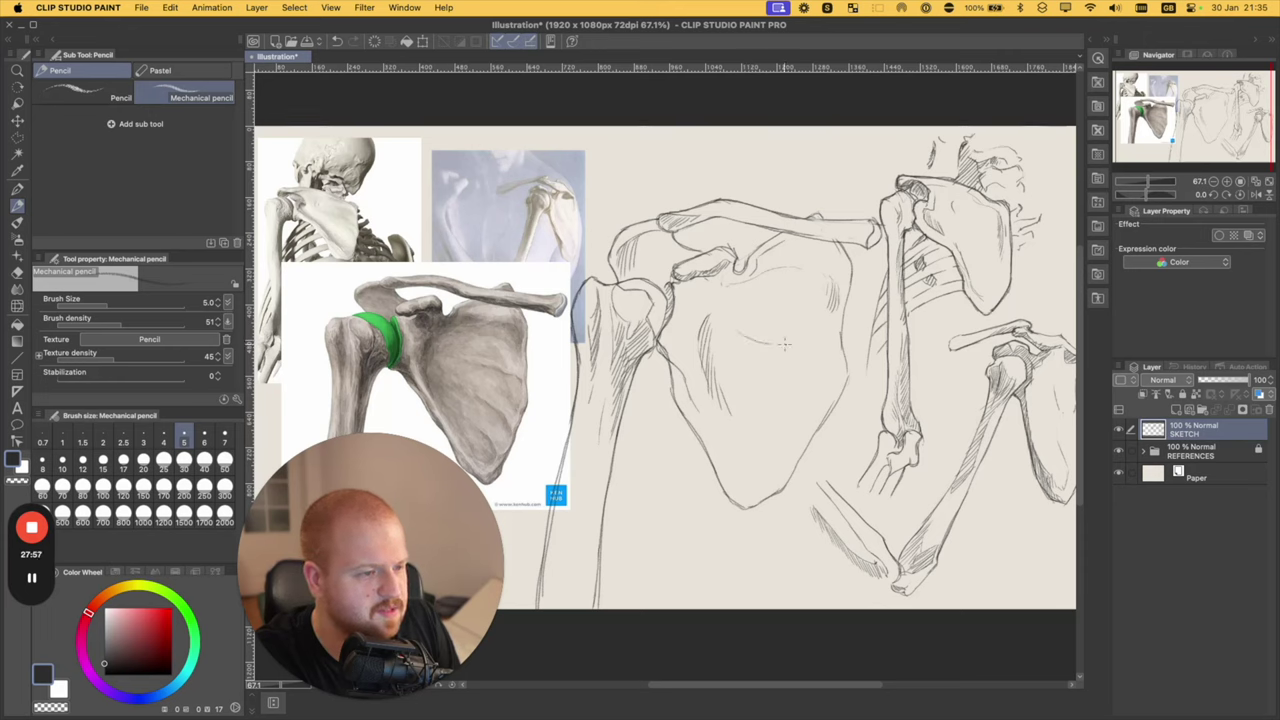
mouse_move(832, 375)
left_mouse_down()
mouse_move(809, 412)
mouse_move(828, 389)
mouse_move(812, 406)
mouse_move(815, 375)
left_mouse_up()
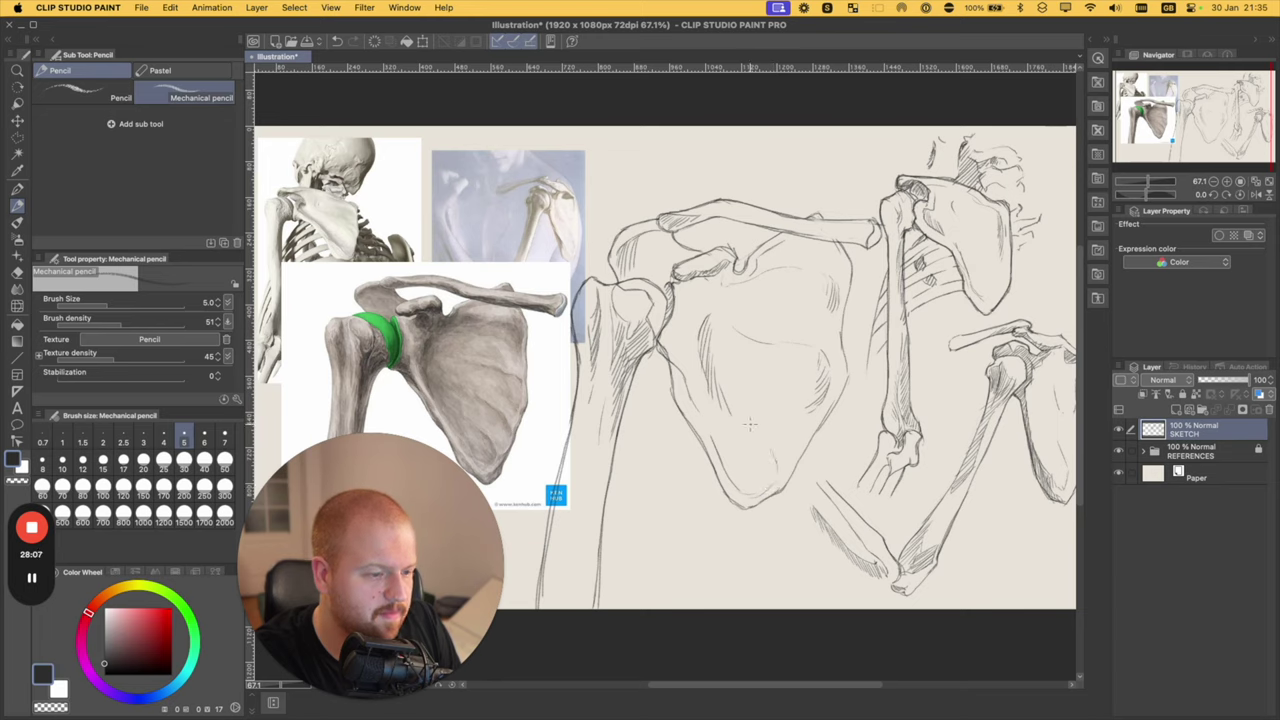
- Hatch shading above the scapula's lower tip and along the neighbouring part of its inner surface
left_click_drag(760, 462, 773, 468)
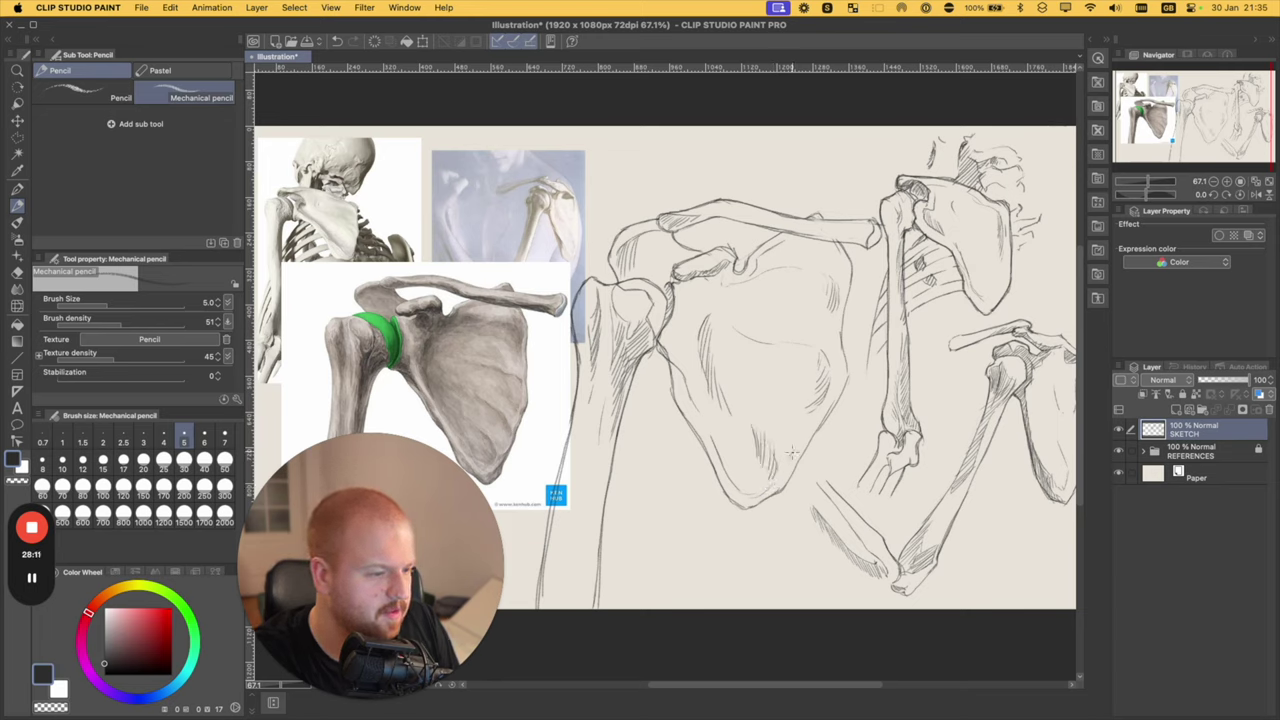
left_click_drag(786, 419, 797, 447)
left_click_drag(819, 370, 802, 373)
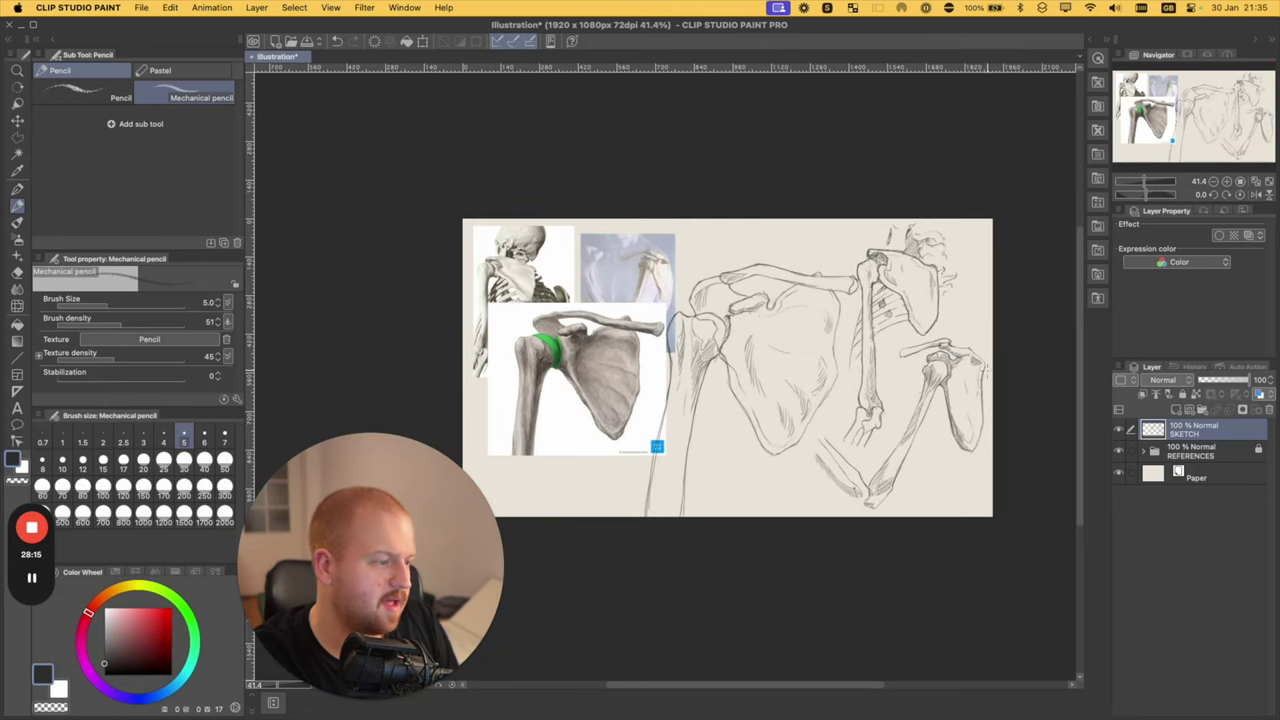
- Hide the REFERENCES folder to show the sketches alone on the canvas
left_click(1118, 451)
scroll(882, 335, "up", 3)
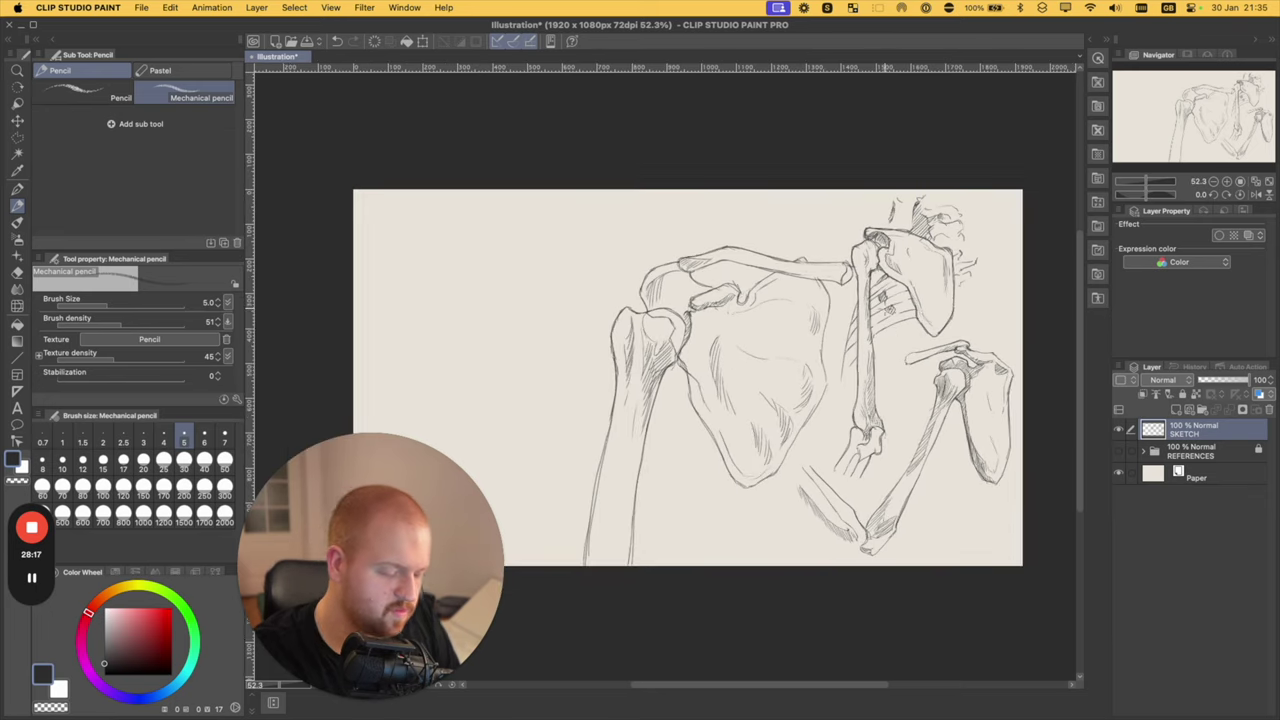
- Outline the large front-view shoulder study with a polyline selection, move it into the empty left area of the canvas, and deselect
key("o")
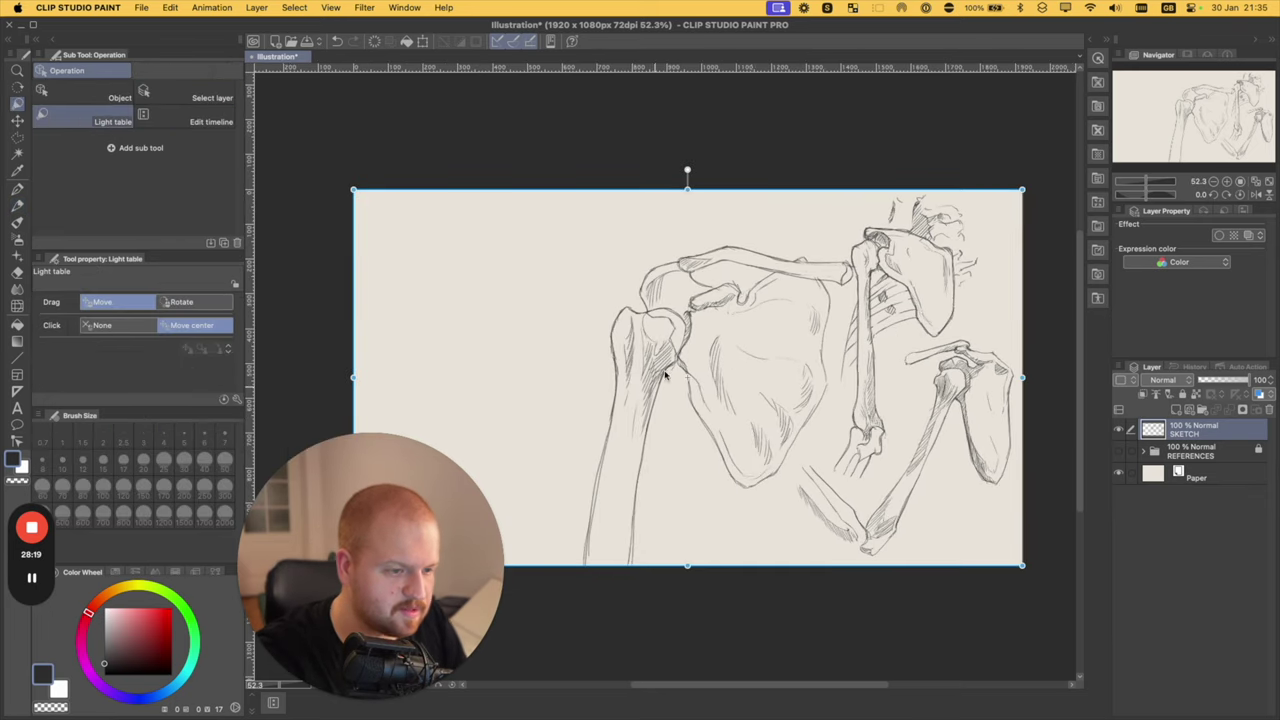
key("space")
left_click_drag(789, 368, 797, 342)
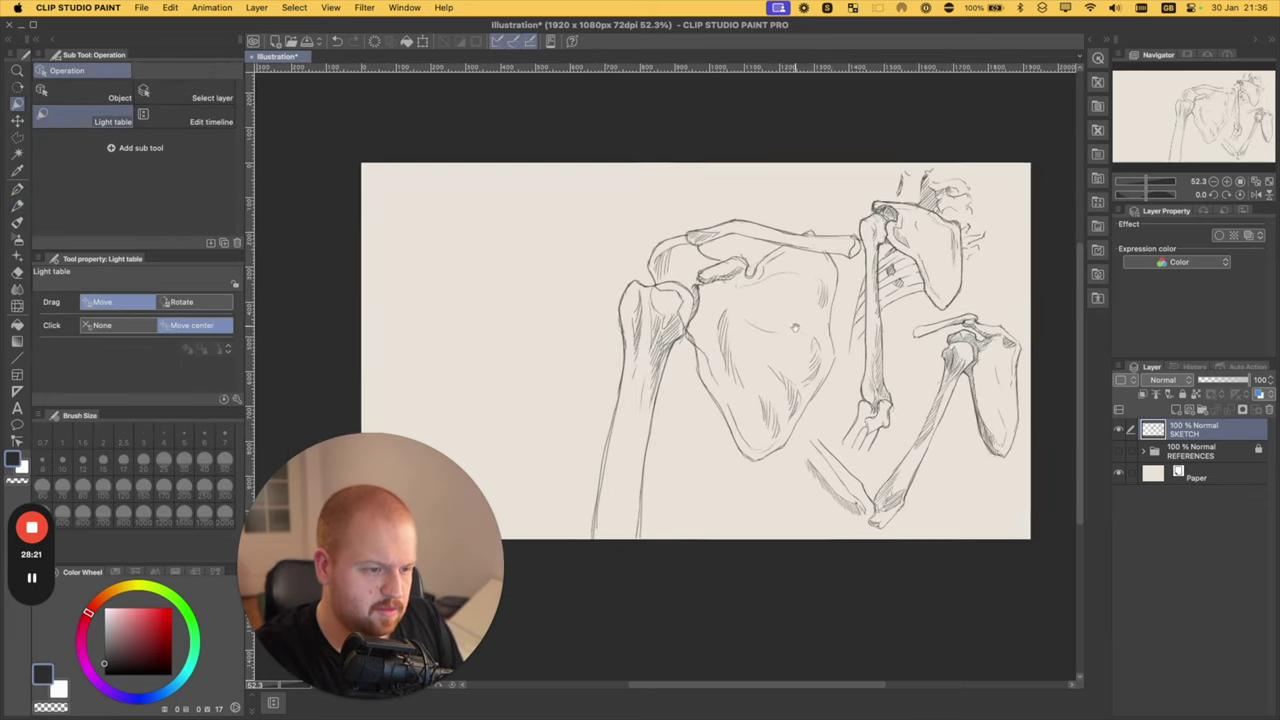
key("m")
left_click(591, 404)
left_click(600, 277)
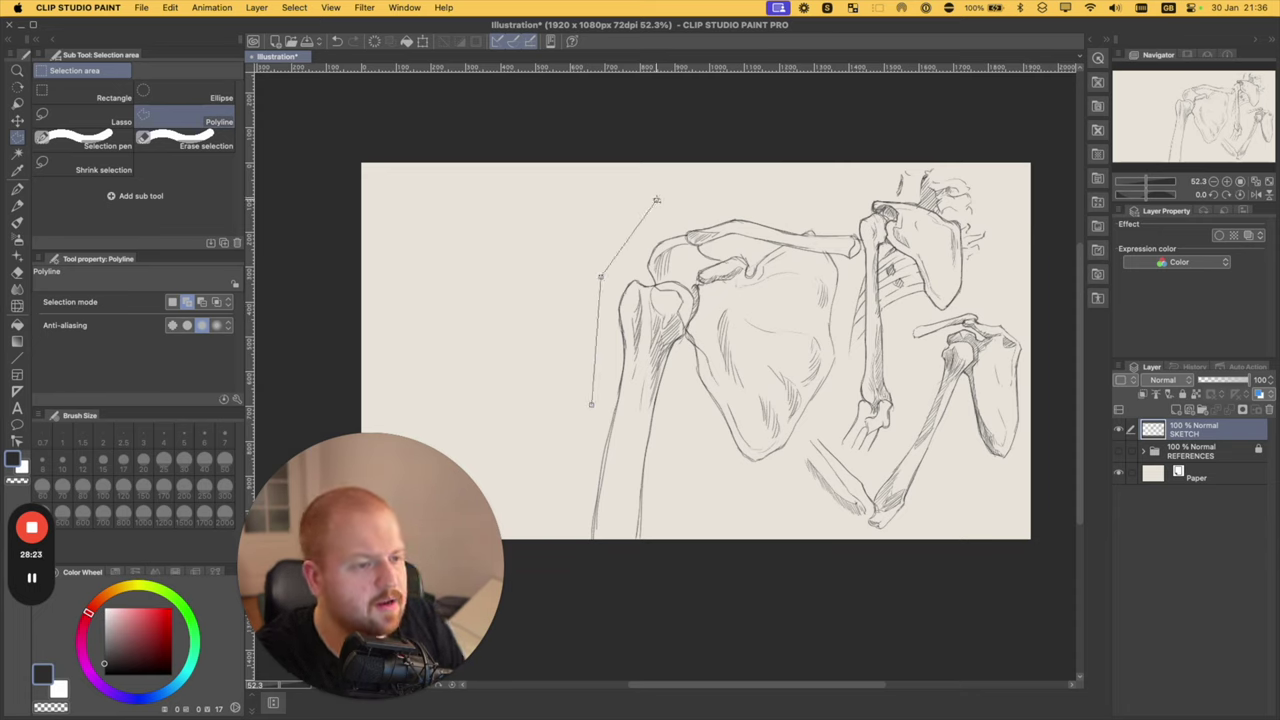
left_click(656, 200)
left_click(791, 180)
left_click(850, 224)
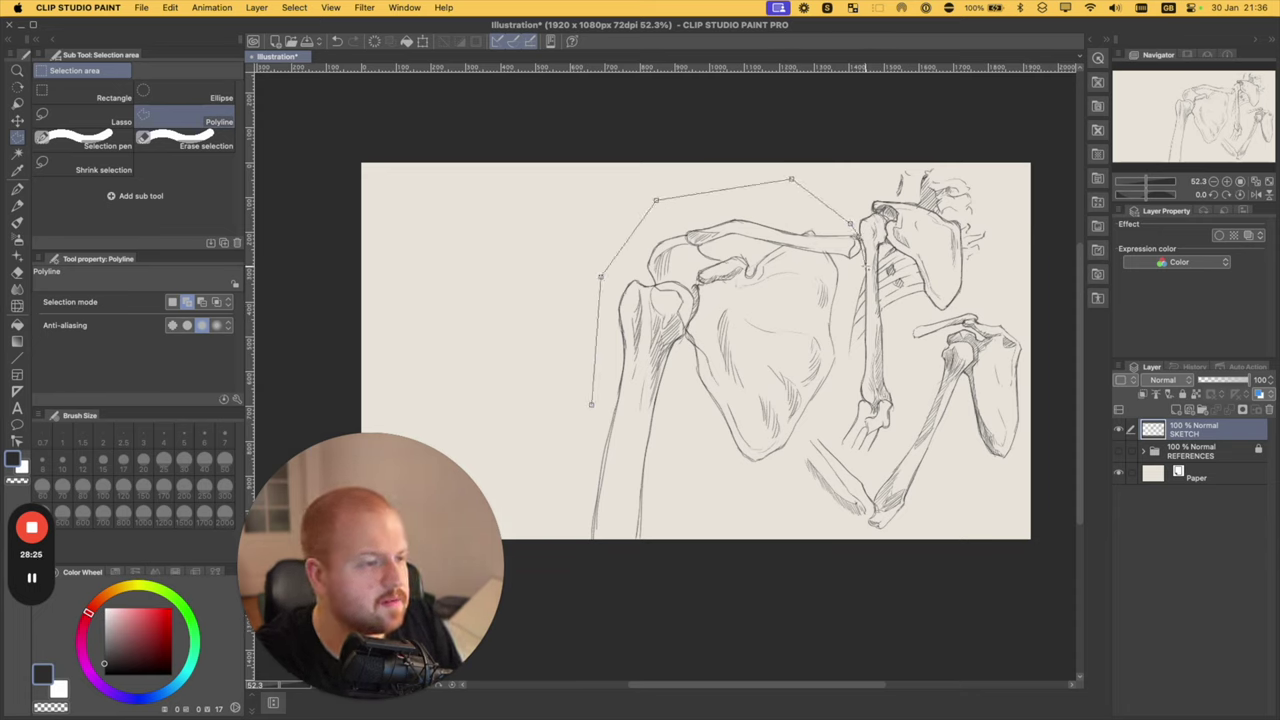
left_click(852, 278)
left_click(837, 351)
left_click(835, 402)
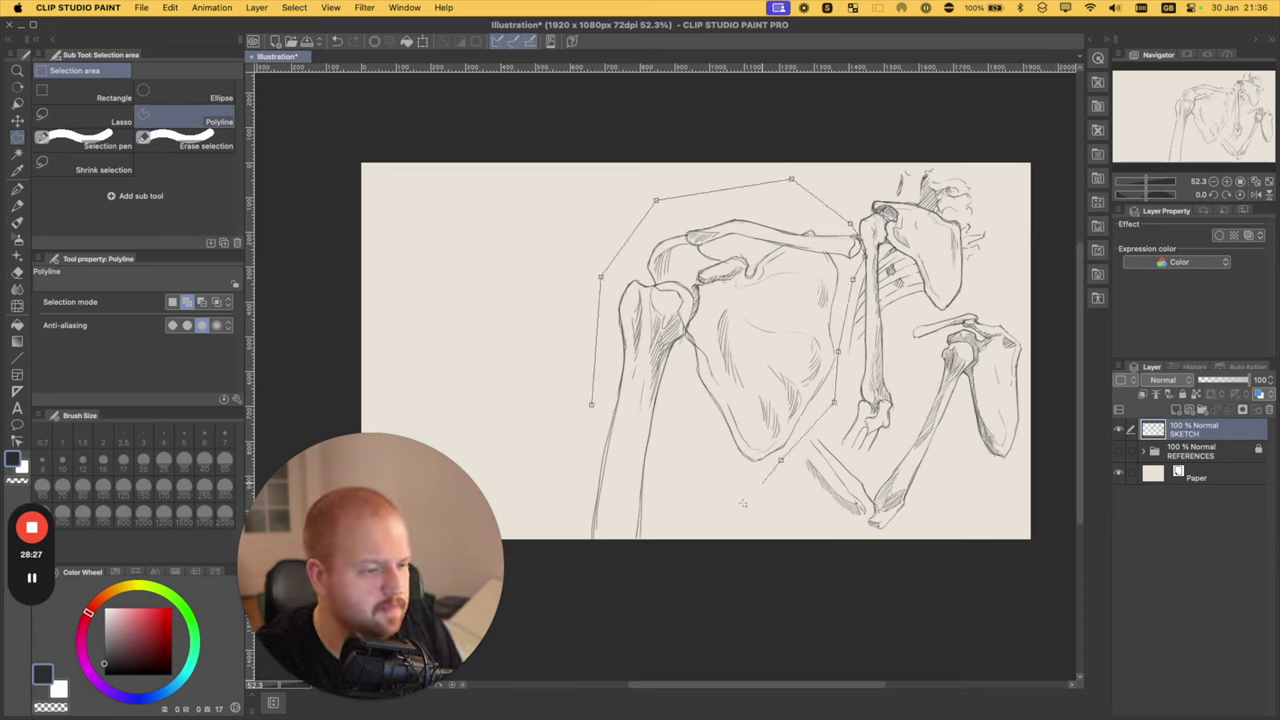
left_click(780, 460)
left_click(723, 511)
left_click(644, 573)
left_click(556, 557)
left_click(591, 404)
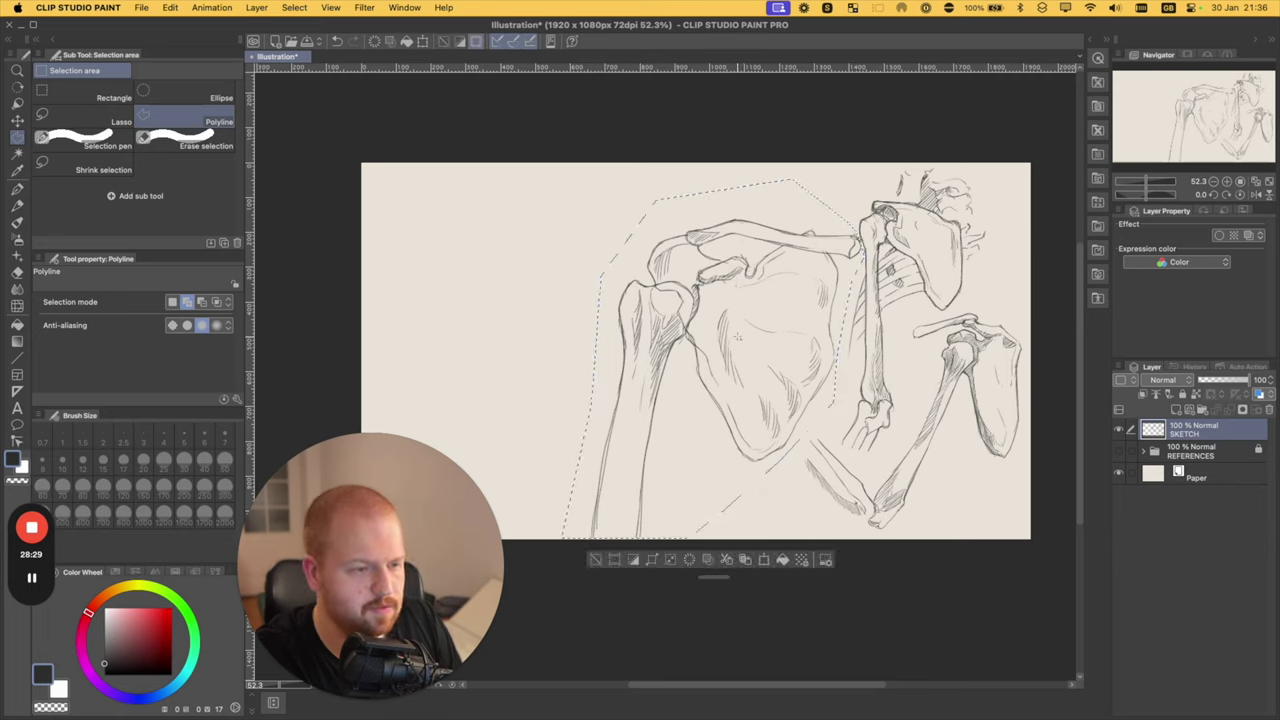
key("super+t")
left_click_drag(726, 360, 562, 329)
left_click(588, 529)
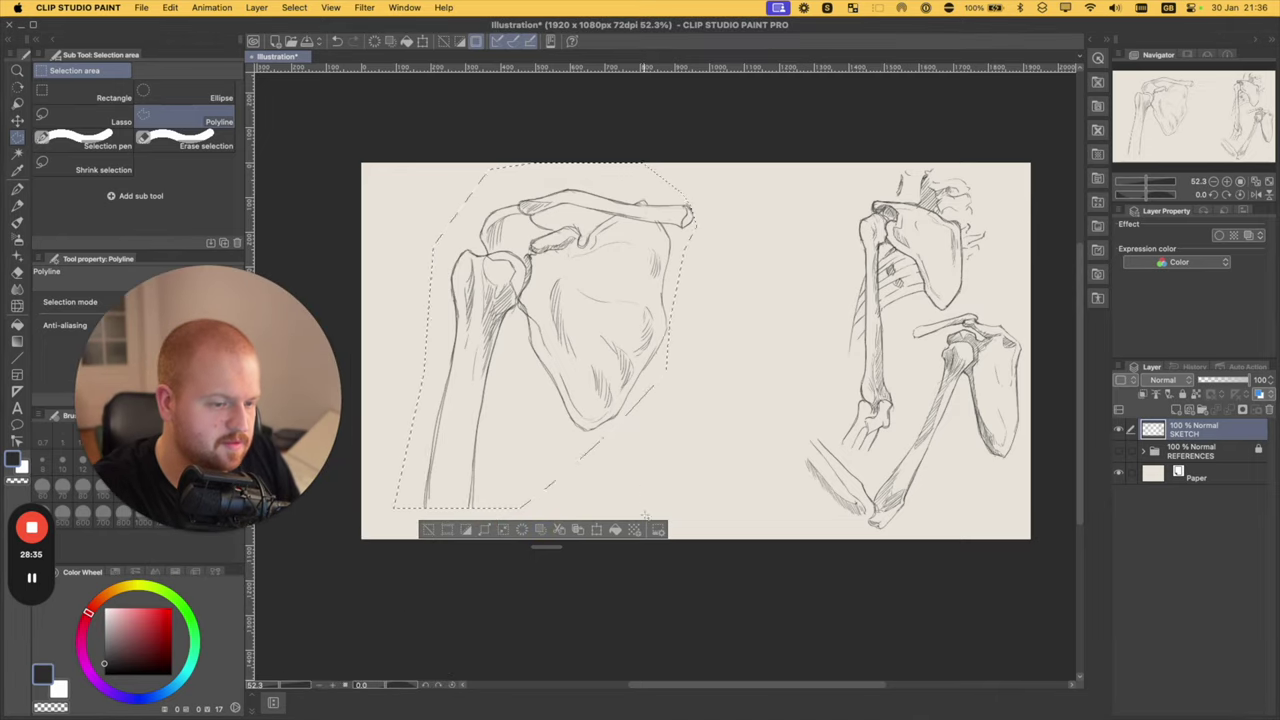
key("super+d")
- Outline the back-view study with its ribs and arm using a polyline selection, move it left beside the large study, and deselect
left_click(880, 152)
left_click(820, 213)
left_click(824, 330)
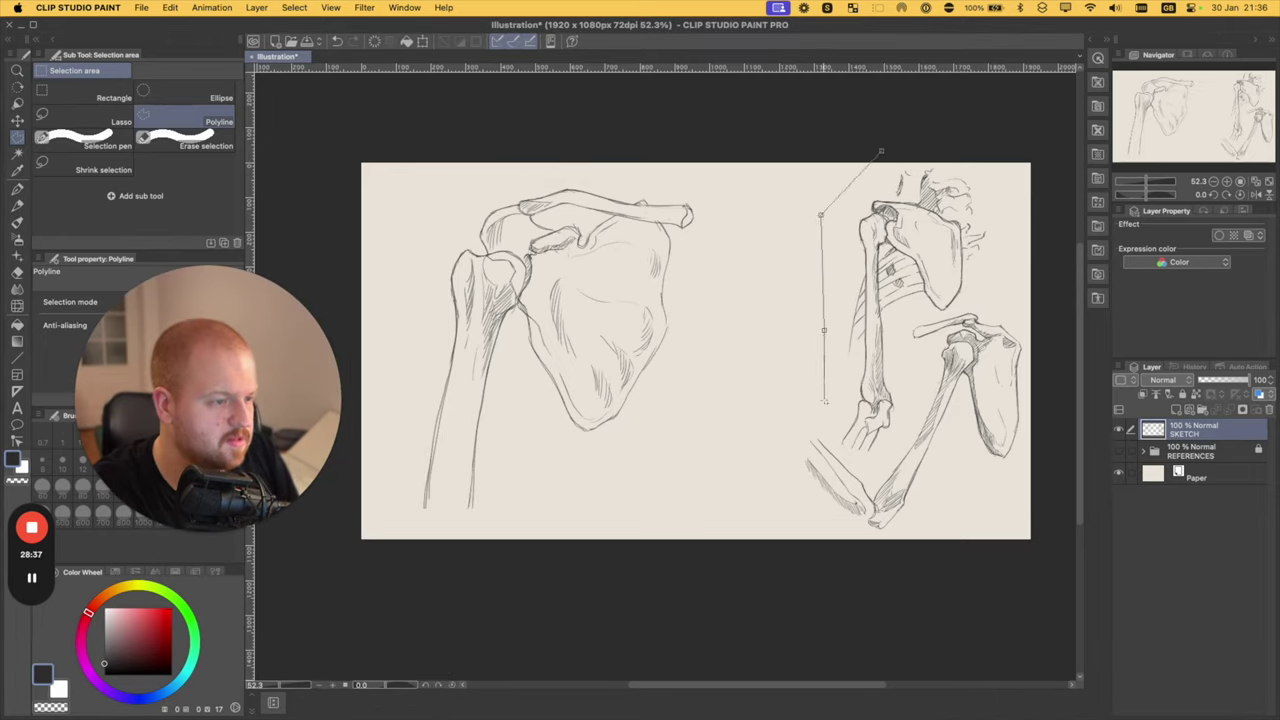
left_click(824, 398)
left_click(835, 448)
left_click(865, 461)
left_click(907, 419)
left_click(904, 340)
left_click(910, 318)
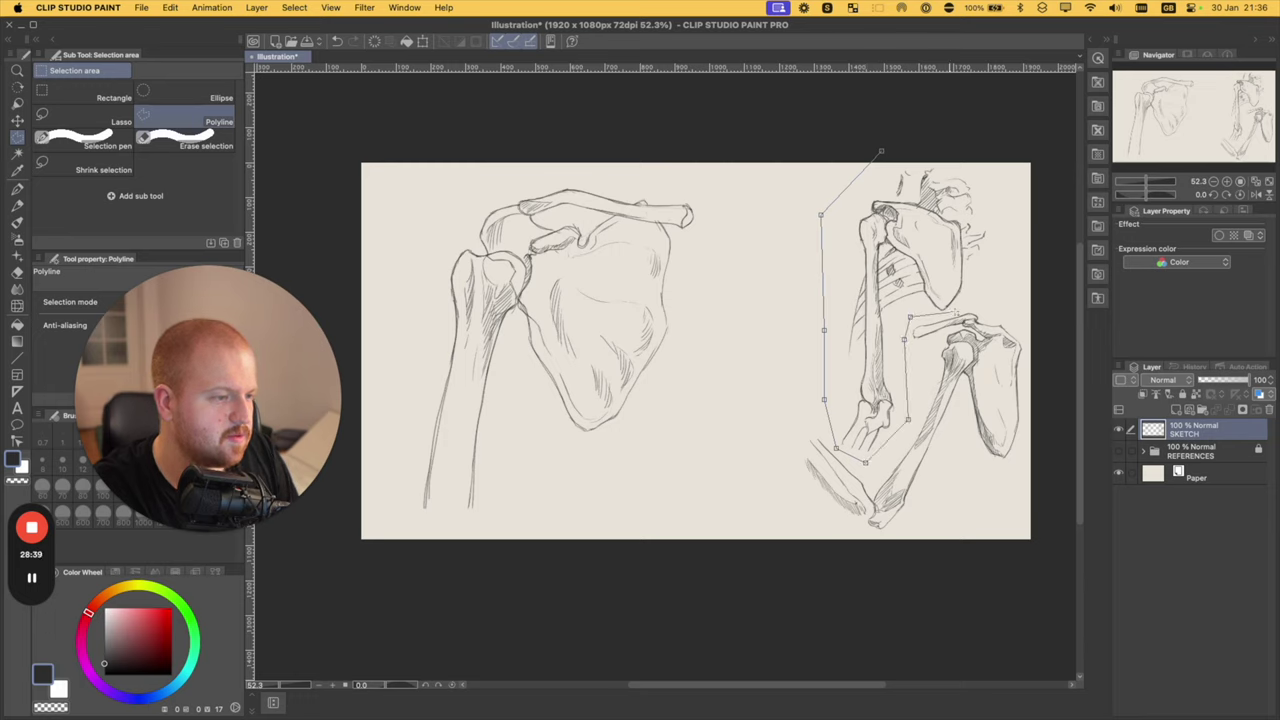
left_click(955, 312)
left_click(1000, 281)
left_click(1014, 230)
left_click(990, 168)
left_click(880, 152)
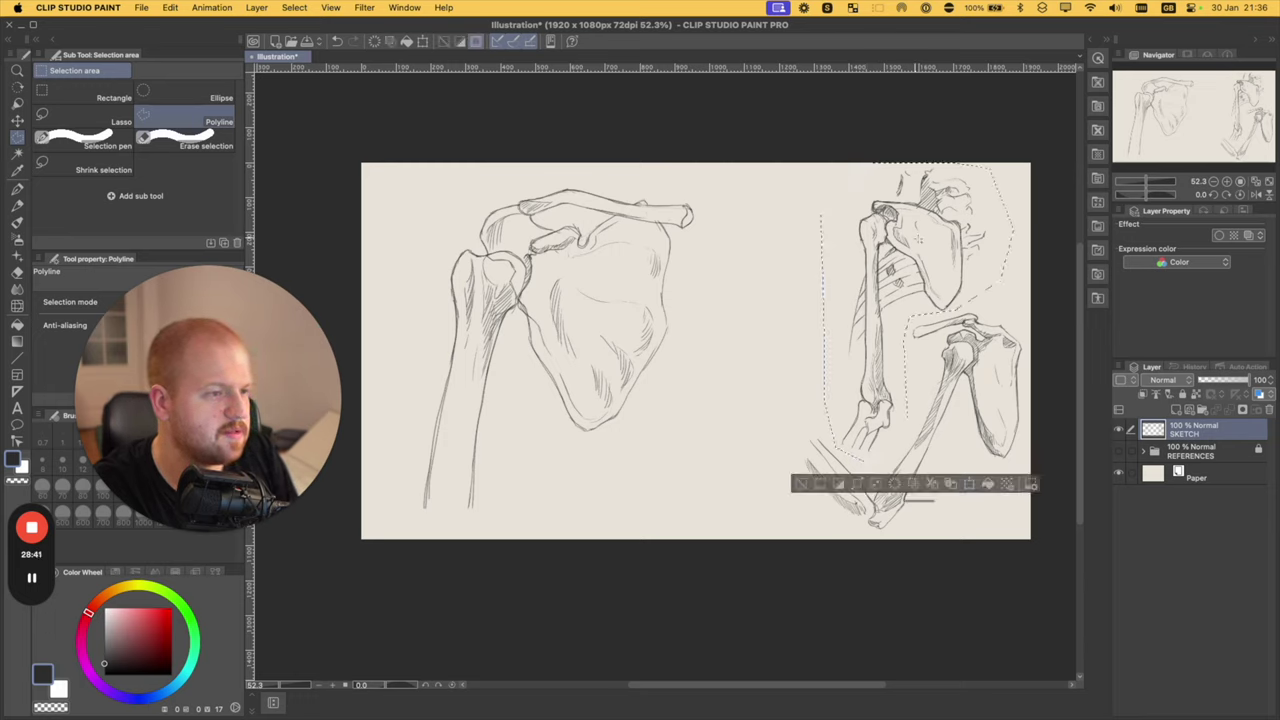
key("super+t")
left_click_drag(930, 258, 794, 266)
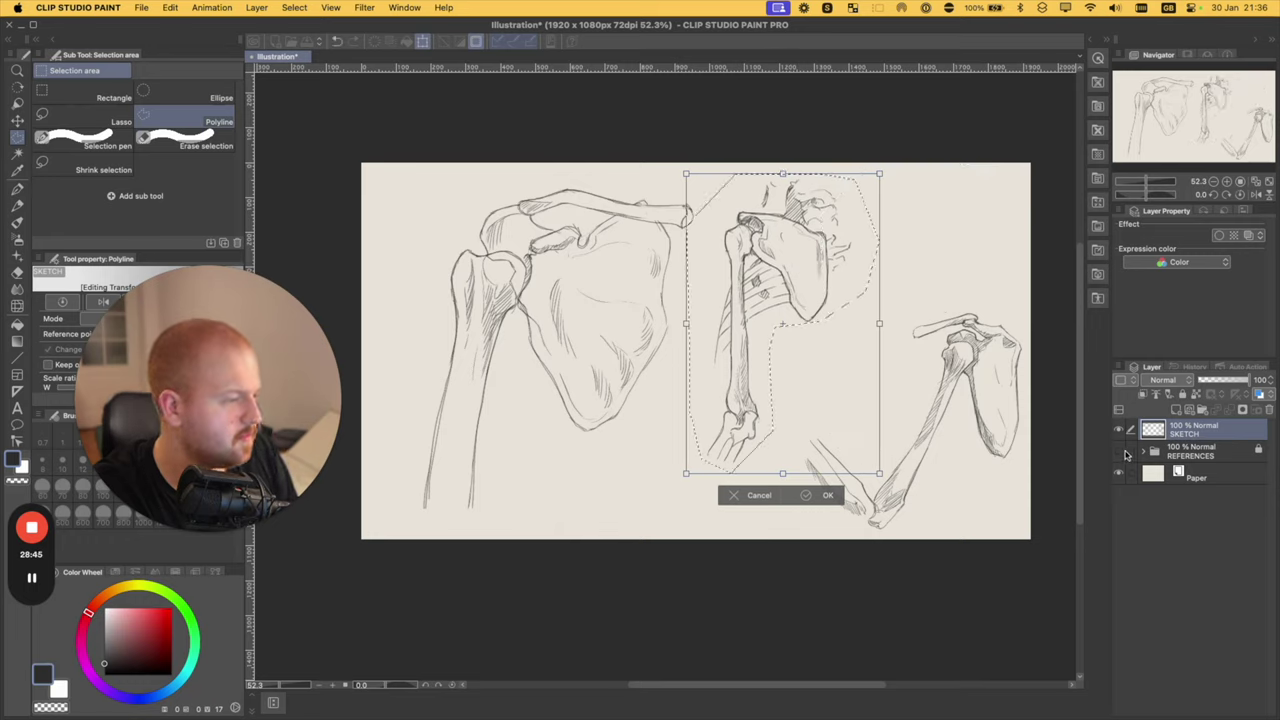
left_click(812, 495)
key("super+d")
- Outline the bent-arm study with a polyline selection and move it slightly up and left, away from the canvas edge
left_click(951, 295)
left_click(891, 305)
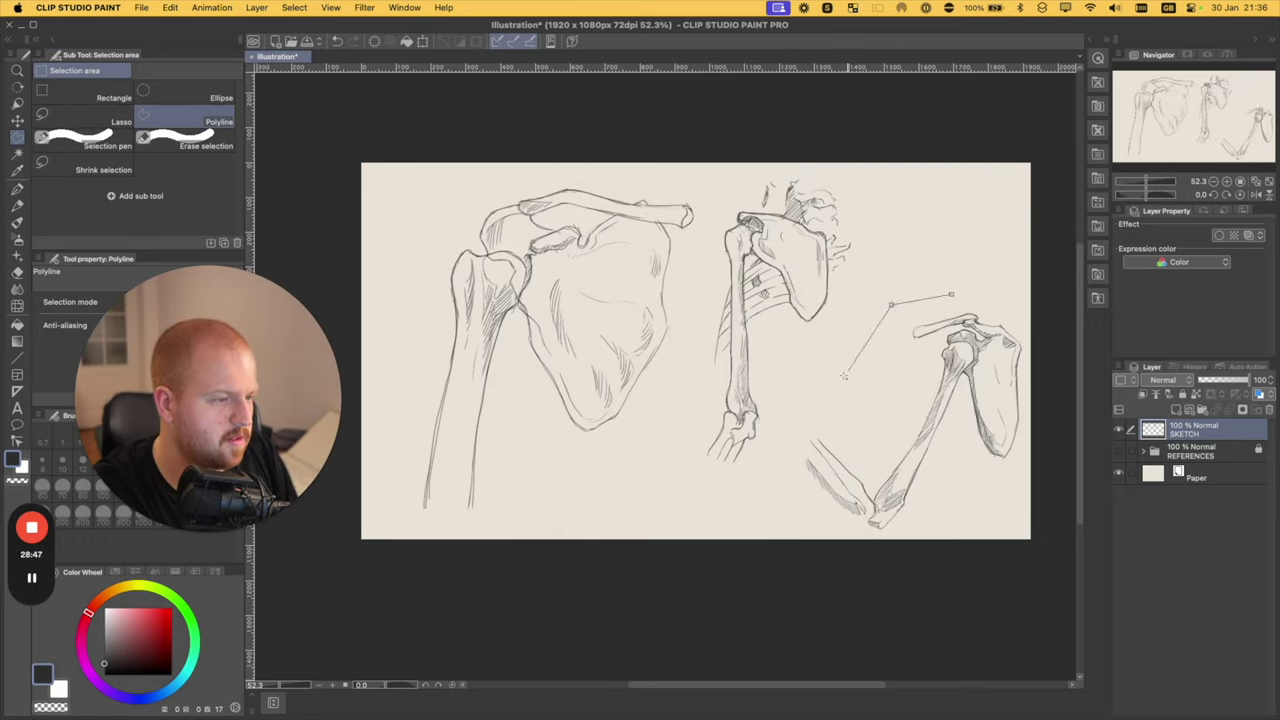
left_click(843, 376)
left_click(785, 448)
left_click(780, 516)
left_click(888, 562)
left_click(998, 537)
left_click(1050, 447)
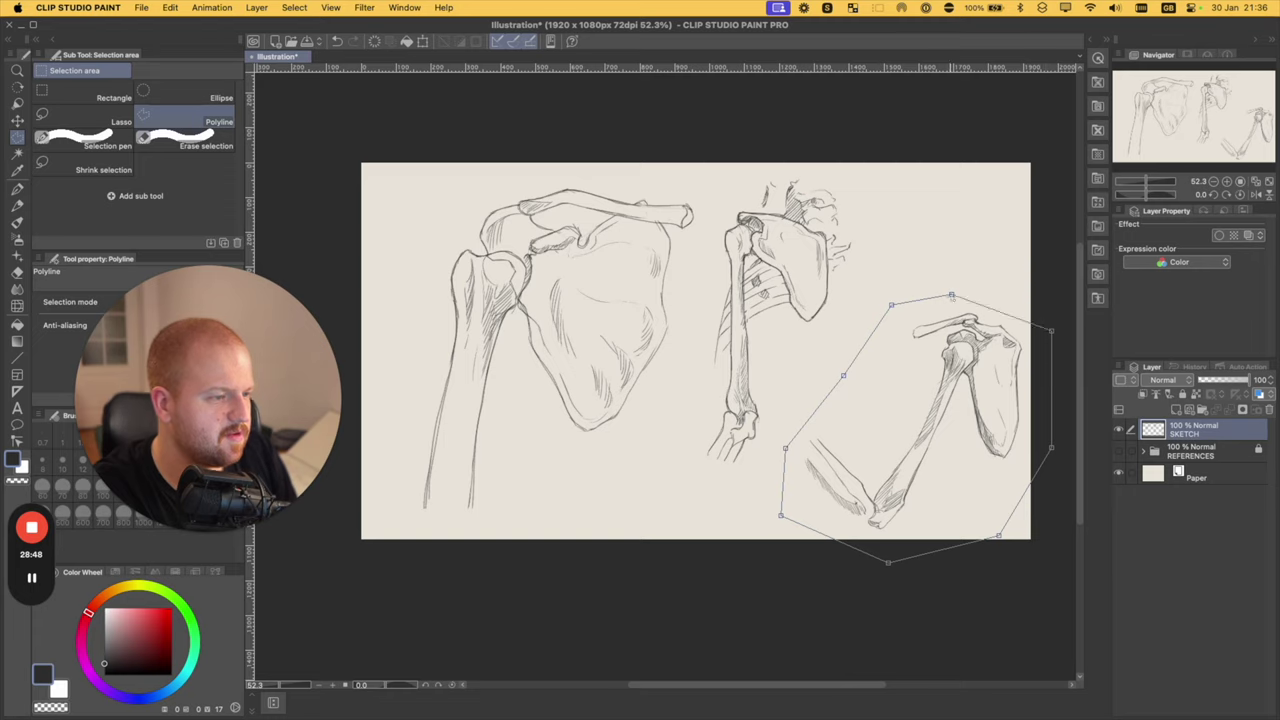
double_click(1041, 315)
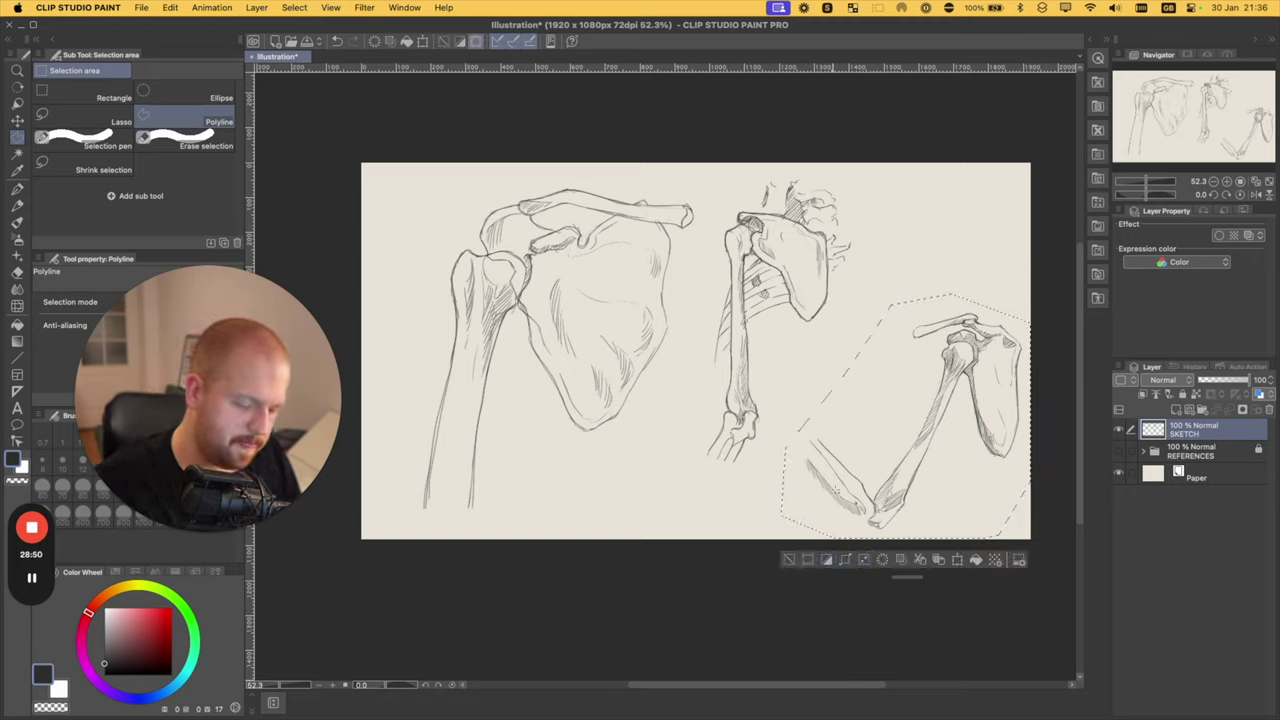
key("super+t")
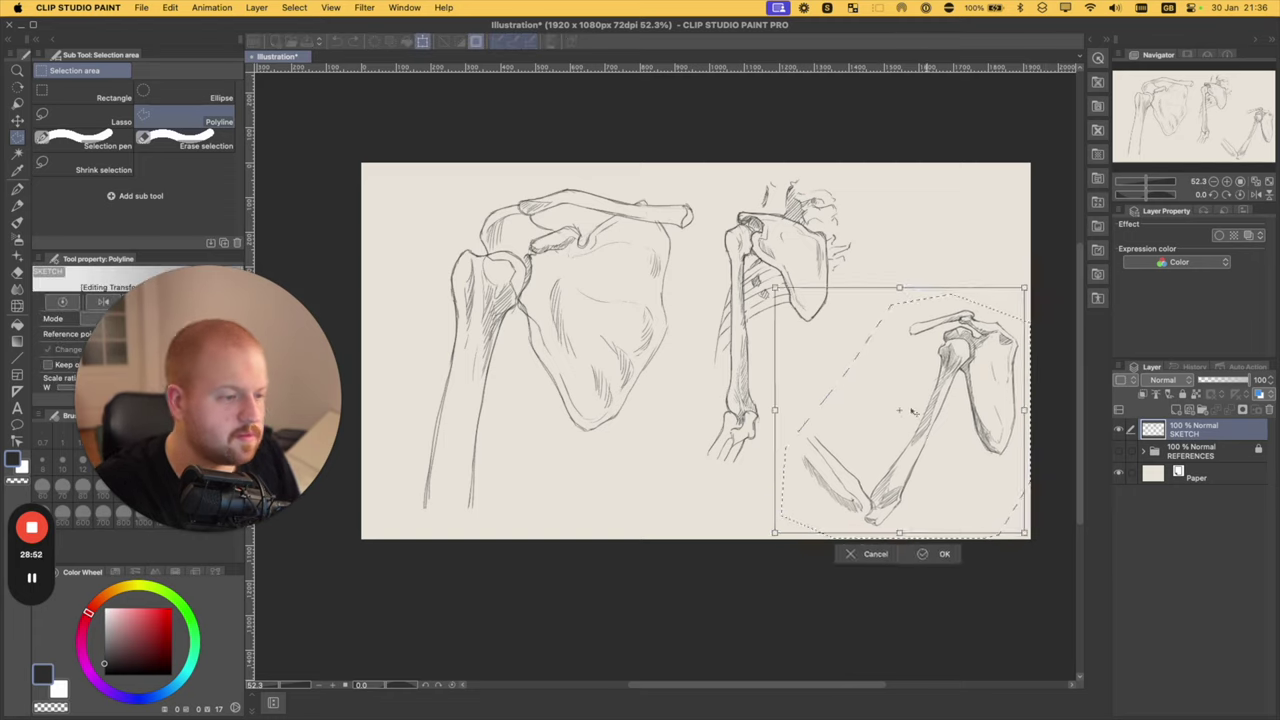
mouse_move(916, 437)
left_mouse_down()
mouse_move(874, 420)
mouse_move(823, 470)
mouse_move(786, 442)
mouse_move(898, 422)
left_mouse_up()
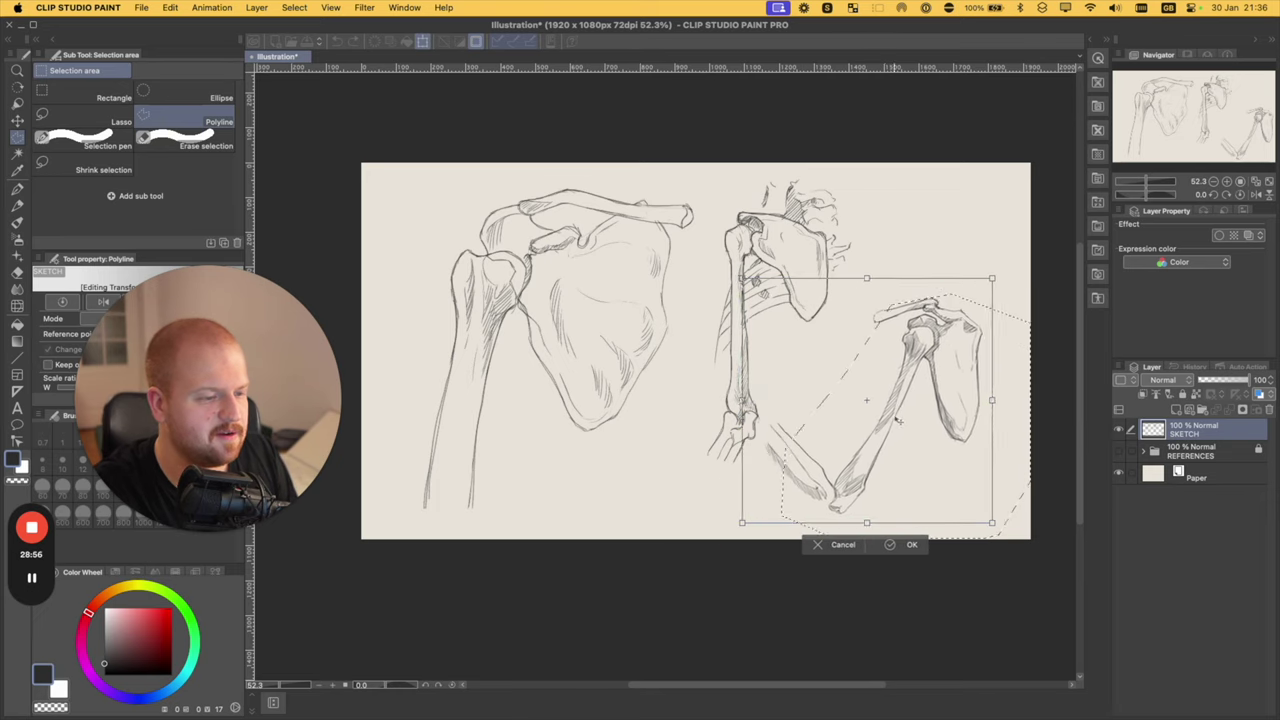
left_click(907, 544)
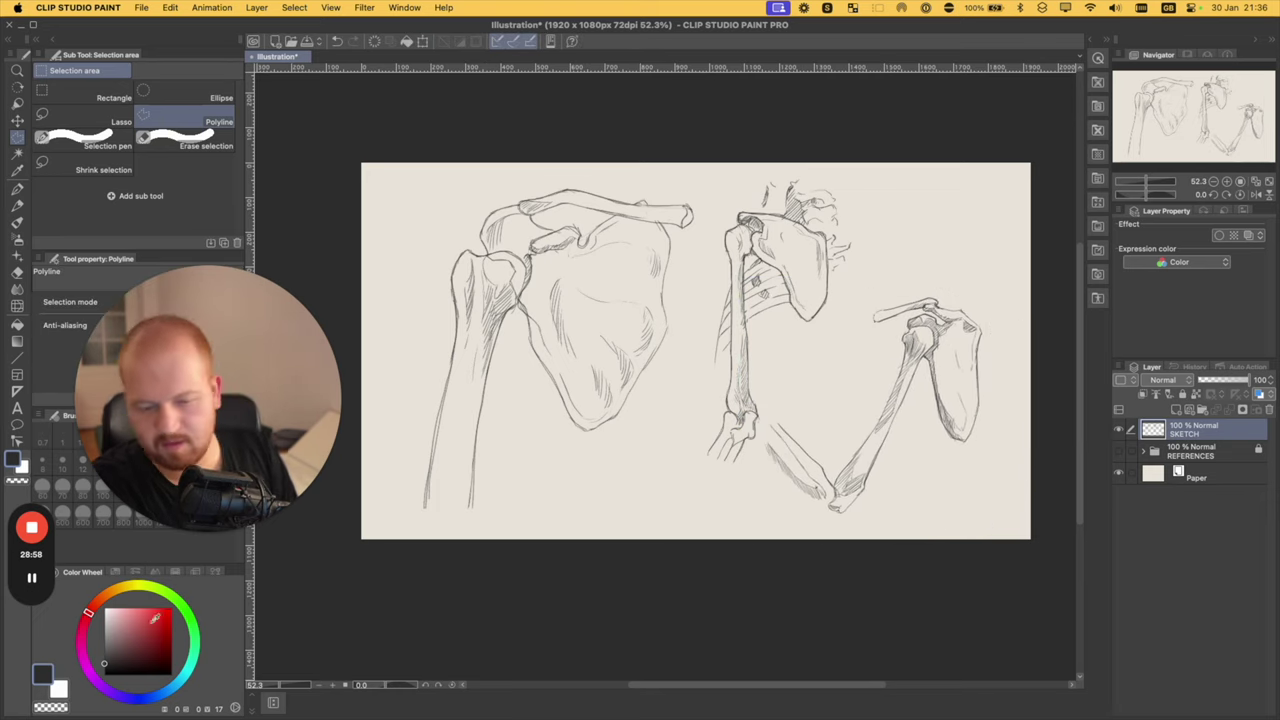
- Set the drawing color to pure red and add a new layer above SKETCH for the Round mixing brush
left_click_drag(155, 620, 171, 608)
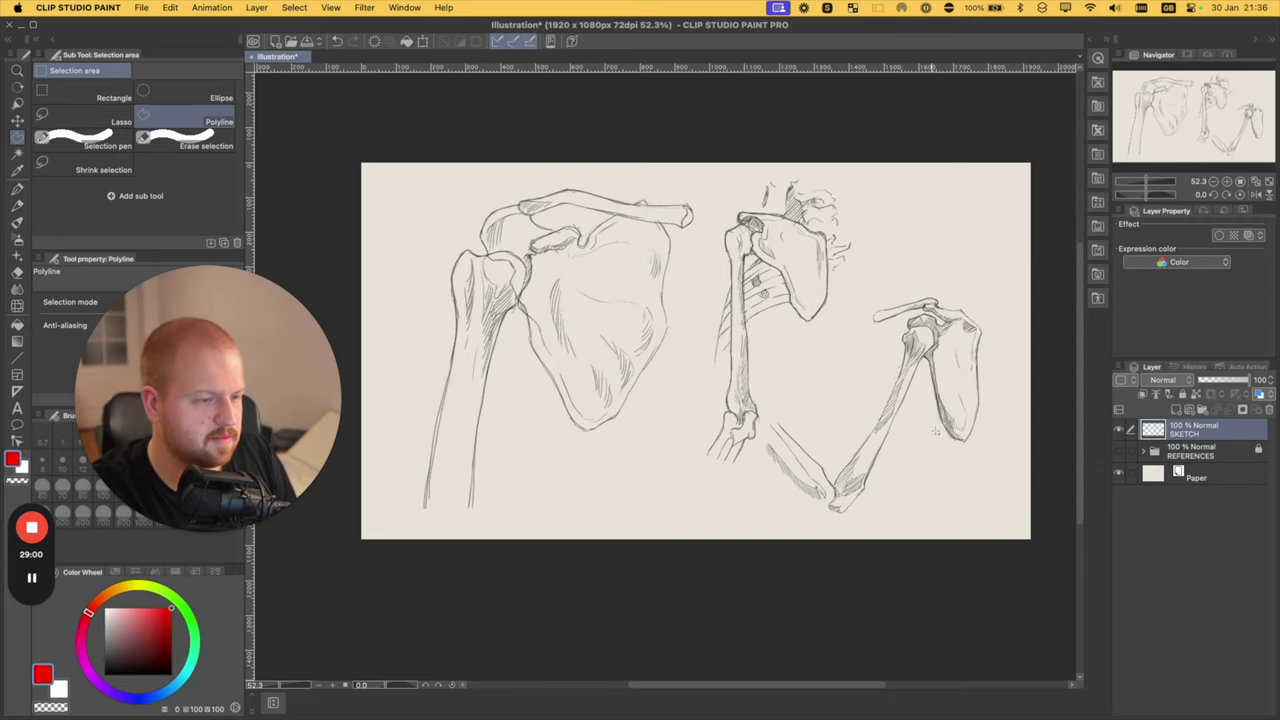
left_click(1176, 409)
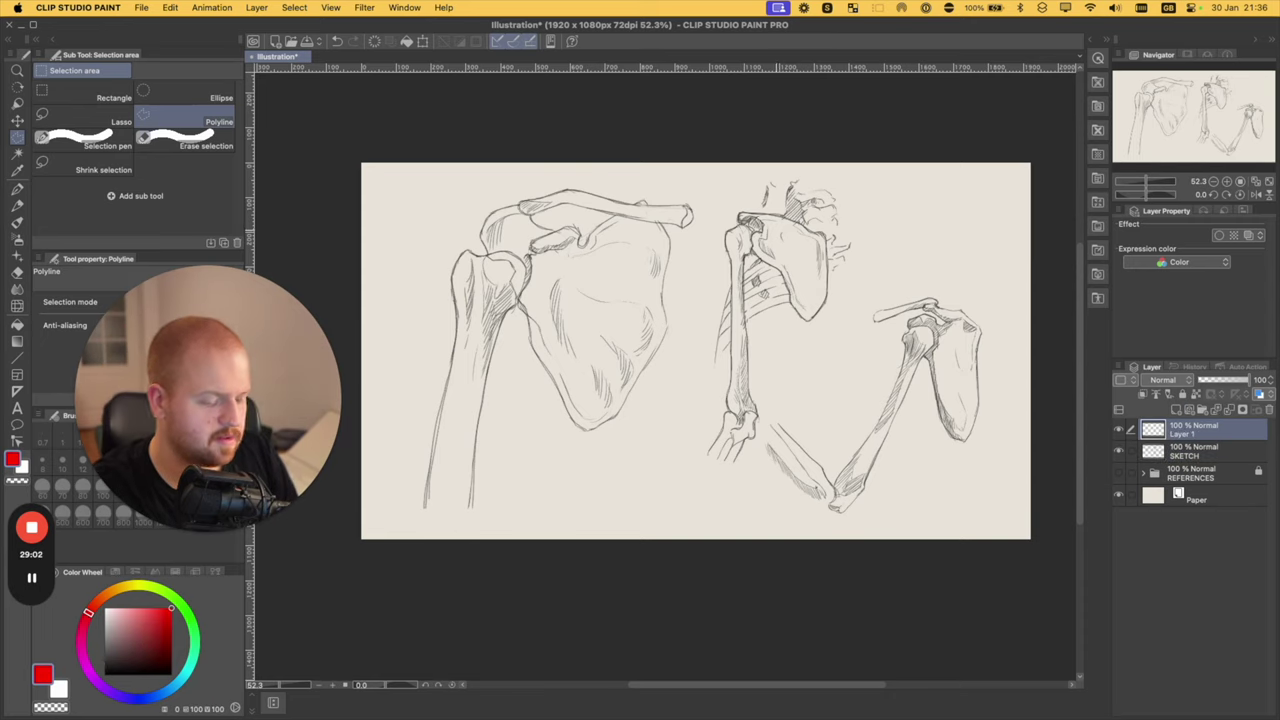
key("b")
left_click_drag(667, 246, 697, 232)
scroll(828, 220, "up", 4)
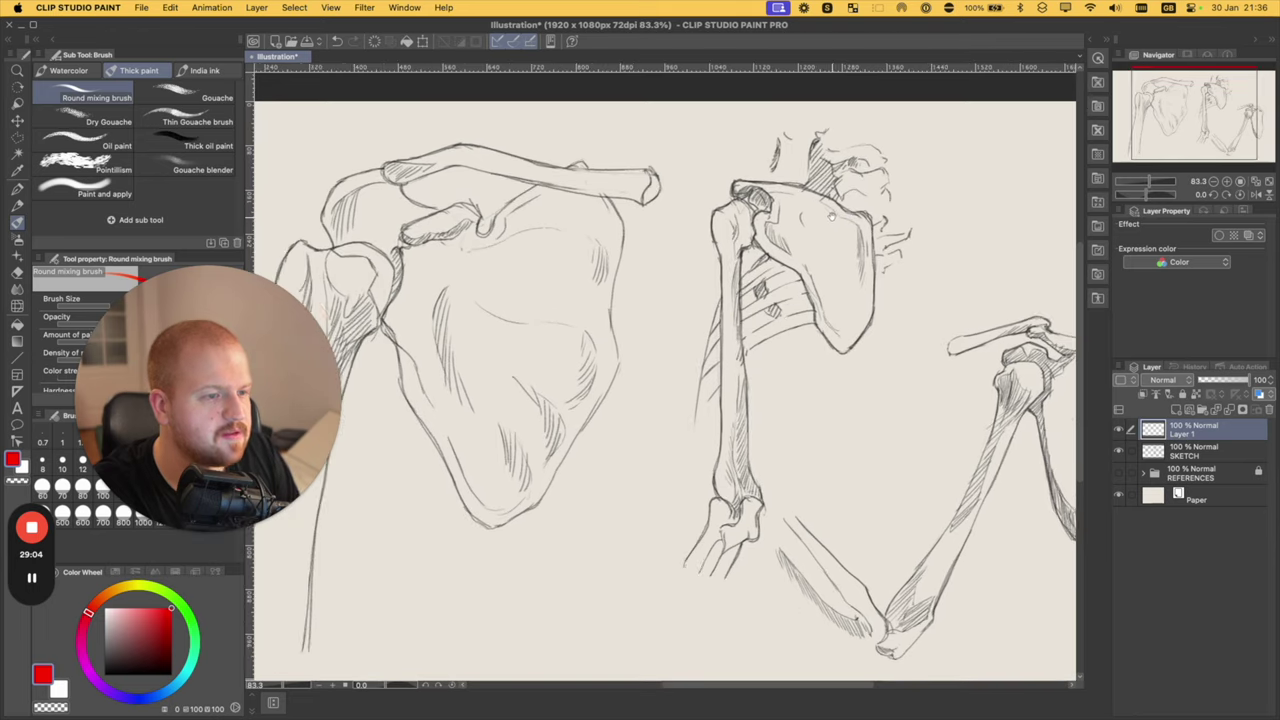
scroll(806, 220, "down", 2)
scroll(806, 220, "down", 2)
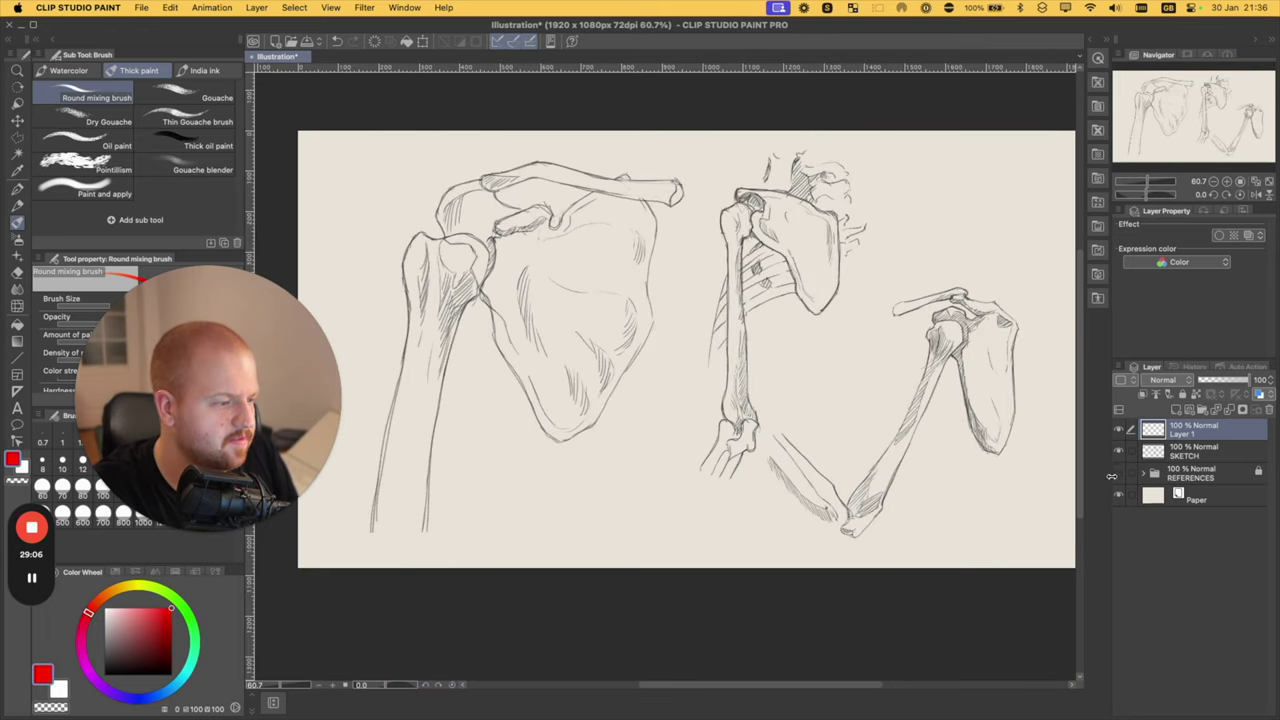
- Show the REFERENCES folder and mark the gap beneath the acromion with a red star shape on the skeleton photo and back-view sketch
left_click(1118, 474)
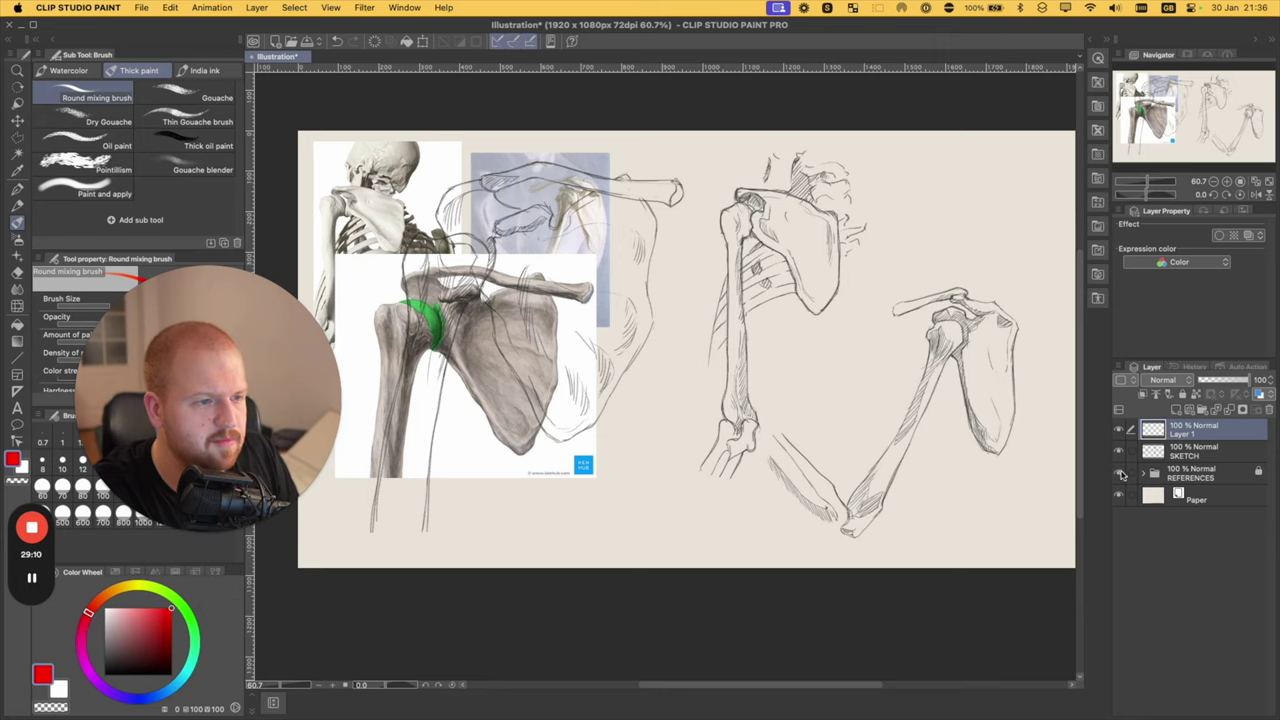
mouse_move(338, 178)
left_mouse_down()
mouse_move(362, 188)
mouse_move(330, 180)
left_mouse_up()
key("super+z")
mouse_move(745, 188)
left_mouse_down()
mouse_move(765, 240)
mouse_move(760, 190)
left_mouse_up()
key("super+z")
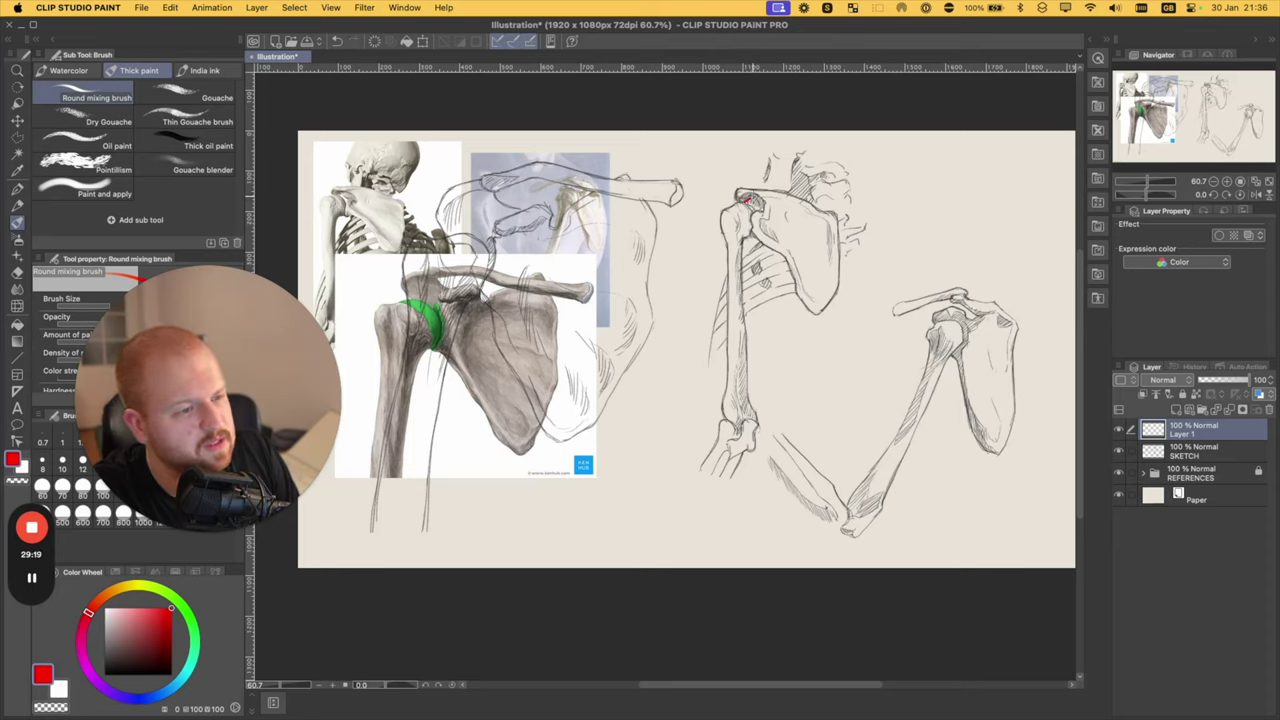
left_click_drag(755, 201, 758, 207)
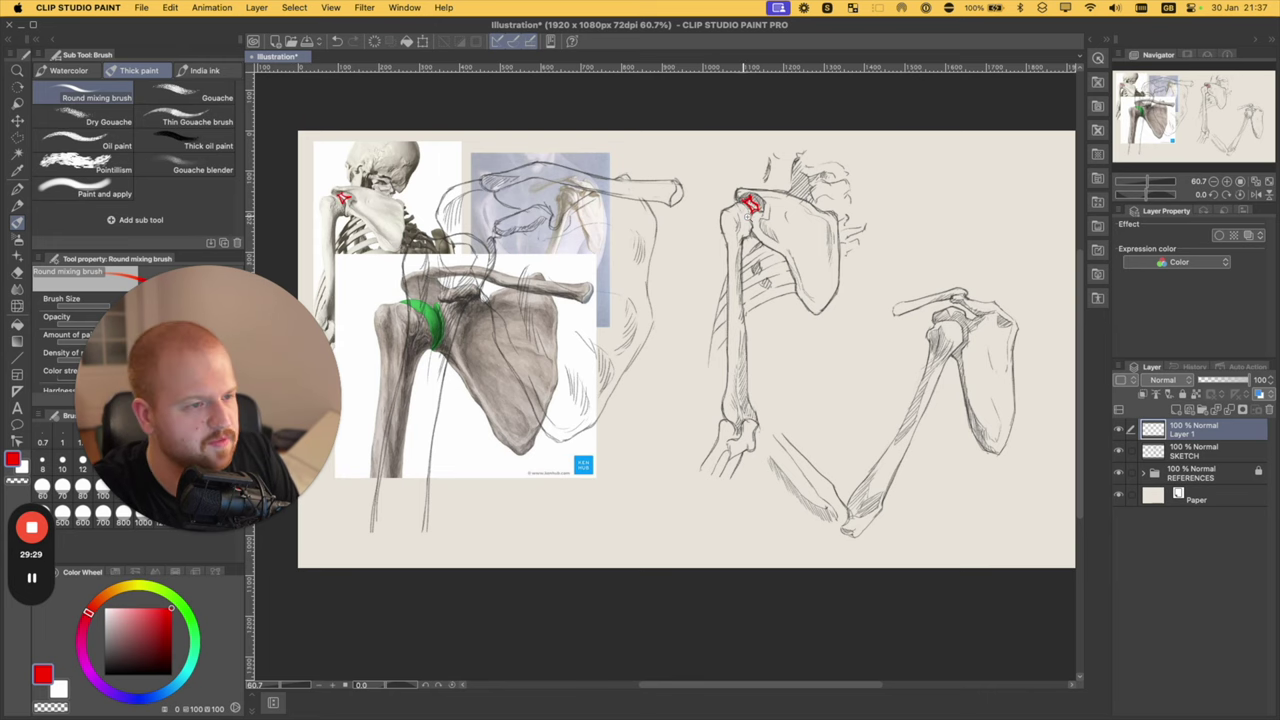
scroll(749, 218, "up", 3)
scroll(749, 218, "down", 4)
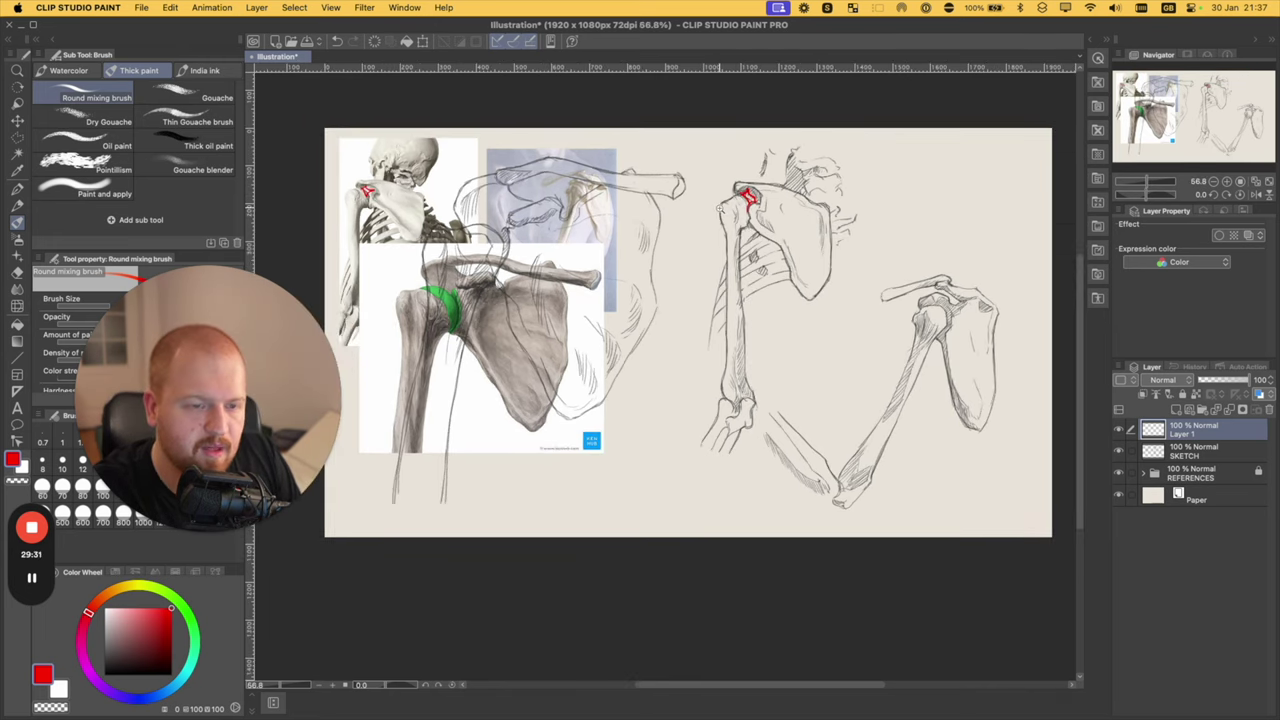
scroll(722, 207, "up", 3)
scroll(765, 200, "down", 3)
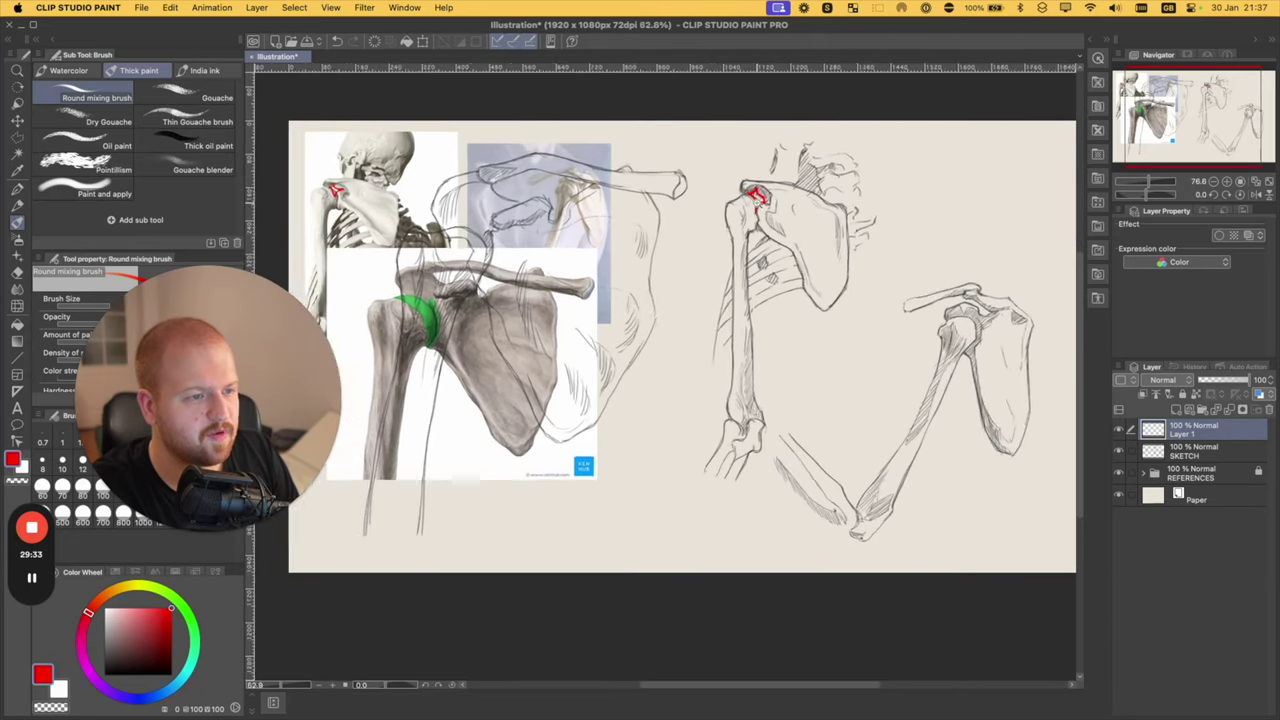
mouse_move(766, 220)
left_mouse_down()
mouse_move(812, 256)
mouse_move(778, 226)
left_mouse_up()
key("super+z")
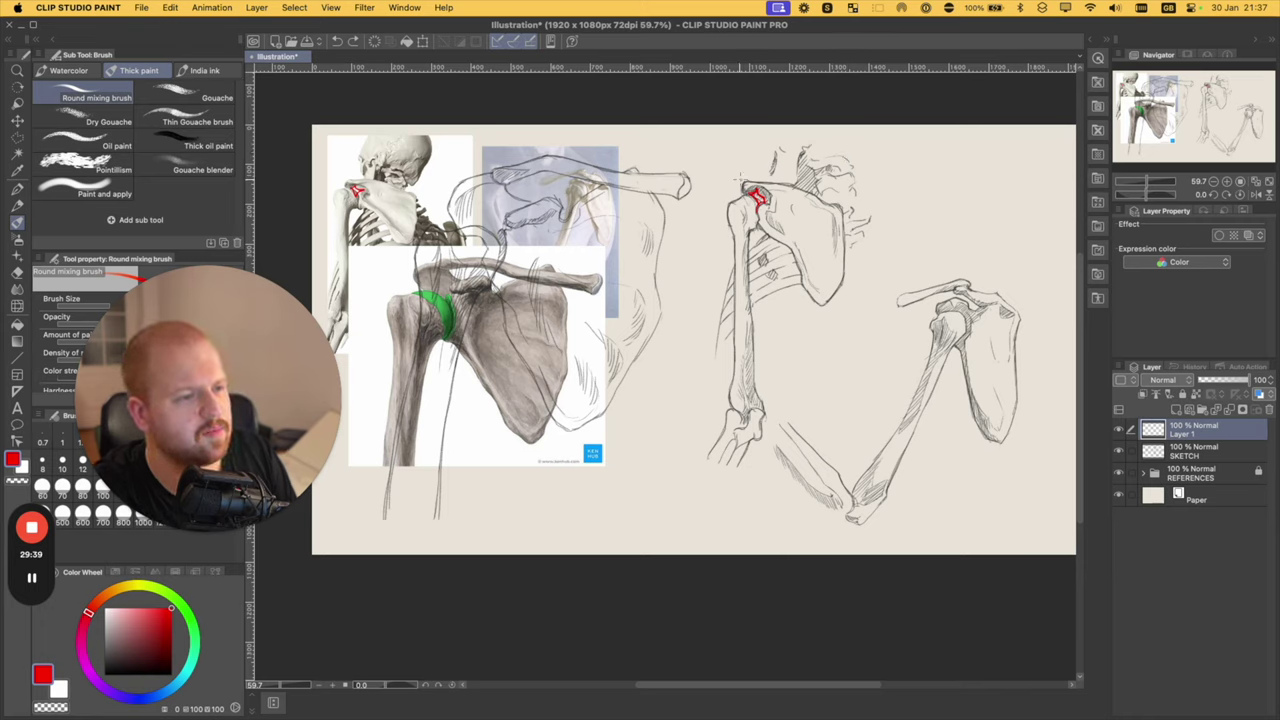
- Draw a red body contour around the outside of the back-view study's shoulder, undoing the strokes further down the arm
mouse_move(718, 180)
left_mouse_down()
mouse_move(784, 169)
mouse_move(856, 200)
mouse_move(854, 268)
mouse_move(836, 320)
mouse_move(788, 327)
mouse_move(765, 445)
mouse_move(716, 497)
mouse_move(708, 217)
mouse_move(743, 163)
mouse_move(705, 198)
mouse_move(720, 179)
mouse_move(698, 240)
mouse_move(702, 383)
left_mouse_up()
key("super+z")
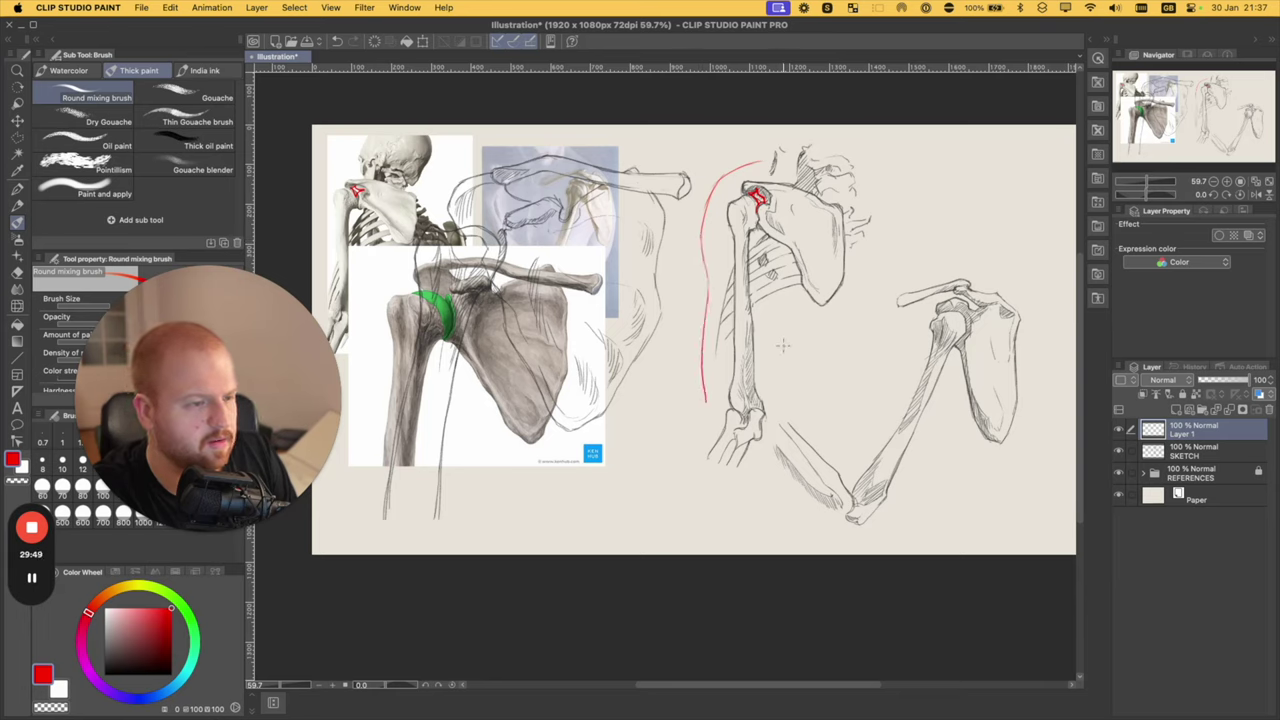
left_click_drag(790, 322, 792, 412)
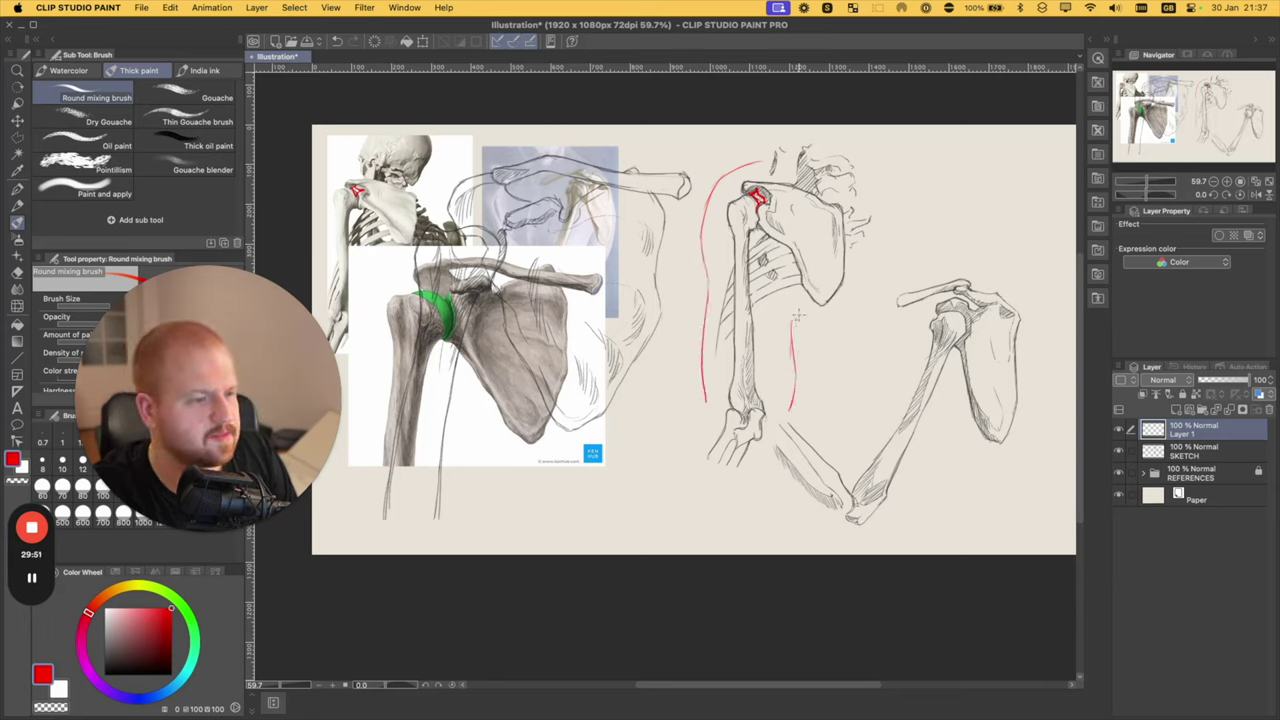
key("super+z")
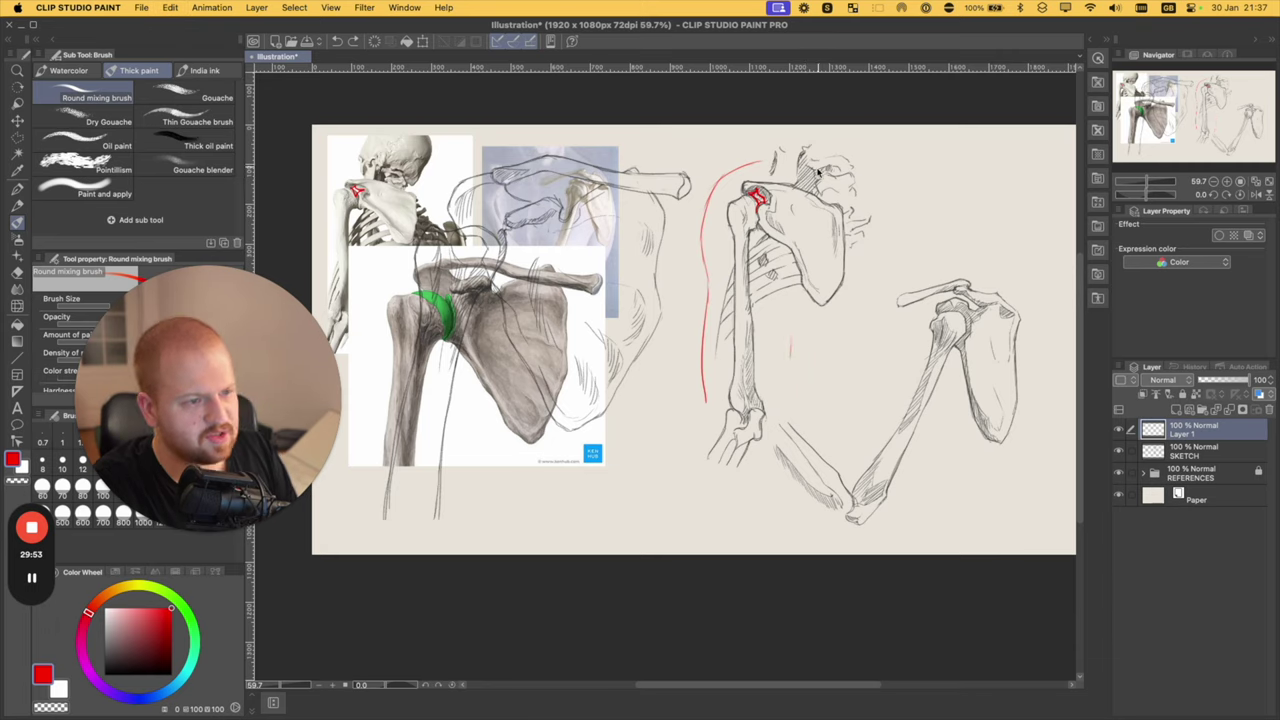
key("super+z")
key("super+z")
key("super+z")
key("super+z")
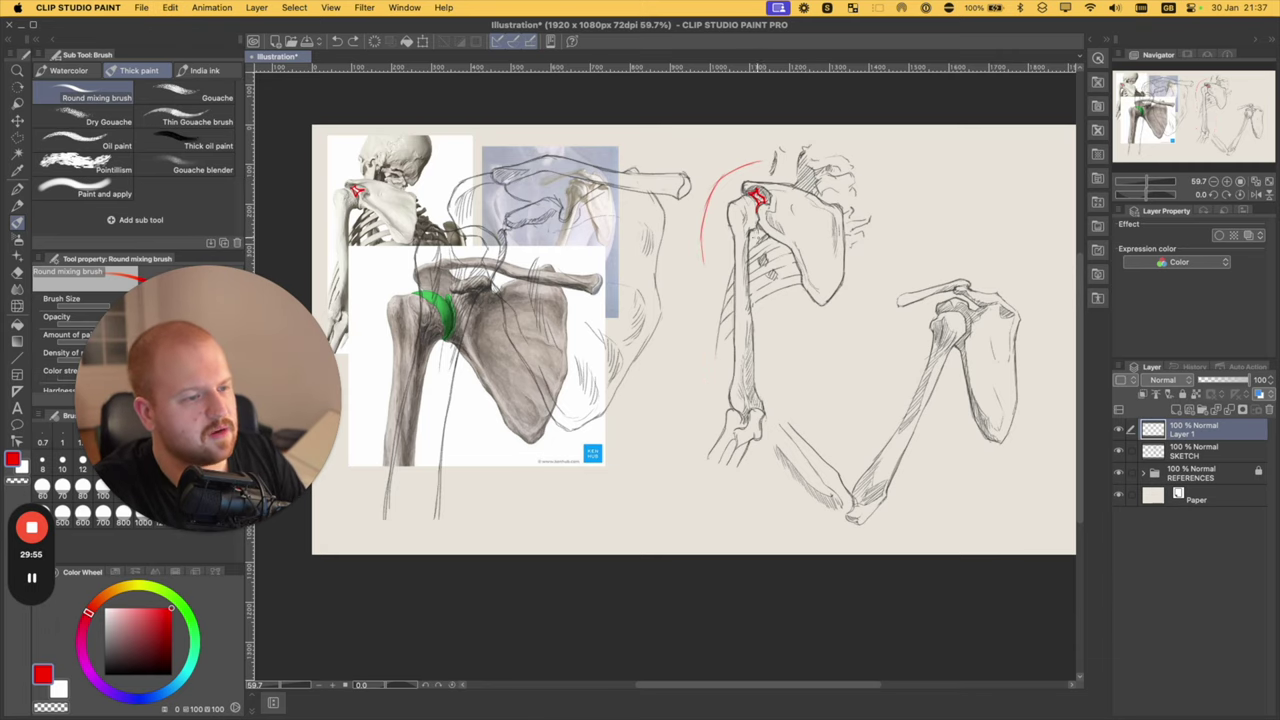
mouse_move(760, 244)
left_mouse_down()
mouse_move(800, 358)
mouse_move(846, 430)
left_mouse_up()
key("super+z")
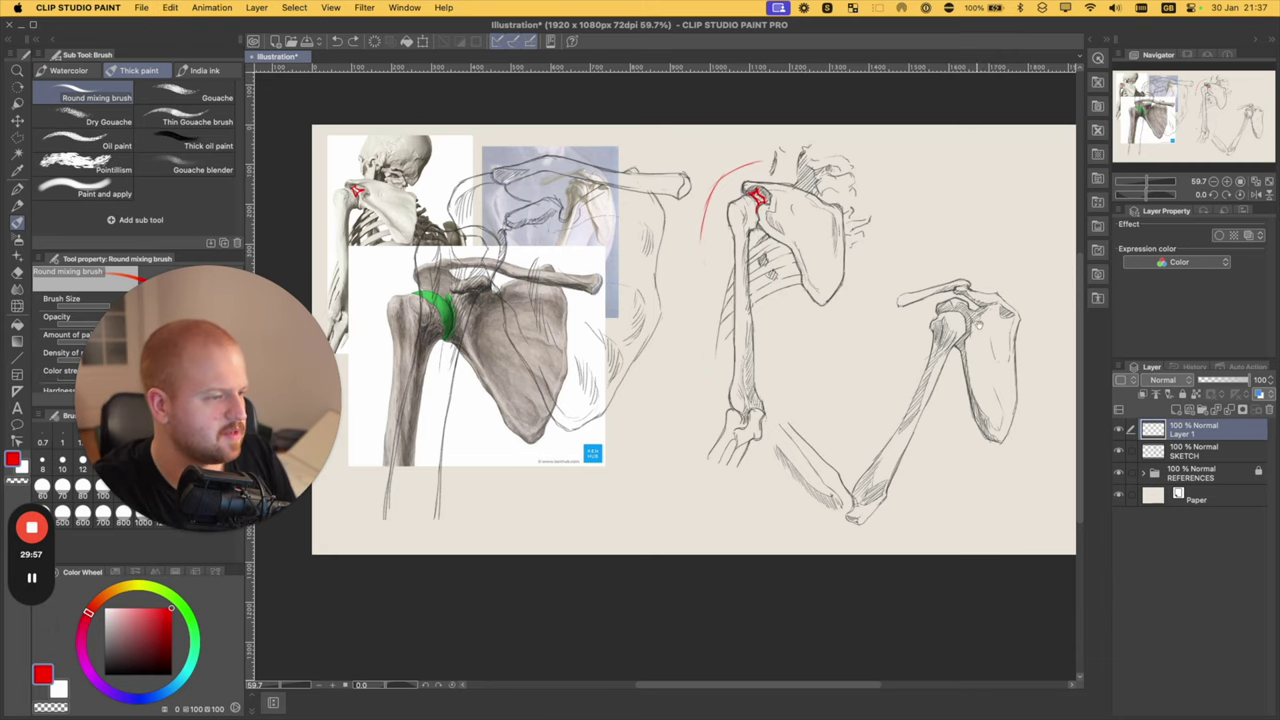
- Hide the REFERENCES folder and the red annotation layer, leaving only the SKETCH drawings over the paper
scroll(660, 320, "down", 3)
left_click(1118, 472)
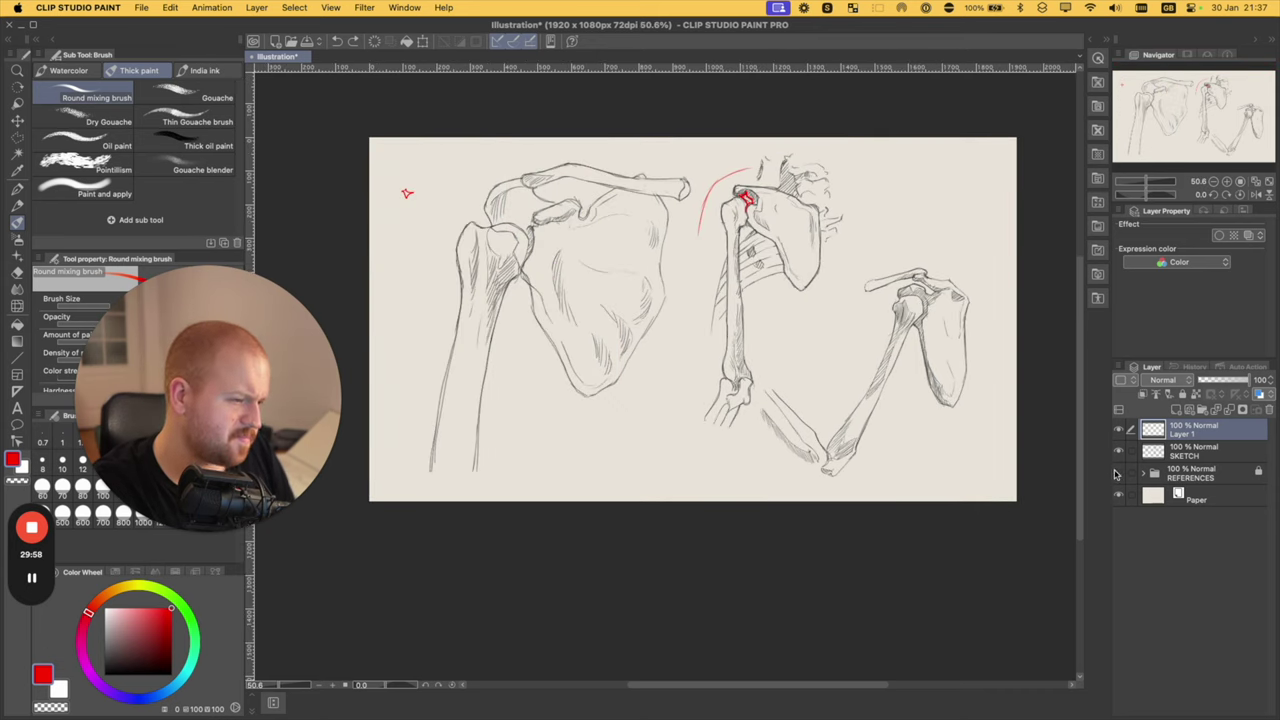
scroll(832, 330, "up", 3)
left_click(1120, 430)
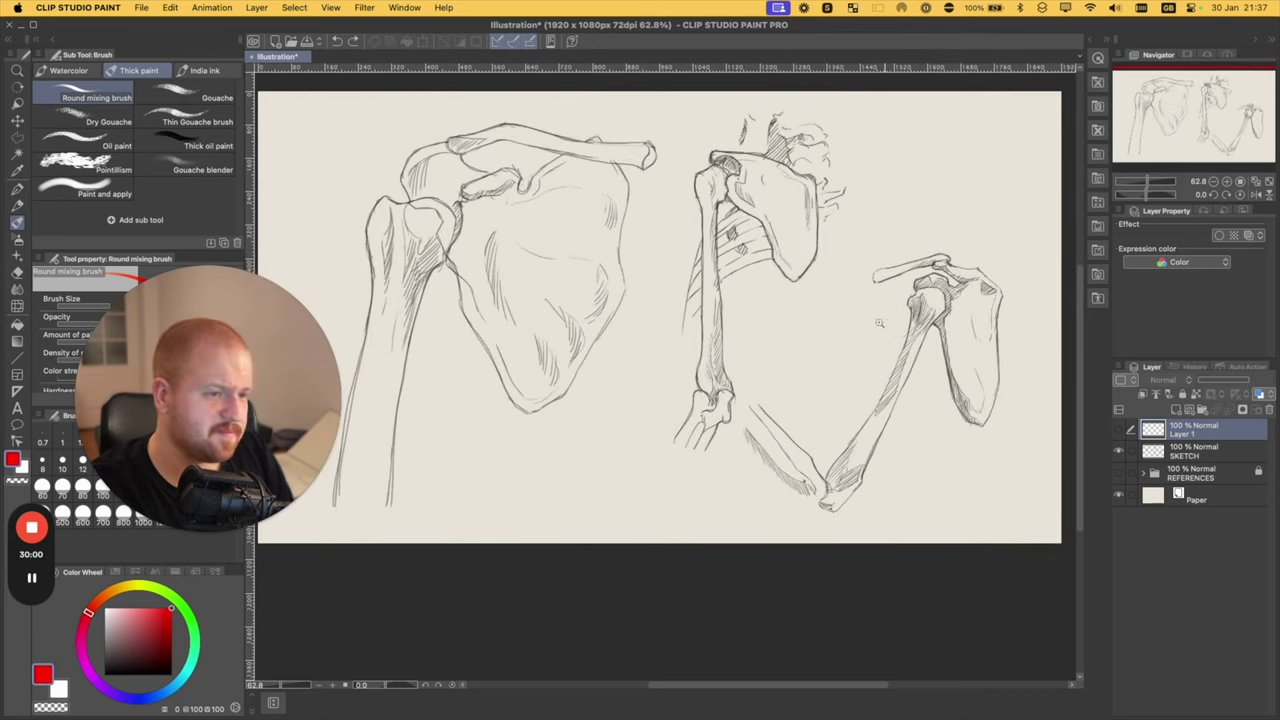
scroll(879, 324, "down", 3)
scroll(879, 324, "up", 3)
scroll(829, 194, "down", 1)
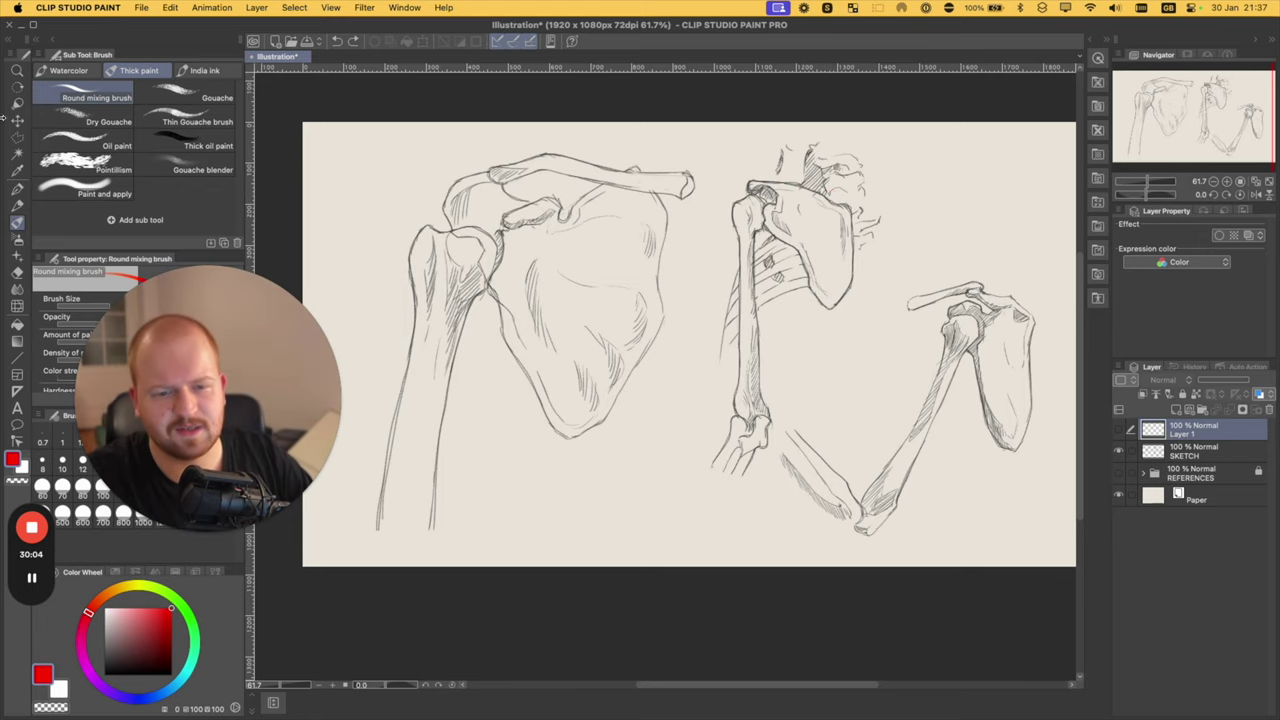
mouse_move(197, 512)
left_click(219, 531)
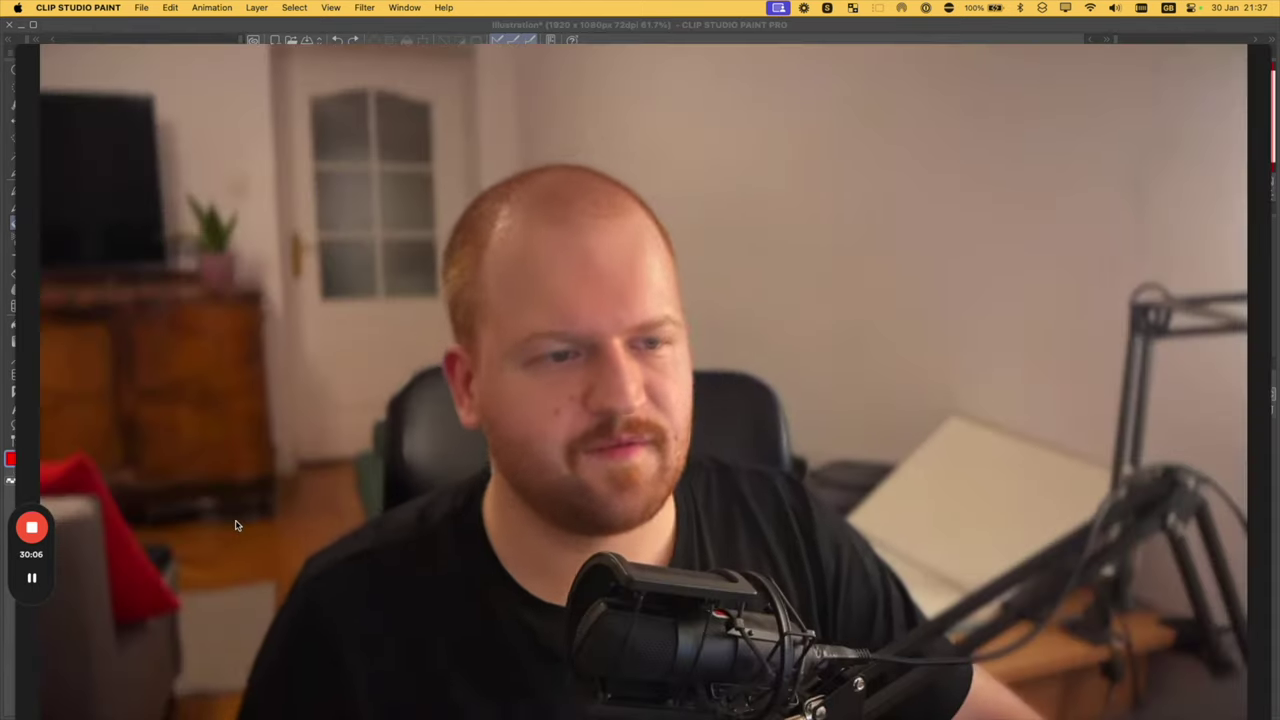